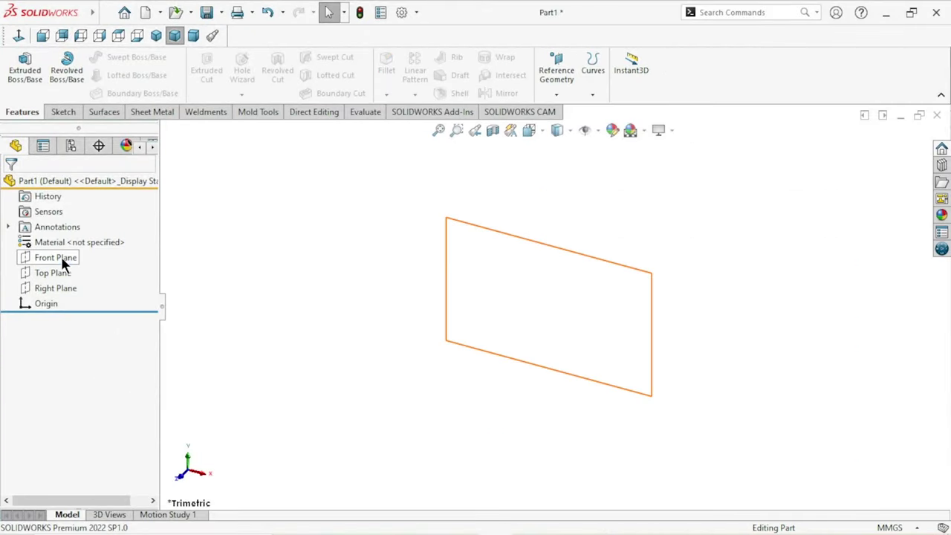
# - Sketch a horizontal construction centerline through the origin on the Front Plane
pyautogui.click(65, 258)
pyautogui.click(74, 238)
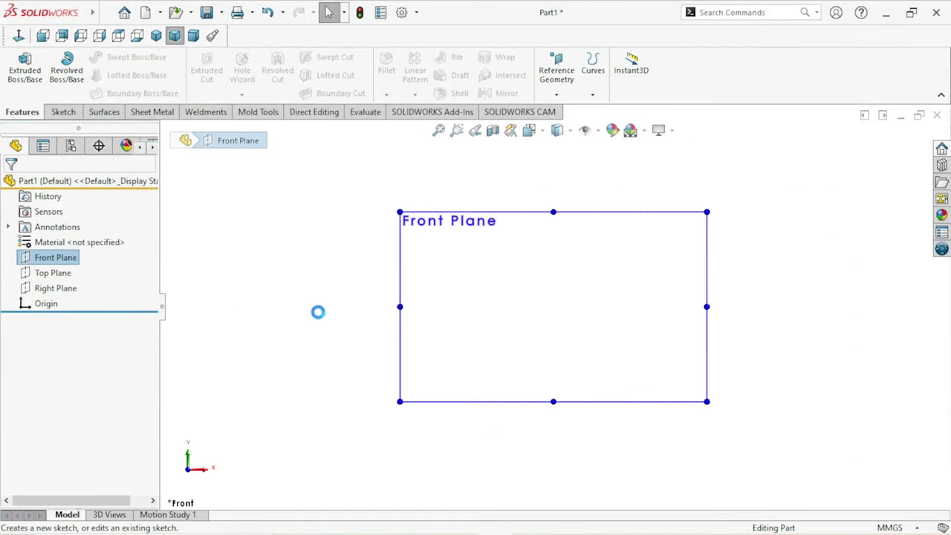
pyautogui.click(105, 58)
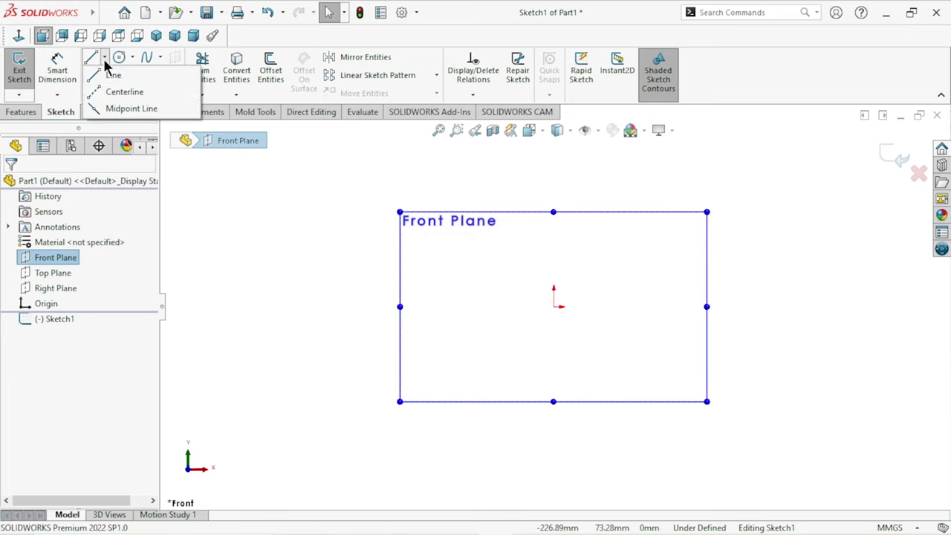
pyautogui.click(119, 92)
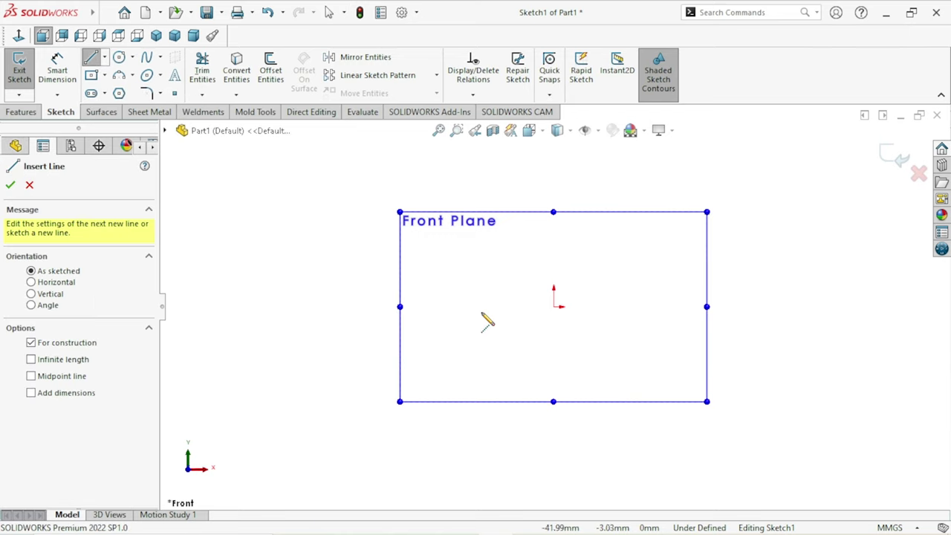
pyautogui.click(479, 306)
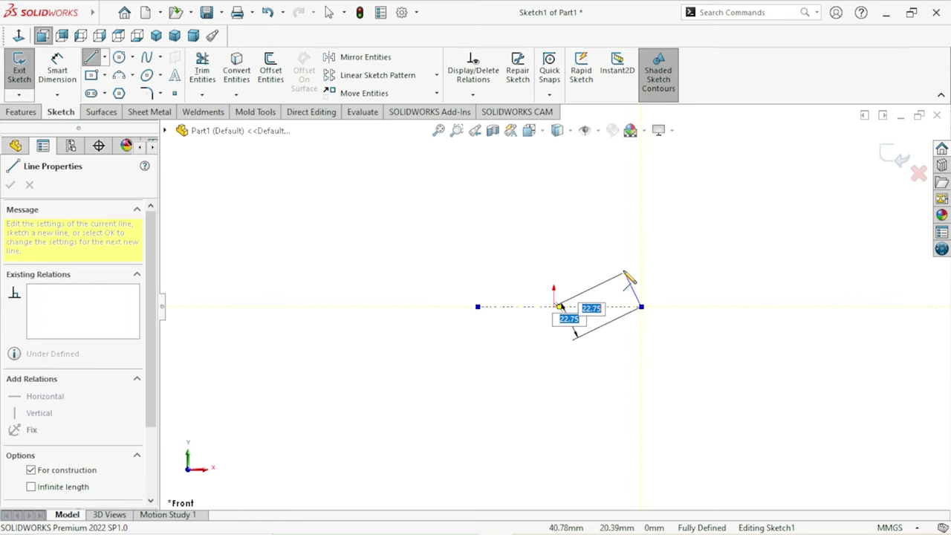
pyautogui.rightClick(636, 282)
pyautogui.click(641, 283)
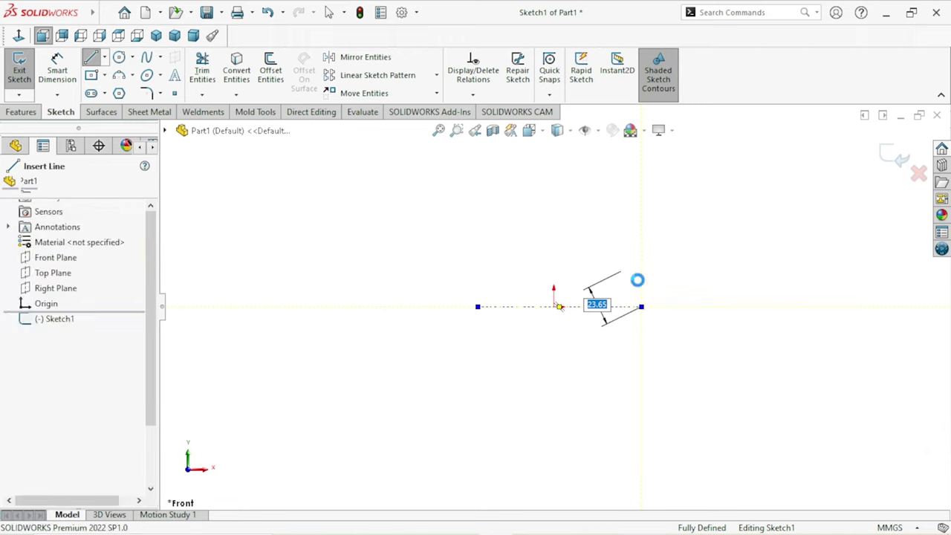
pyautogui.click(57, 69)
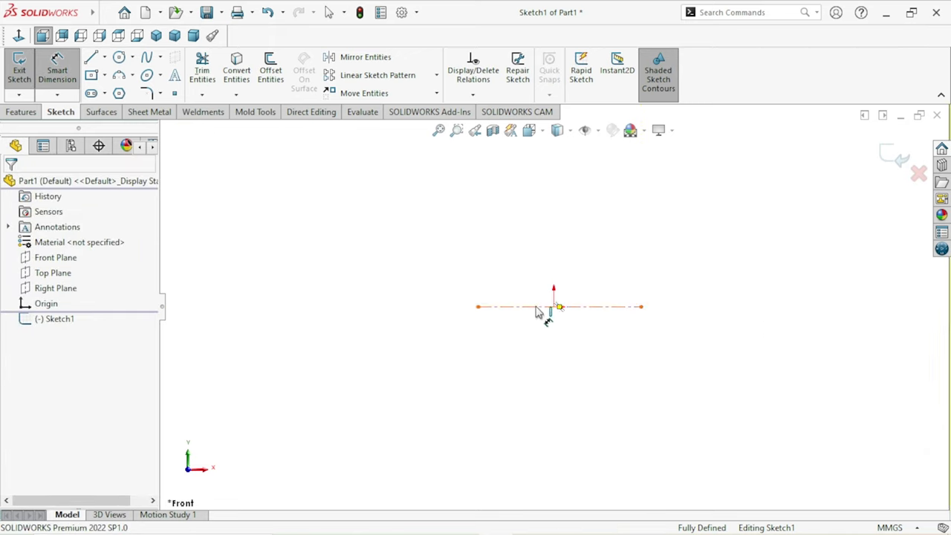
# - Dimension the centerline's length as 46 mm
pyautogui.click(546, 308)
pyautogui.click(544, 353)
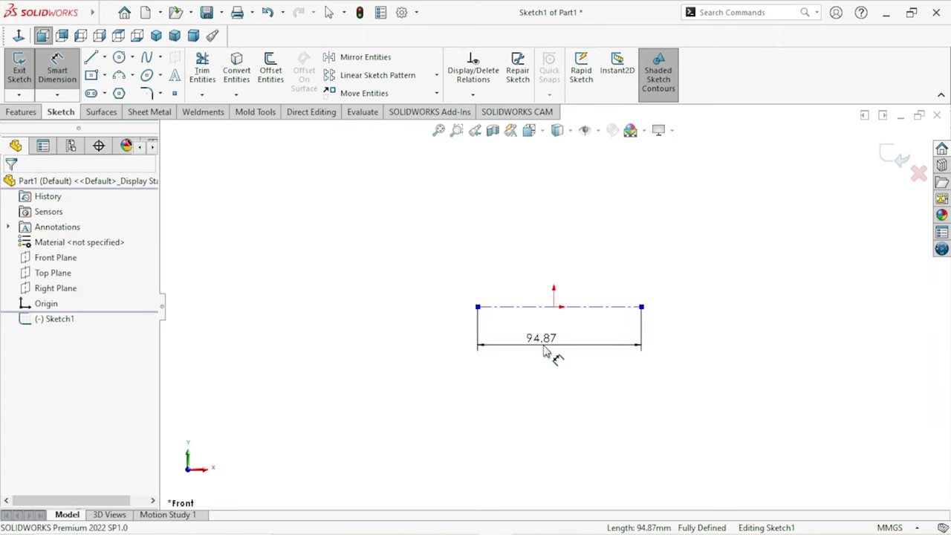
pyautogui.doubleClick(543, 348)
pyautogui.write('46')
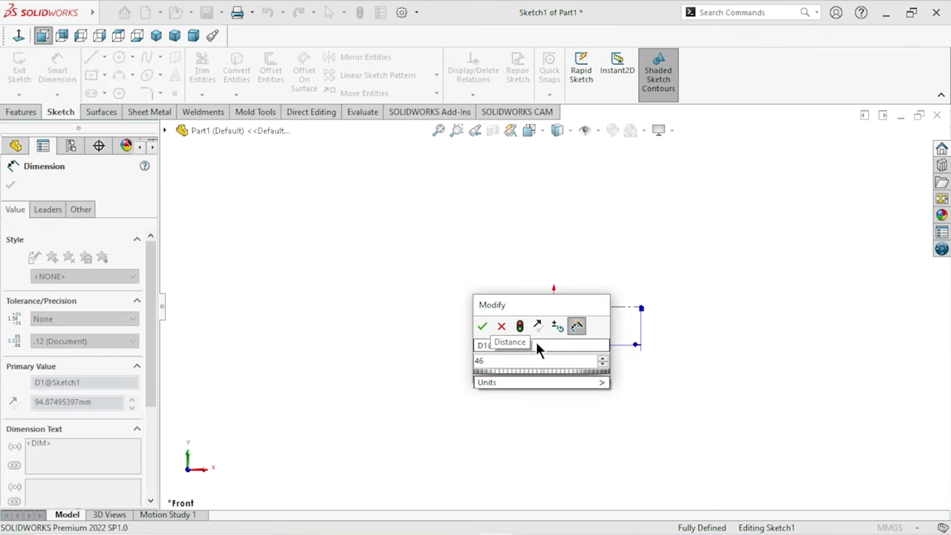
pyautogui.click(482, 326)
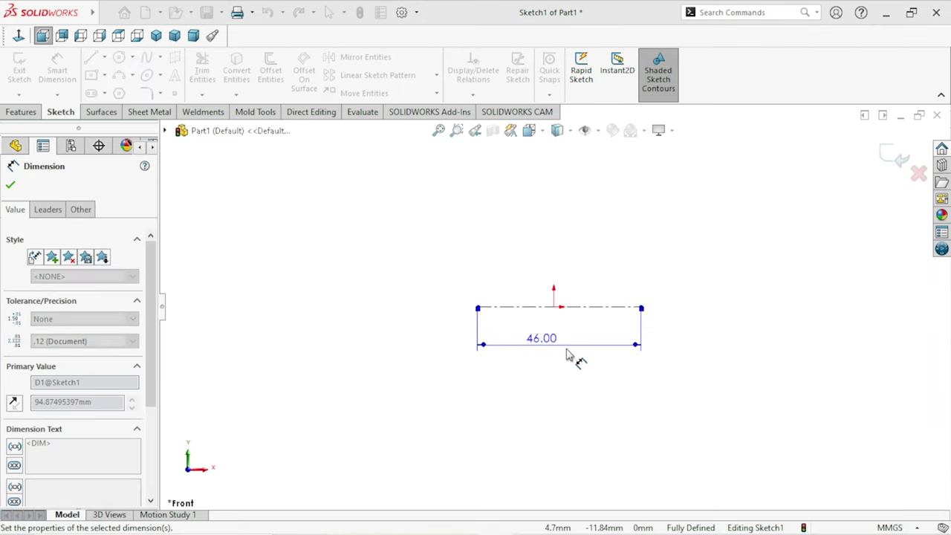
pyautogui.click(408, 370)
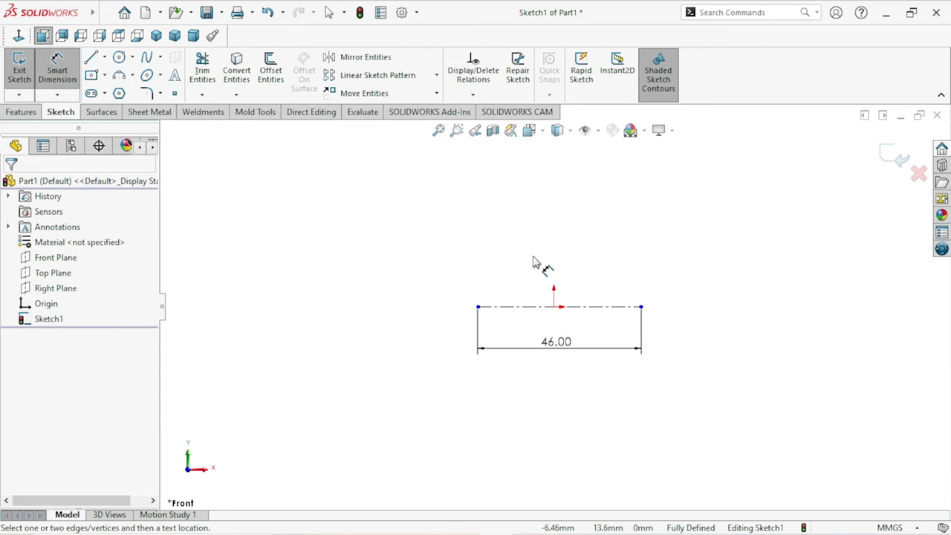
pyautogui.press('Escape')
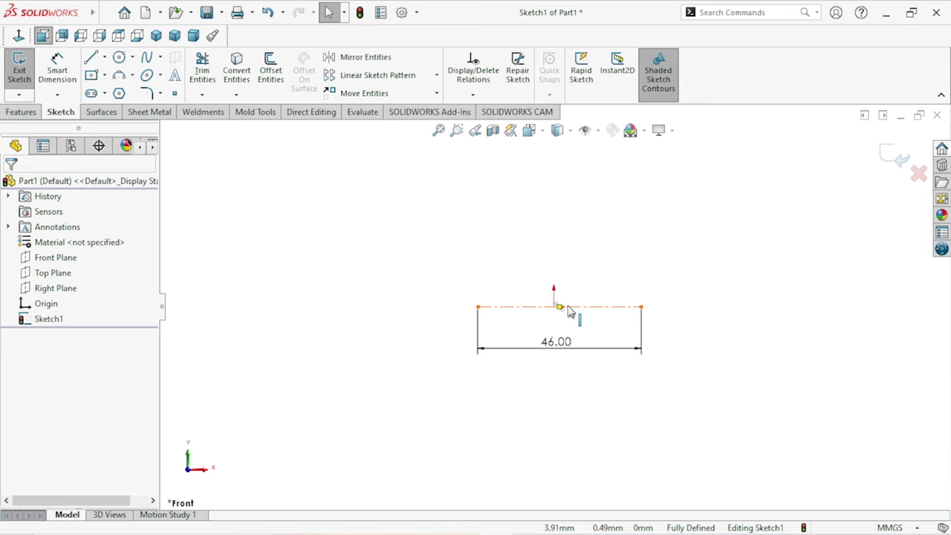
# - Add a Midpoint relation between the centerline and the origin
pyautogui.click(568, 310)
pyautogui.keyDown('ctrl'); pyautogui.click(553, 306); pyautogui.keyUp('ctrl')
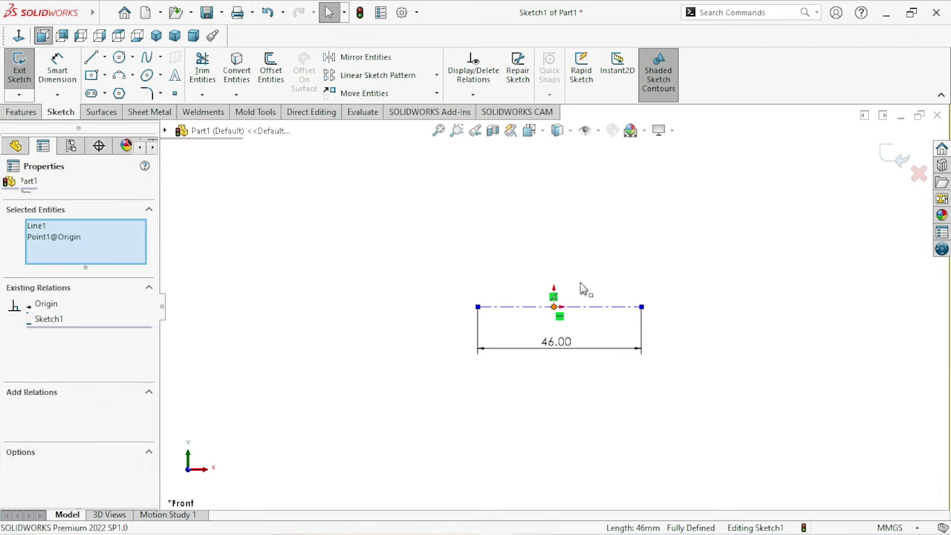
pyautogui.click(598, 243)
pyautogui.click(685, 403)
pyautogui.scroll(1, 564, 304)
pyautogui.scroll(-2, 567, 312)
pyautogui.scroll(-1, 562, 304)
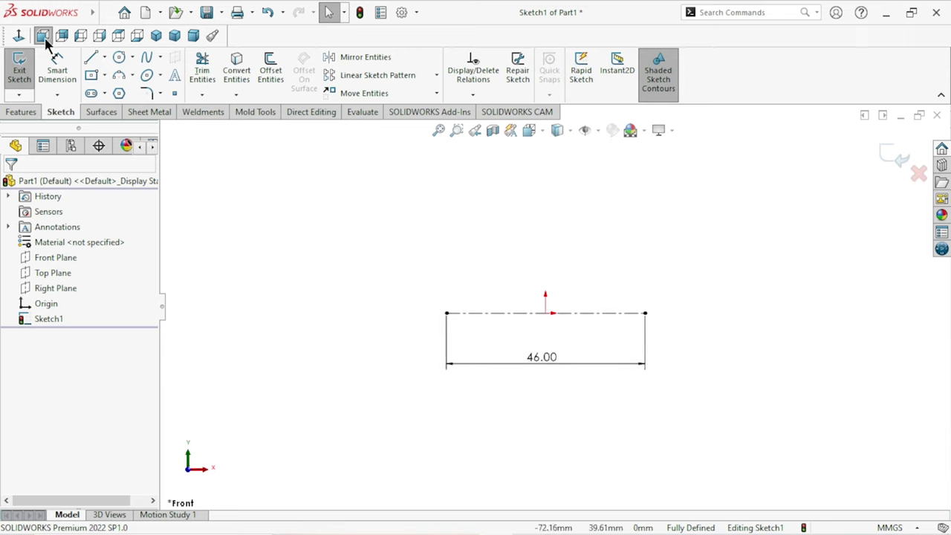
# - Draw the outline: right side up, top edge, sloped step, raised top, then the left side down
pyautogui.click(645, 314)
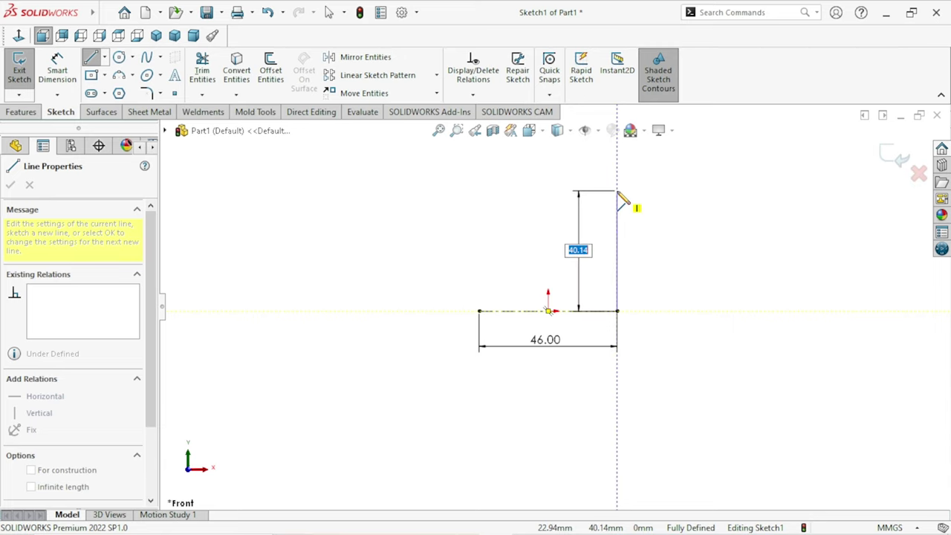
pyautogui.click(616, 178)
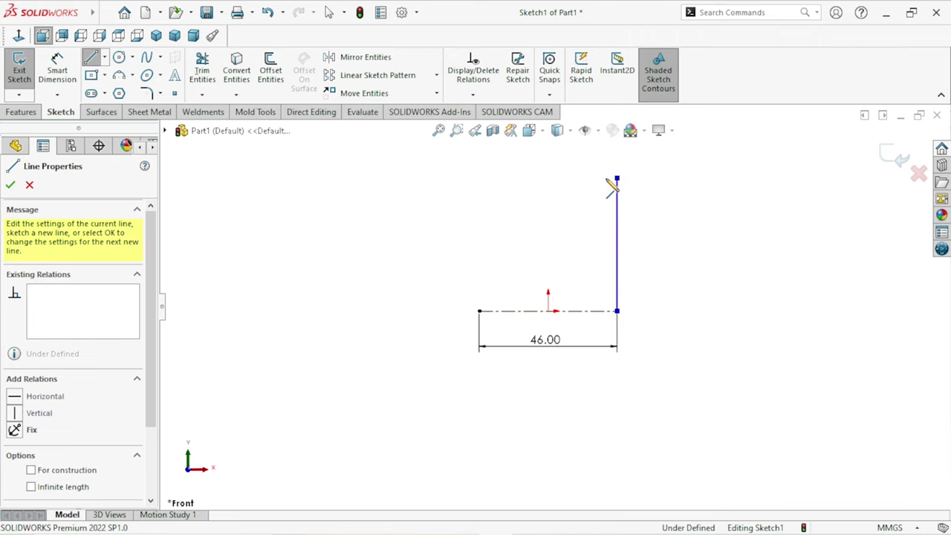
pyautogui.click(540, 178)
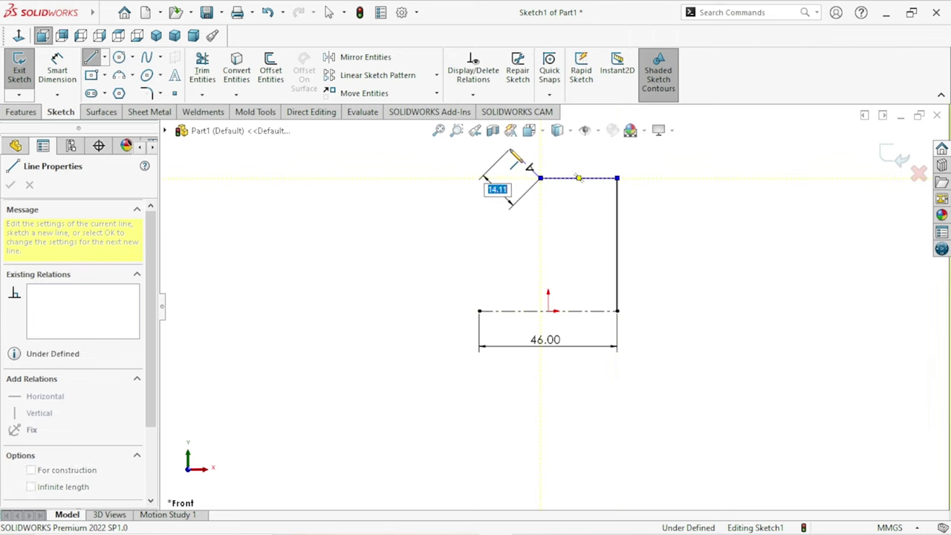
pyautogui.click(510, 149)
pyautogui.click(479, 148)
pyautogui.click(479, 311)
pyautogui.rightClick(437, 289)
pyautogui.click(445, 290)
pyautogui.scroll(3, 548, 308)
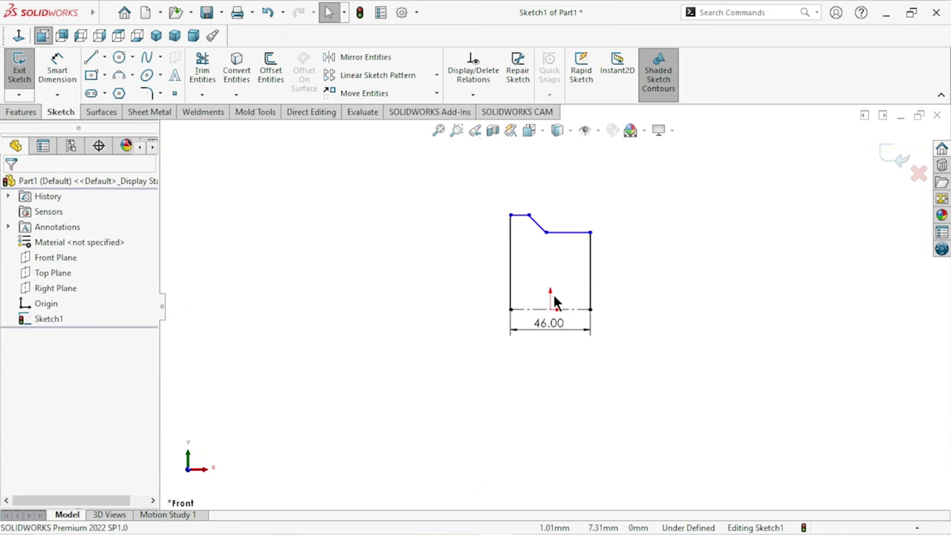
pyautogui.scroll(-2, 572, 266)
pyautogui.click(60, 74)
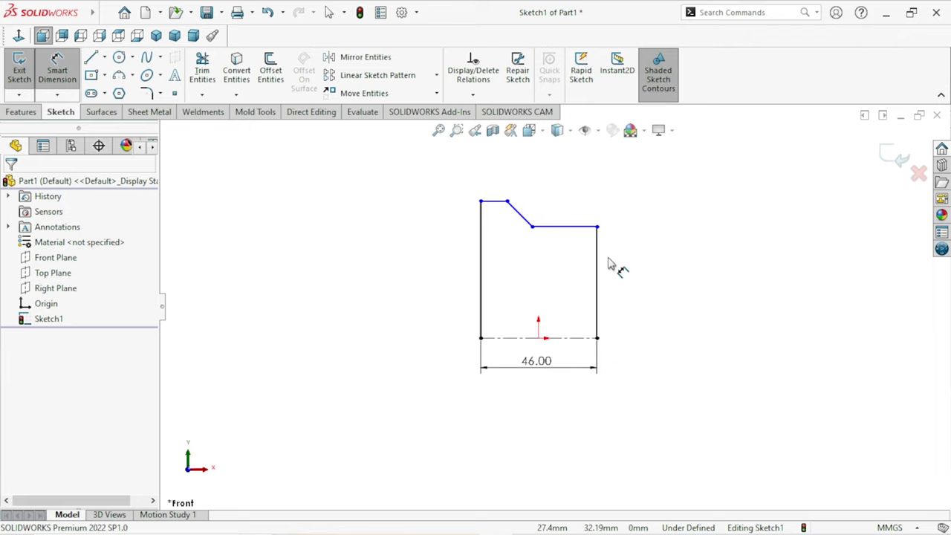
# - Dimension the height from the centerline to the raised top edge as 60.5 mm
pyautogui.click(596, 284)
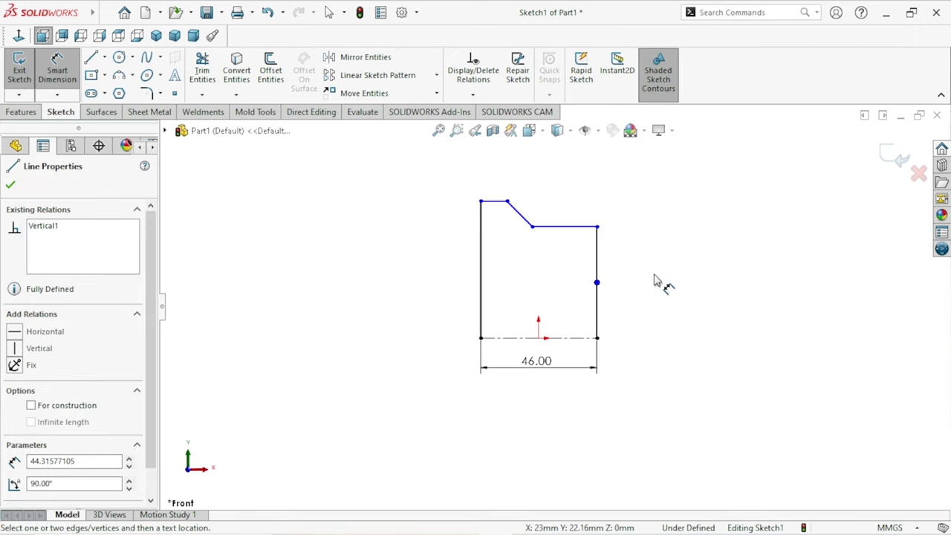
pyautogui.click(488, 202)
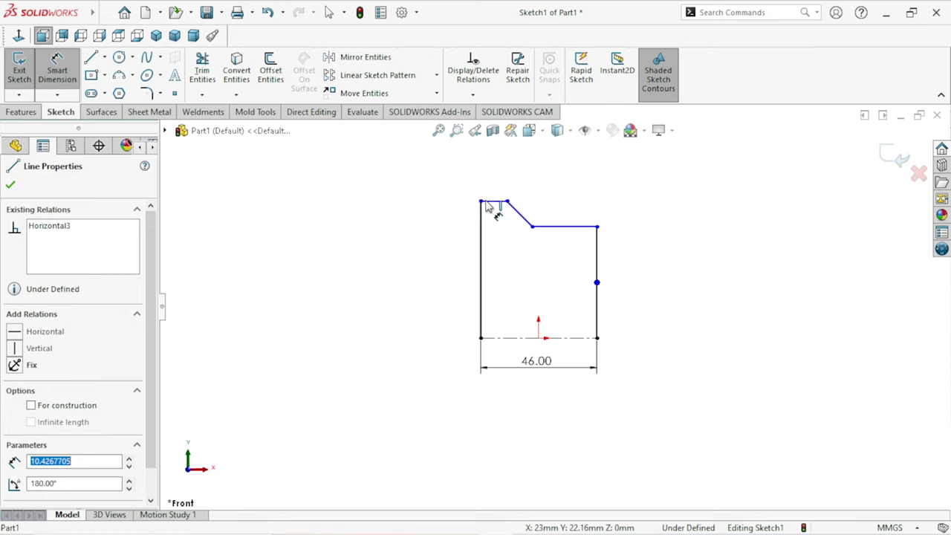
pyautogui.press('Escape')
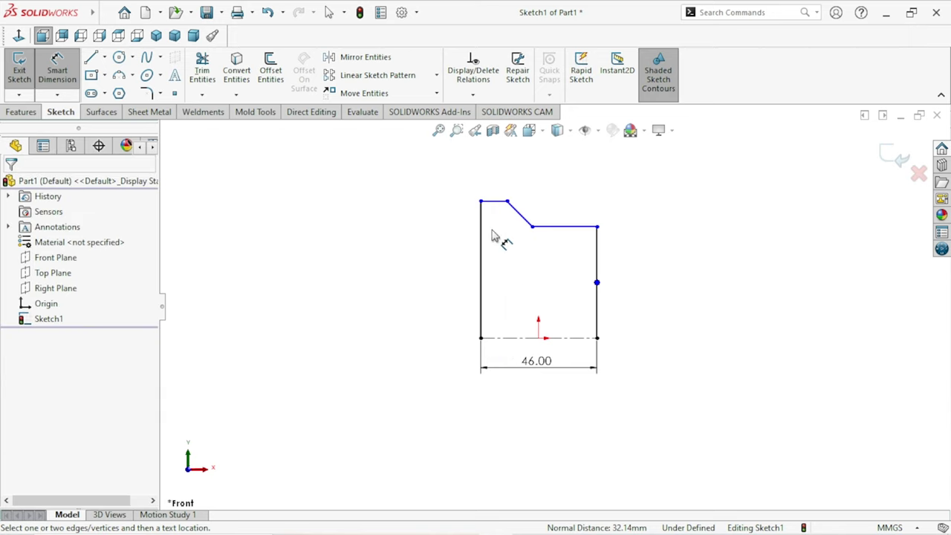
pyautogui.click(506, 338)
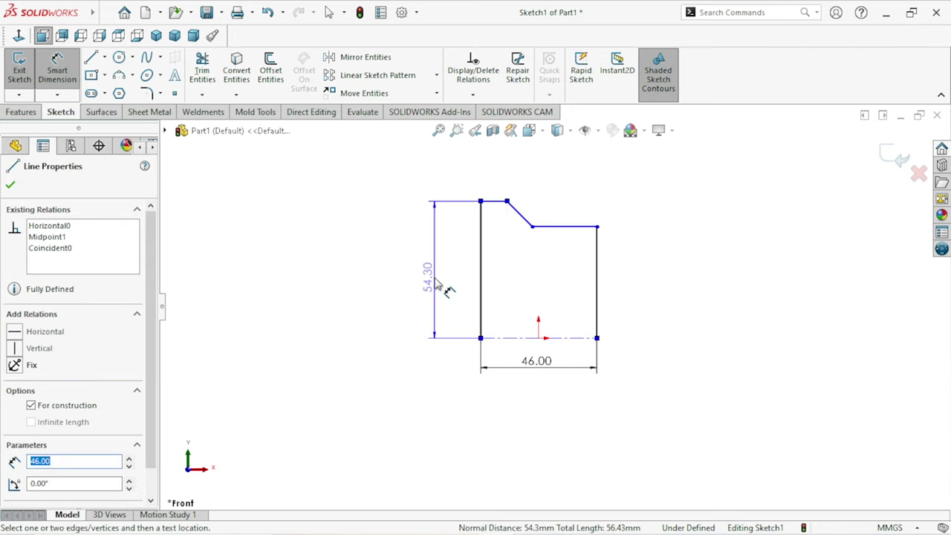
pyautogui.click(438, 286)
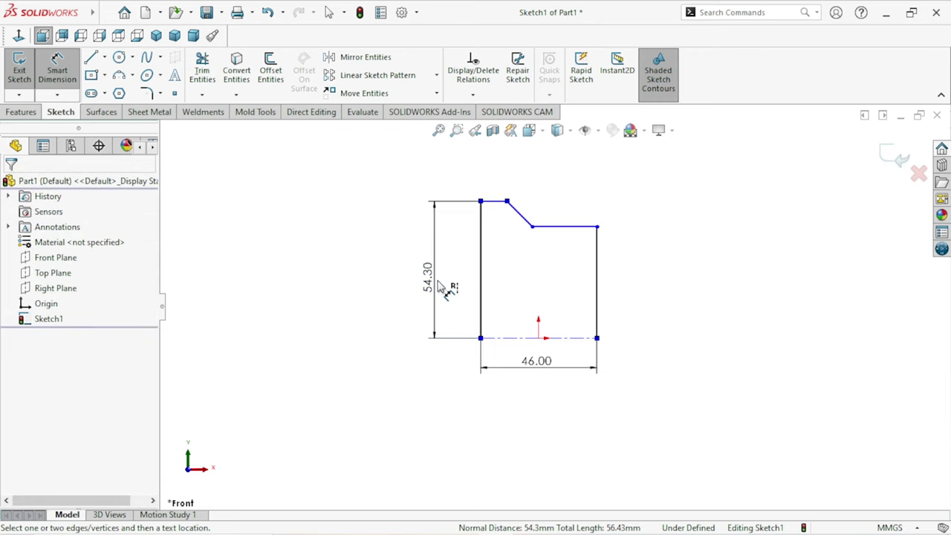
pyautogui.write('60')
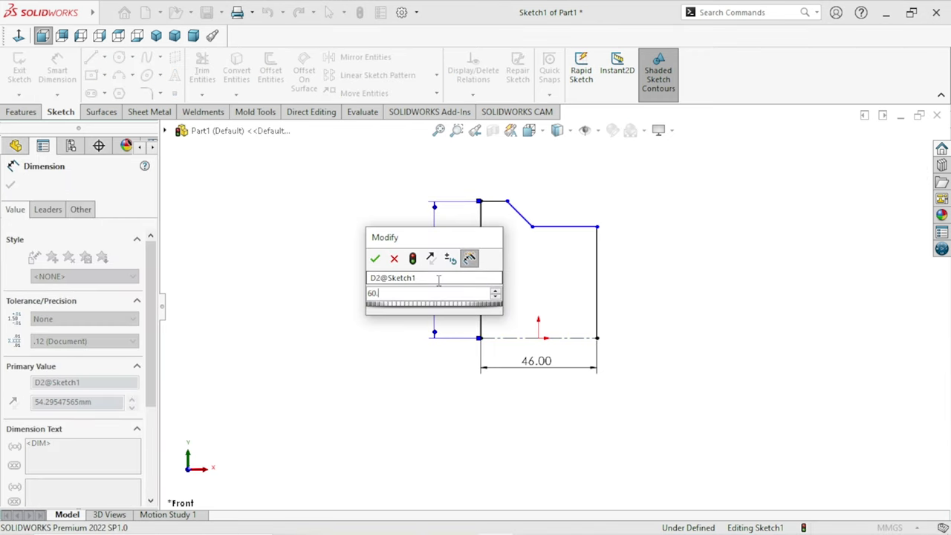
pyautogui.write('.5')
pyautogui.click(375, 258)
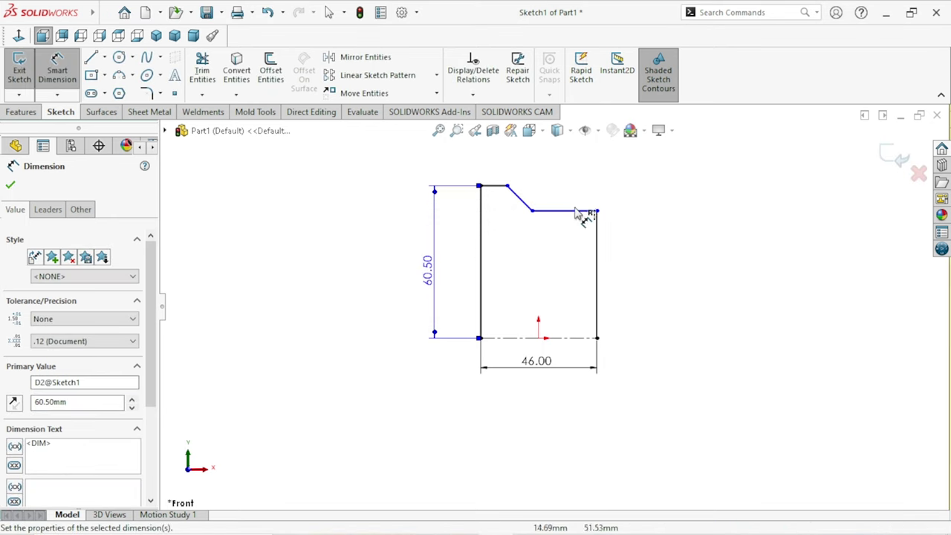
# - Try a width dimension on the raised top edge, cancel it, and select the left vertical edge
pyautogui.click(494, 187)
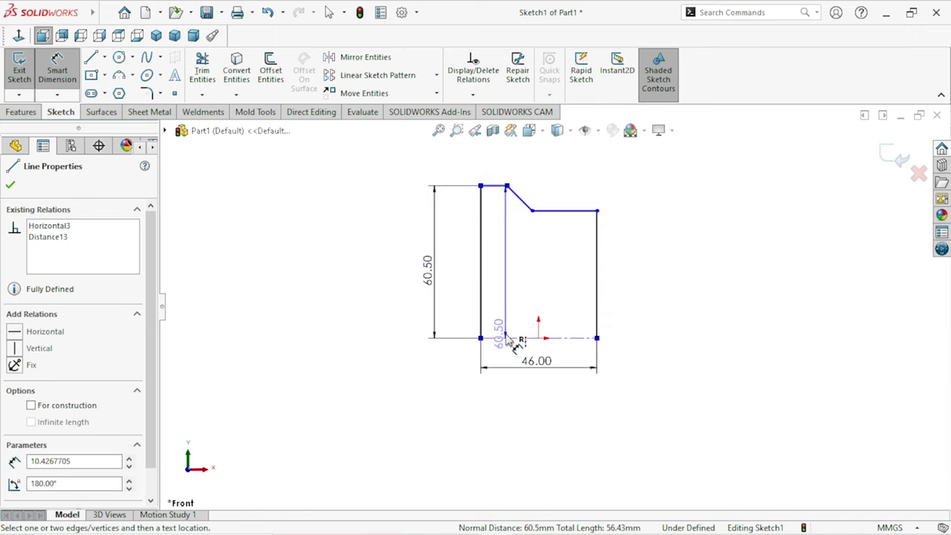
pyautogui.click(481, 290)
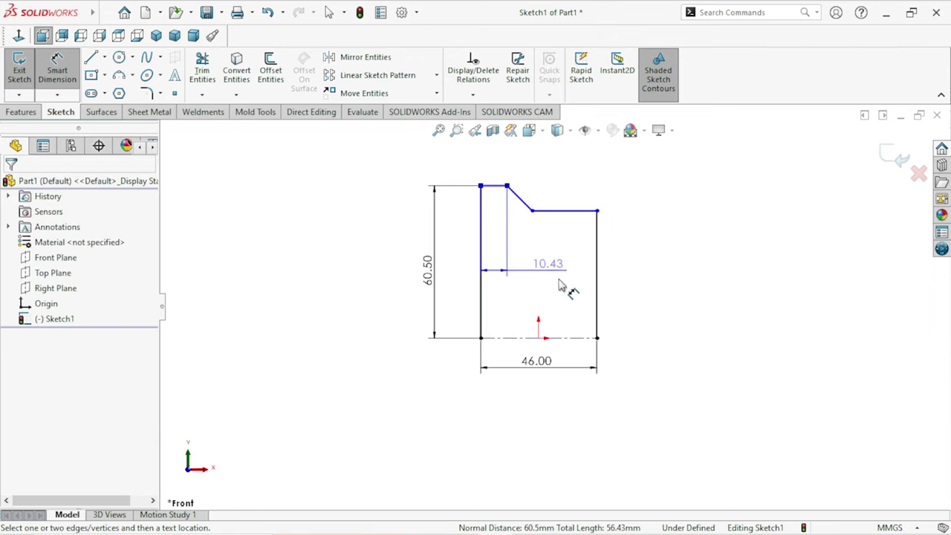
pyautogui.press('Escape')
pyautogui.press('Escape')
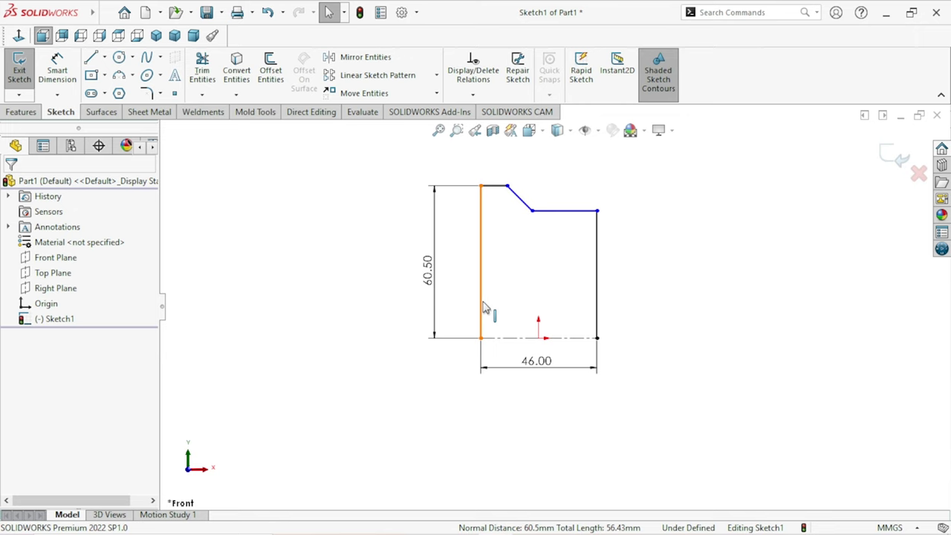
pyautogui.click(483, 305)
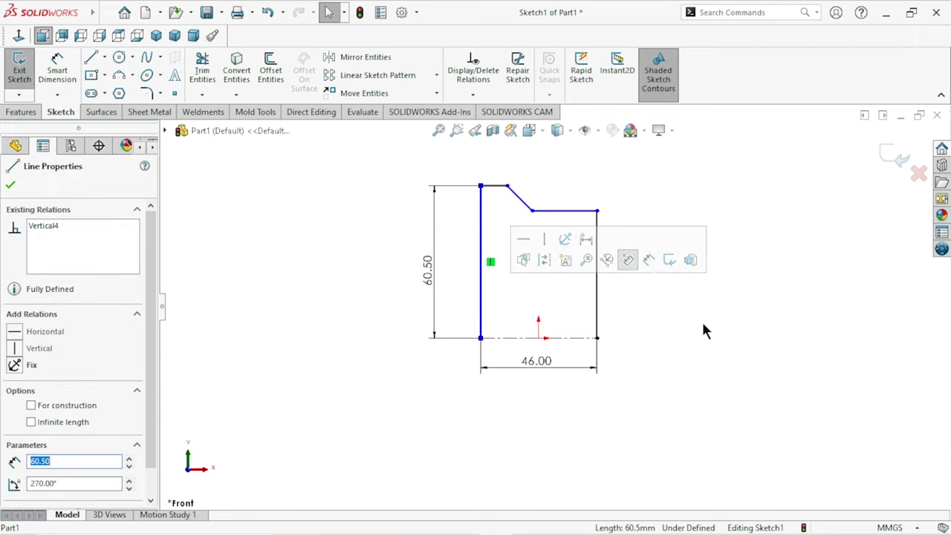
# - Delete the left vertical edge and drag the sloped line's endpoints to reshape the step
pyautogui.click(492, 262)
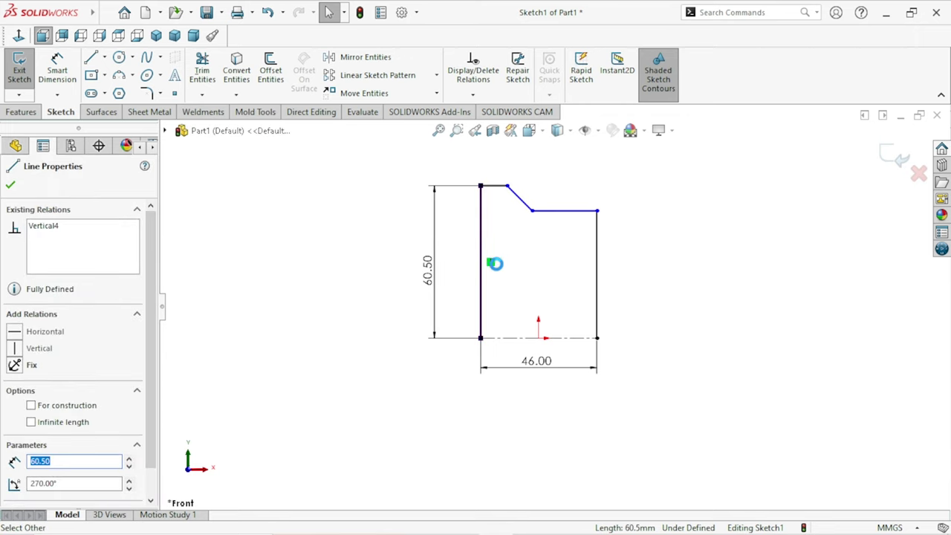
pyautogui.press('Delete')
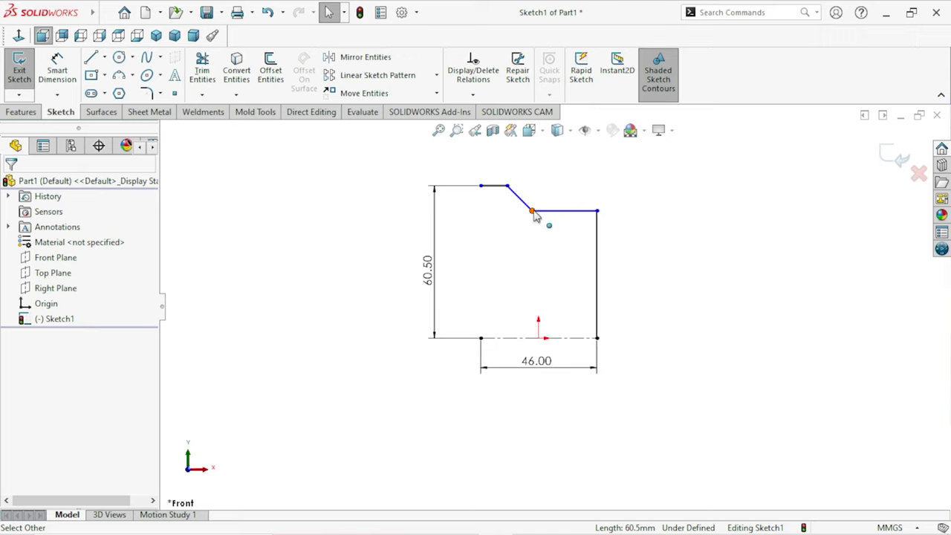
pyautogui.moveTo(551, 215); pyautogui.dragTo(559, 215)
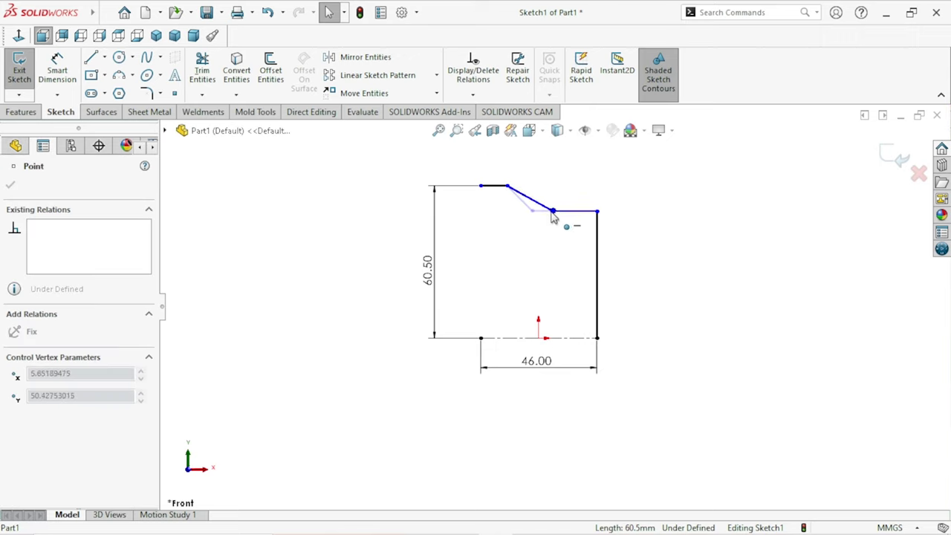
pyautogui.moveTo(548, 217); pyautogui.dragTo(547, 215)
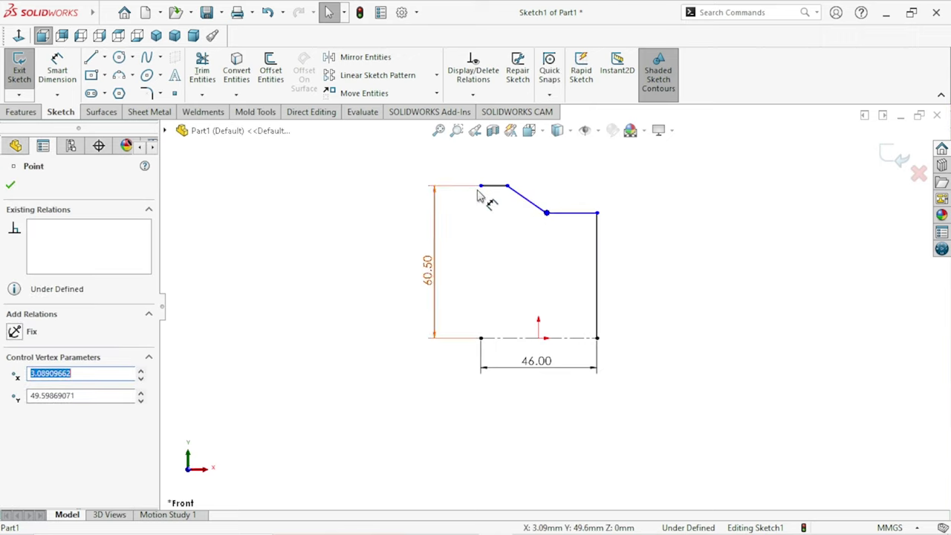
pyautogui.moveTo(507, 187)
pyautogui.mouseDown()
pyautogui.moveTo(500, 199)
pyautogui.moveTo(524, 194)
pyautogui.mouseUp()
# - Draw the new stepped left side: a vertical line, a short horizontal step, and a drop to the base
pyautogui.press('l')
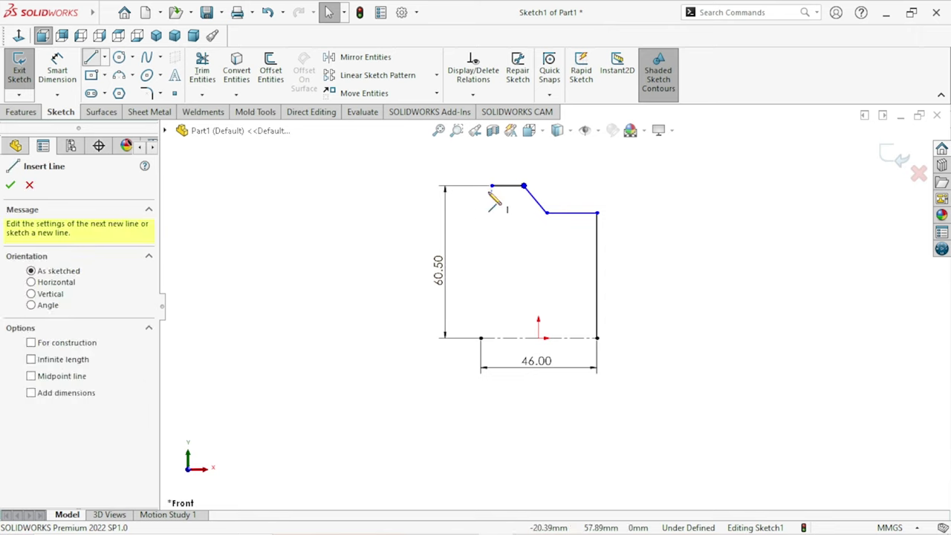
pyautogui.click(491, 186)
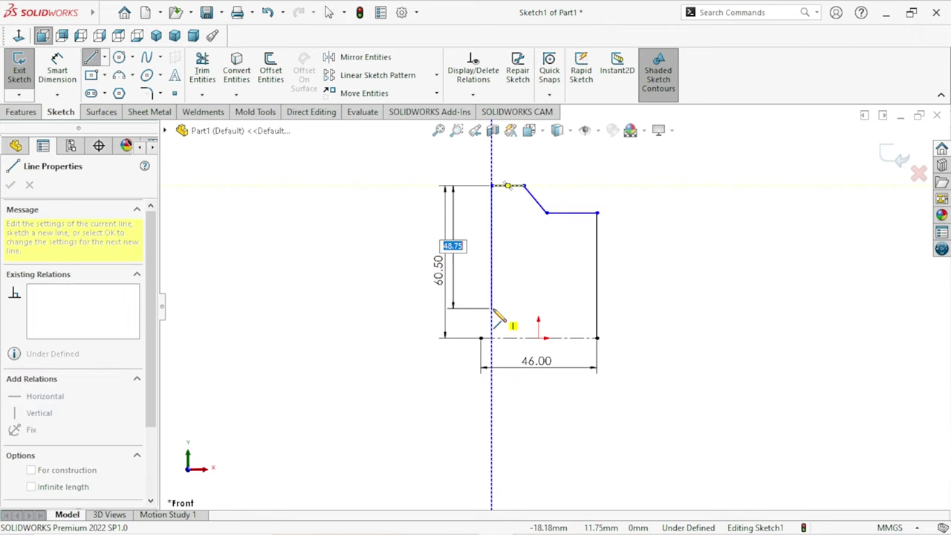
pyautogui.click(491, 308)
pyautogui.click(476, 308)
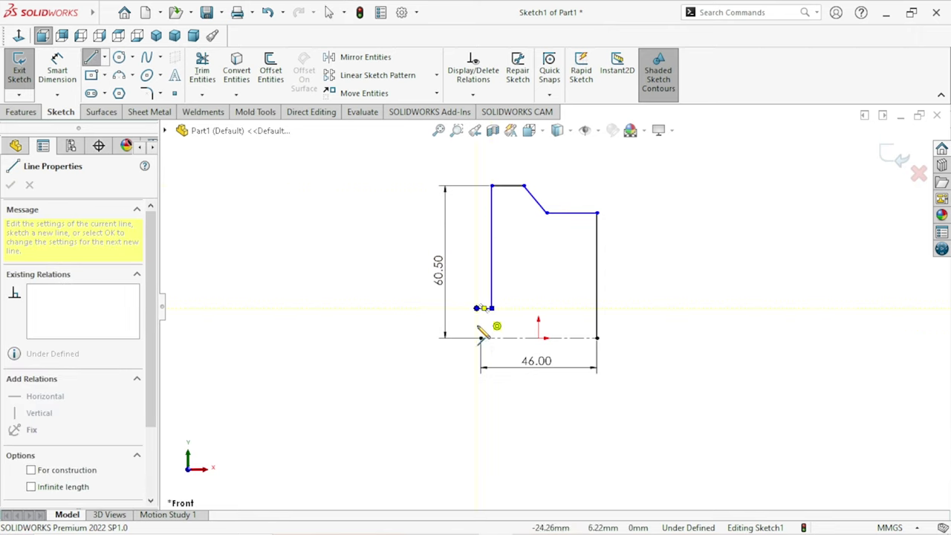
pyautogui.click(477, 338)
pyautogui.rightClick(655, 293)
pyautogui.click(687, 320)
pyautogui.scroll(-2, 483, 349)
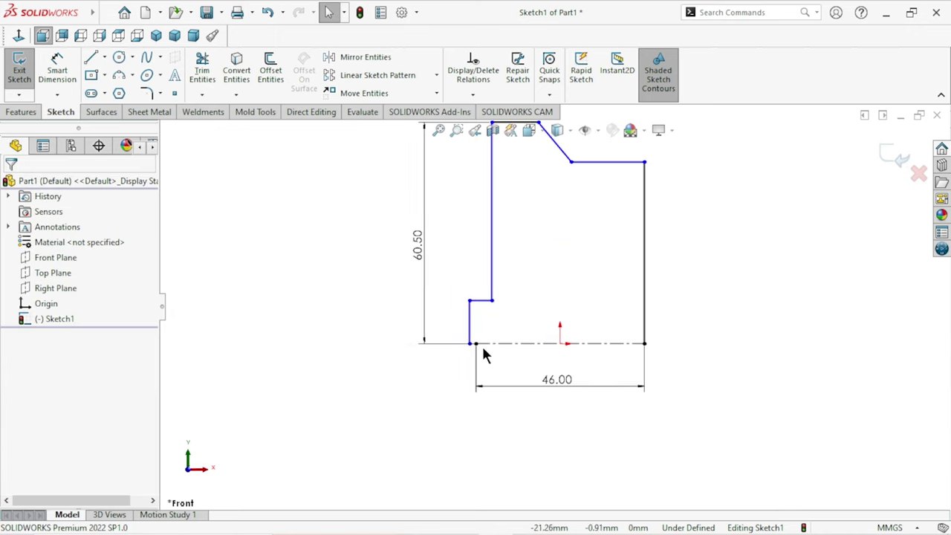
# - Make the bottom corner and the upper step corner vertically aligned
pyautogui.click(476, 343)
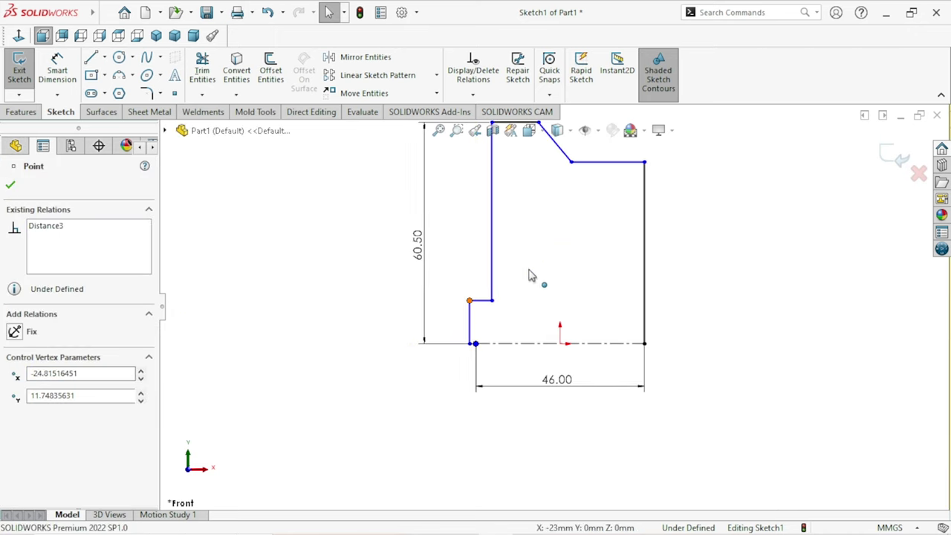
pyautogui.keyDown('ctrl'); pyautogui.click(468, 300); pyautogui.keyUp('ctrl')
pyautogui.click(531, 243)
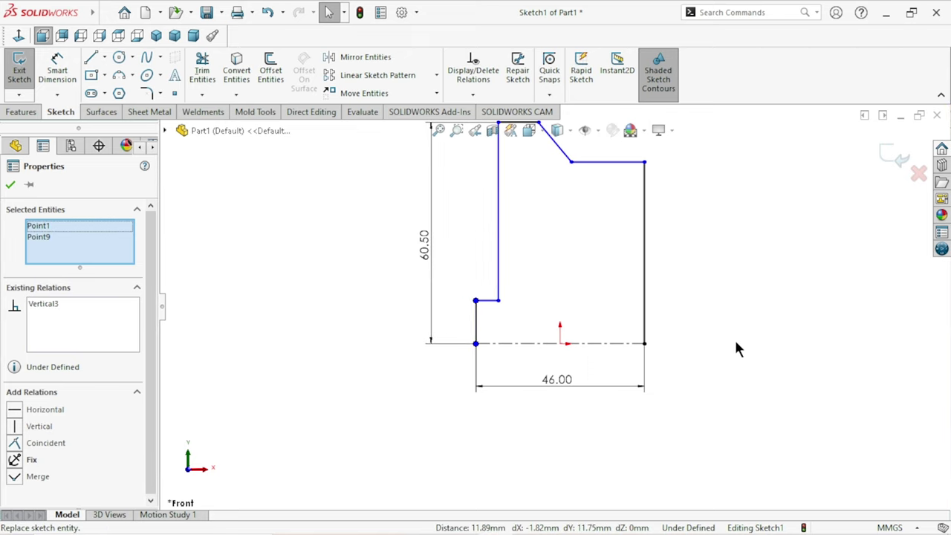
pyautogui.scroll(3, 671, 311)
pyautogui.scroll(-2, 580, 248)
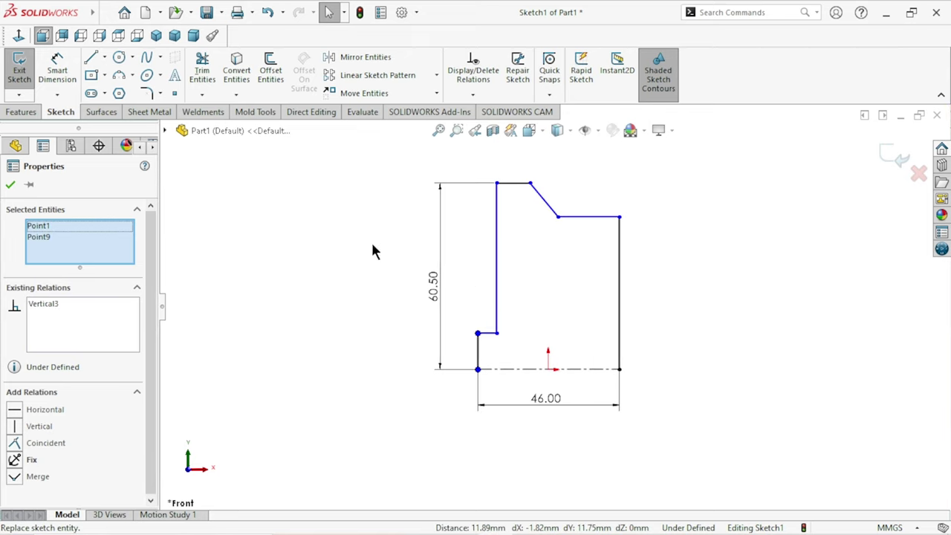
# - Begin a dimension between the short top line and the bottom step line
pyautogui.click(57, 71)
pyautogui.click(520, 183)
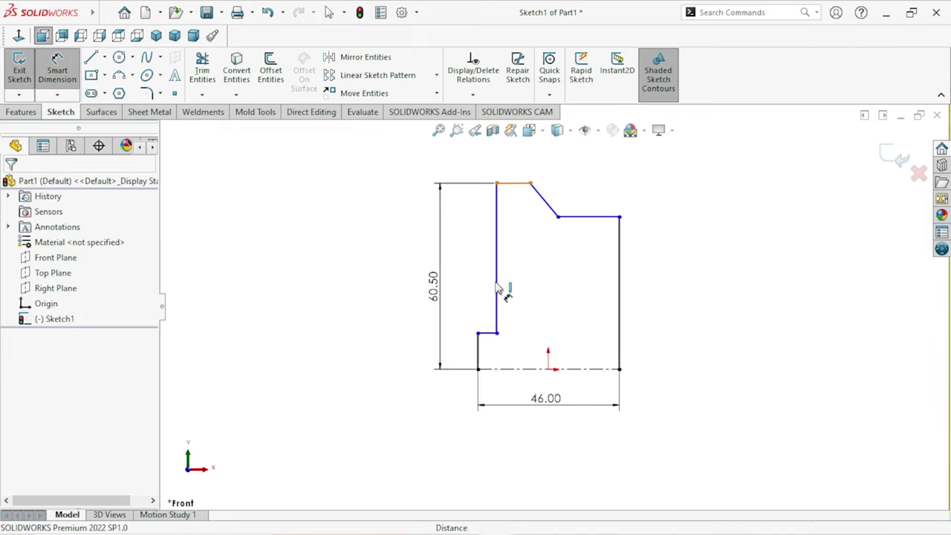
pyautogui.click(492, 332)
# - Place the left vertical dimension and change it from 48.75 to 49.50 mm
pyautogui.click(479, 288)
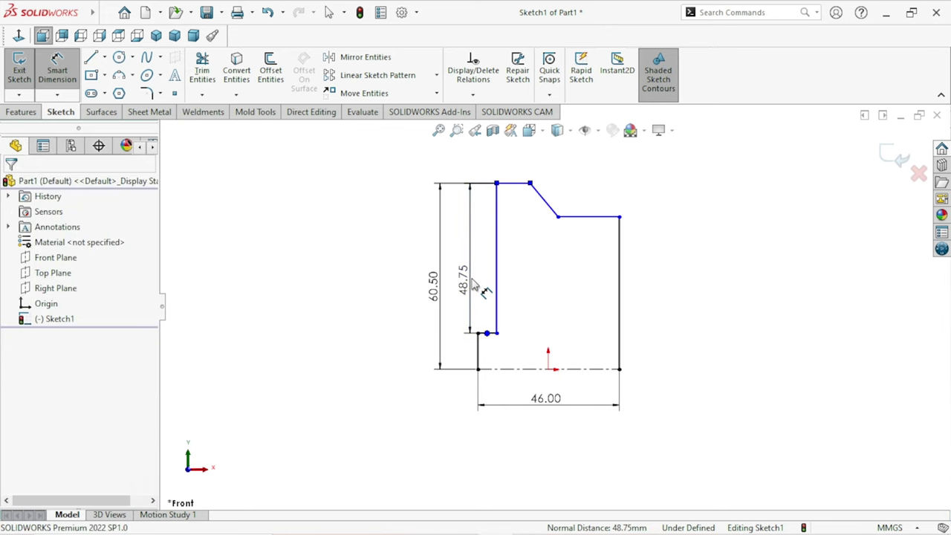
pyautogui.click(479, 288)
pyautogui.press('Return')
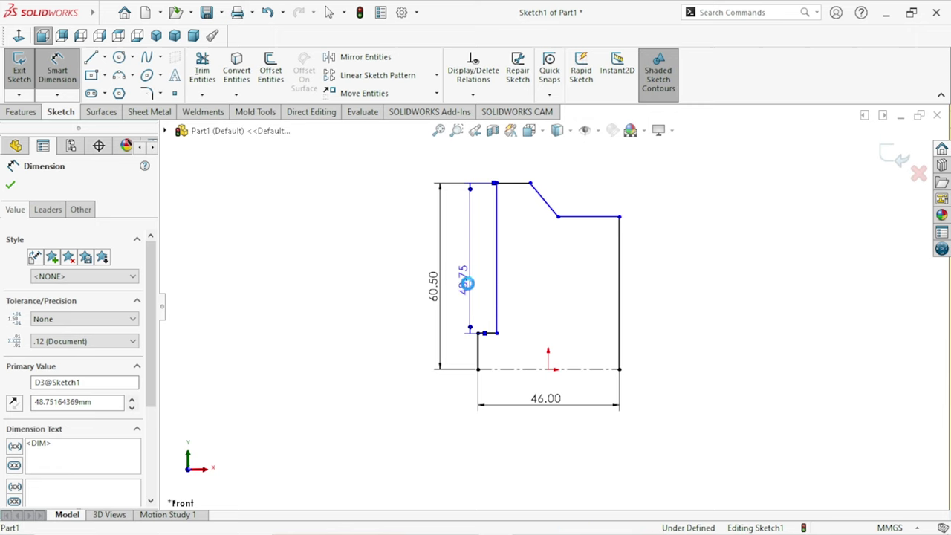
pyautogui.doubleClick(466, 280)
pyautogui.write('49.5')
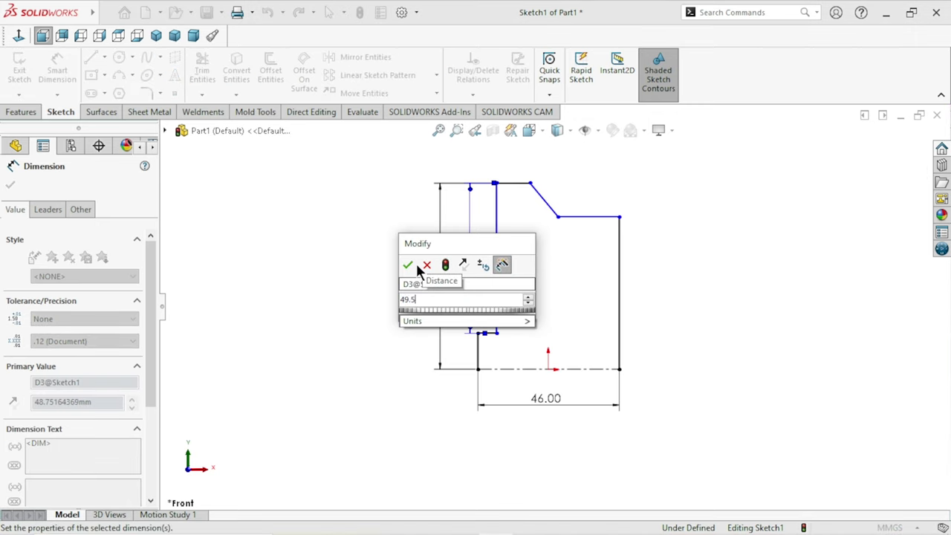
pyautogui.click(409, 266)
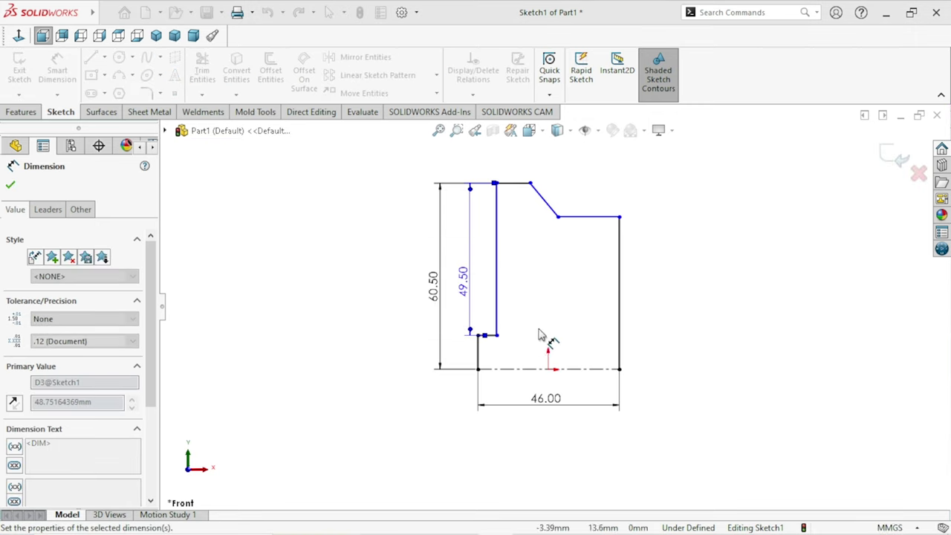
pyautogui.scroll(1, 553, 326)
pyautogui.scroll(-2, 553, 327)
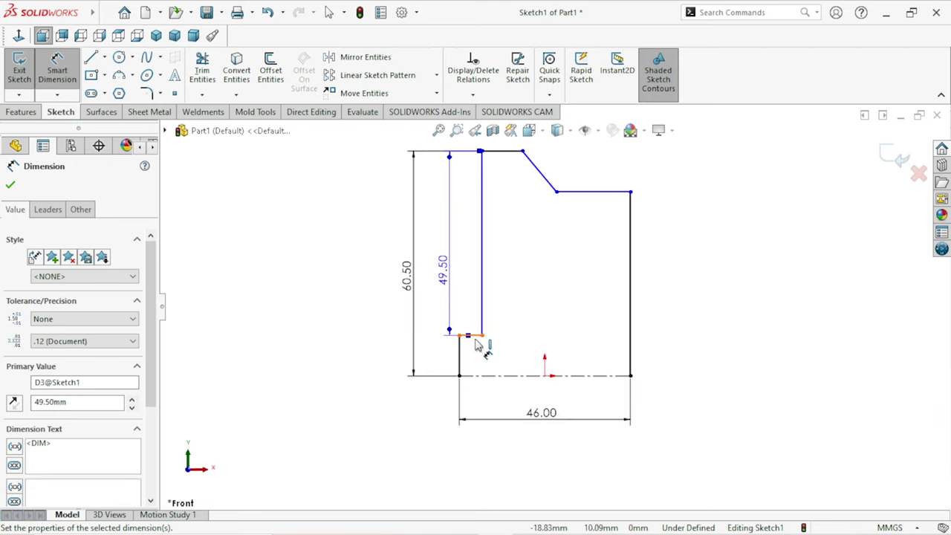
# - Add an 11.00 mm driven reference height between the bottom step line and base line
pyautogui.click(483, 376)
pyautogui.click(483, 377)
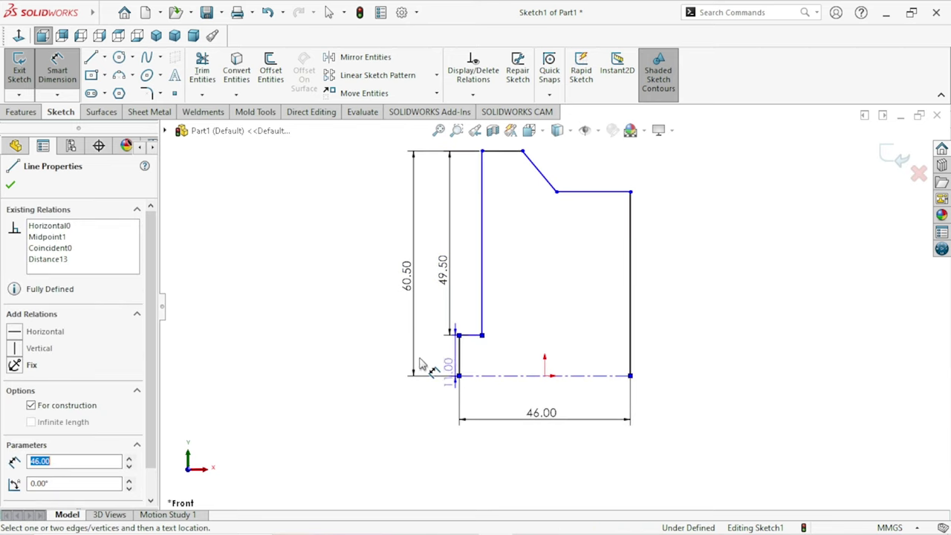
pyautogui.click(379, 368)
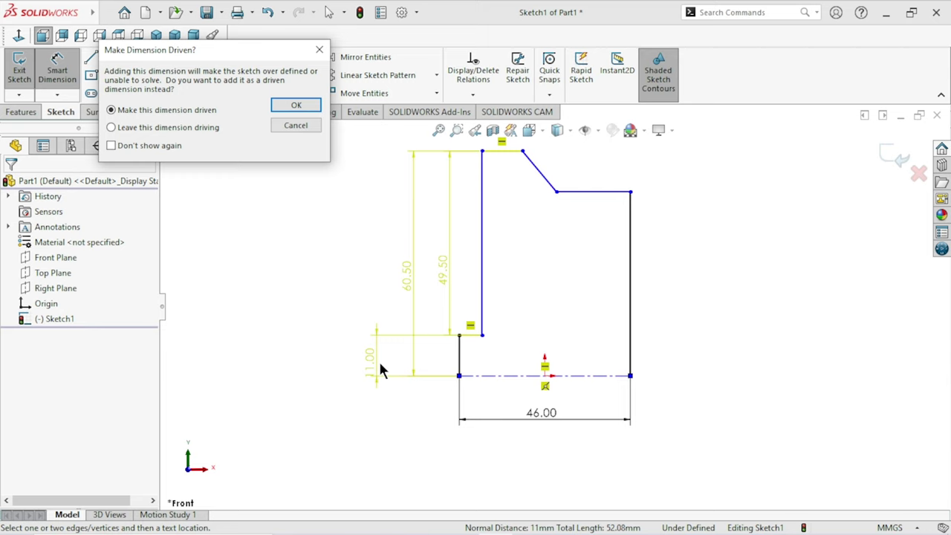
pyautogui.click(296, 105)
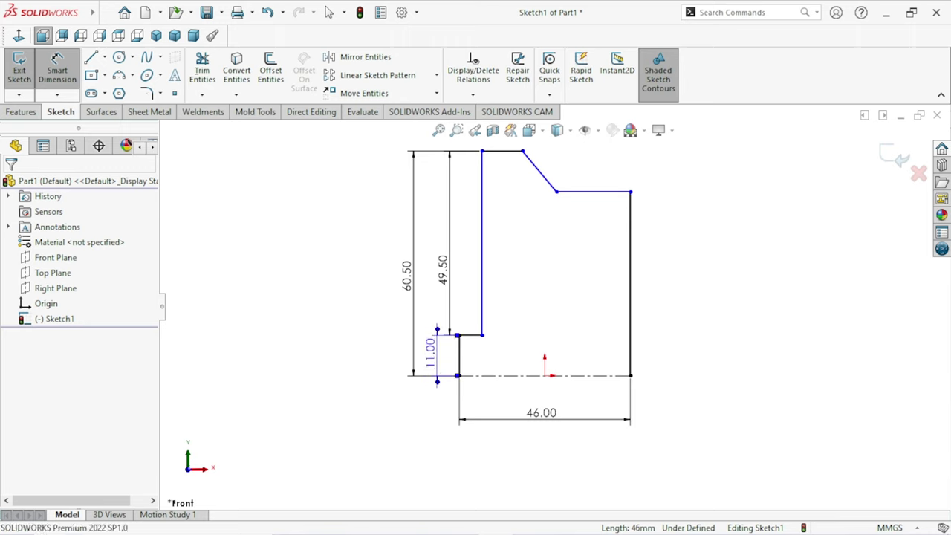
pyautogui.click(601, 276)
pyautogui.hotkey('ctrl', 'shift', 'z')
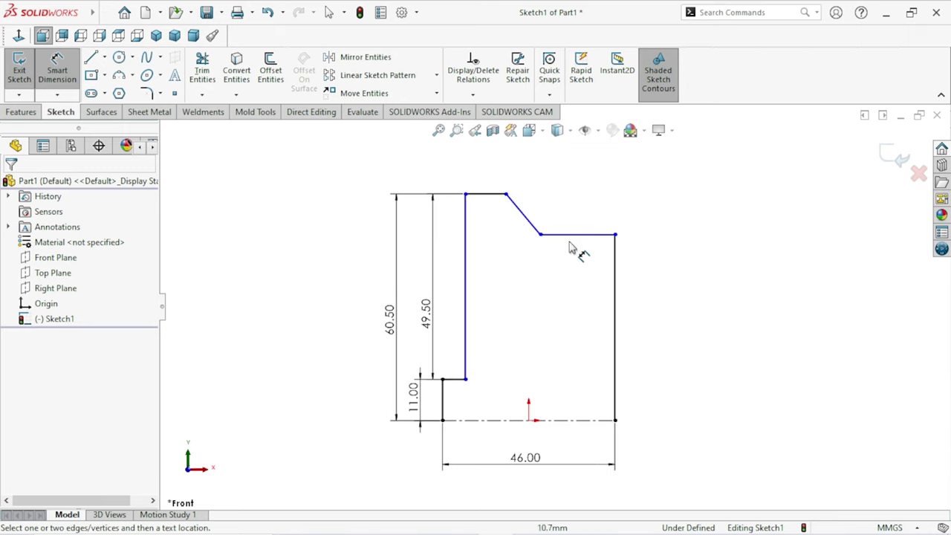
# - Set the top-right ledge to 25.00 mm and the short top line to 8.00 mm
pyautogui.click(578, 235)
pyautogui.click(583, 208)
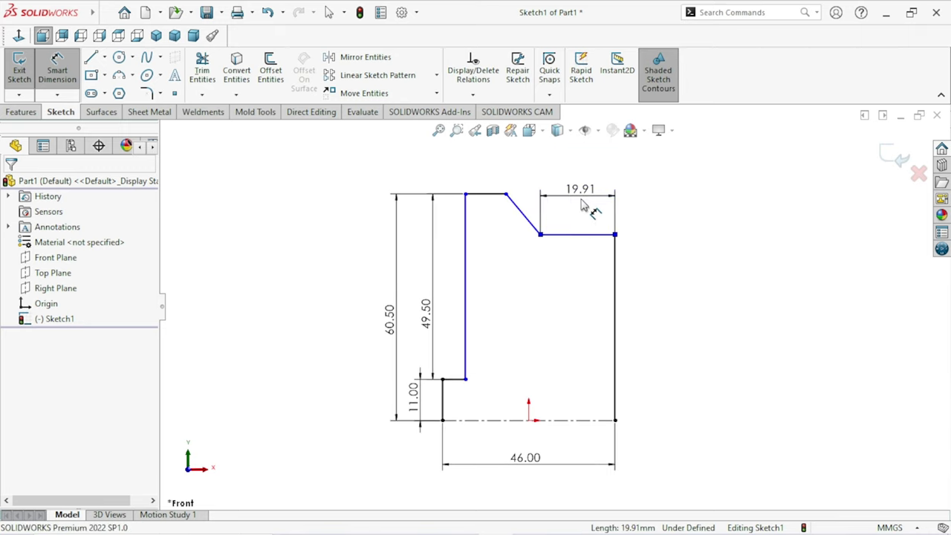
pyautogui.click(517, 172)
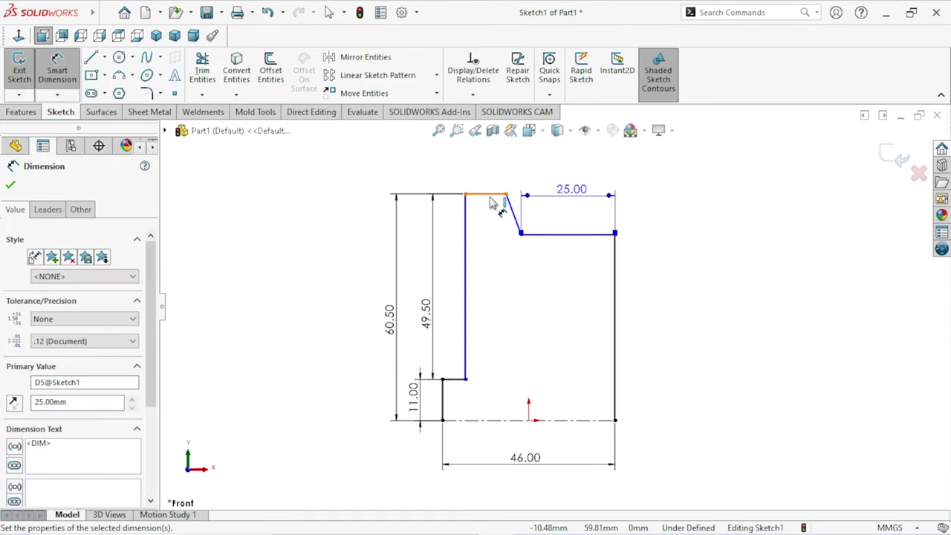
pyautogui.click(490, 195)
pyautogui.click(490, 166)
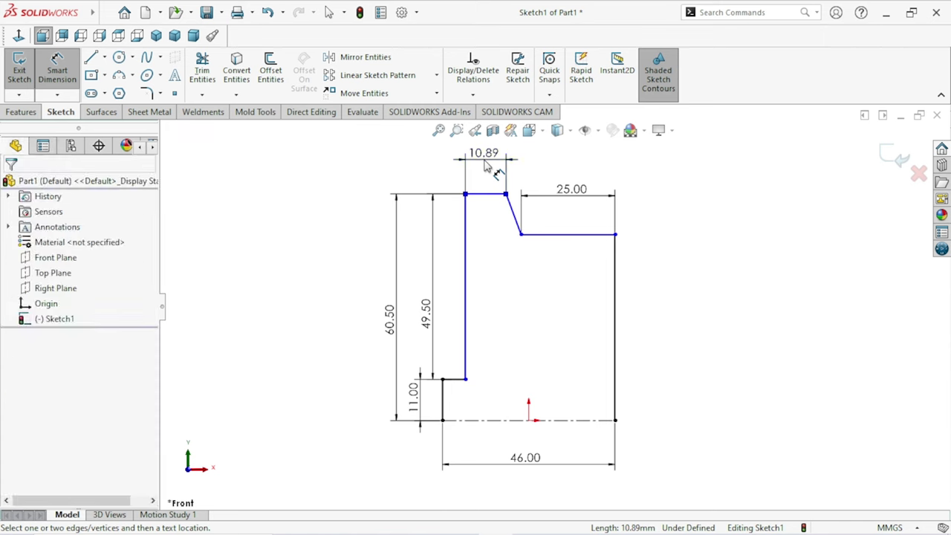
pyautogui.write('8')
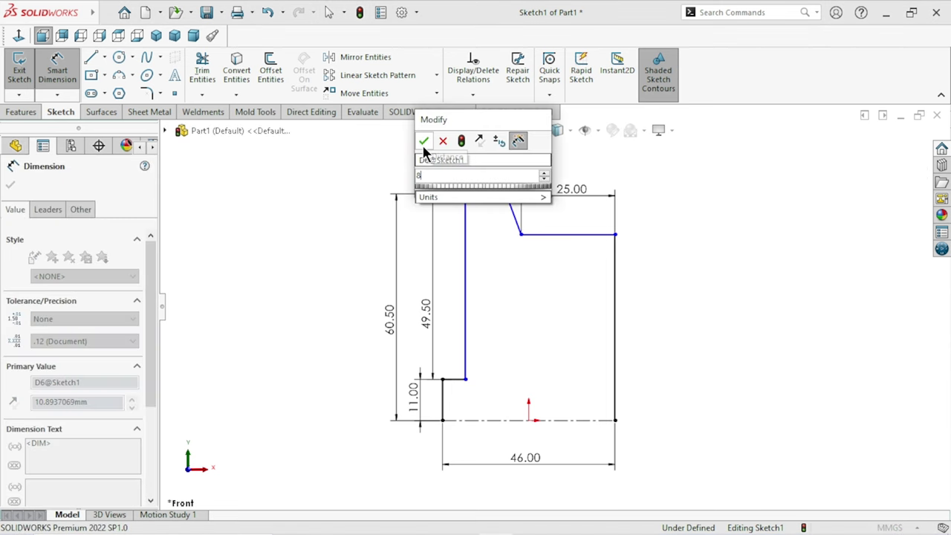
pyautogui.click(424, 143)
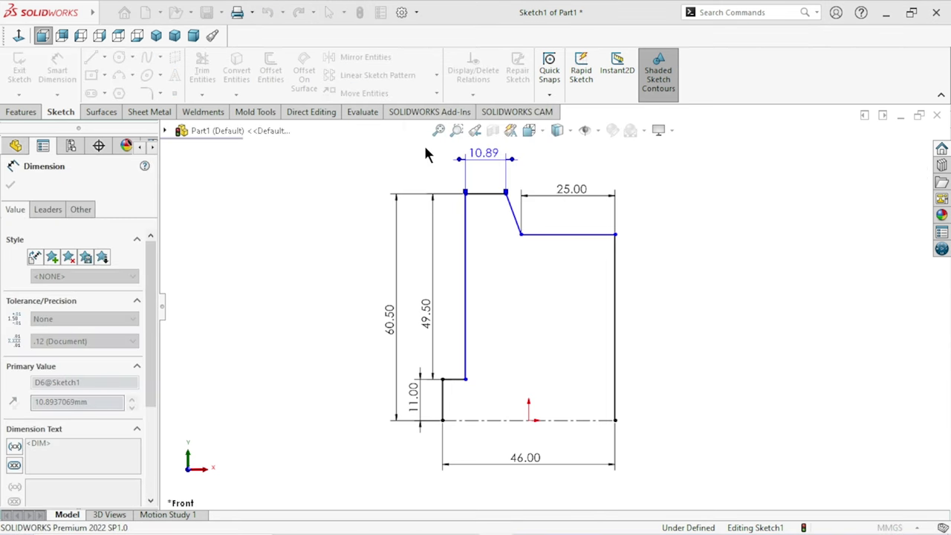
# - Dimension the drop between the top edge and lower horizontal line as 7.00 mm
pyautogui.click(504, 194)
pyautogui.click(536, 235)
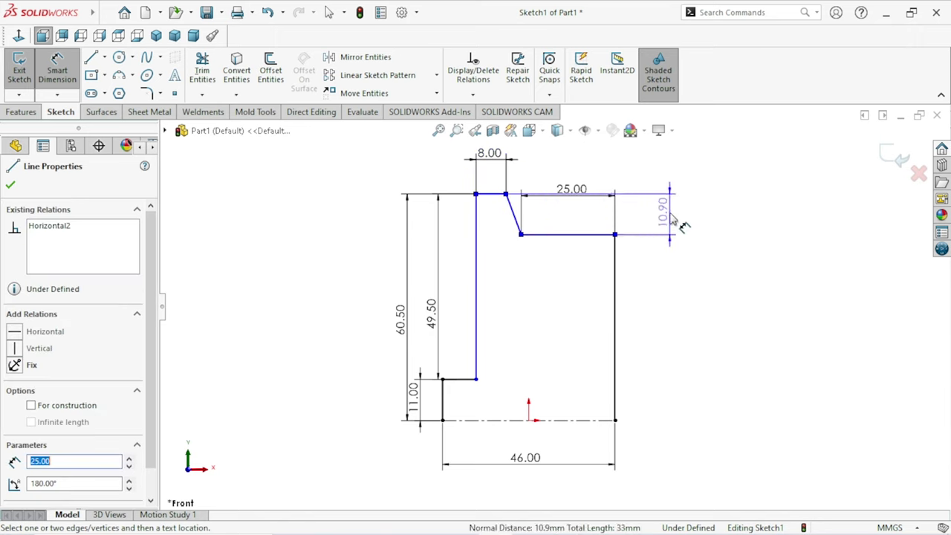
pyautogui.click(671, 216)
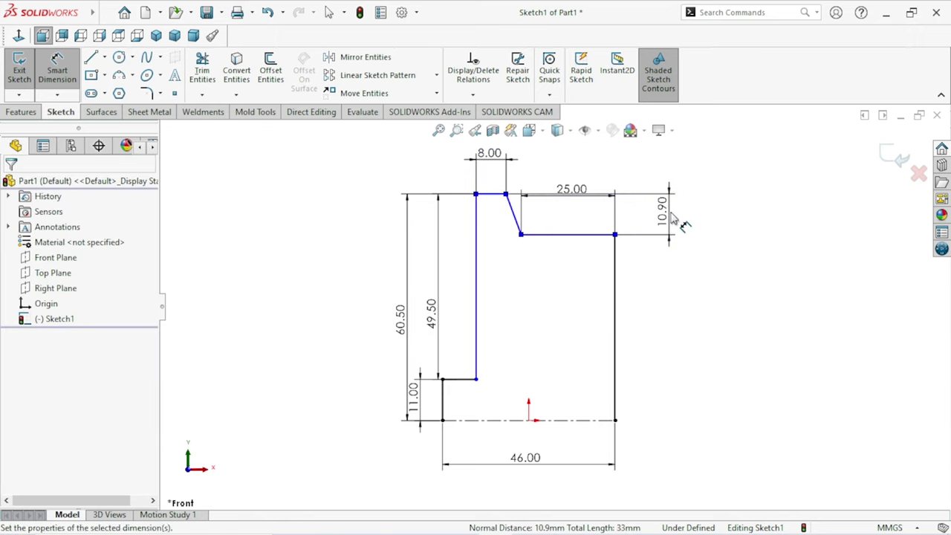
pyautogui.write('7')
pyautogui.click(612, 193)
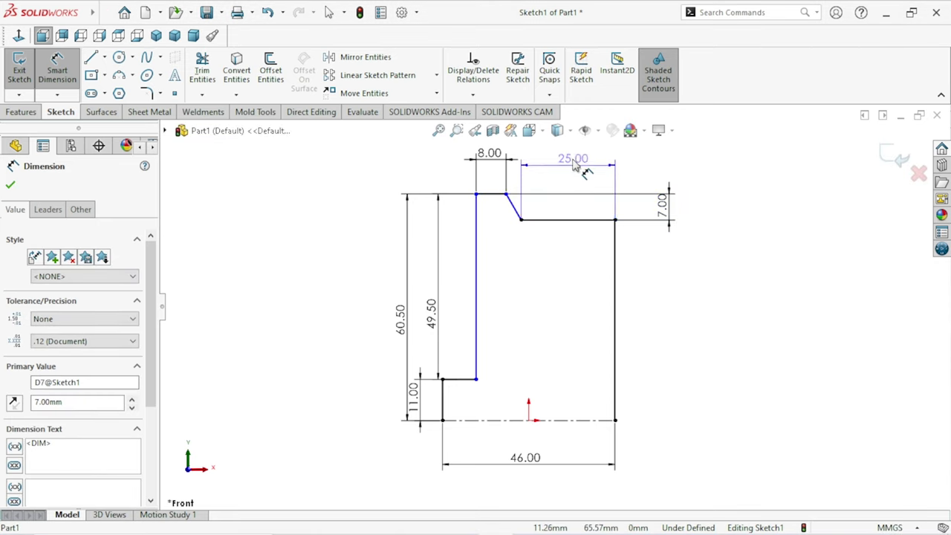
# - Dimension the bottom step width between the two left vertical lines as 9.00 mm
pyautogui.click(562, 357)
pyautogui.scroll(2, 559, 349)
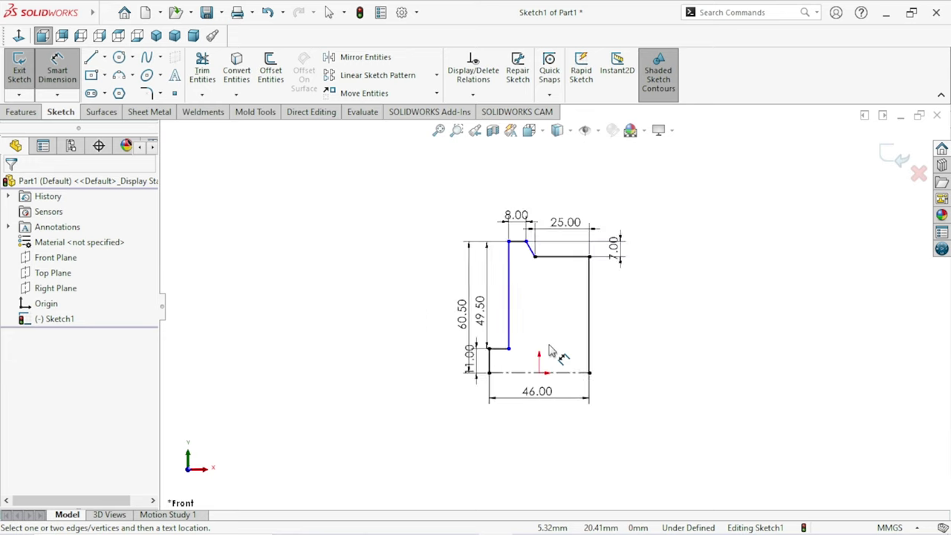
pyautogui.scroll(-1, 566, 312)
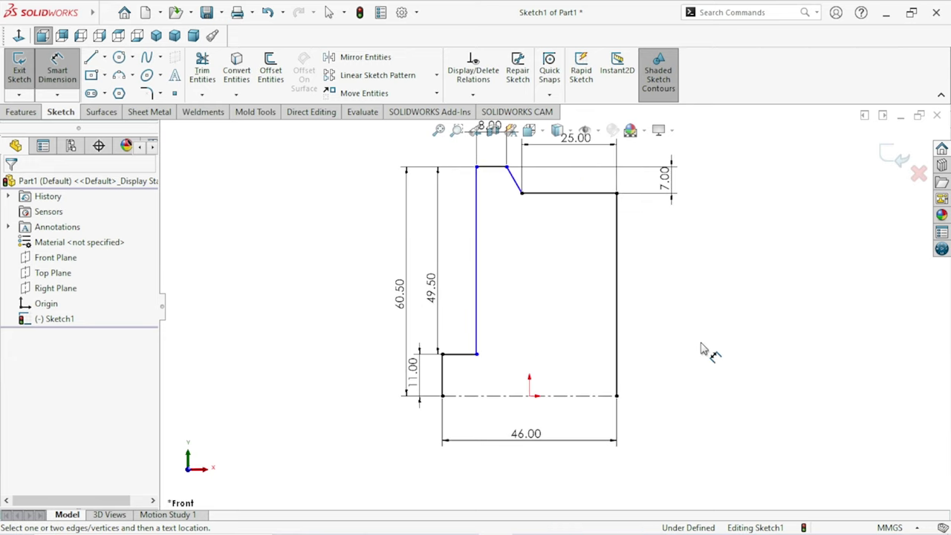
pyautogui.click(444, 369)
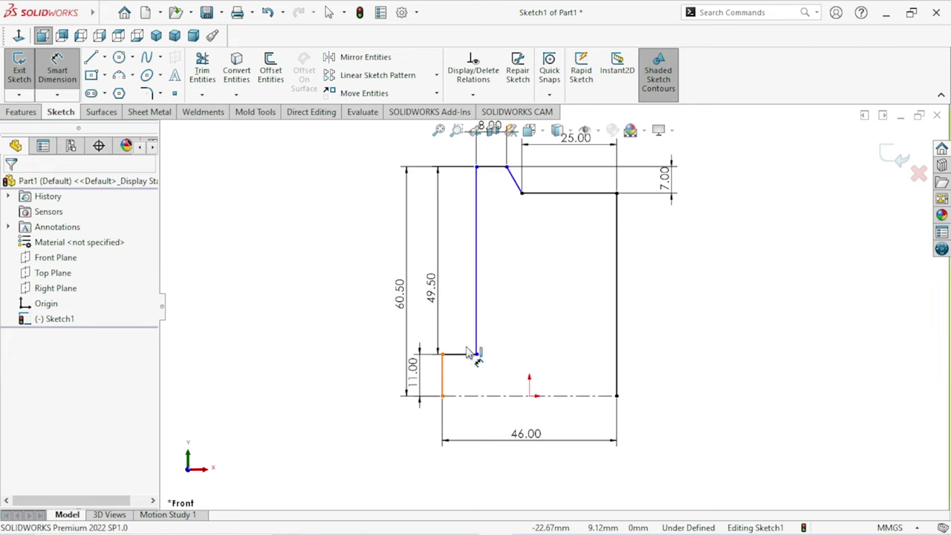
pyautogui.click(476, 290)
pyautogui.click(522, 340)
pyautogui.write('9')
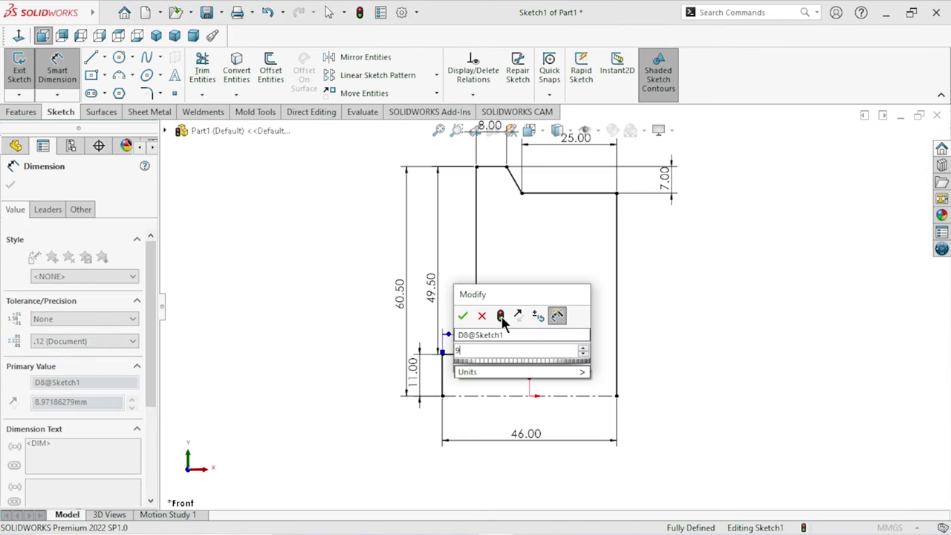
pyautogui.click(462, 316)
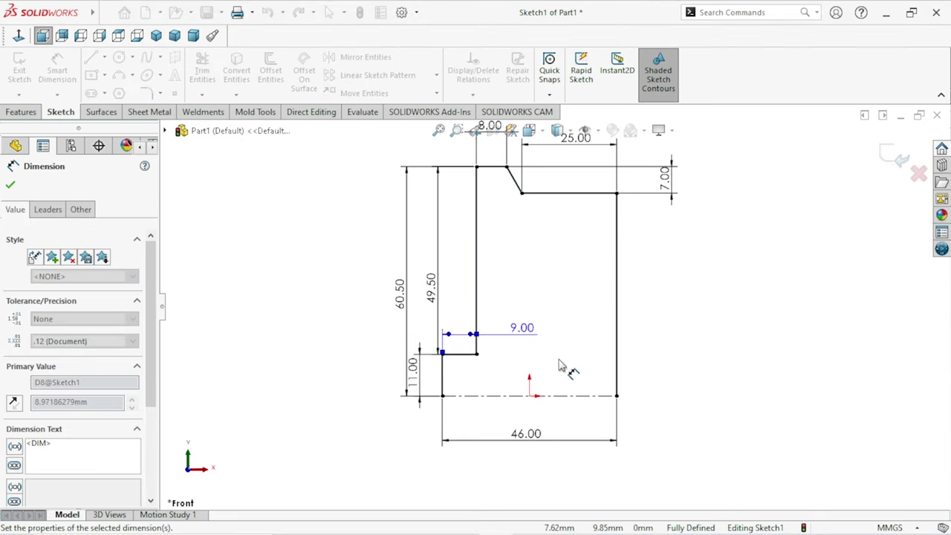
pyautogui.press('z')
pyautogui.scroll(-1, 590, 275)
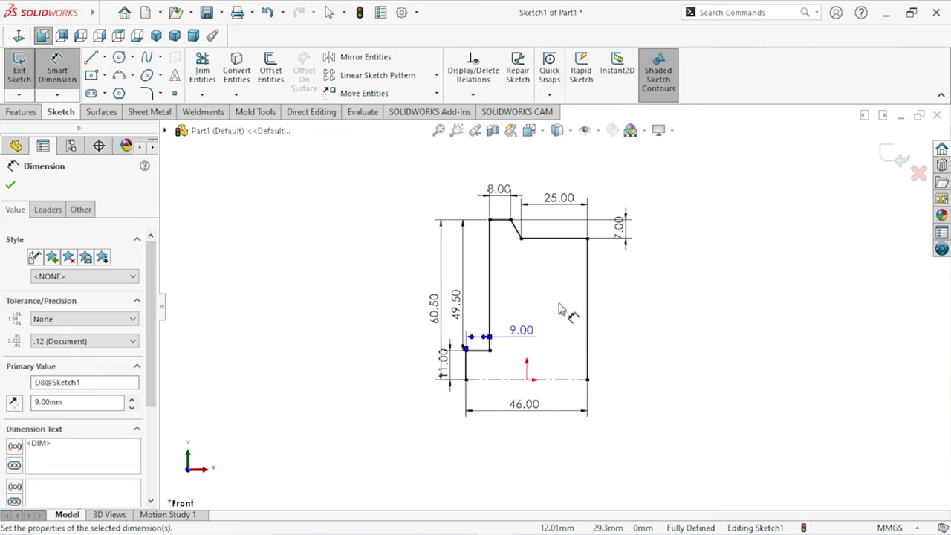
pyautogui.scroll(-1, 583, 278)
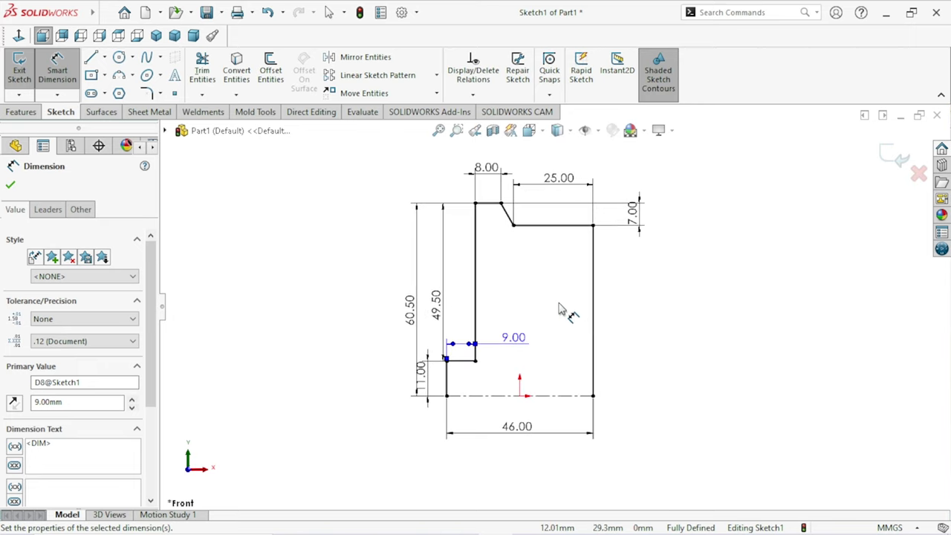
# - Add a 53.50 mm driven height from the bottom baseline to the upper right edge
pyautogui.click(562, 225)
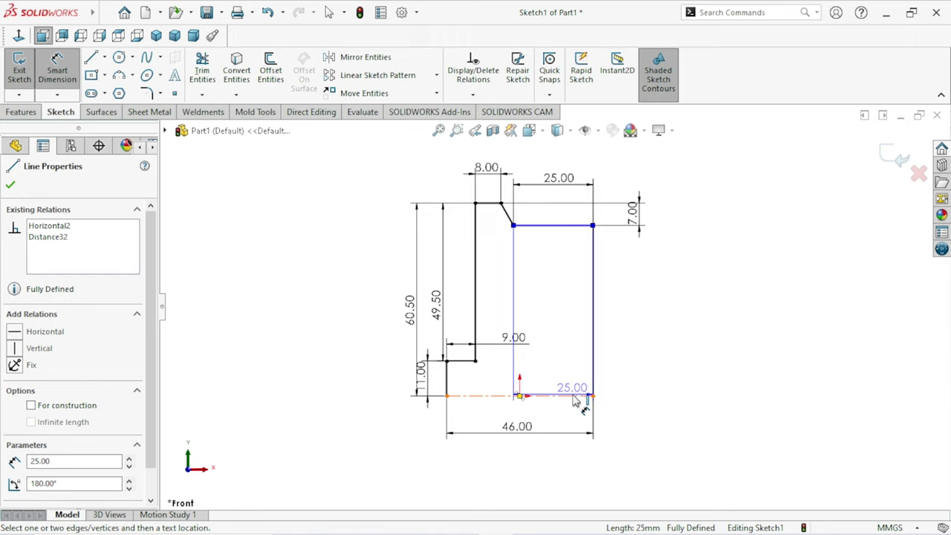
pyautogui.click(575, 398)
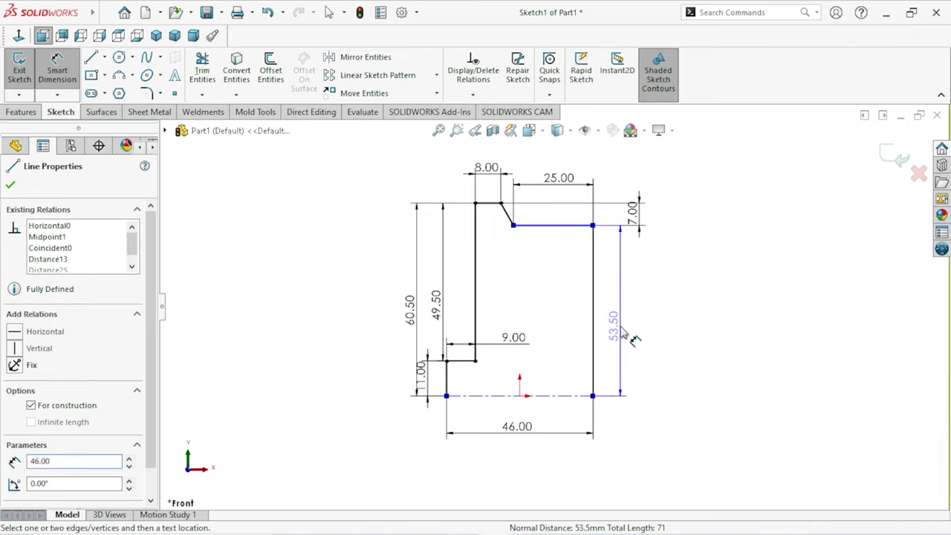
pyautogui.click(633, 334)
pyautogui.click(296, 105)
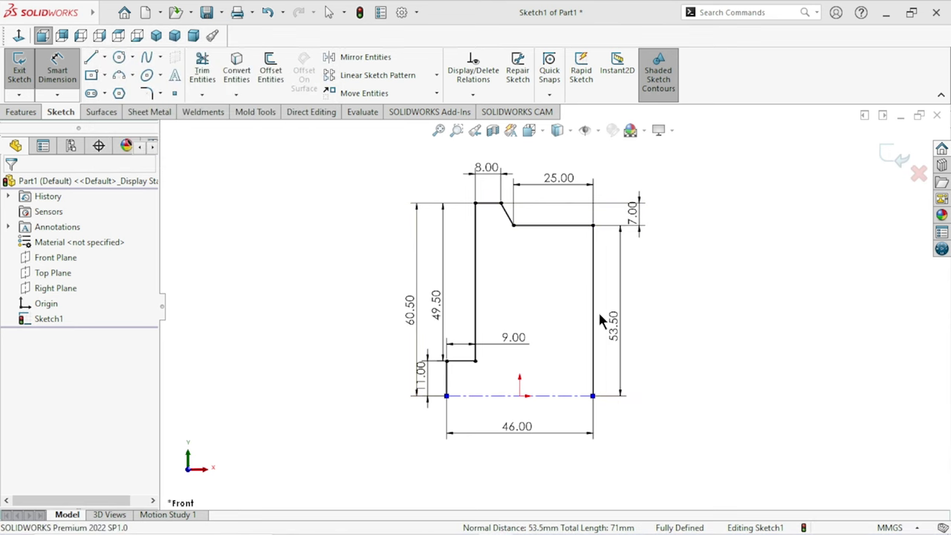
pyautogui.scroll(3, 541, 333)
pyautogui.scroll(-2, 540, 333)
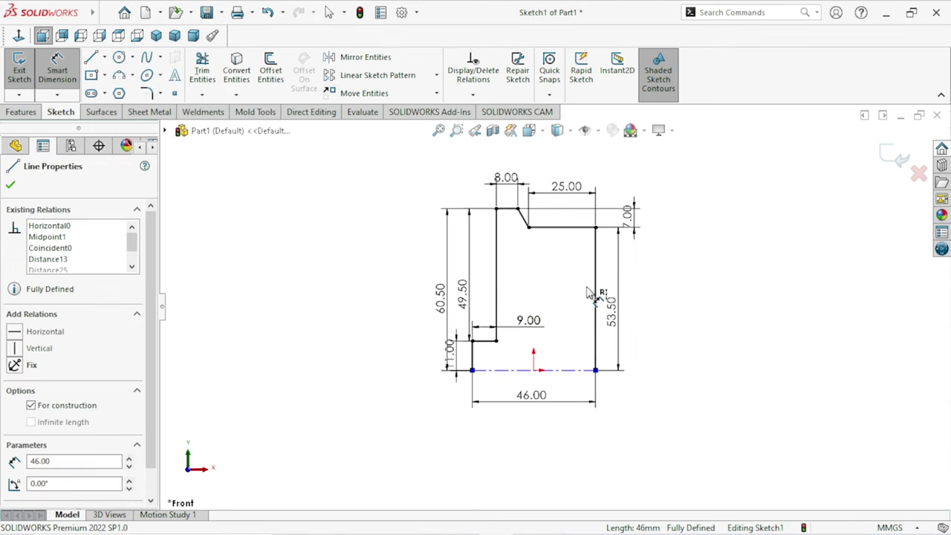
# - Move the 8.00, 60.50, 49.50 and 11.00 dimensions aside so none overlap the sketch
pyautogui.moveTo(504, 184); pyautogui.dragTo(456, 183)
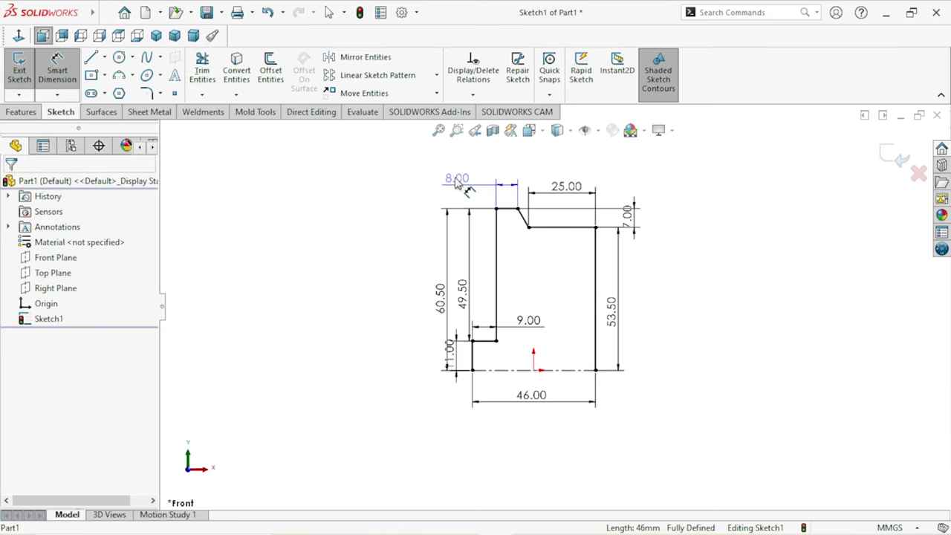
pyautogui.click(462, 178)
pyautogui.moveTo(448, 312)
pyautogui.mouseDown()
pyautogui.moveTo(404, 312)
pyautogui.moveTo(451, 297)
pyautogui.mouseUp()
pyautogui.moveTo(449, 349)
pyautogui.mouseDown()
pyautogui.moveTo(454, 414)
pyautogui.moveTo(451, 406)
pyautogui.mouseUp()
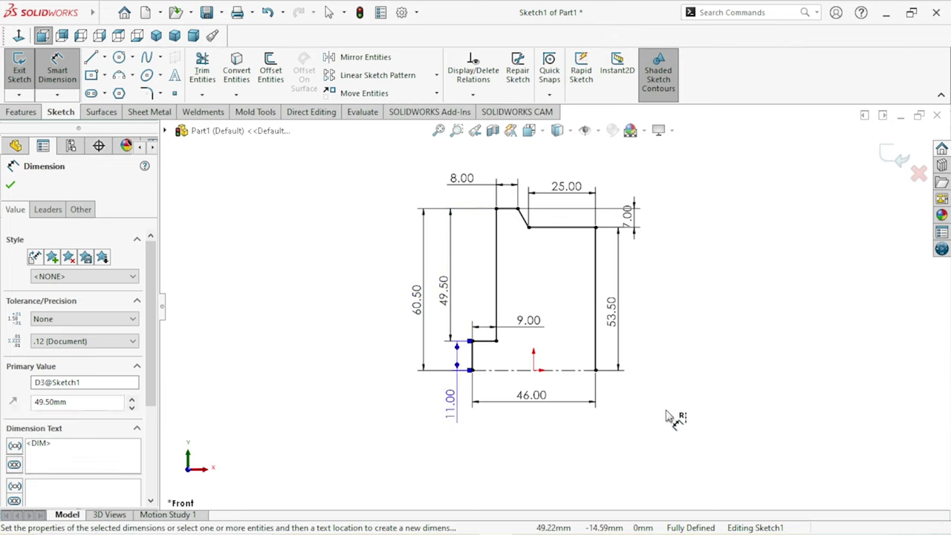
pyautogui.click(657, 418)
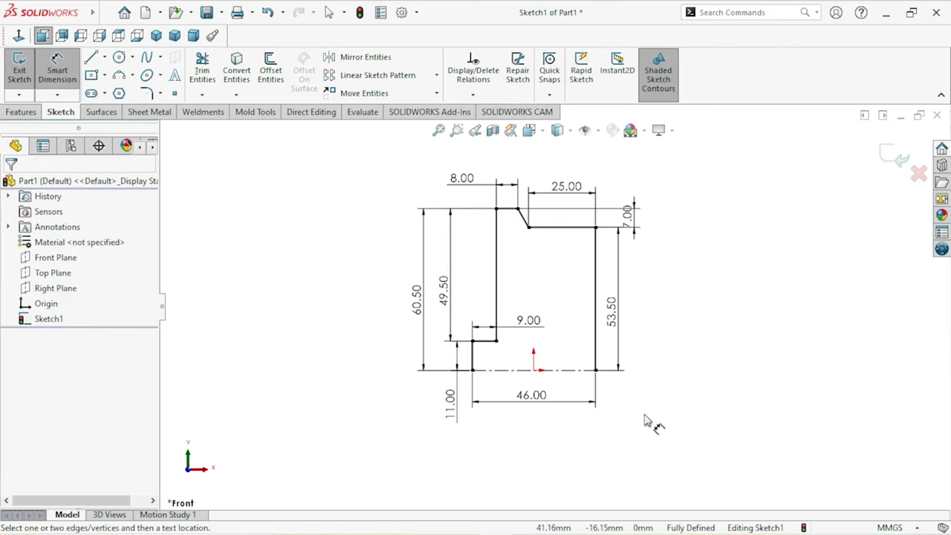
pyautogui.click(33, 113)
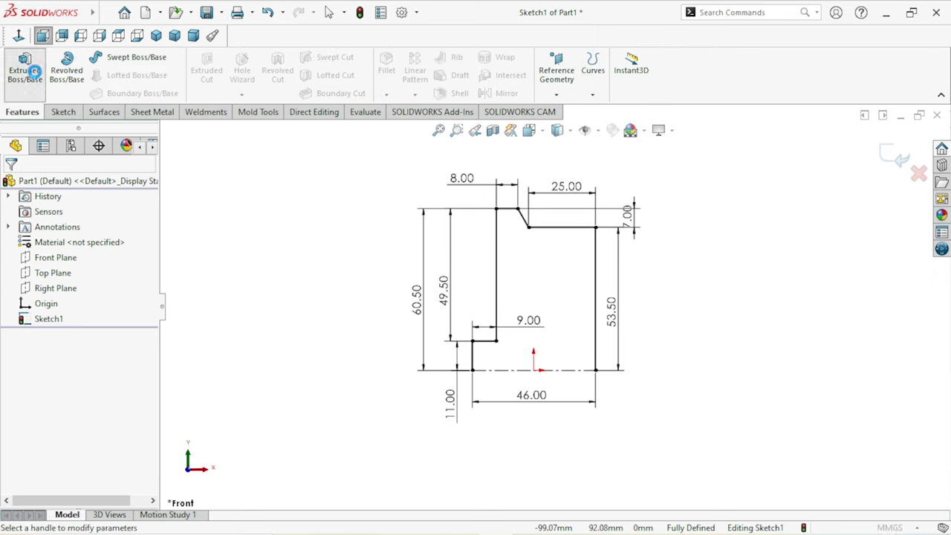
pyautogui.click(33, 71)
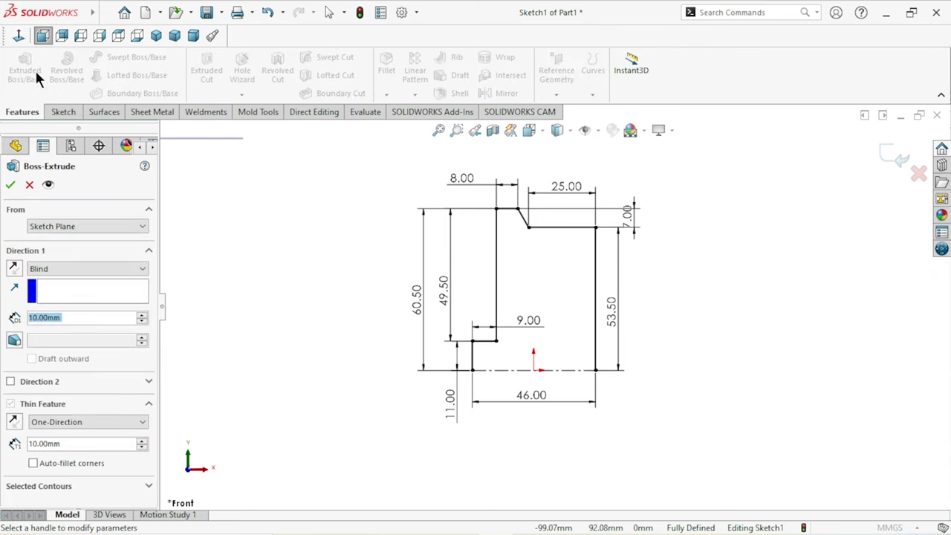
pyautogui.click(55, 268)
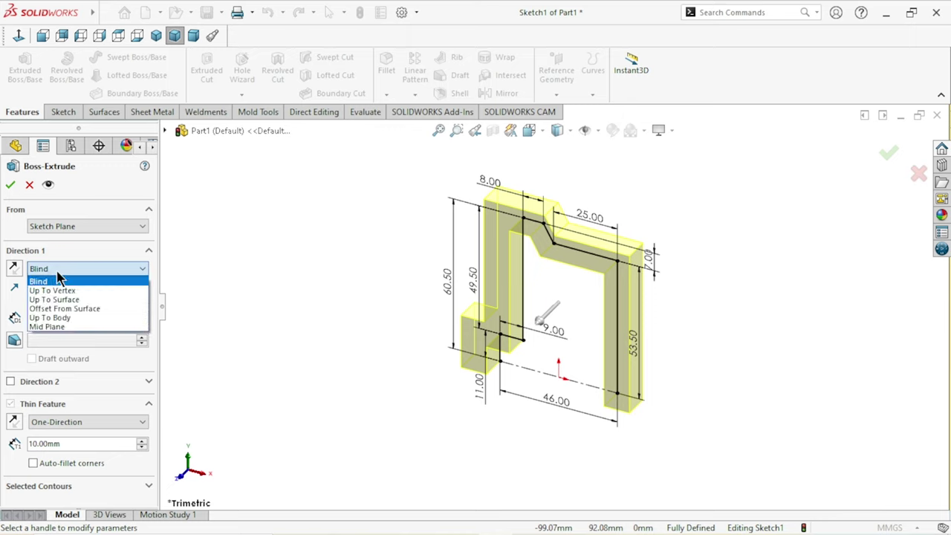
pyautogui.click(49, 327)
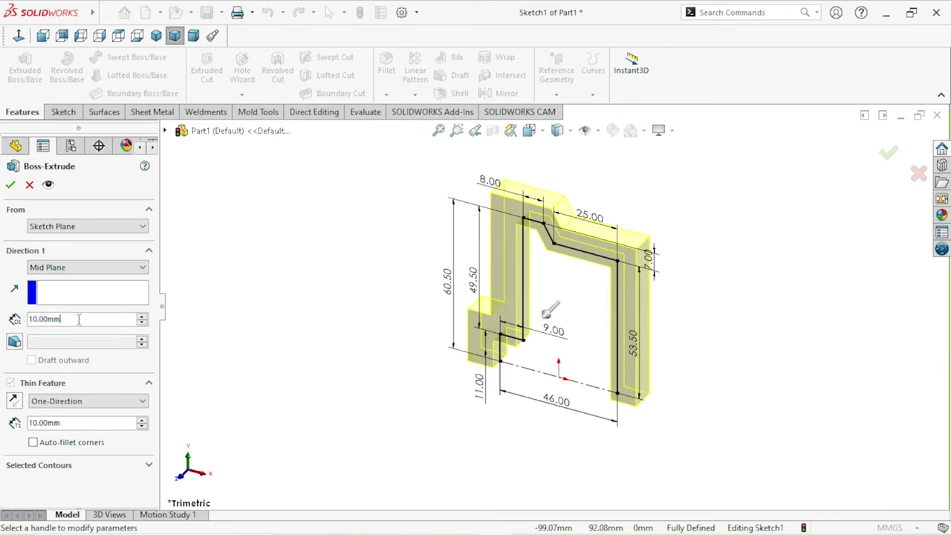
pyautogui.write('100')
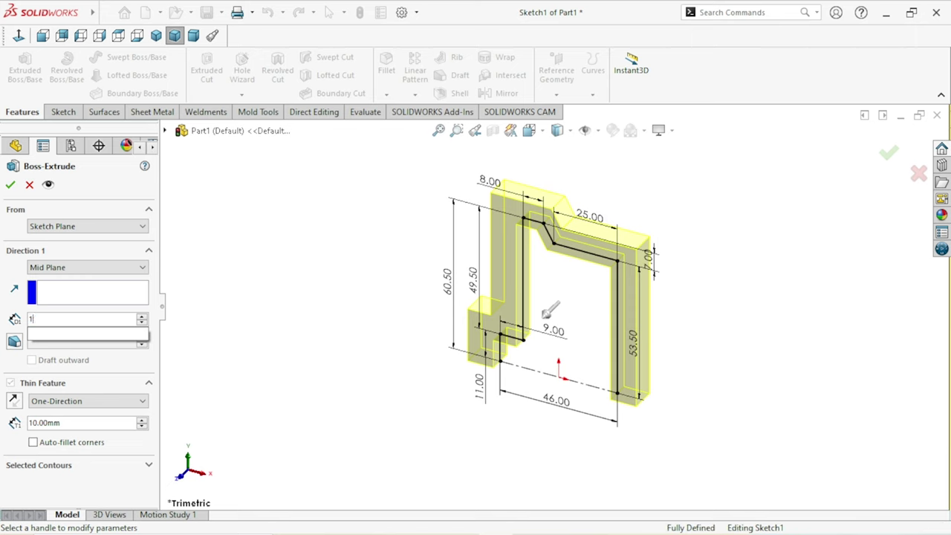
pyautogui.press('Return')
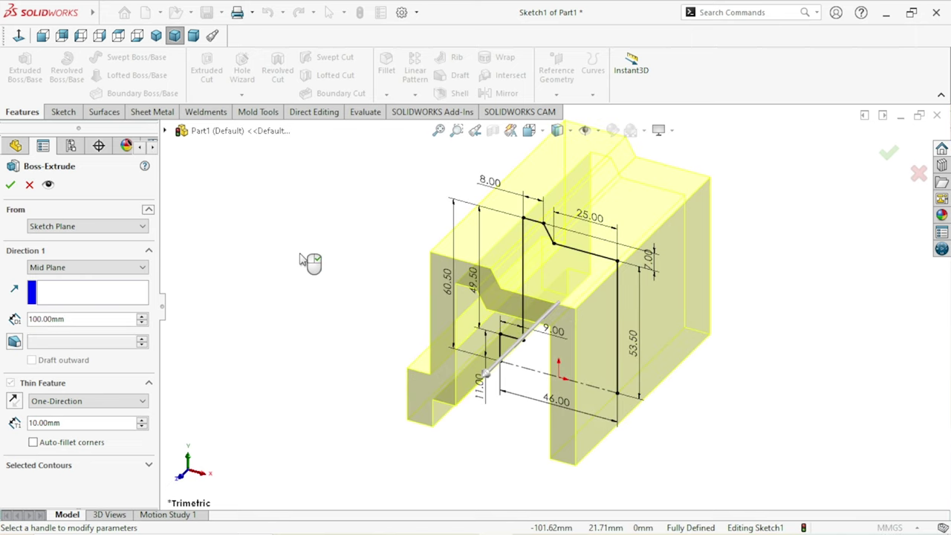
pyautogui.click(30, 187)
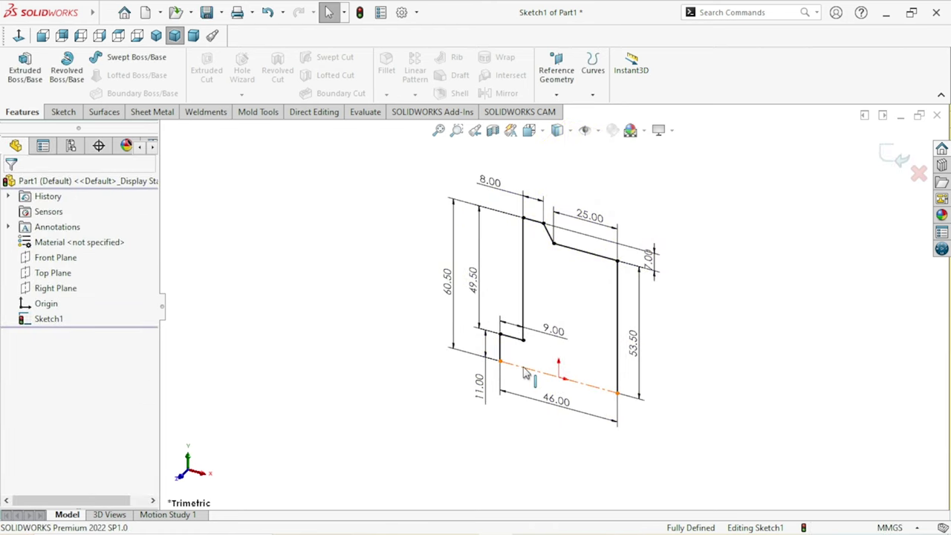
# - Turn the bottom construction line into regular geometry to close the profile
pyautogui.click(524, 368)
pyautogui.click(580, 319)
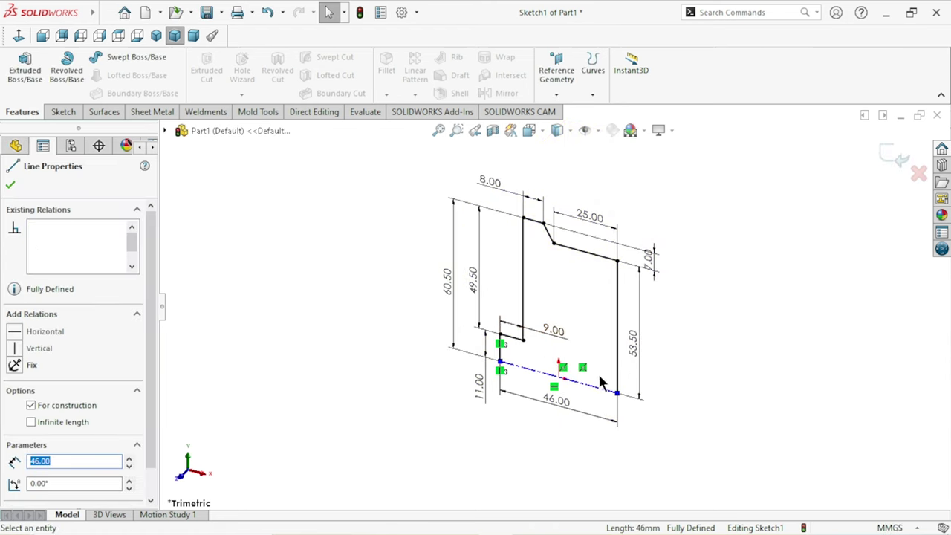
pyautogui.click(309, 320)
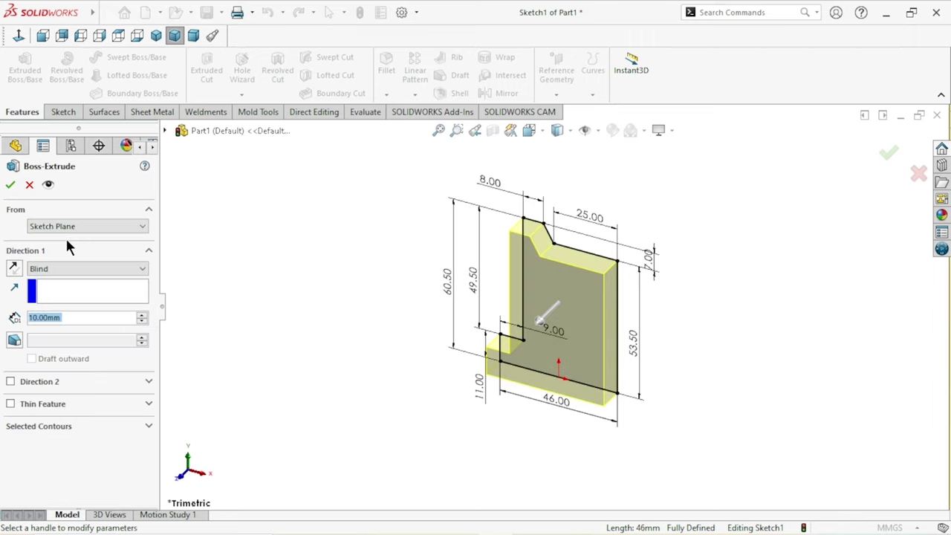
# - Extrude the profile 100 mm with Mid Plane into a solid block
pyautogui.write('100')
pyautogui.press('Return')
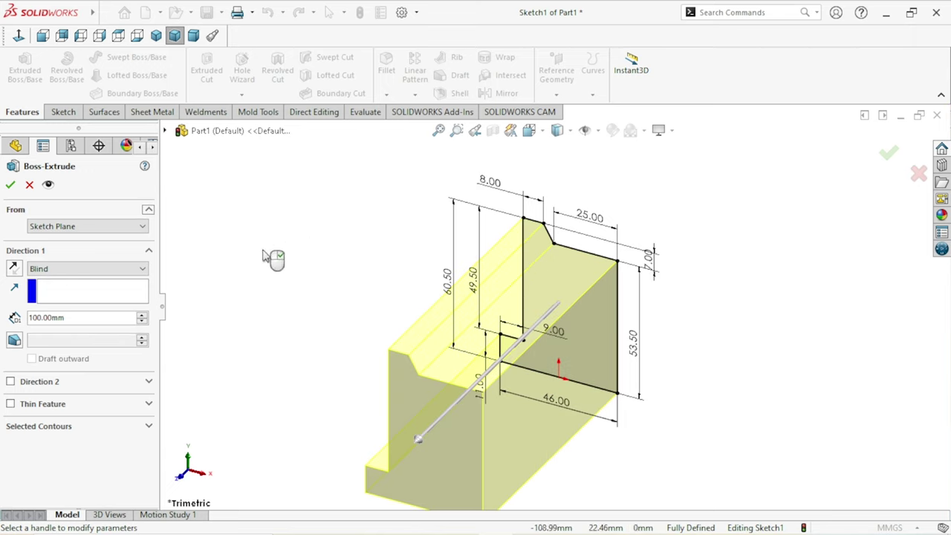
pyautogui.click(45, 269)
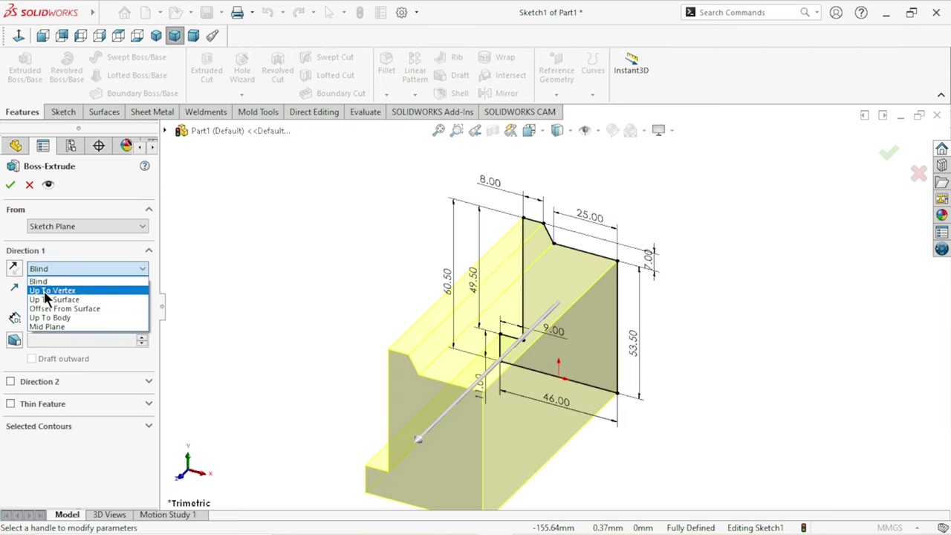
pyautogui.click(48, 331)
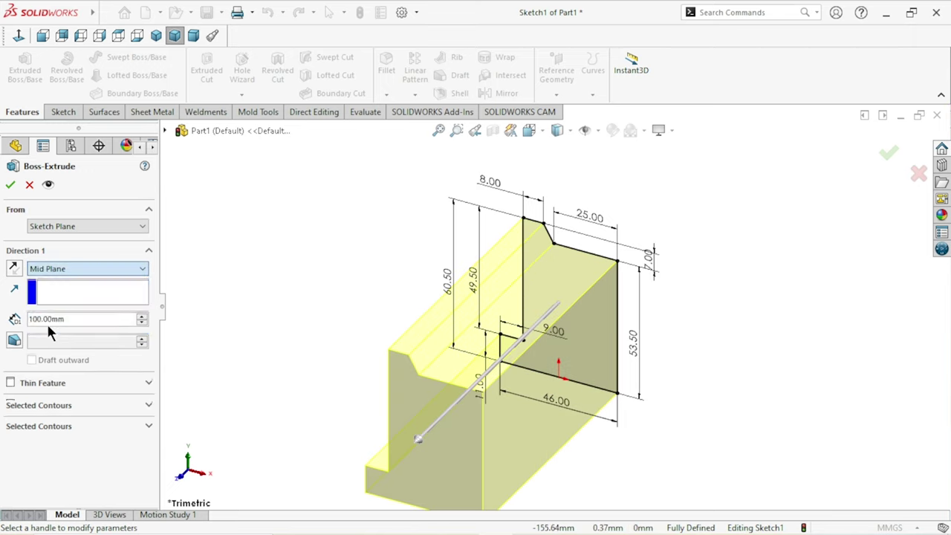
pyautogui.click(8, 185)
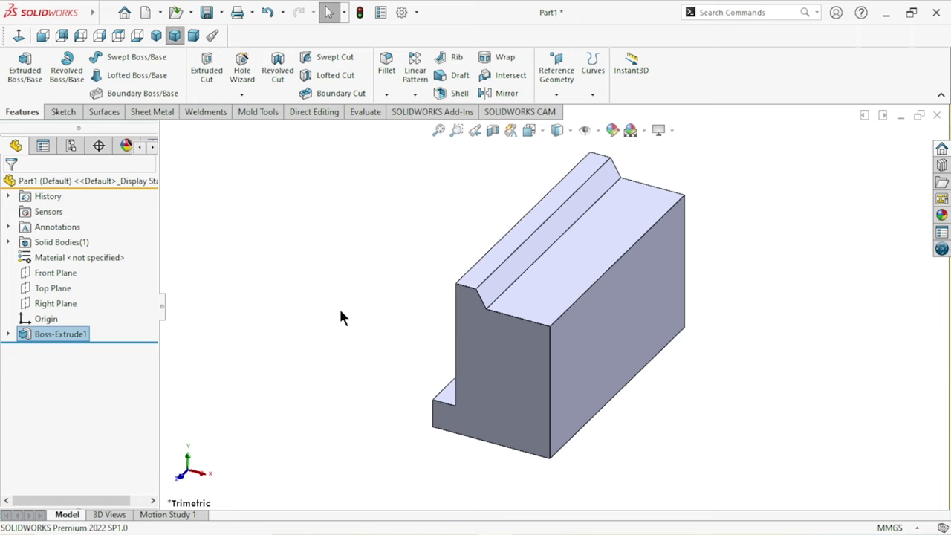
# - Start a new sketch on the block's large side face, viewed straight on
pyautogui.click(634, 350)
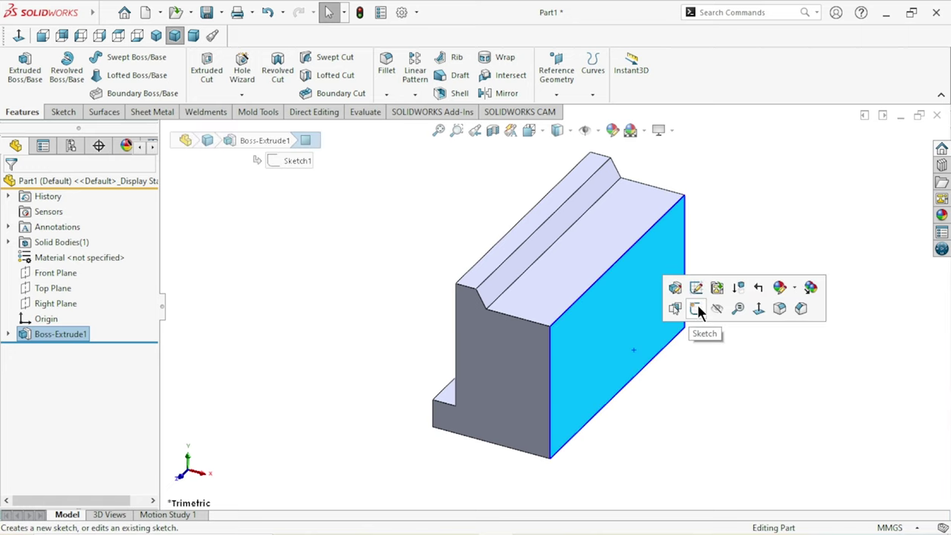
pyautogui.click(698, 308)
pyautogui.click(18, 35)
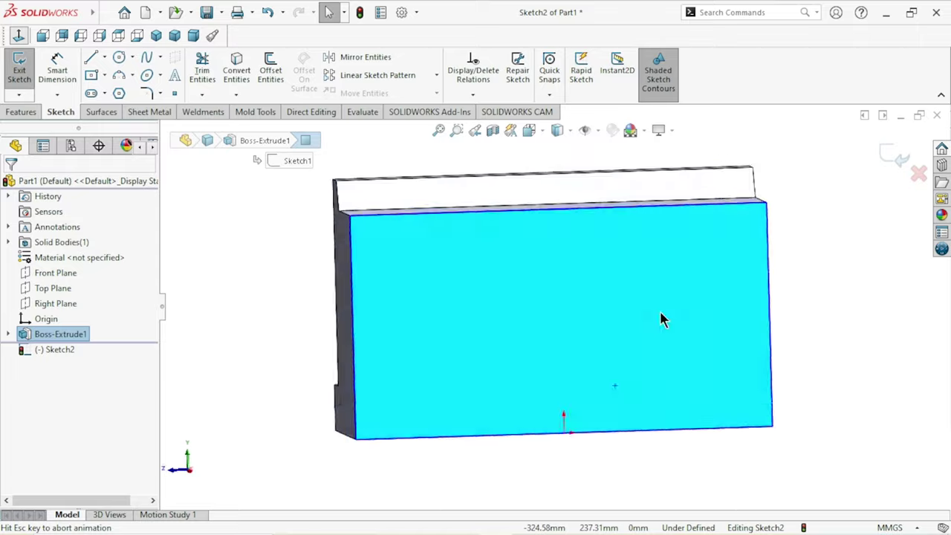
pyautogui.click(823, 316)
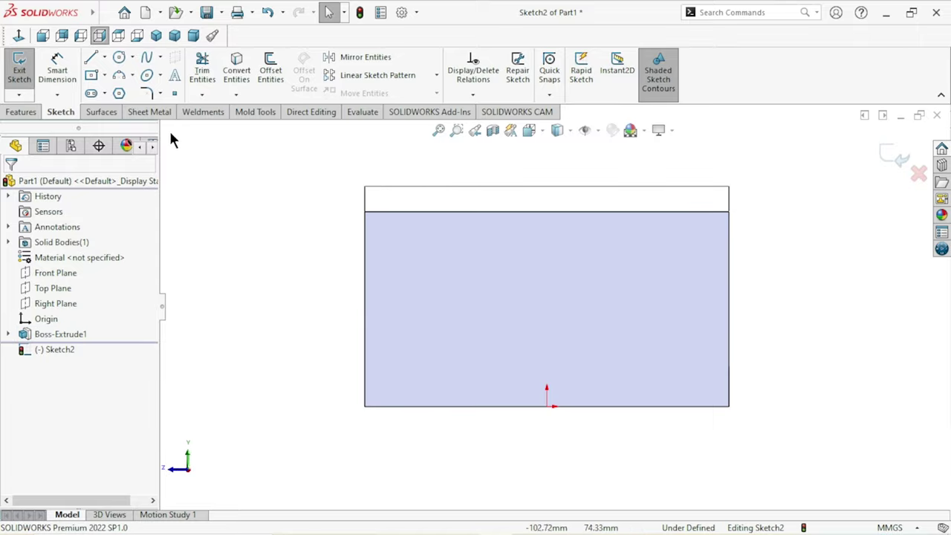
# - Draw a vertical centerline from the origin on the bottom edge up past the block
pyautogui.click(105, 55)
pyautogui.click(111, 92)
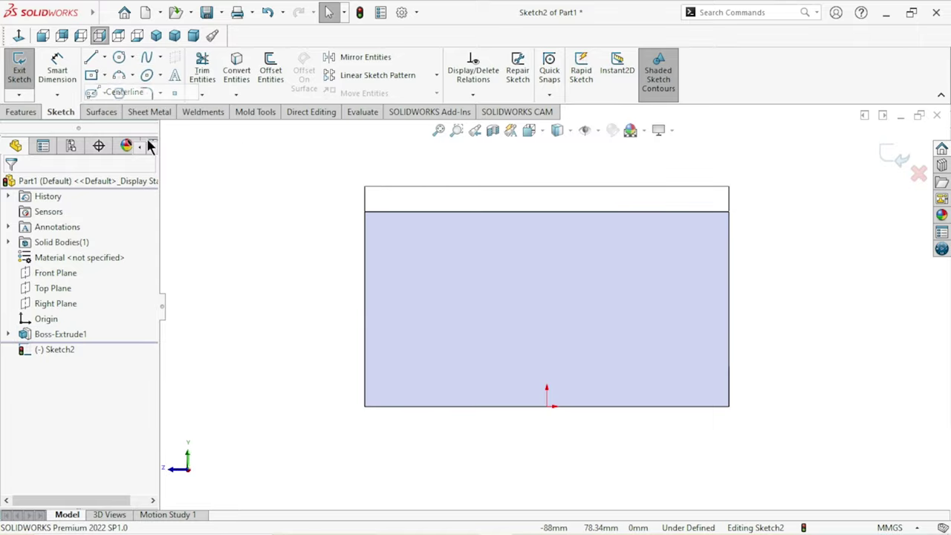
pyautogui.click(546, 406)
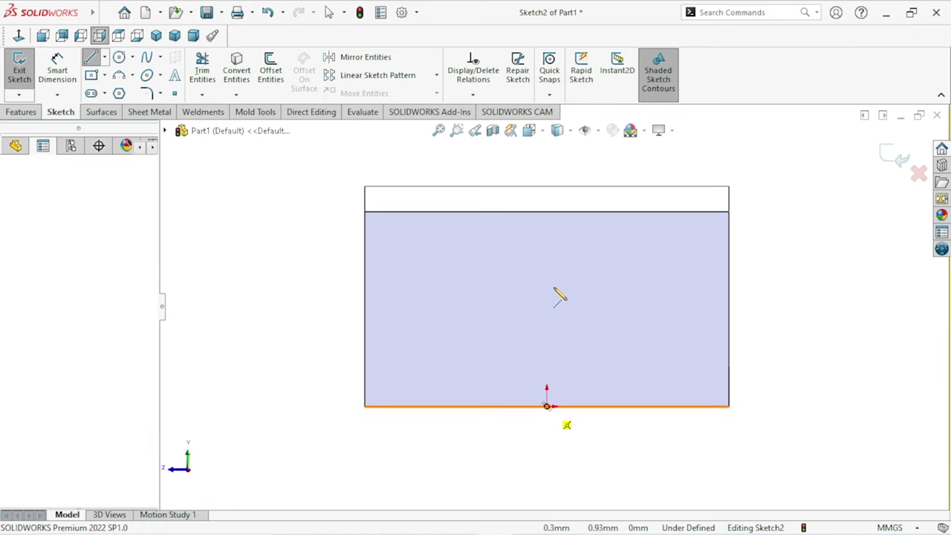
pyautogui.click(545, 154)
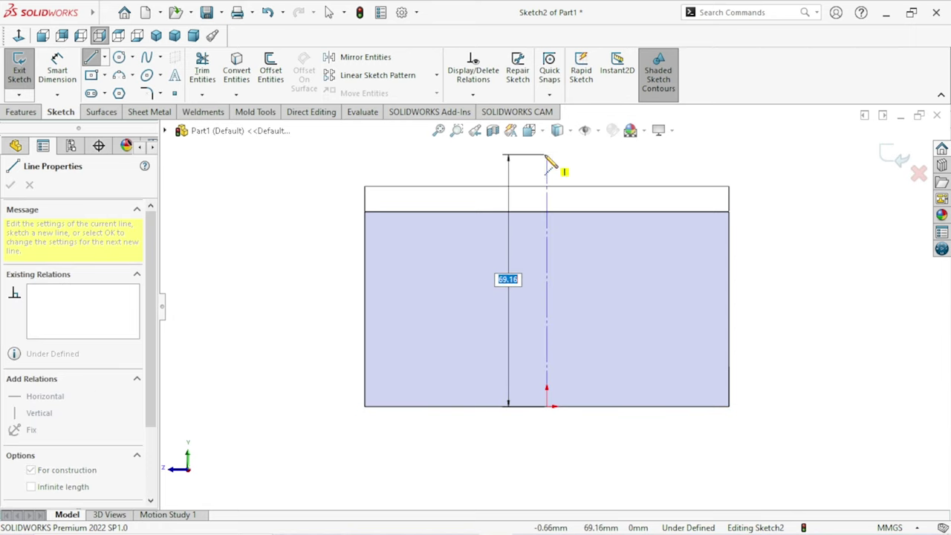
pyautogui.rightClick(811, 269)
pyautogui.click(802, 261)
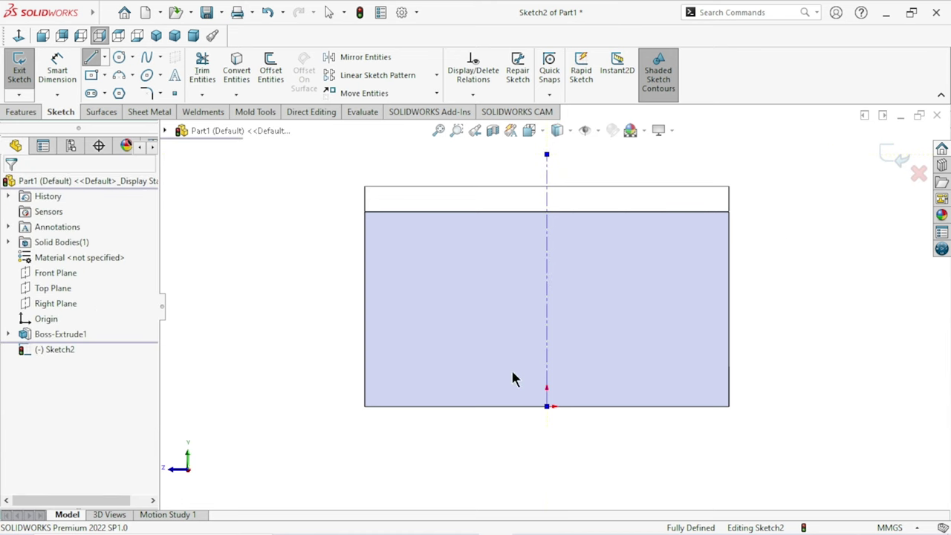
pyautogui.scroll(2, 543, 301)
pyautogui.scroll(-2, 542, 300)
# - Draw a short horizontal line left of the centerline with a long near-vertical line dropping down
pyautogui.click(95, 58)
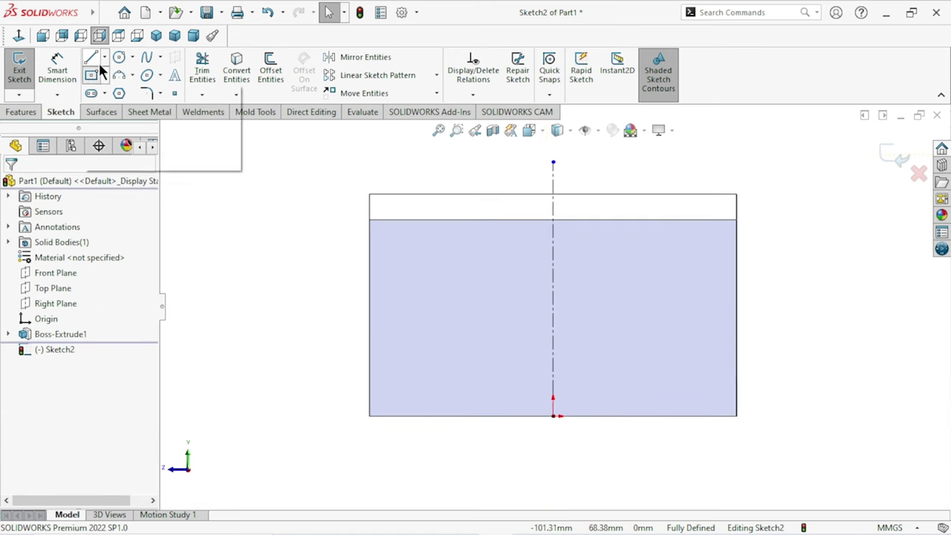
pyautogui.click(93, 59)
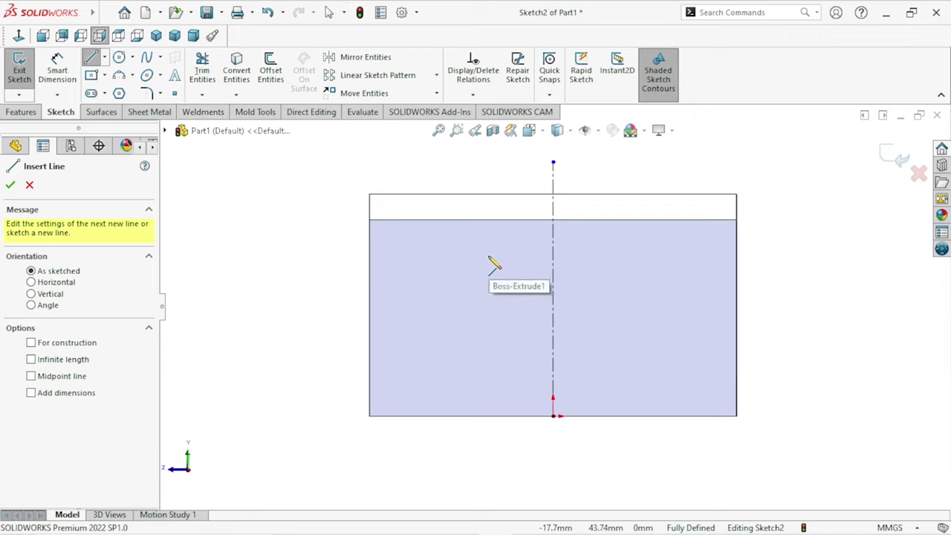
pyautogui.click(489, 256)
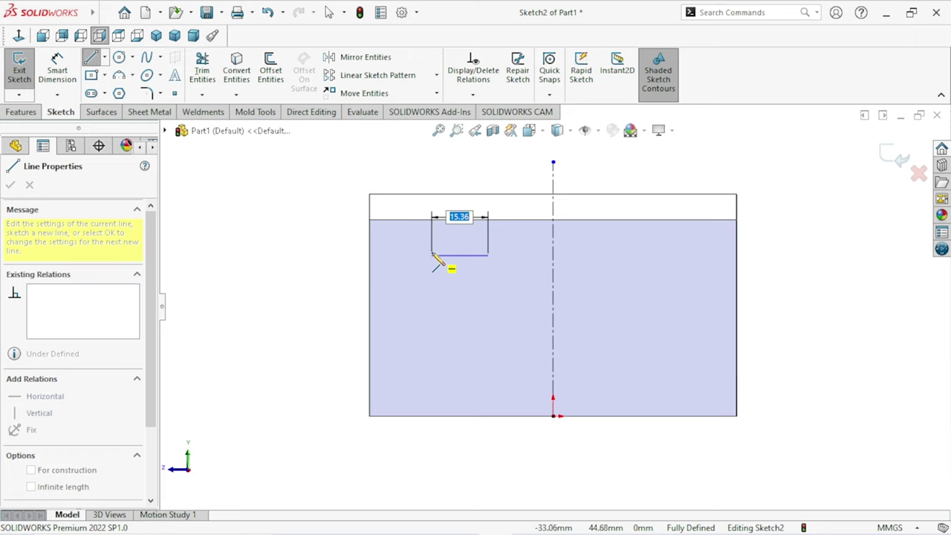
pyautogui.click(432, 255)
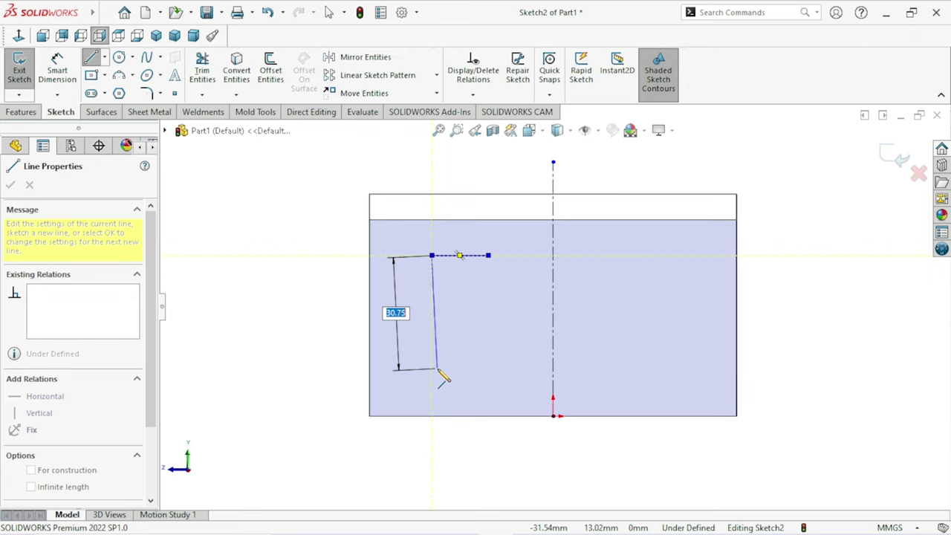
pyautogui.click(438, 371)
pyautogui.rightClick(840, 344)
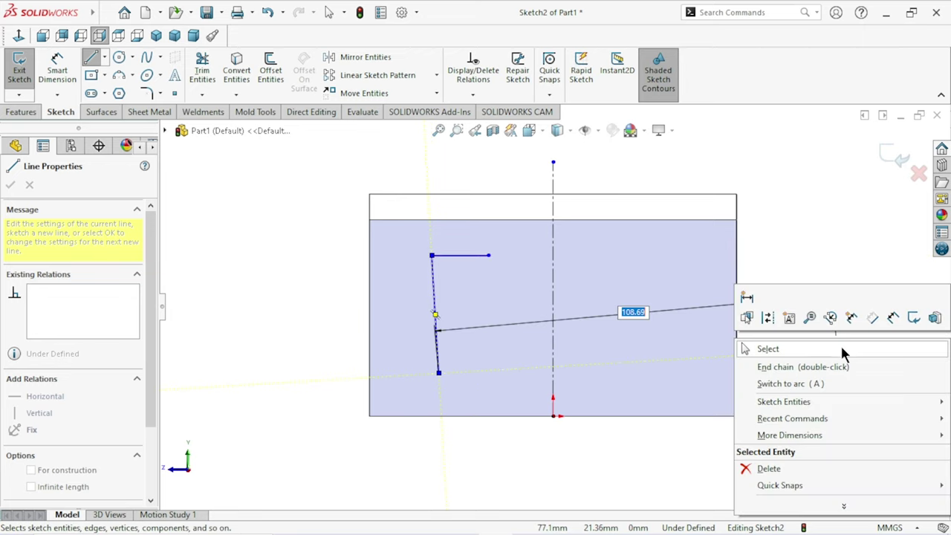
pyautogui.click(840, 344)
pyautogui.click(56, 66)
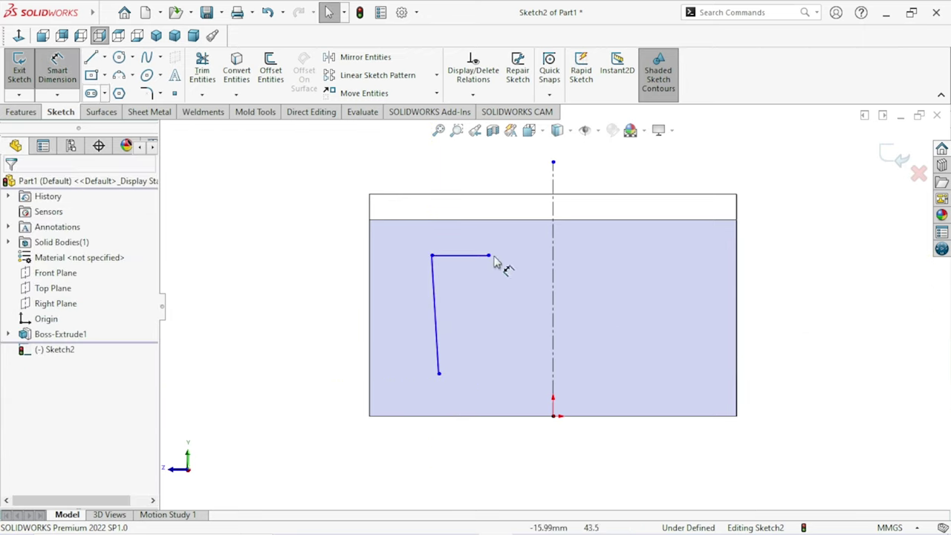
# - Dimension the horizontal line 11 mm below the block's top edge
pyautogui.click(474, 220)
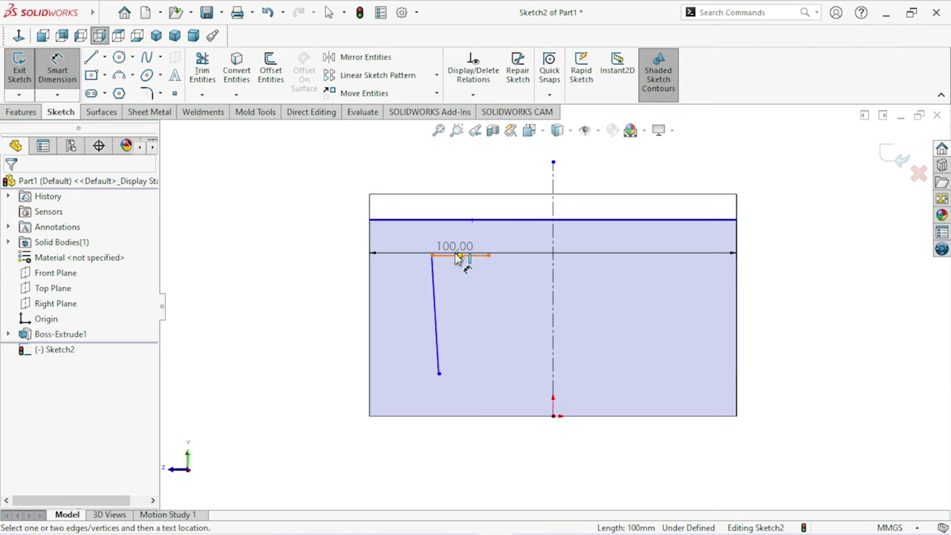
pyautogui.click(461, 255)
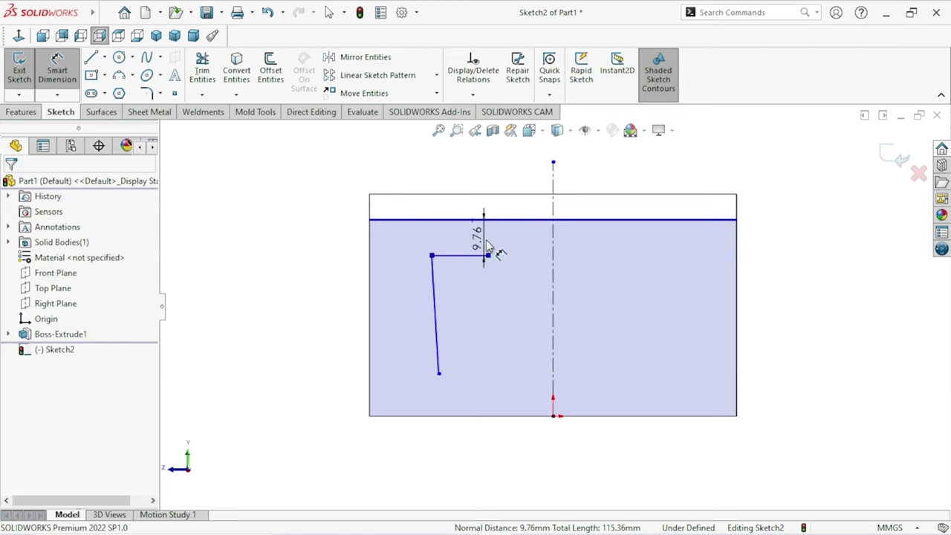
pyautogui.click(485, 241)
pyautogui.write('11')
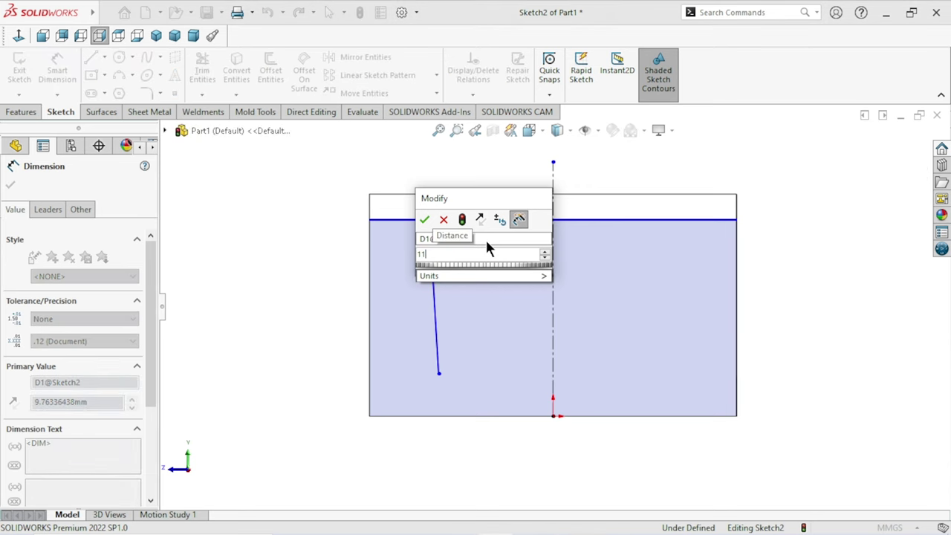
pyautogui.click(424, 219)
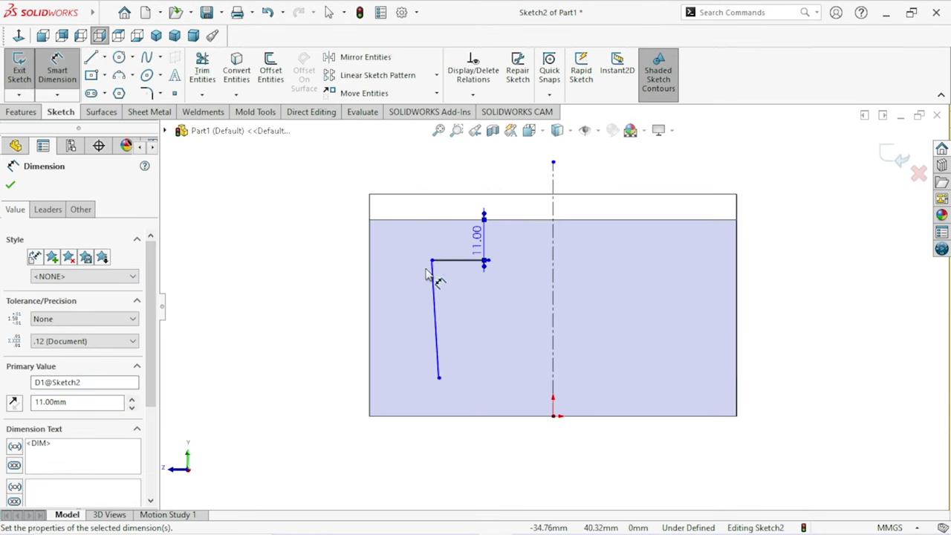
# - Place the line's upper endpoint 14 mm from the left edge, correcting the mistaken 144 value
pyautogui.click(432, 261)
pyautogui.click(372, 266)
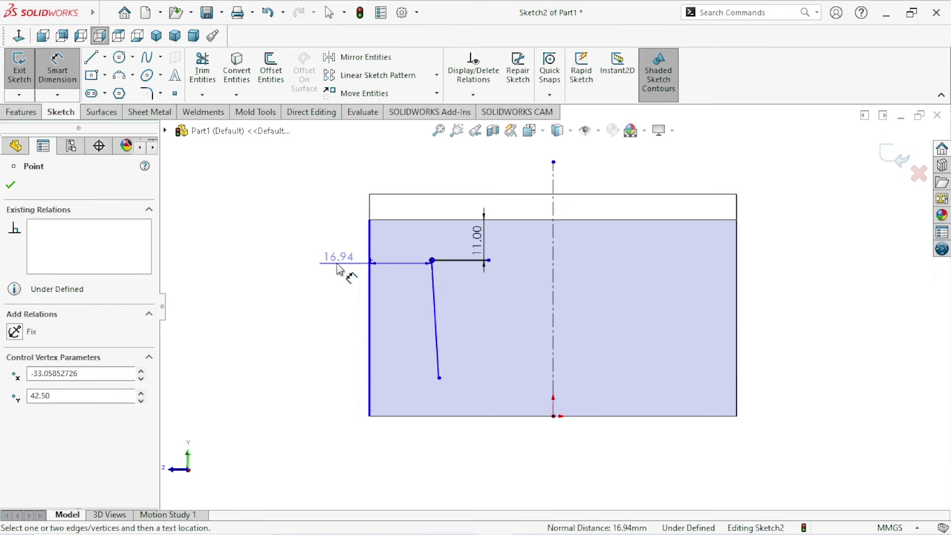
pyautogui.click(336, 269)
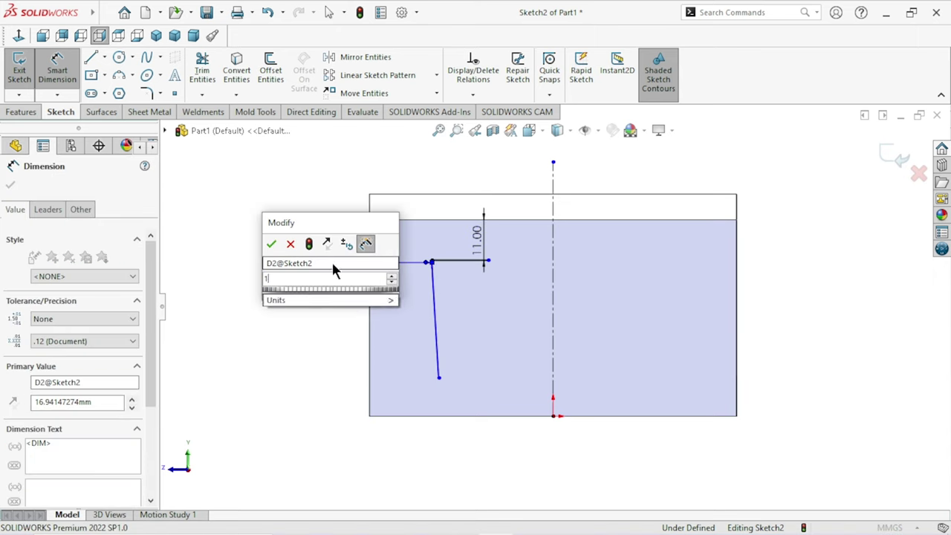
pyautogui.write('14')
pyautogui.press('Return')
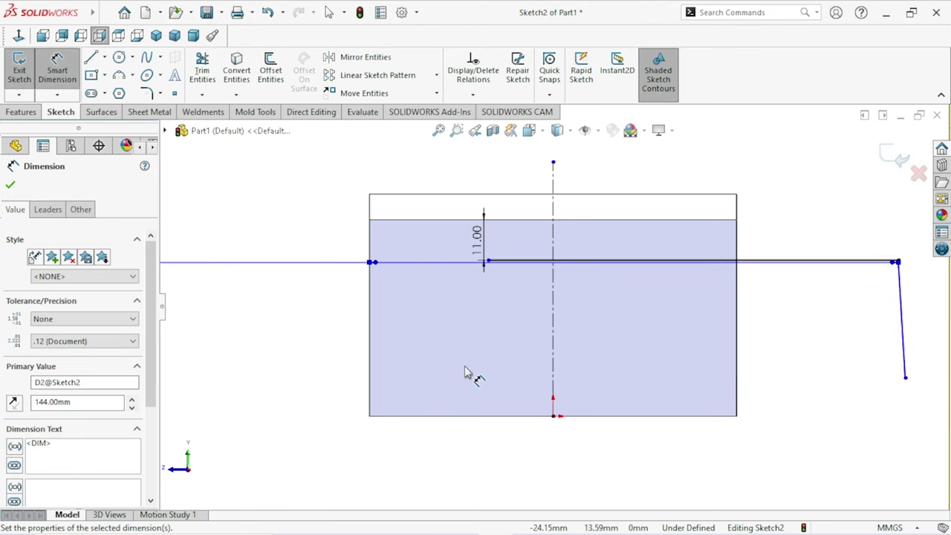
pyautogui.press('z')
pyautogui.doubleClick(315, 280)
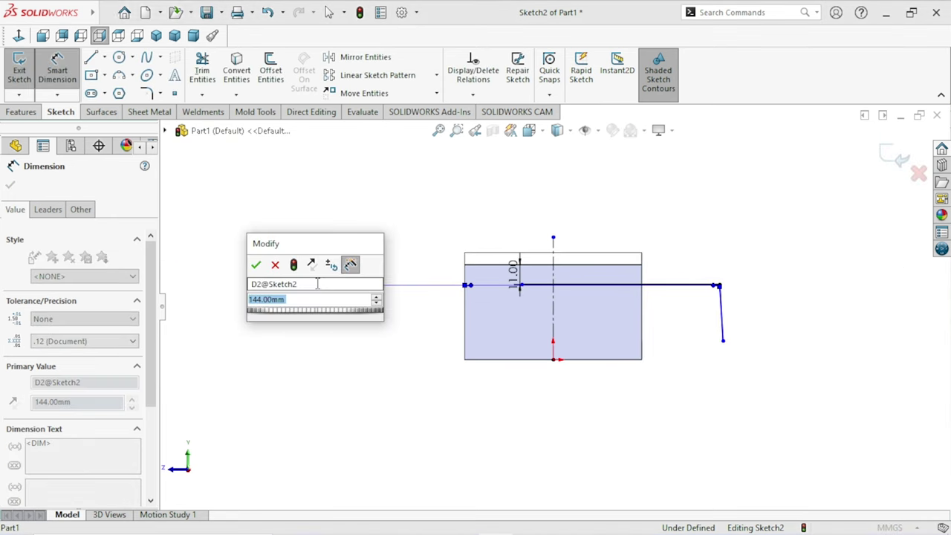
pyautogui.write('14')
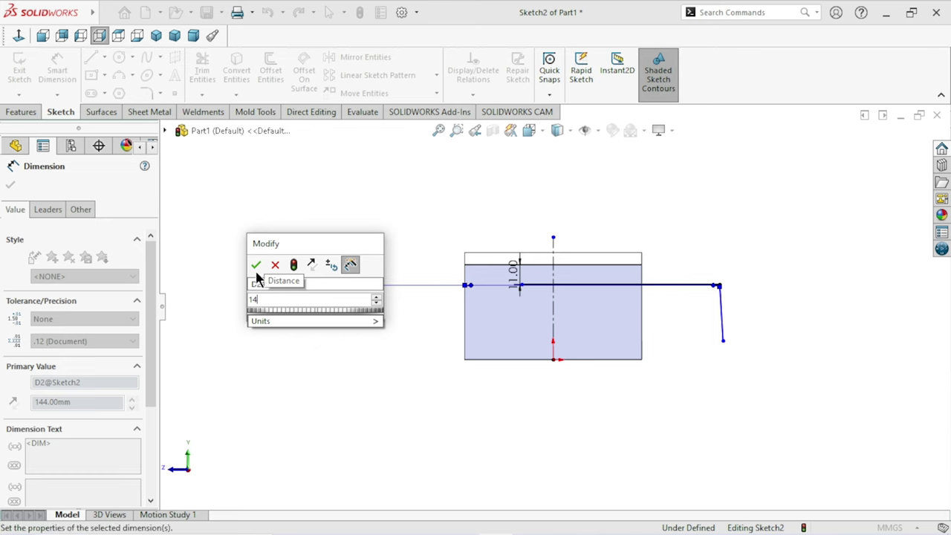
pyautogui.click(256, 265)
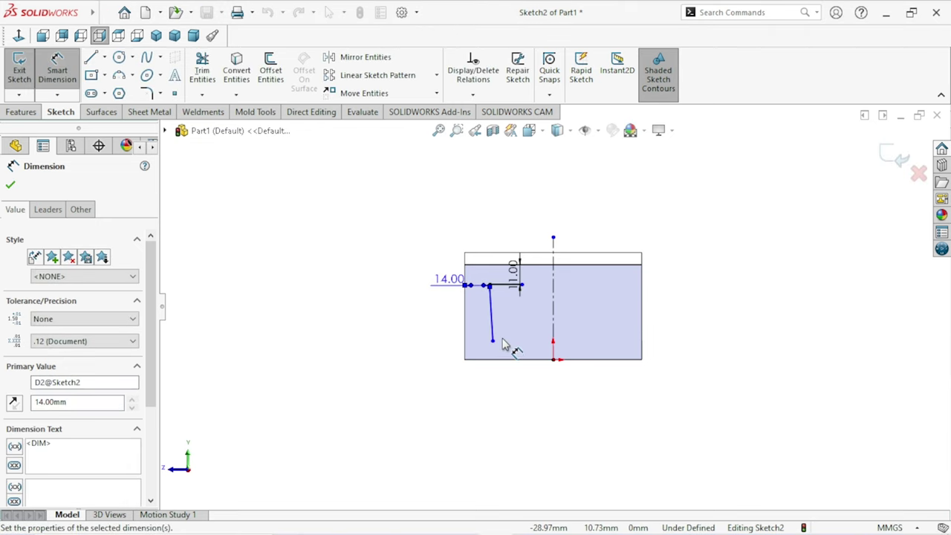
# - Place the line's lower endpoint 15 mm from the left edge
pyautogui.scroll(-3, 487, 294)
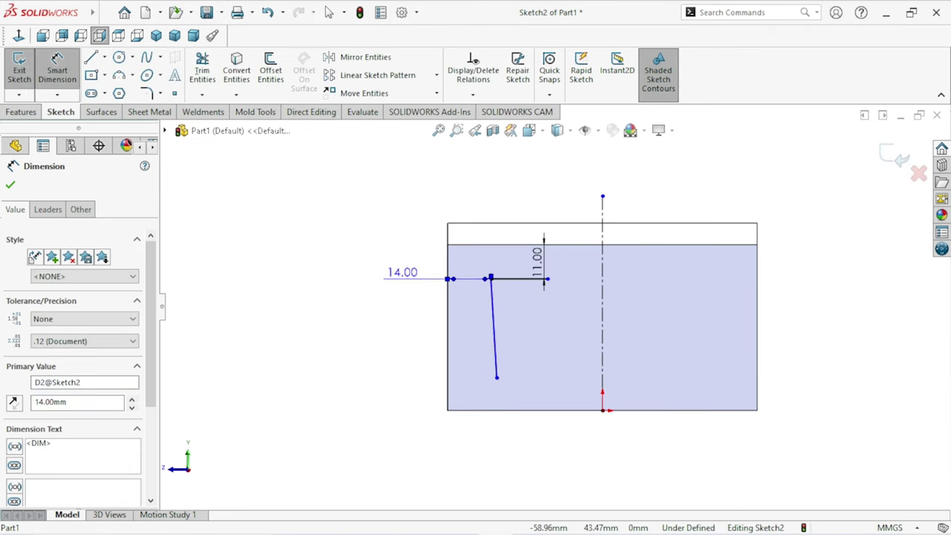
pyautogui.click(497, 377)
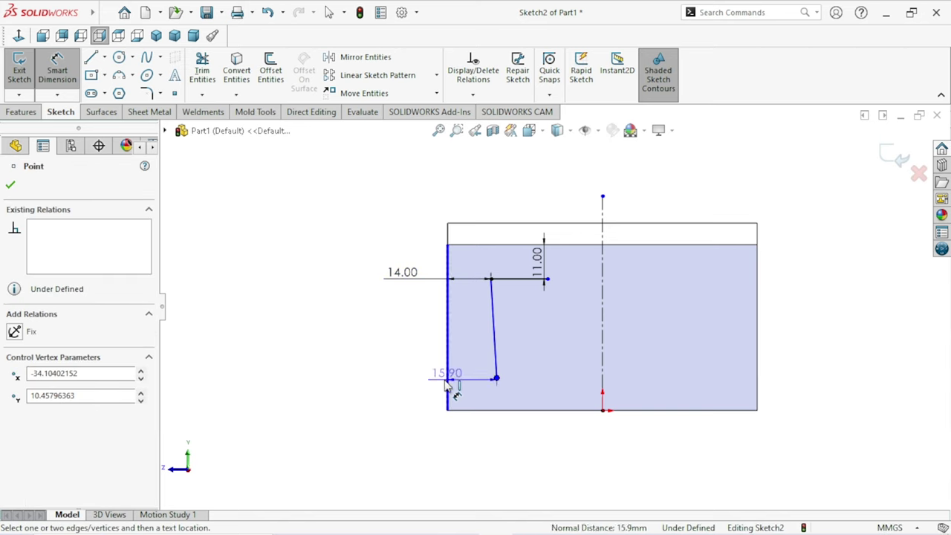
pyautogui.click(389, 377)
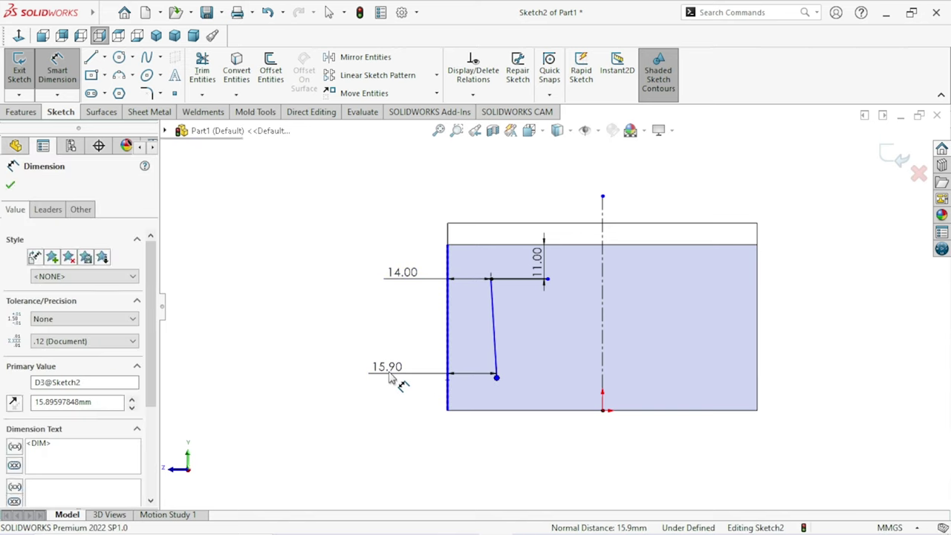
pyautogui.write('15')
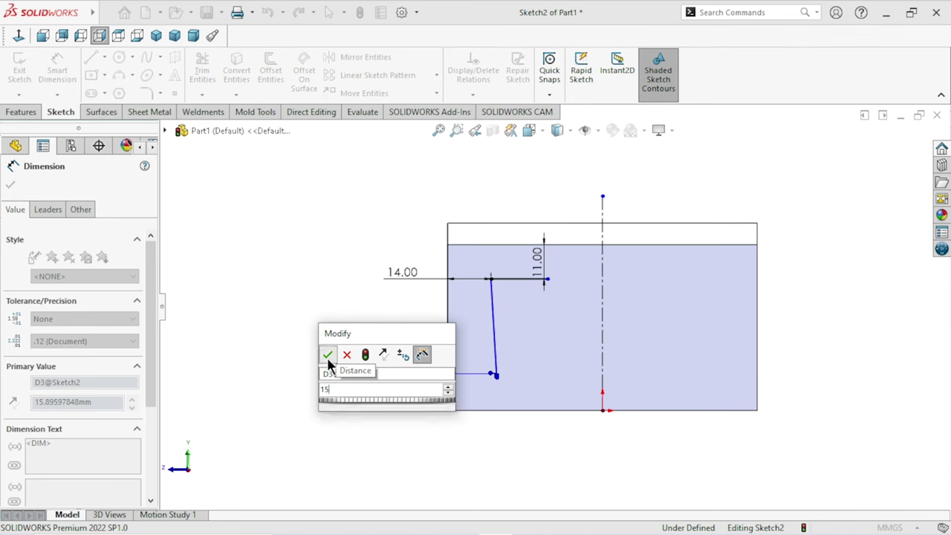
pyautogui.click(327, 355)
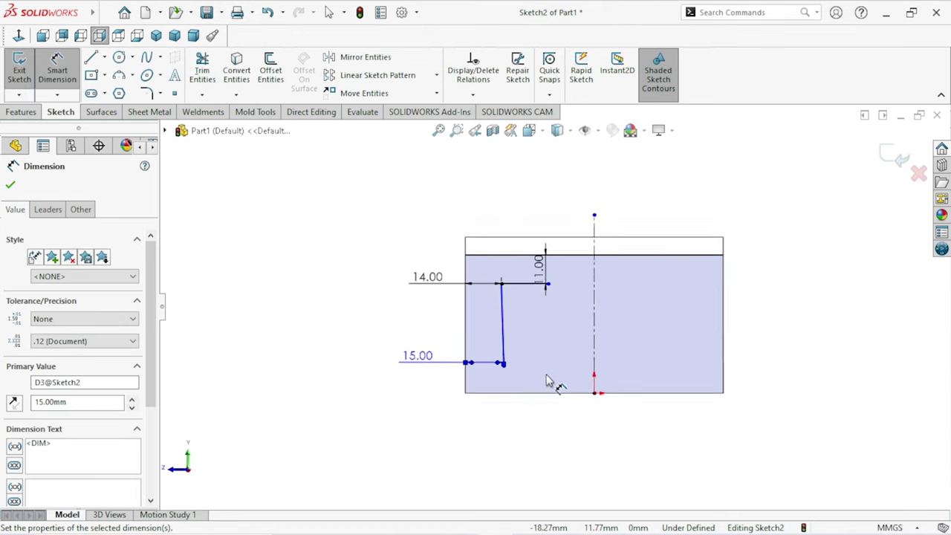
pyautogui.click(10, 185)
# - Draw a circle centred on the vertical centreline between the dimensioned lines
pyautogui.click(118, 58)
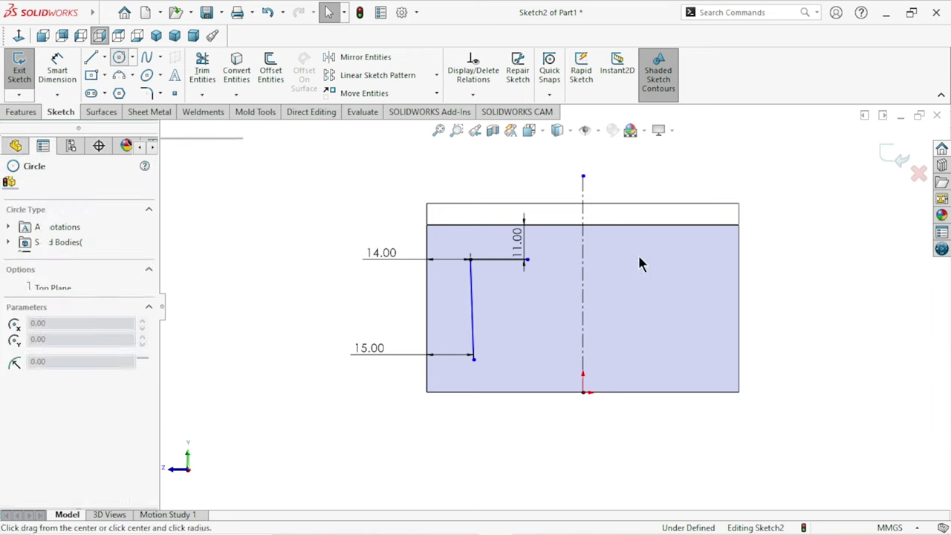
pyautogui.click(583, 286)
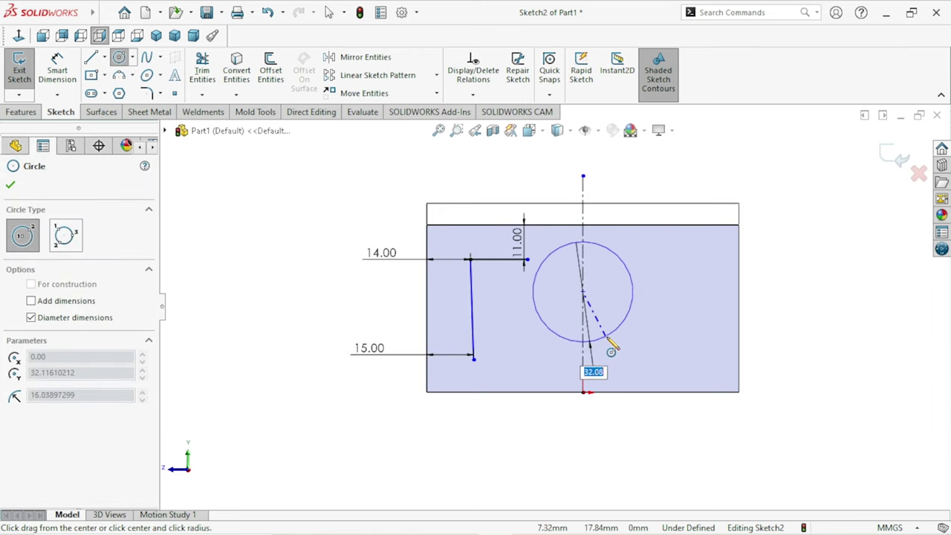
pyautogui.click(608, 340)
pyautogui.rightClick(770, 297)
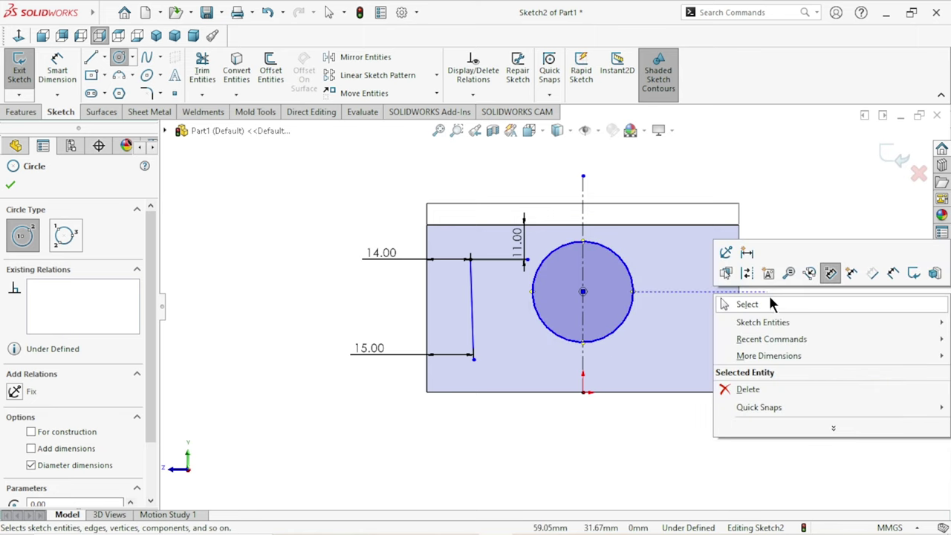
pyautogui.click(770, 303)
pyautogui.click(72, 80)
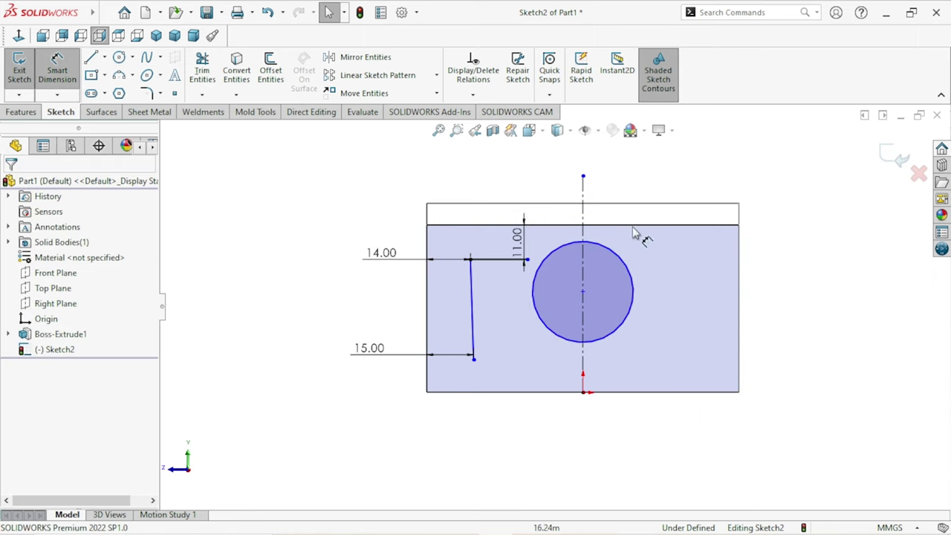
# - Give the sketch circle a 35 mm diameter
pyautogui.click(632, 278)
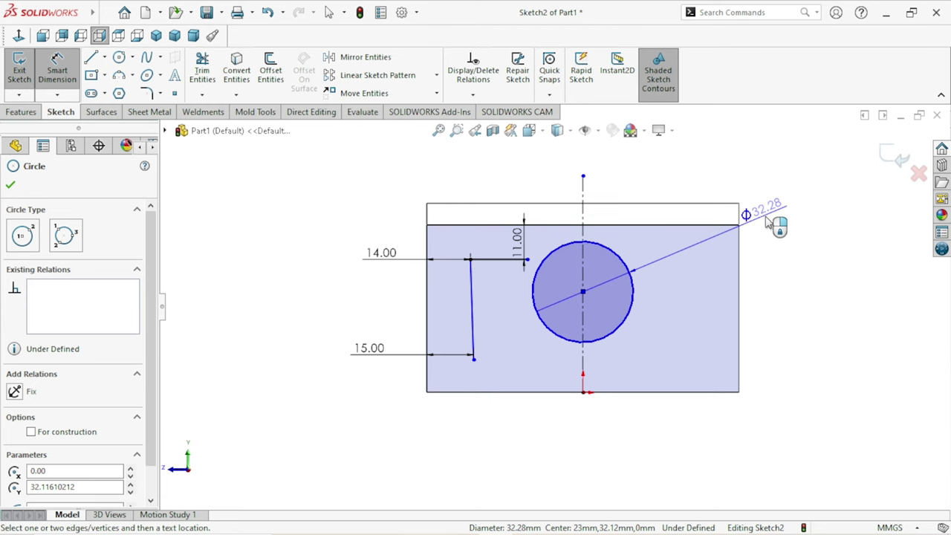
pyautogui.click(770, 226)
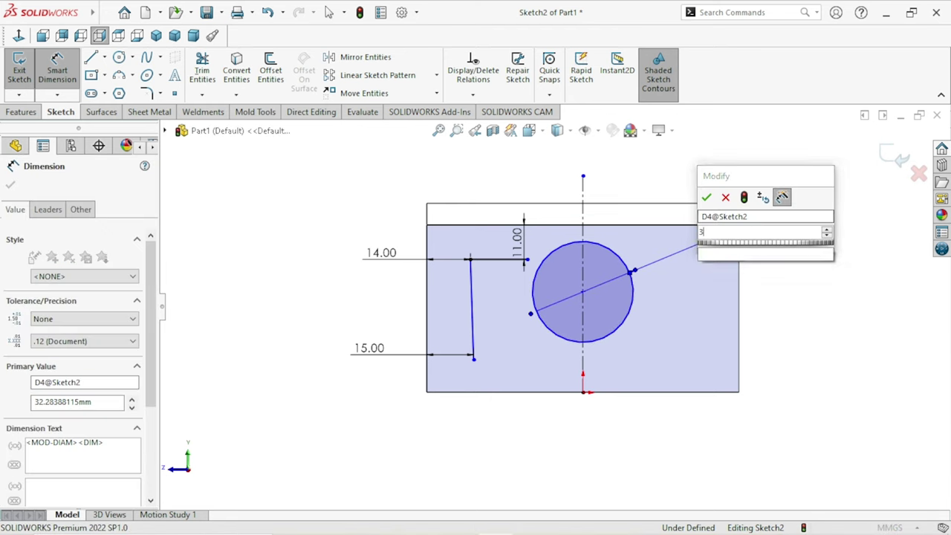
pyautogui.write('35')
pyautogui.click(705, 196)
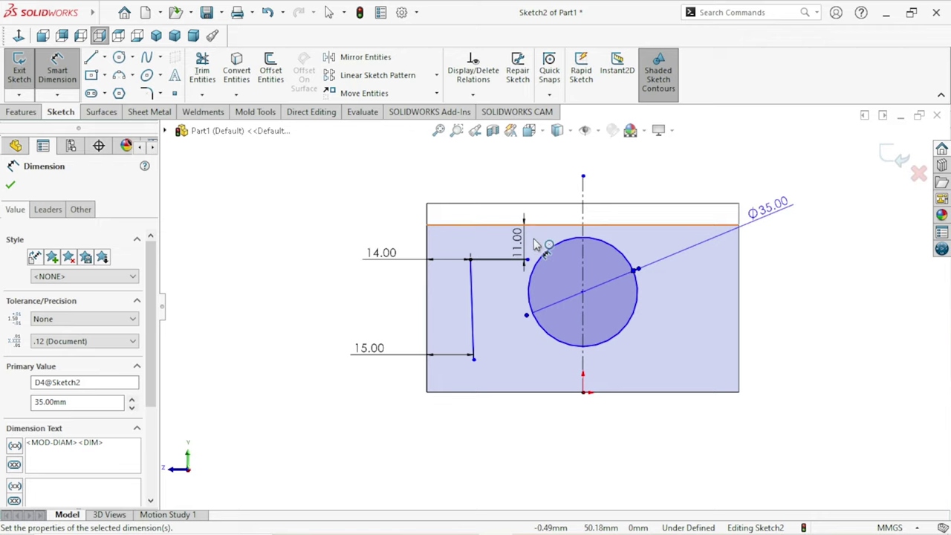
# - Locate the circle's centre 20 mm below the block's top edge
pyautogui.click(631, 224)
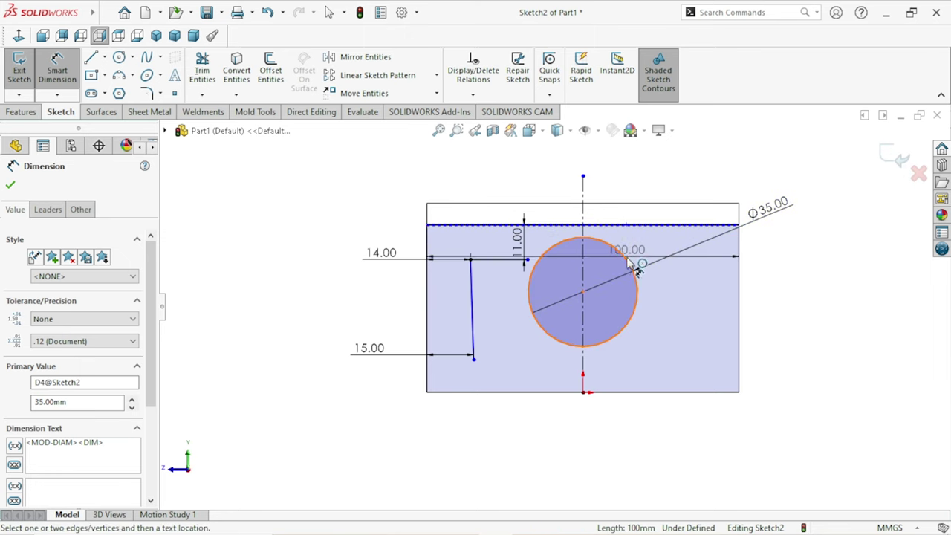
pyautogui.click(638, 267)
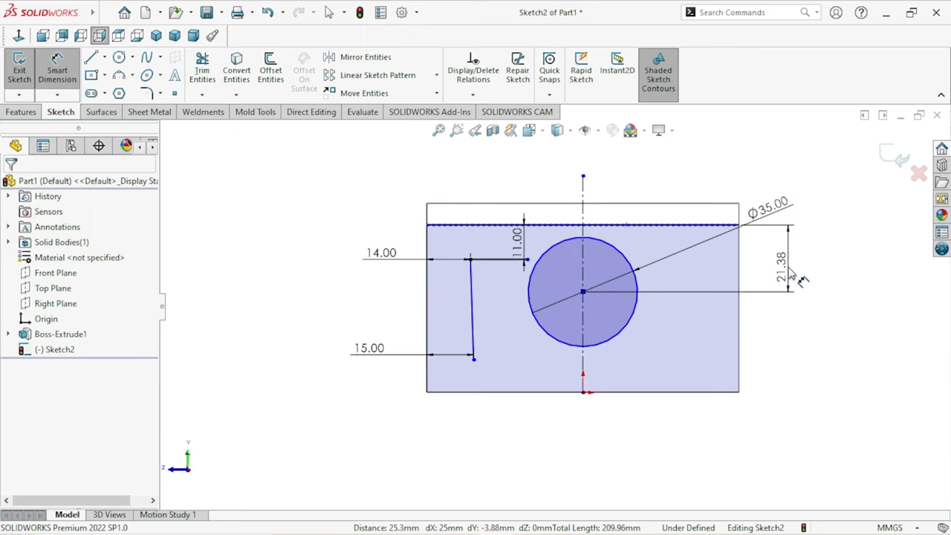
pyautogui.click(801, 283)
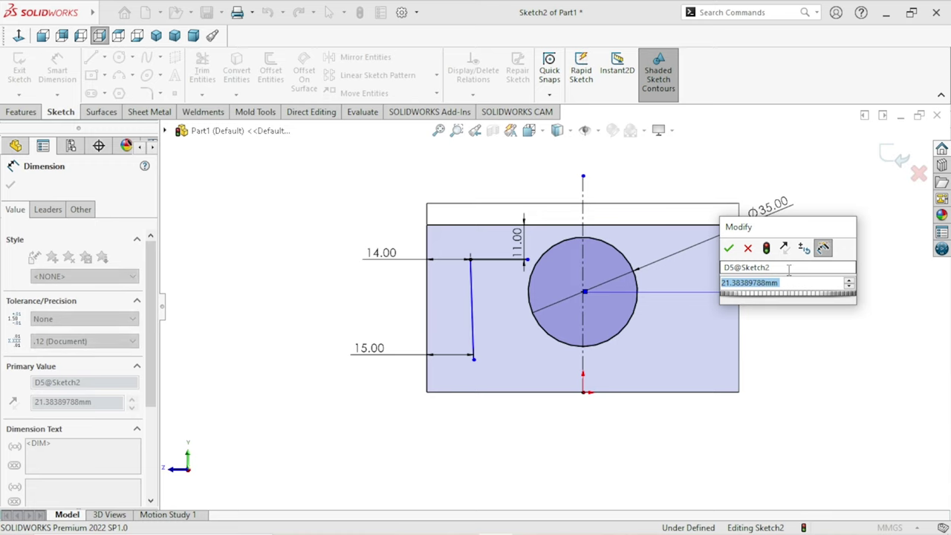
pyautogui.write('20')
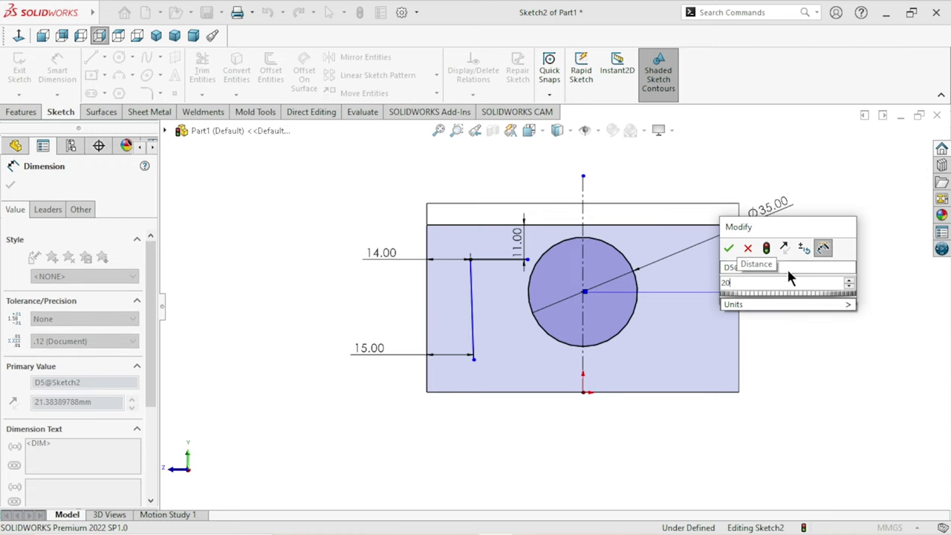
pyautogui.click(728, 248)
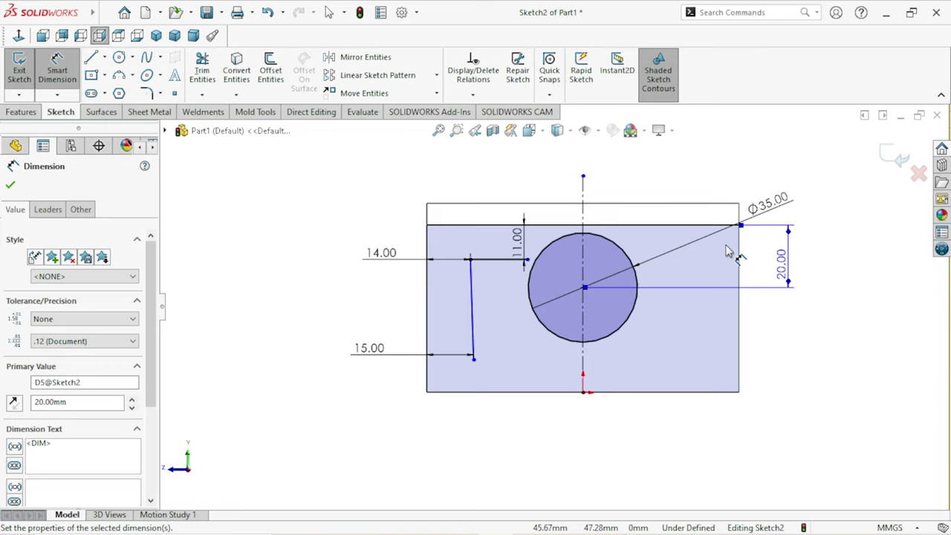
pyautogui.scroll(1, 660, 323)
pyautogui.scroll(1, 616, 314)
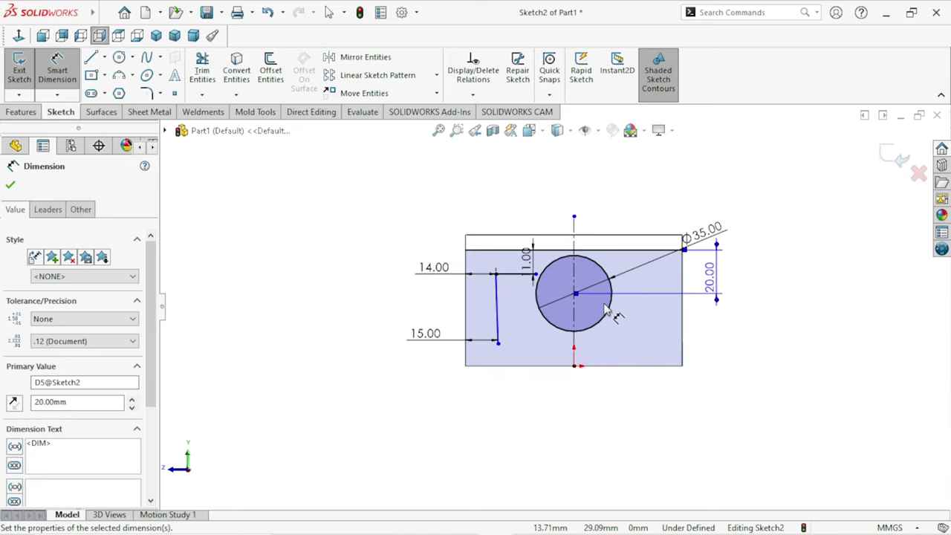
pyautogui.scroll(-2, 606, 310)
pyautogui.scroll(1, 588, 321)
pyautogui.scroll(-1, 594, 320)
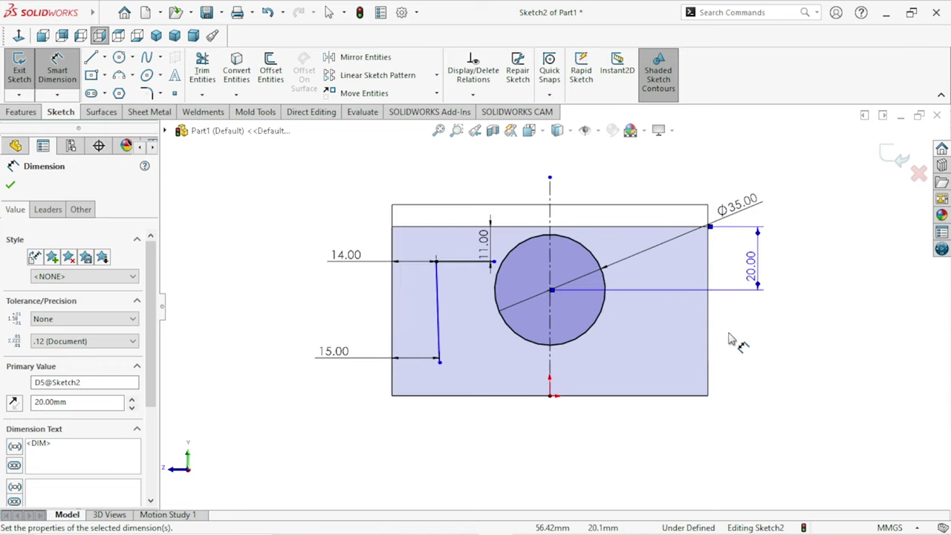
pyautogui.press('Escape')
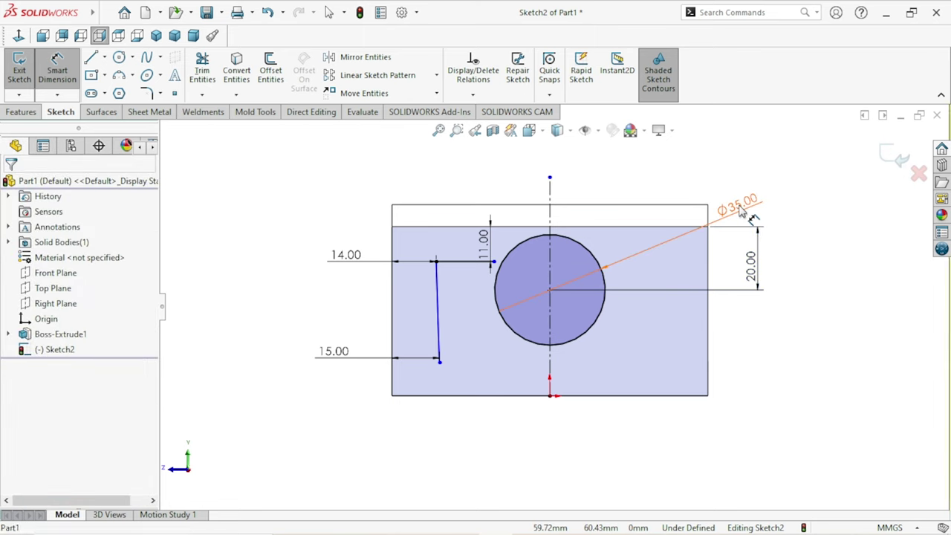
pyautogui.click(57, 68)
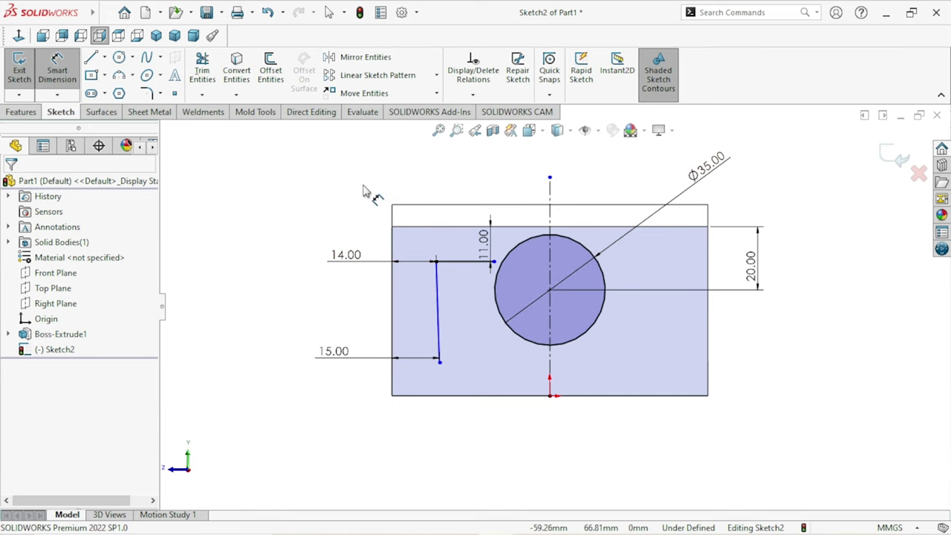
pyautogui.press('Escape')
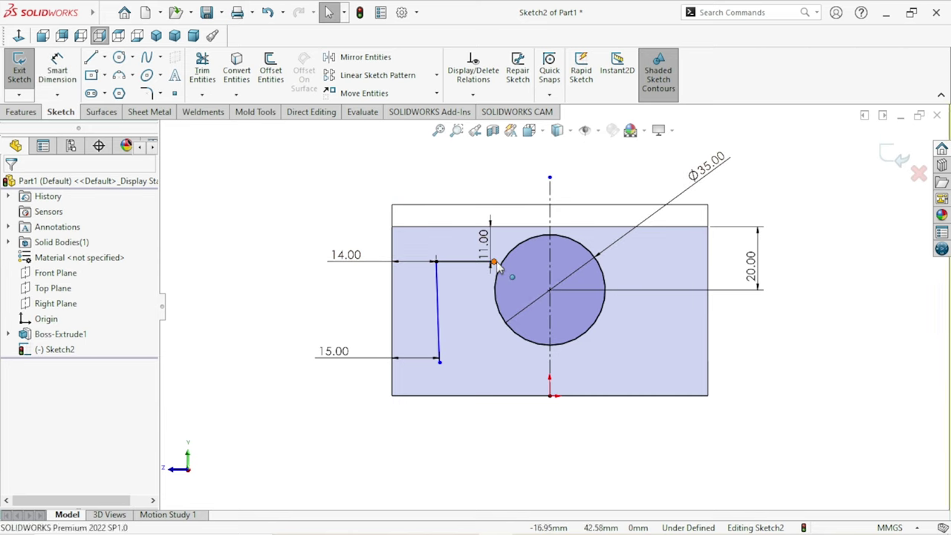
# - Make the short horizontal line's endpoint coincident with the Ø35 circle
pyautogui.click(493, 262)
pyautogui.keyDown('ctrl'); pyautogui.click(502, 268); pyautogui.keyUp('ctrl')
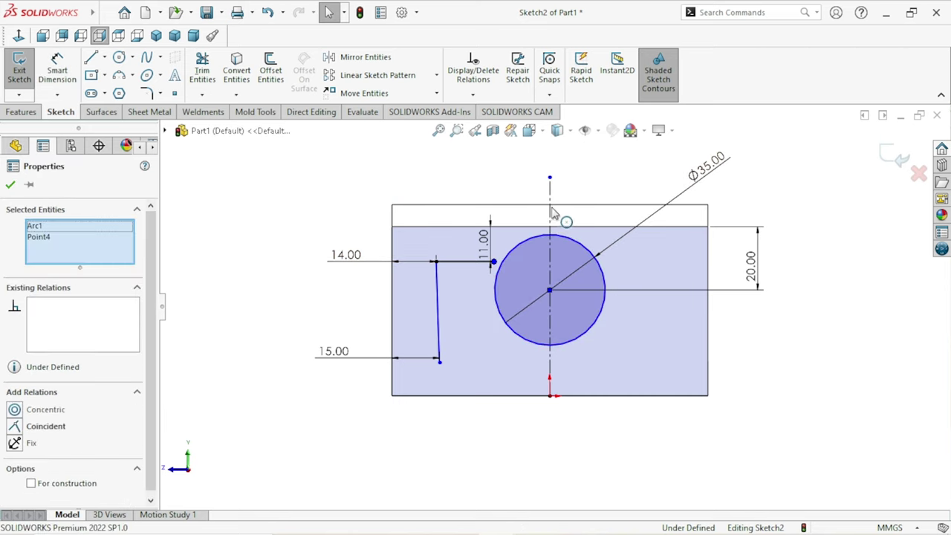
pyautogui.click(10, 185)
pyautogui.scroll(2, 572, 342)
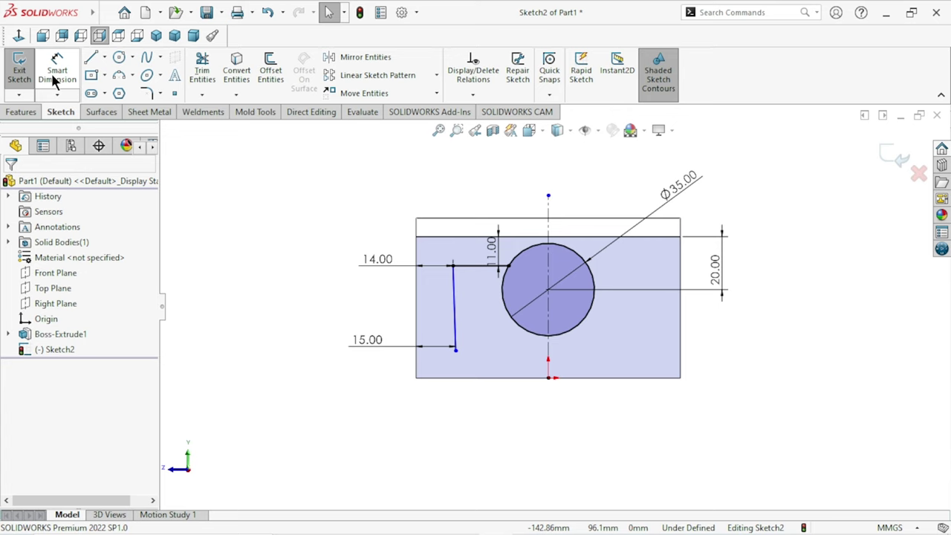
# - Mirror the short horizontal line and left vertical line about the vertical centreline
pyautogui.click(349, 60)
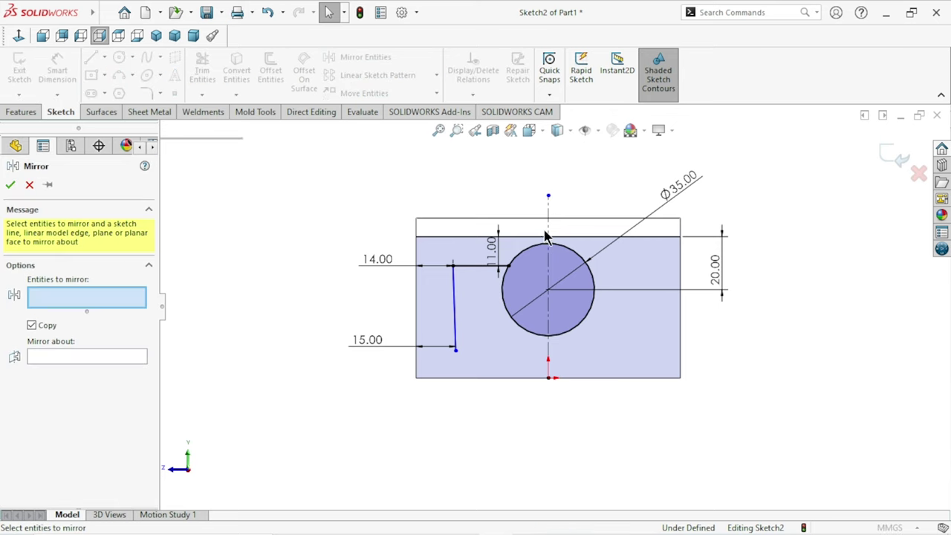
pyautogui.click(476, 266)
pyautogui.click(455, 301)
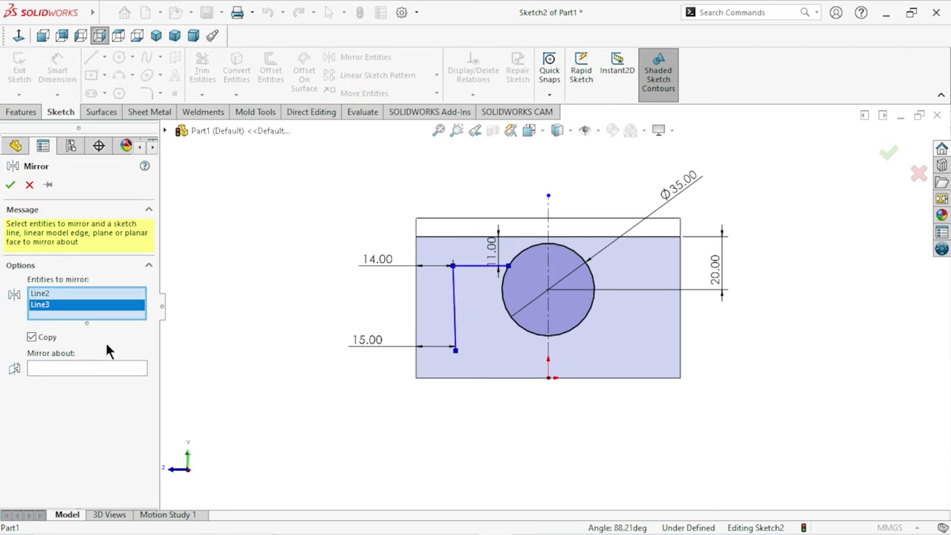
pyautogui.click(44, 368)
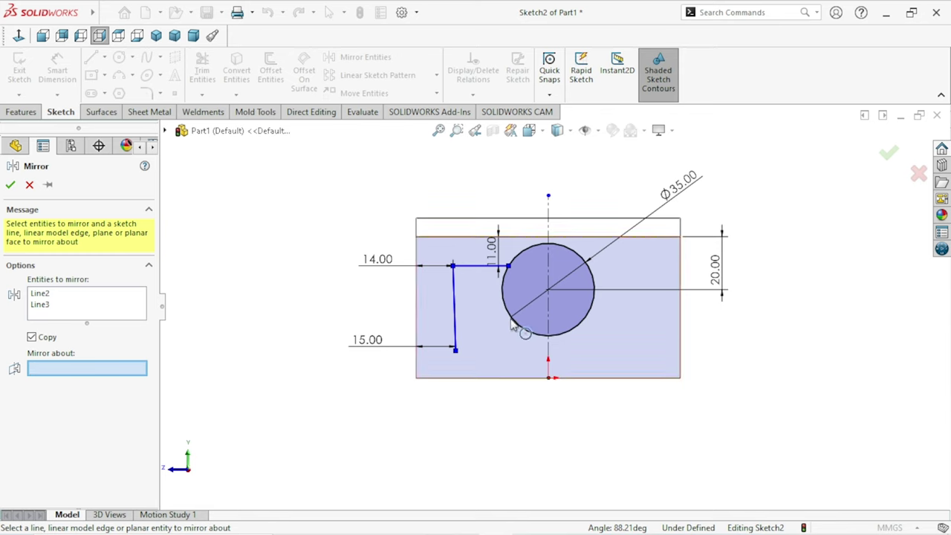
pyautogui.click(549, 328)
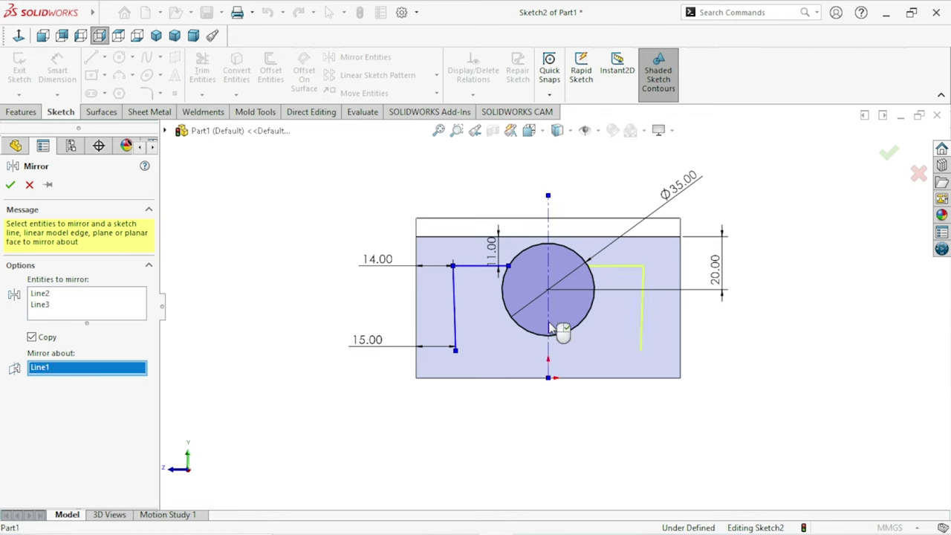
pyautogui.click(10, 186)
# - Trim away the circle's top arc between the two horizontal lines
pyautogui.click(202, 70)
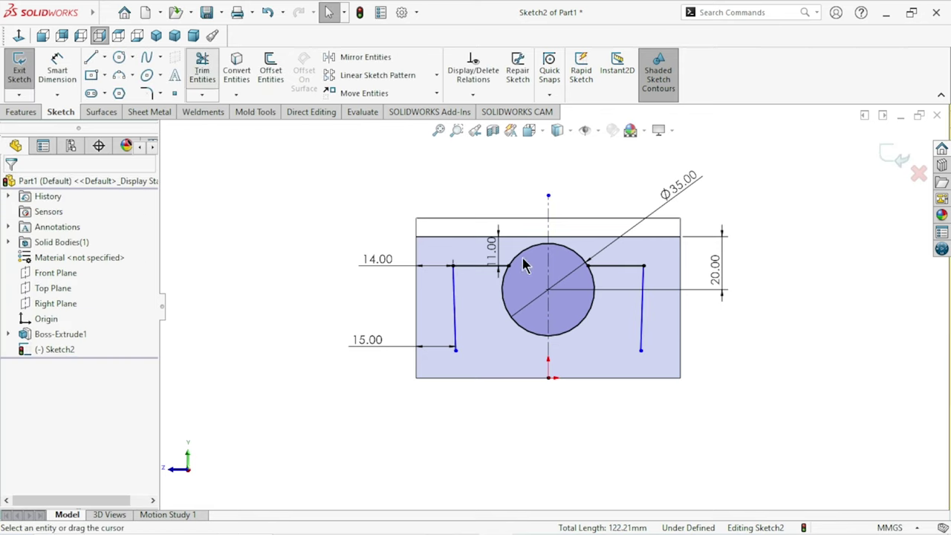
pyautogui.moveTo(521, 264); pyautogui.dragTo(527, 269)
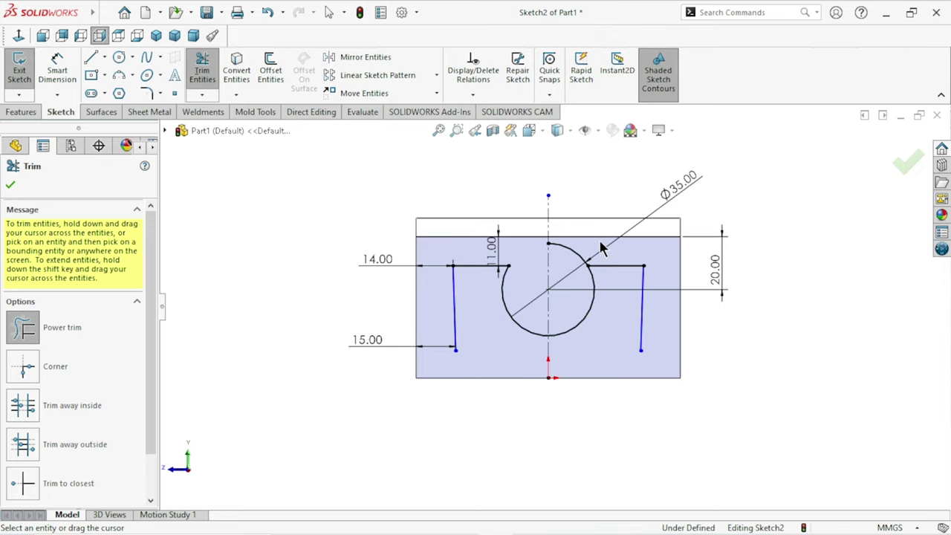
pyautogui.click(10, 184)
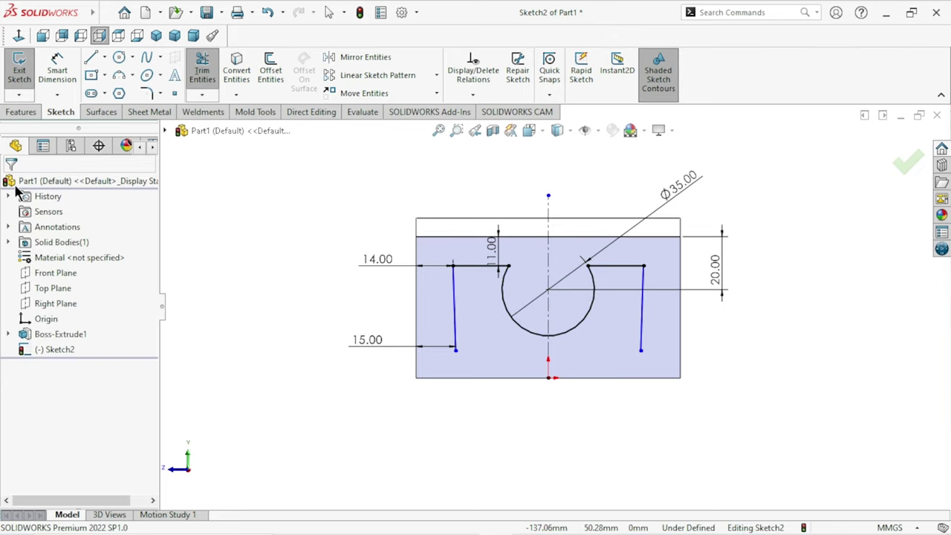
pyautogui.click(119, 73)
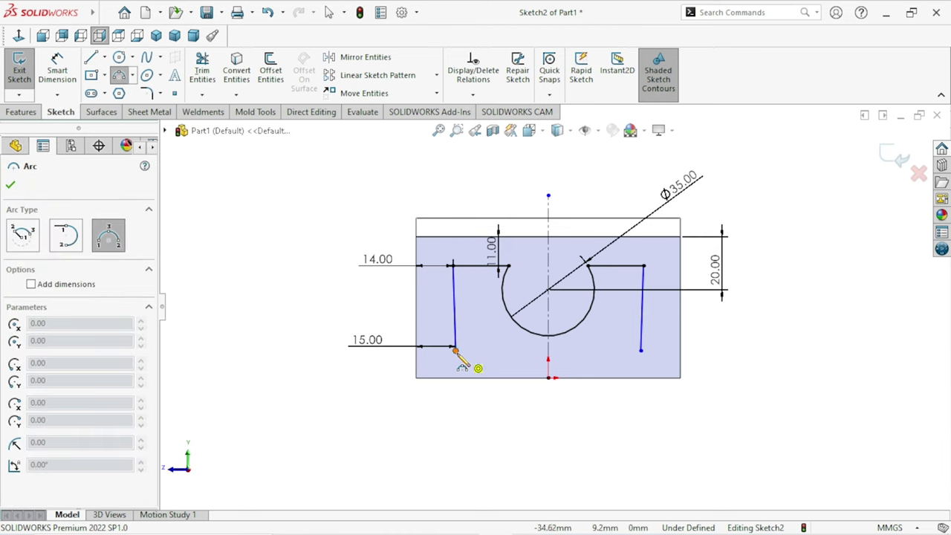
# - Join the vertical lines' lower ends with a shallow three-point arc sagging toward the bottom
pyautogui.moveTo(455, 350); pyautogui.dragTo(640, 350)
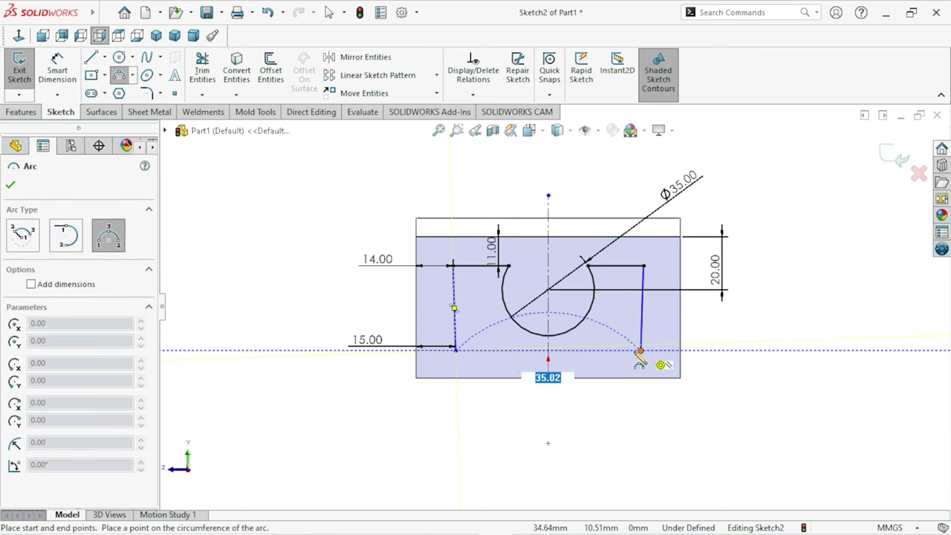
pyautogui.click(552, 377)
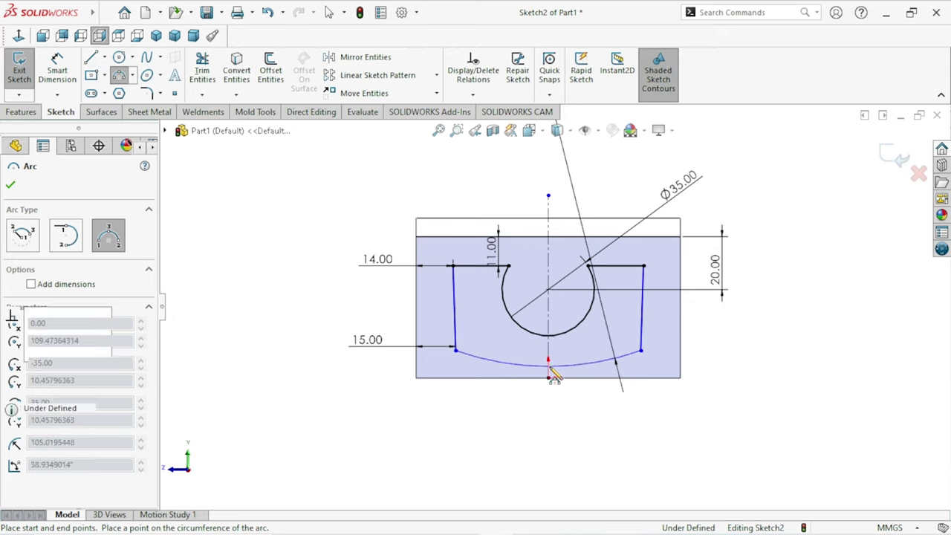
pyautogui.rightClick(743, 346)
pyautogui.click(746, 349)
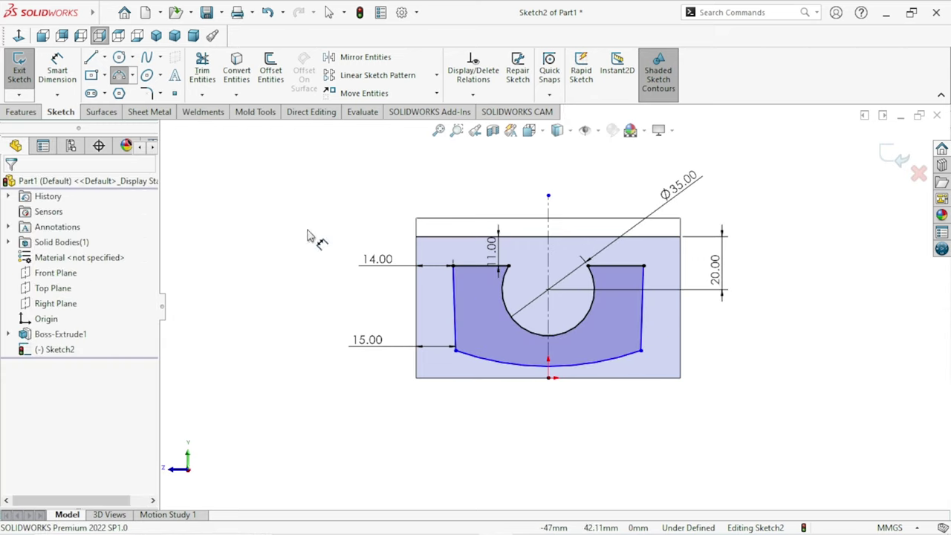
pyautogui.click(58, 71)
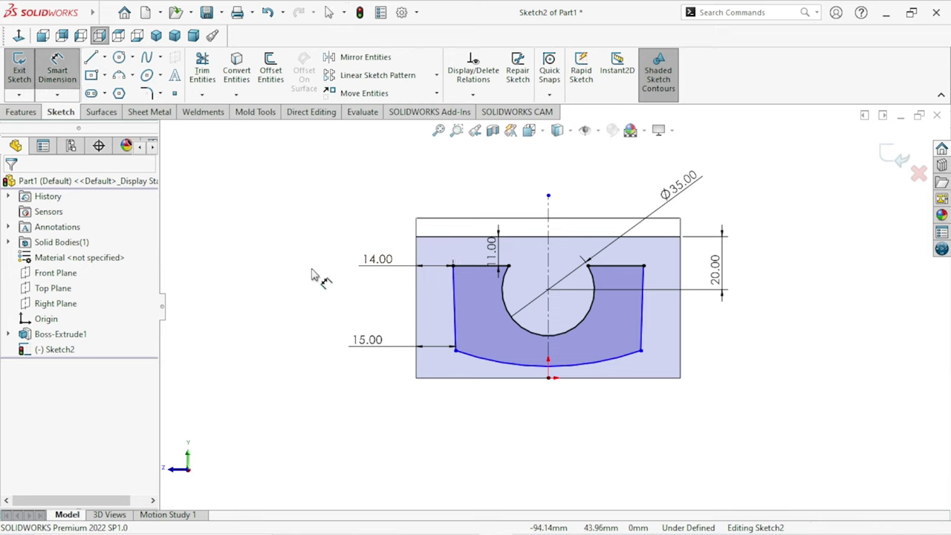
# - Set the arc's left endpoint 8 mm above the block's bottom edge
pyautogui.click(456, 352)
pyautogui.click(452, 378)
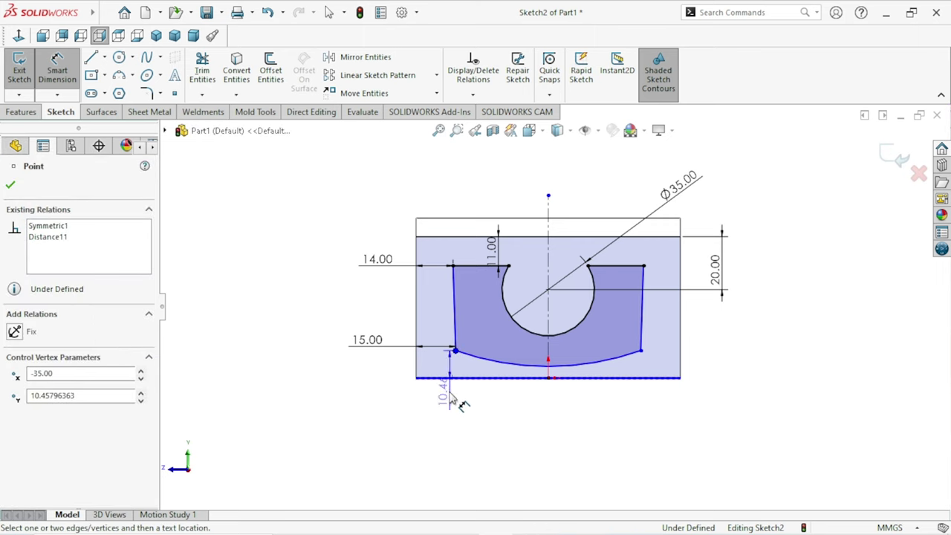
pyautogui.click(395, 422)
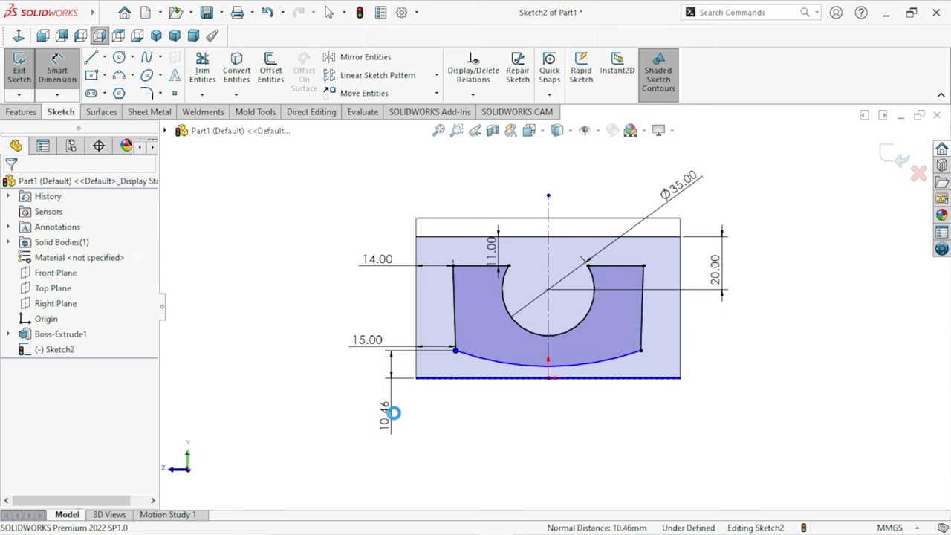
pyautogui.write('8')
pyautogui.click(331, 397)
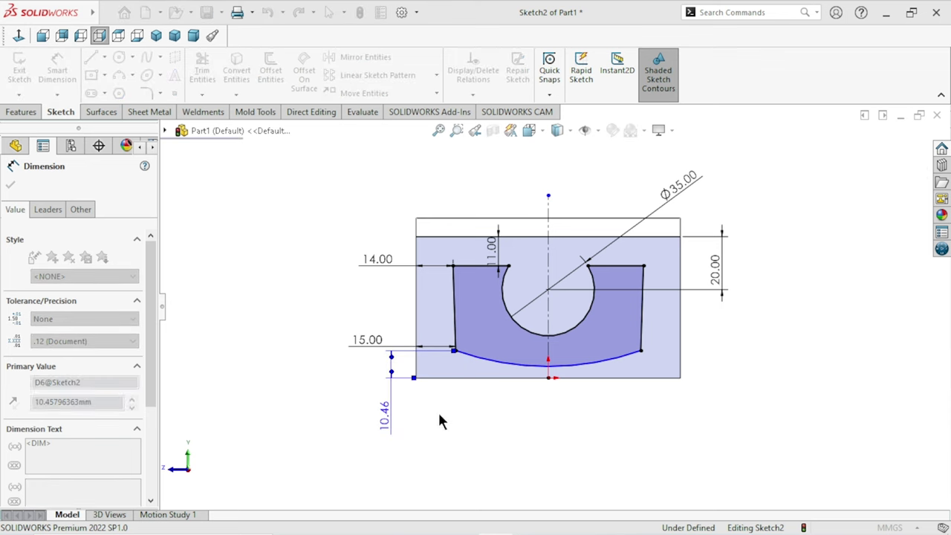
pyautogui.scroll(2, 558, 387)
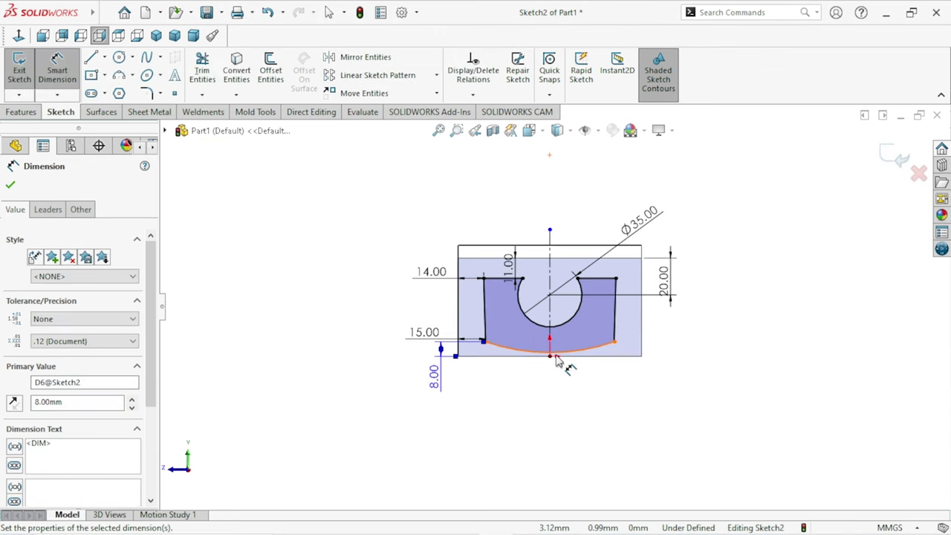
pyautogui.scroll(-2, 561, 361)
pyautogui.scroll(-2, 575, 346)
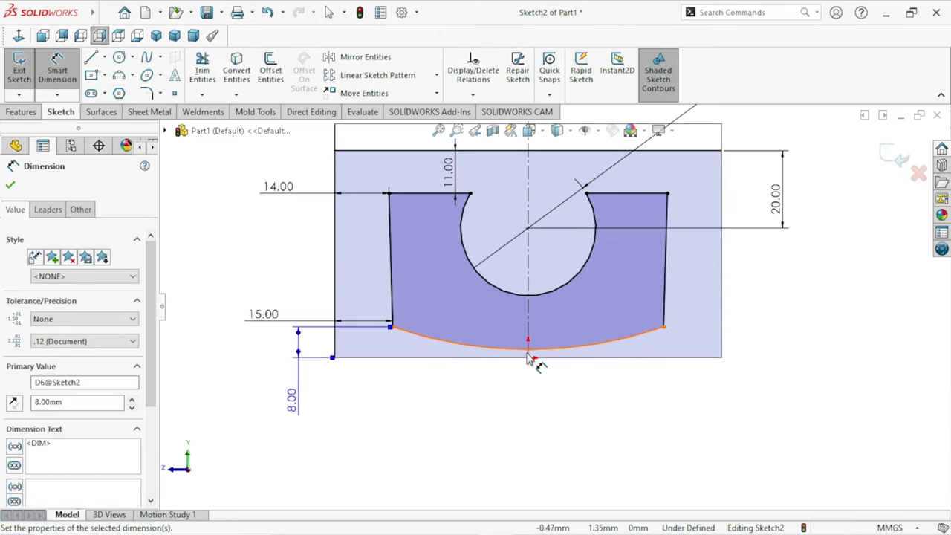
# - Set the arc's low point 3 mm above the block's bottom edge
pyautogui.click(527, 357)
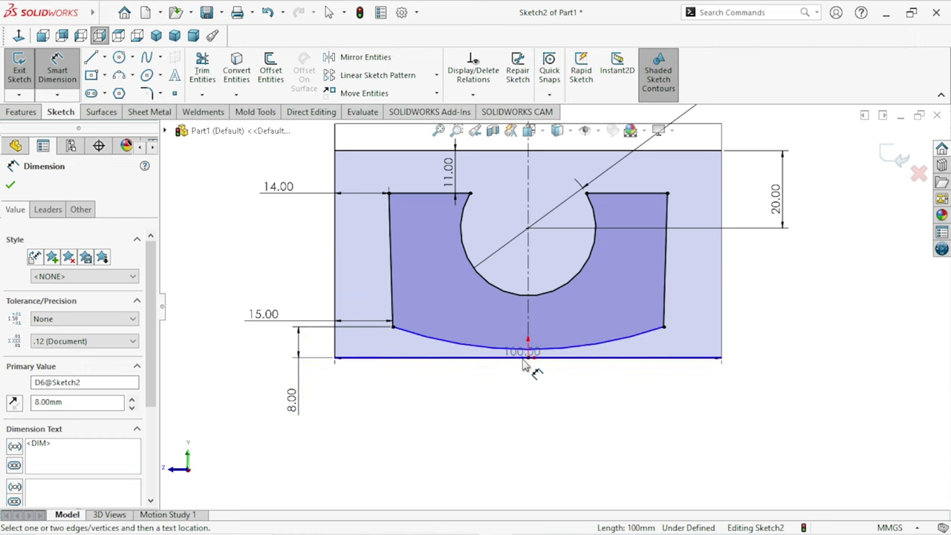
pyautogui.click(526, 349)
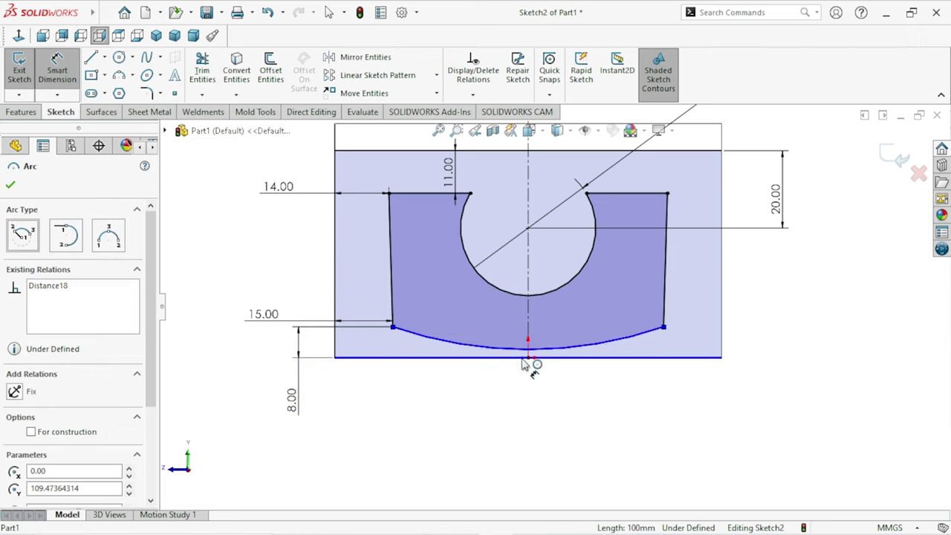
pyautogui.click(504, 407)
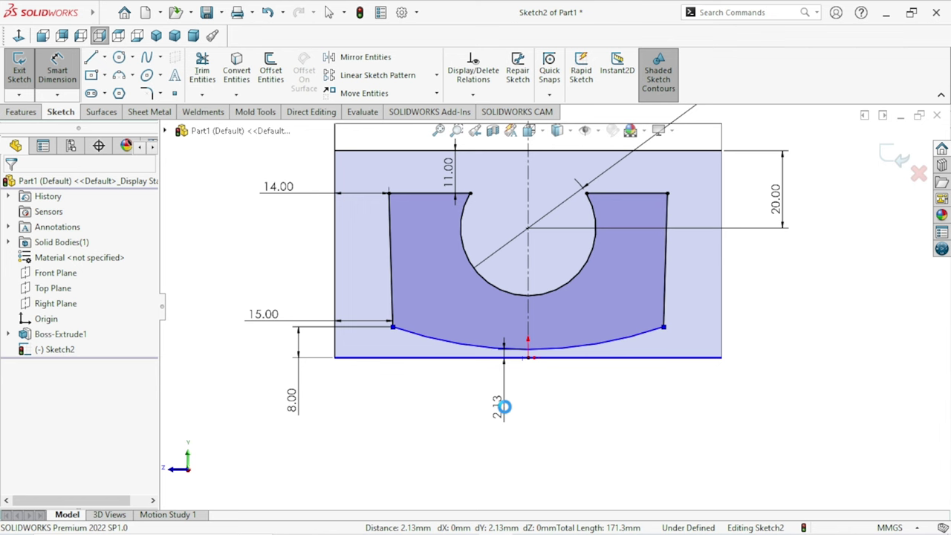
pyautogui.click(444, 386)
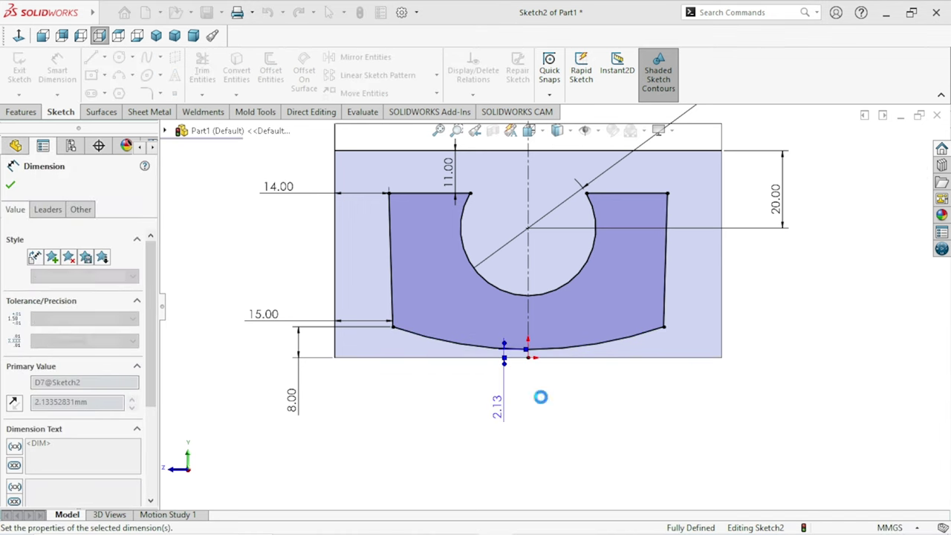
pyautogui.scroll(3, 571, 377)
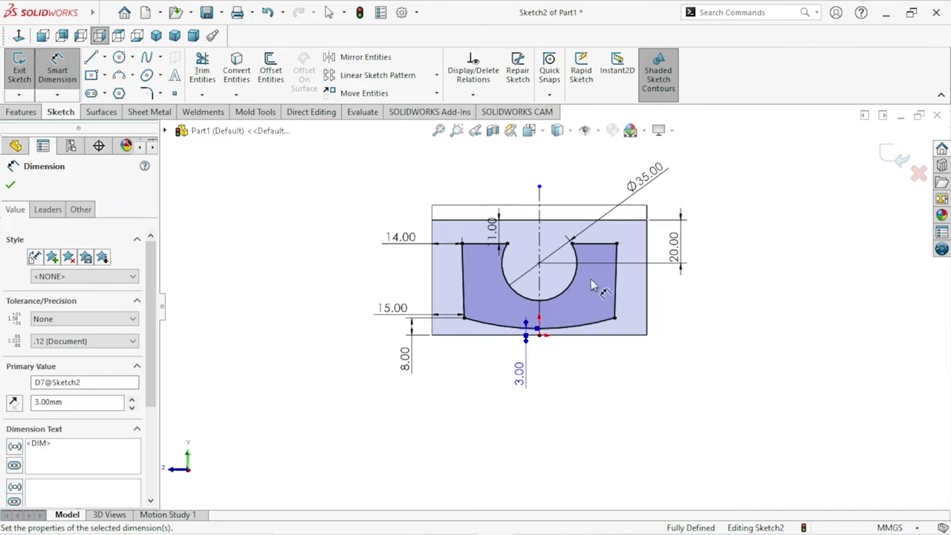
pyautogui.scroll(-2, 592, 286)
pyautogui.click(687, 367)
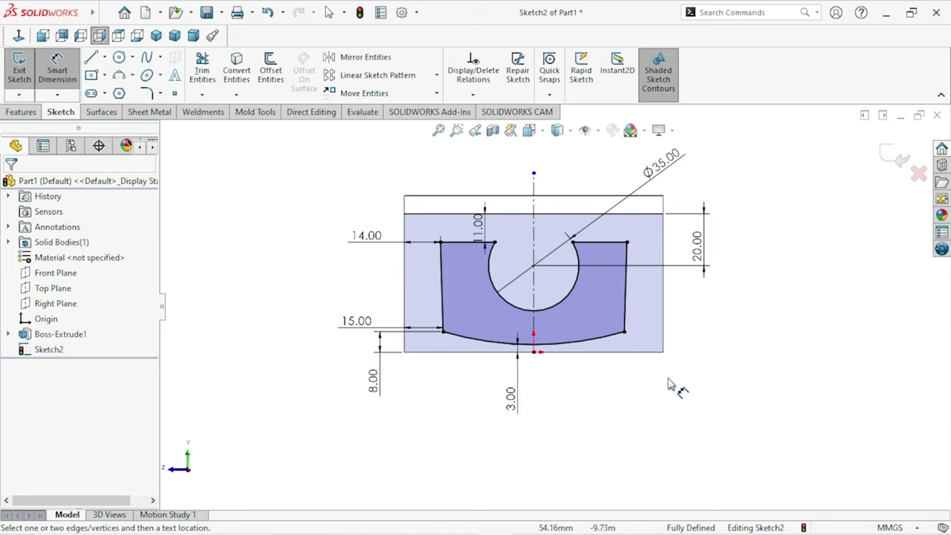
# - Draw a small circle centred on the vertical centreline
pyautogui.click(119, 58)
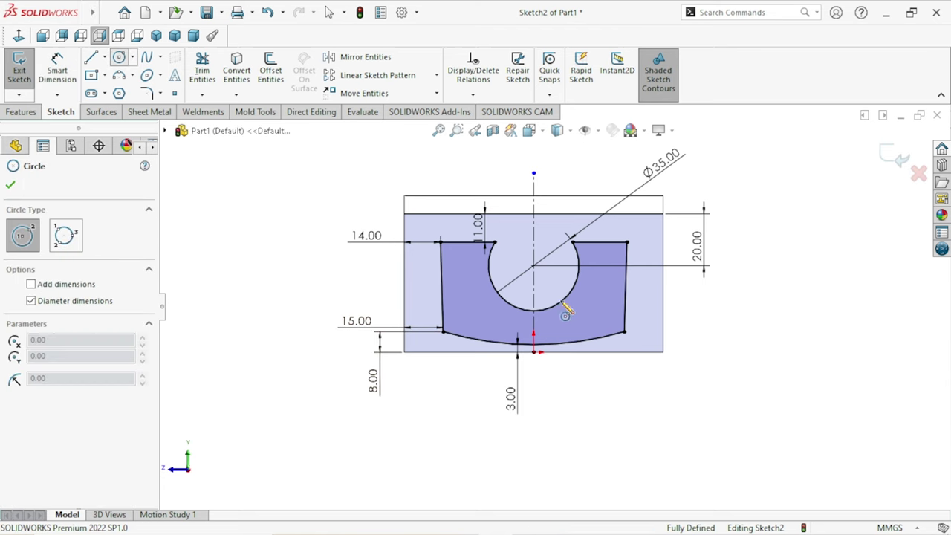
pyautogui.click(534, 277)
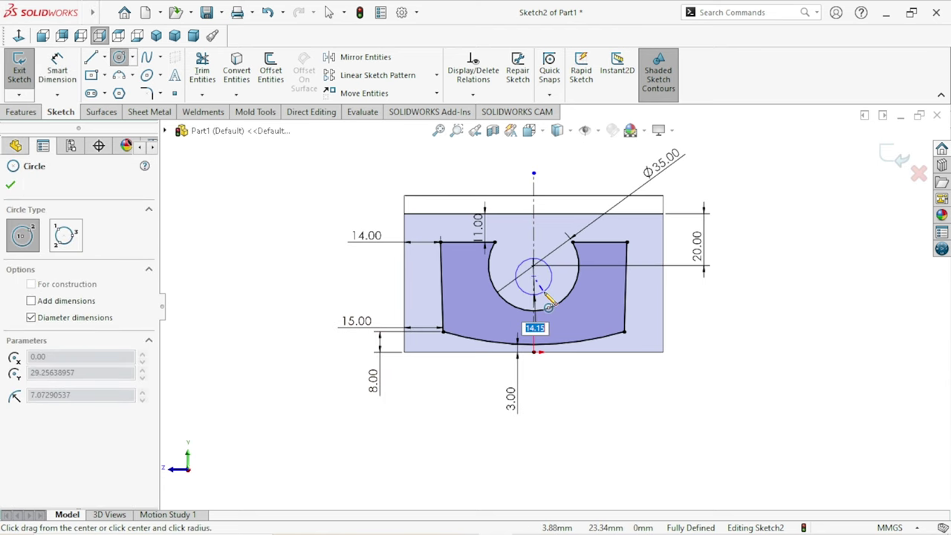
pyautogui.click(548, 301)
pyautogui.rightClick(734, 341)
pyautogui.click(743, 342)
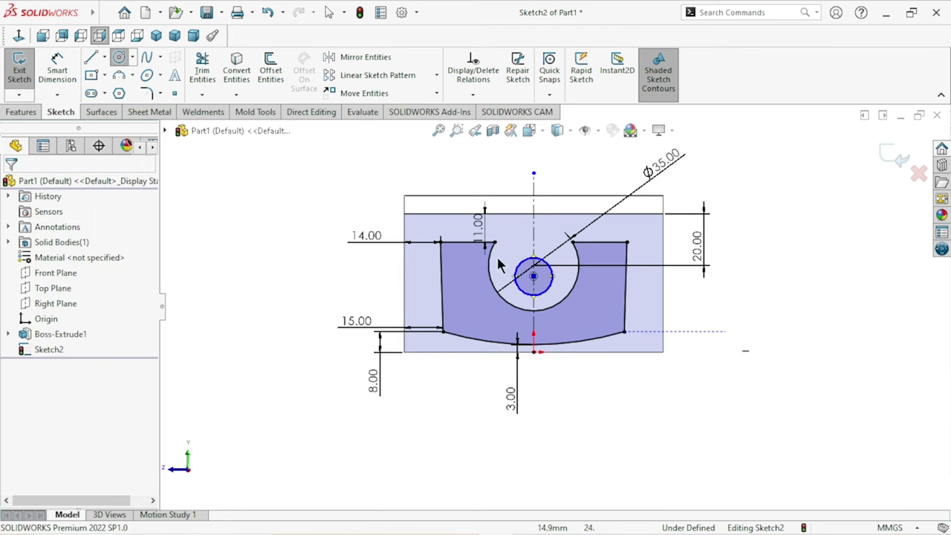
# - Give the small circle a 12 mm diameter
pyautogui.click(57, 70)
pyautogui.click(552, 294)
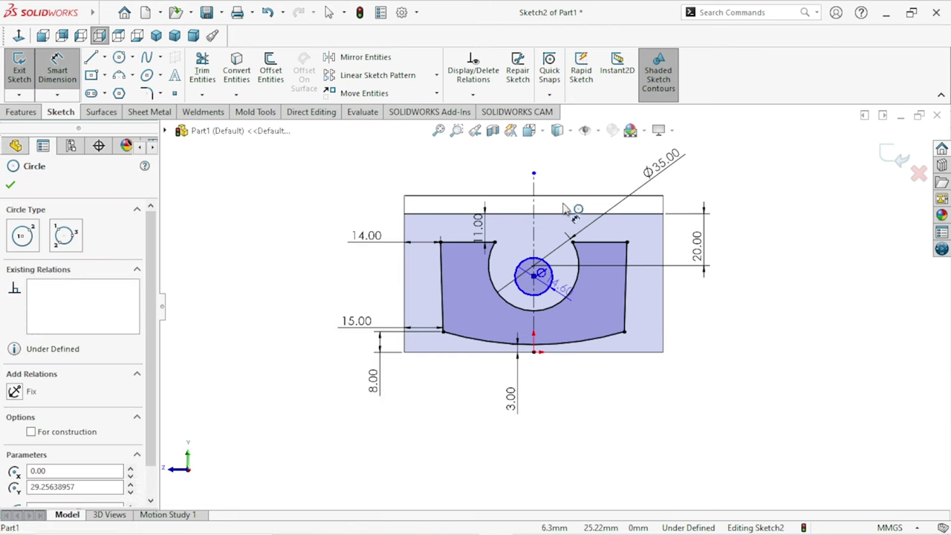
pyautogui.click(711, 332)
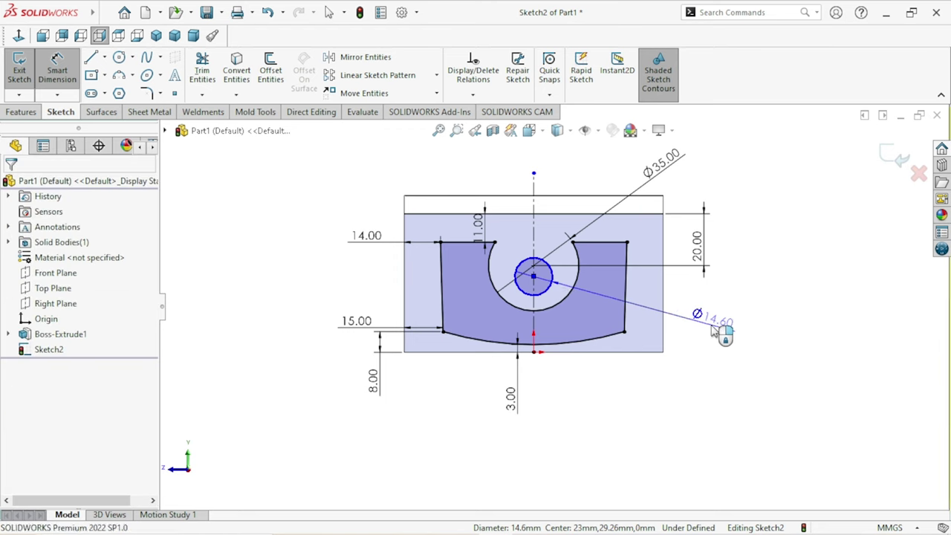
pyautogui.write('12')
pyautogui.click(650, 305)
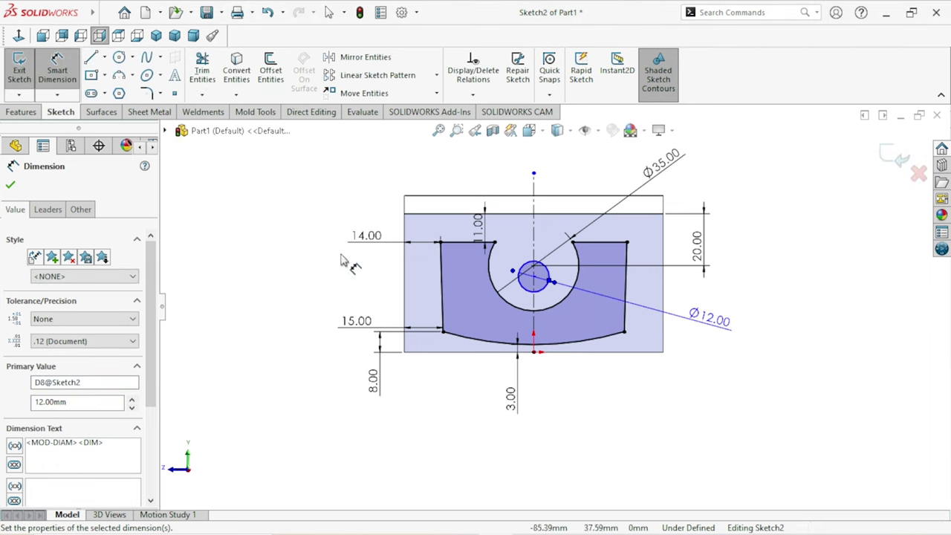
# - Place the small circle's centre 29 mm above the block's bottom edge
pyautogui.click(578, 352)
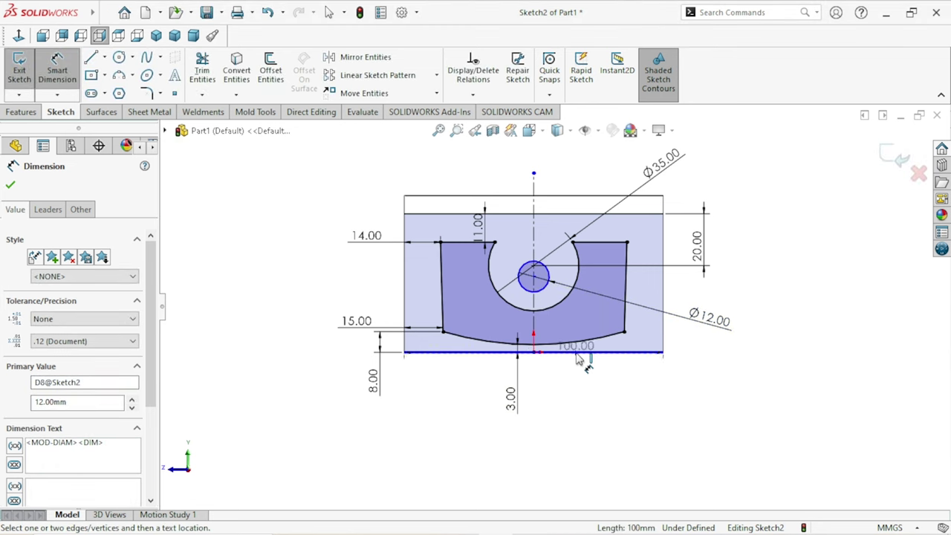
pyautogui.click(544, 288)
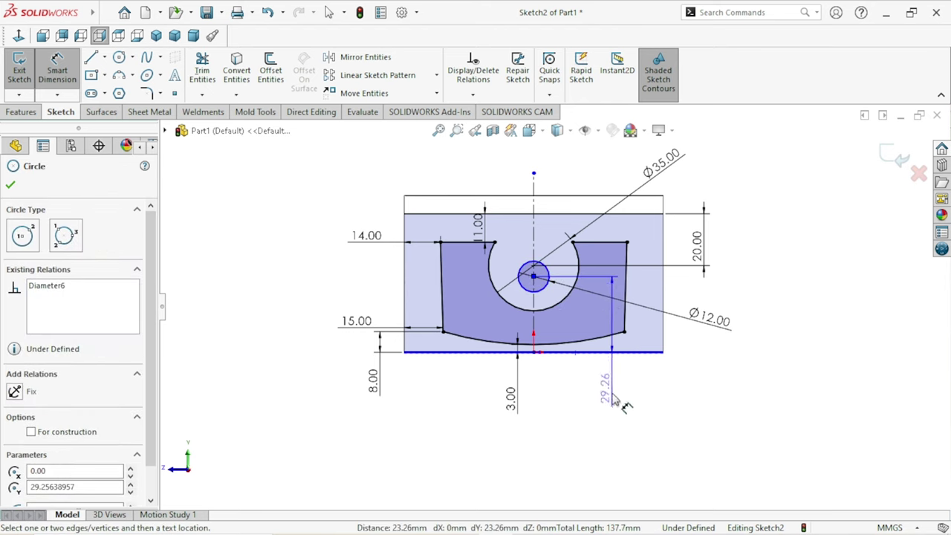
pyautogui.click(609, 401)
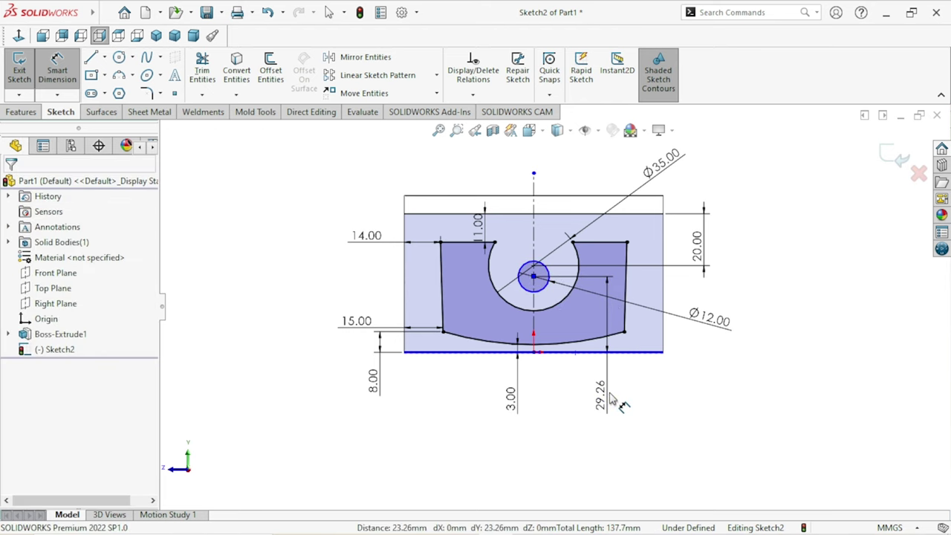
pyautogui.write('29')
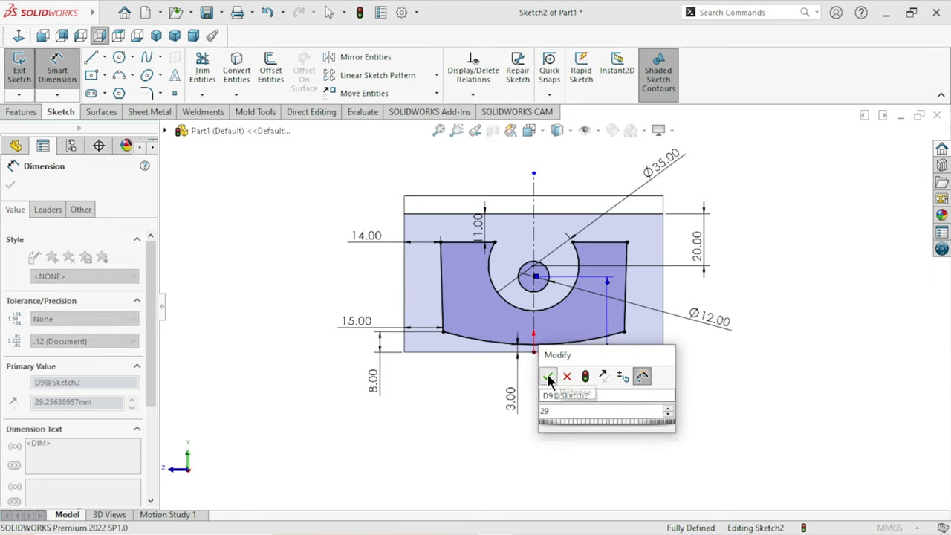
pyautogui.click(547, 377)
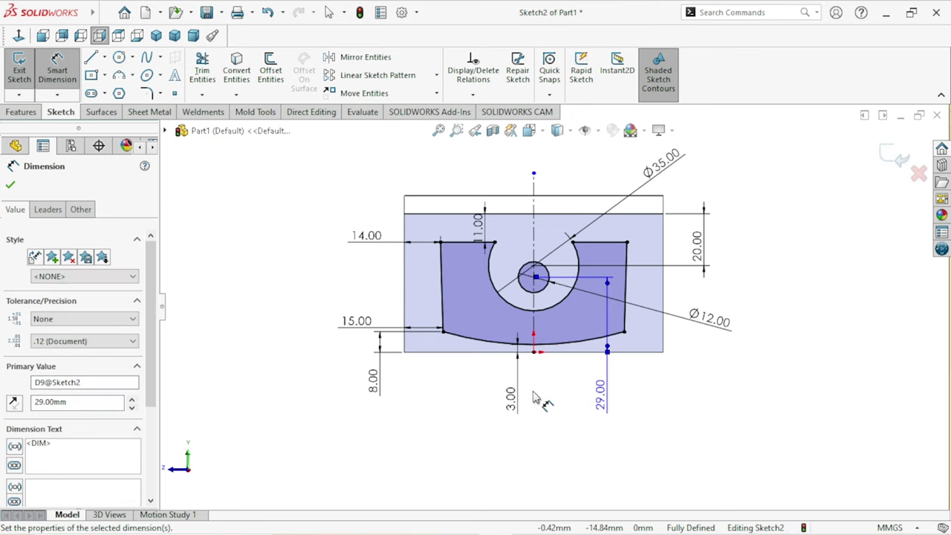
pyautogui.scroll(2, 538, 327)
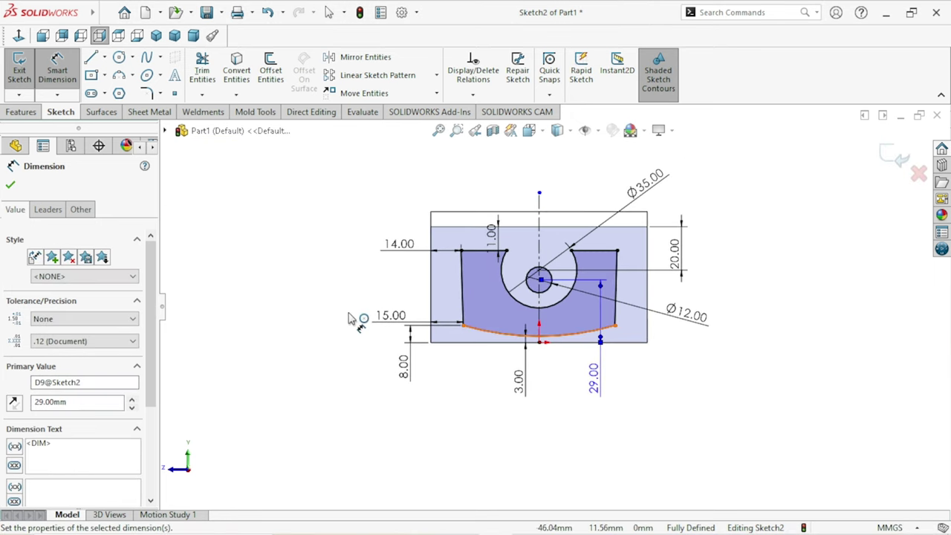
pyautogui.click(10, 186)
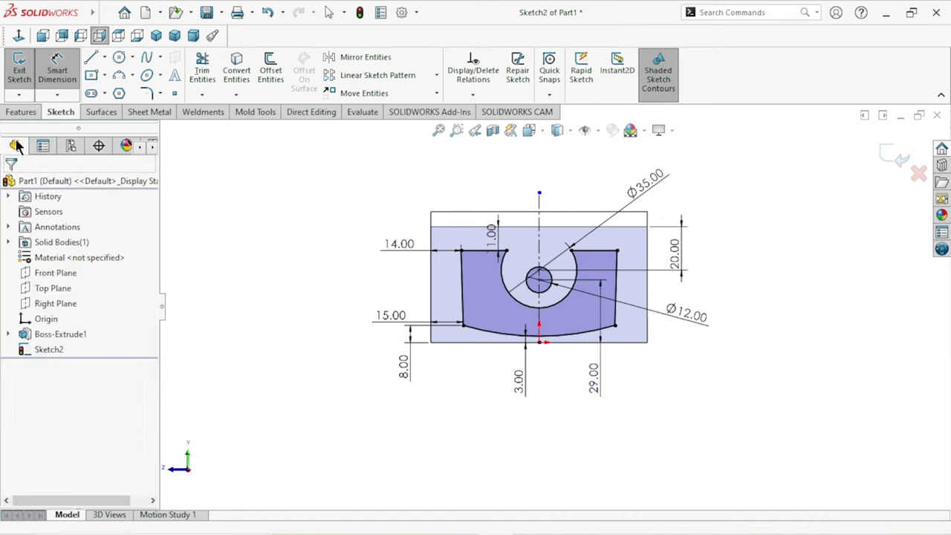
pyautogui.click(22, 111)
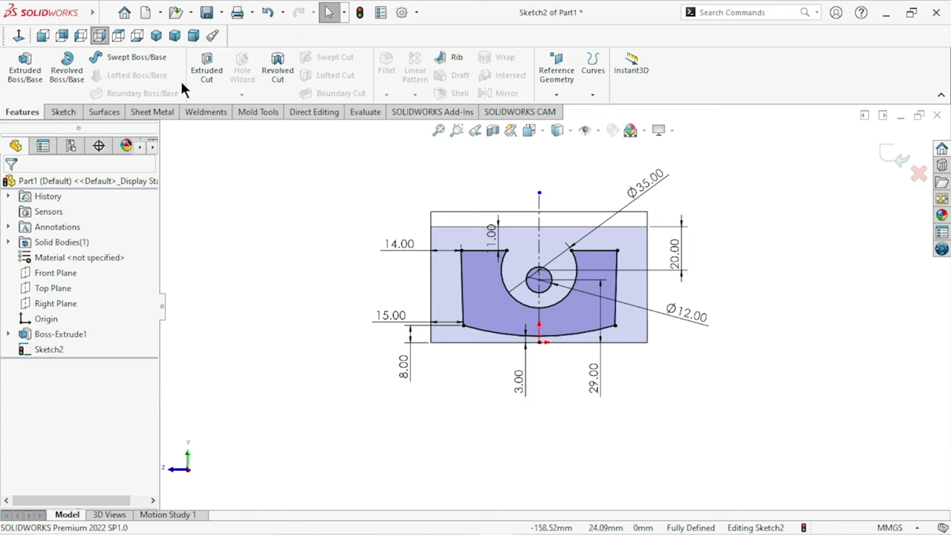
# - Extruded-cut the left and right Sketch2 regions Blind 18 mm into the front face
pyautogui.click(208, 72)
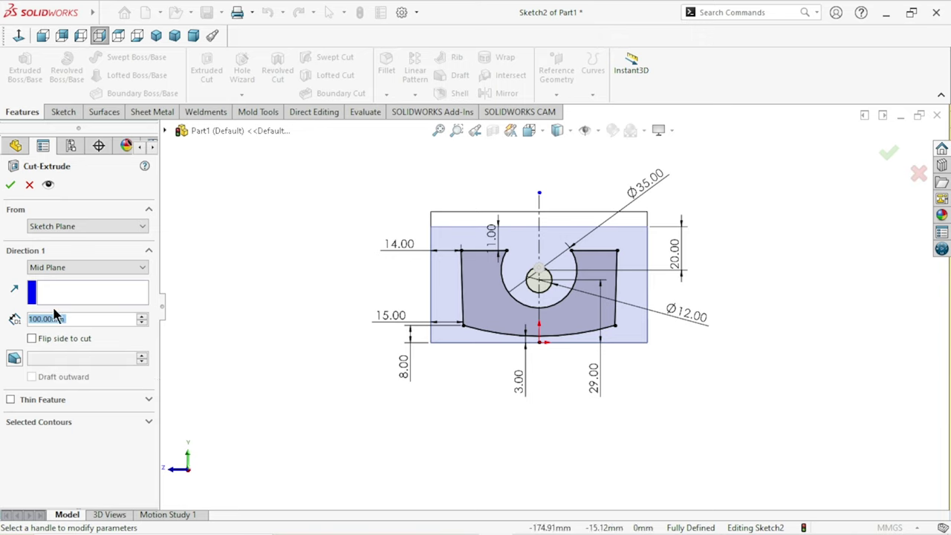
pyautogui.click(101, 420)
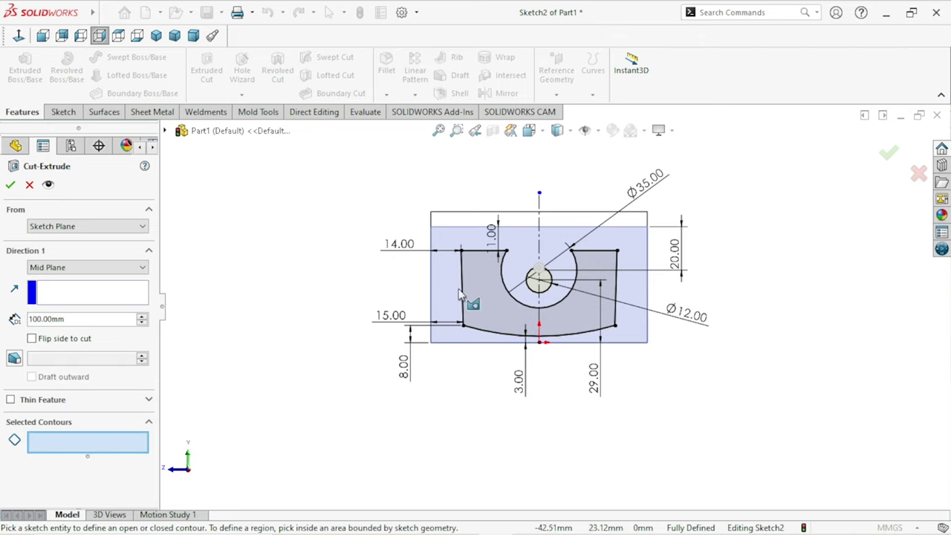
pyautogui.click(500, 293)
pyautogui.click(575, 321)
pyautogui.moveTo(397, 418); pyautogui.dragTo(439, 456, button='middle')
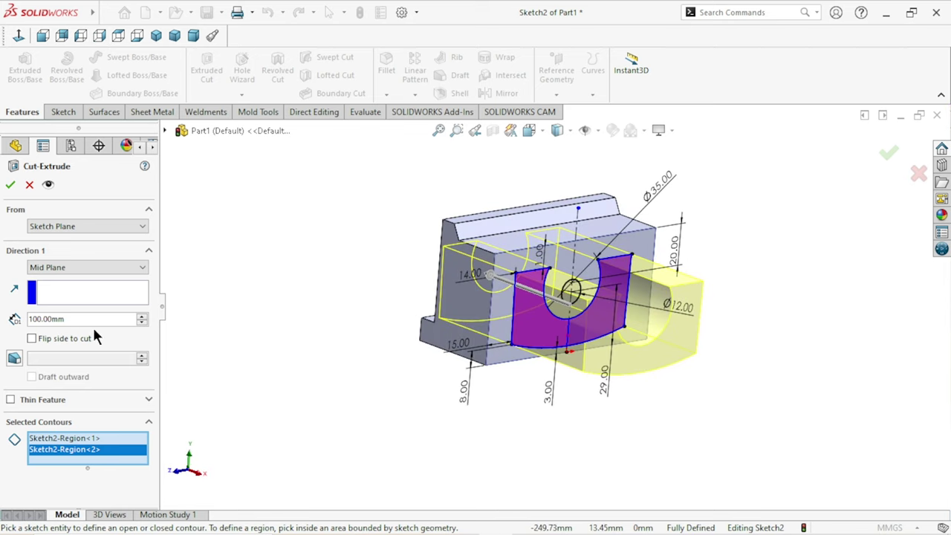
pyautogui.click(87, 269)
pyautogui.click(70, 279)
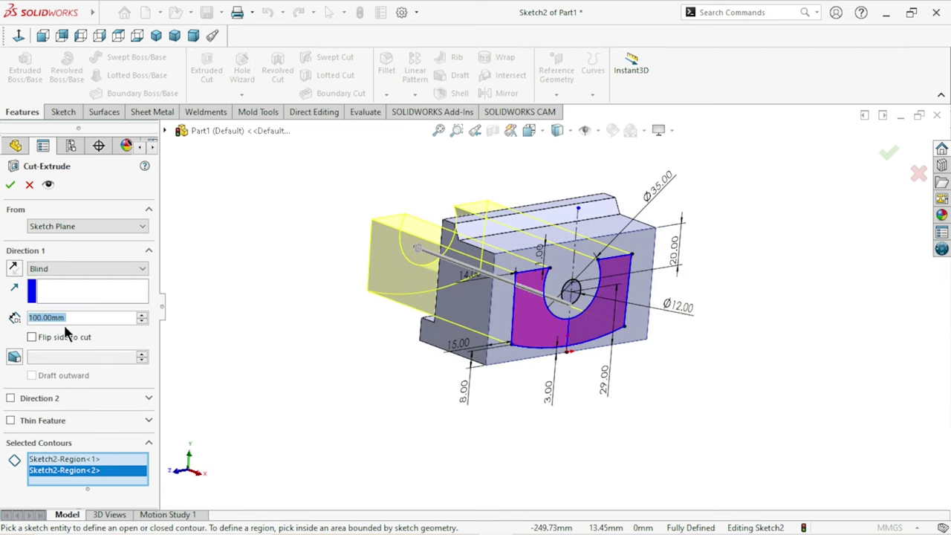
pyautogui.write('18')
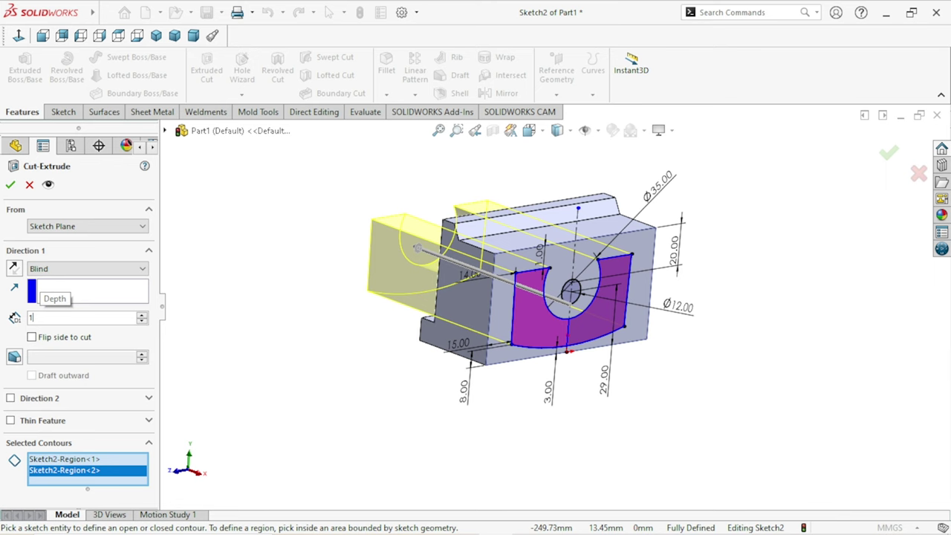
pyautogui.press('Return')
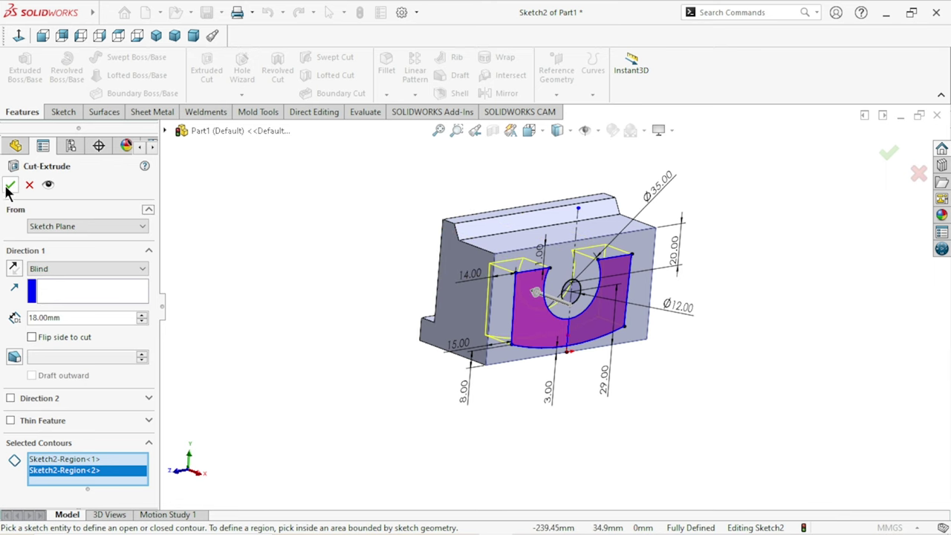
pyautogui.click(10, 185)
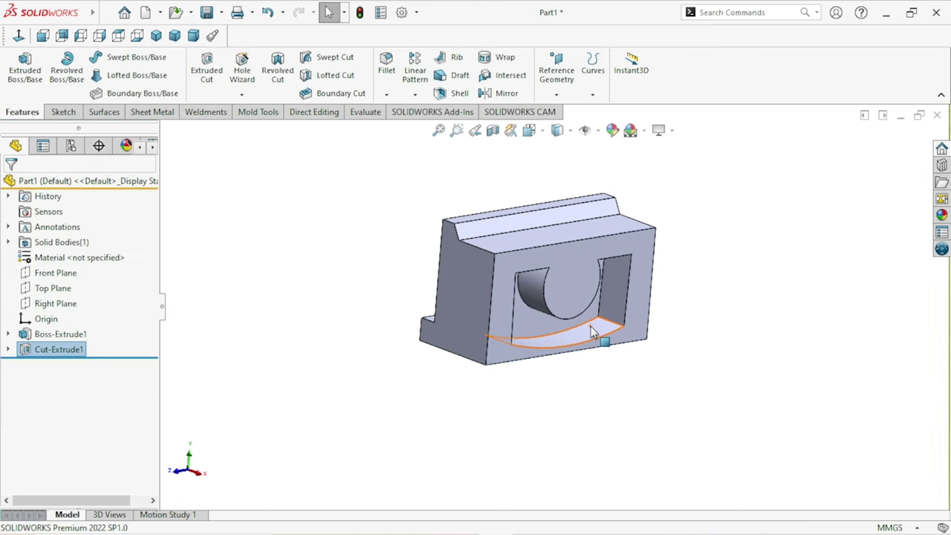
pyautogui.moveTo(593, 332); pyautogui.dragTo(691, 276, button='middle')
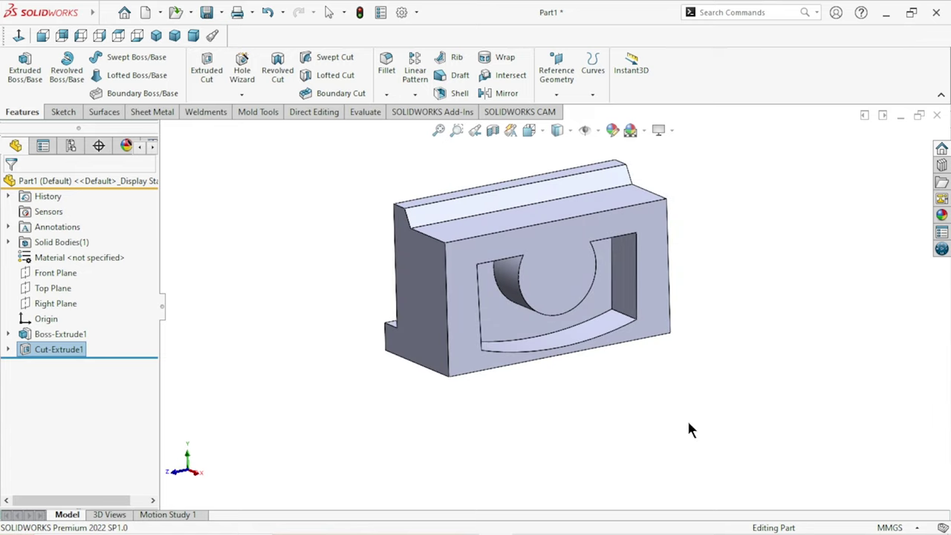
# - Select Sketch2 under Cut-Extrude1 and start a new Extruded Cut from it
pyautogui.click(690, 430)
pyautogui.click(9, 349)
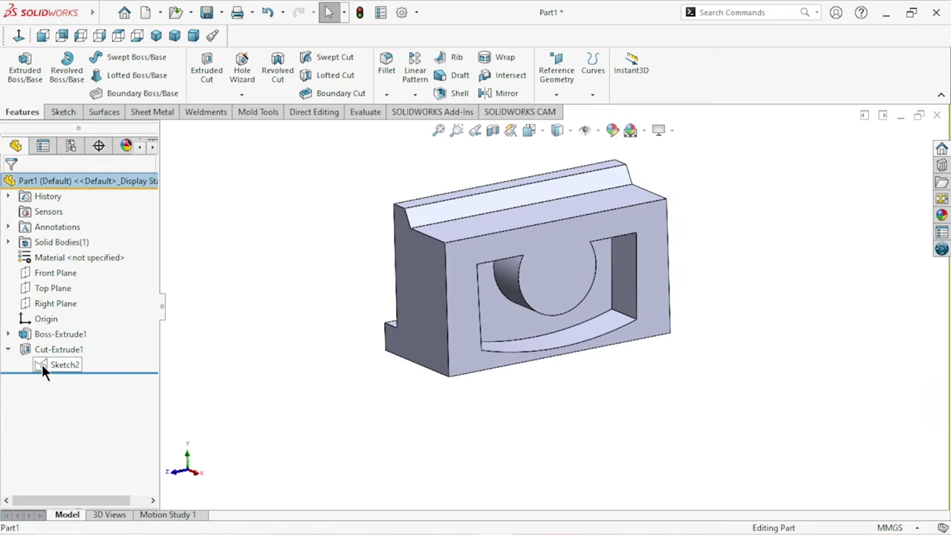
pyautogui.click(42, 363)
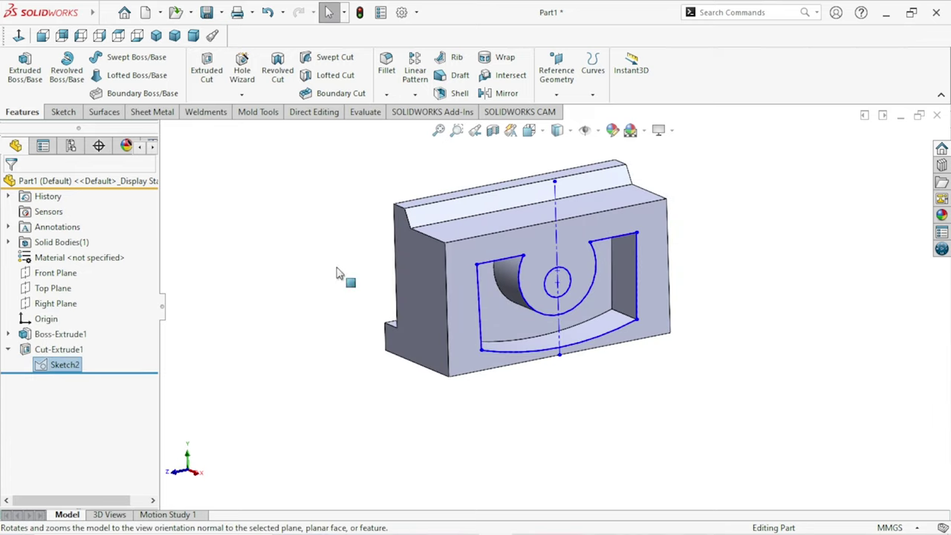
pyautogui.click(217, 74)
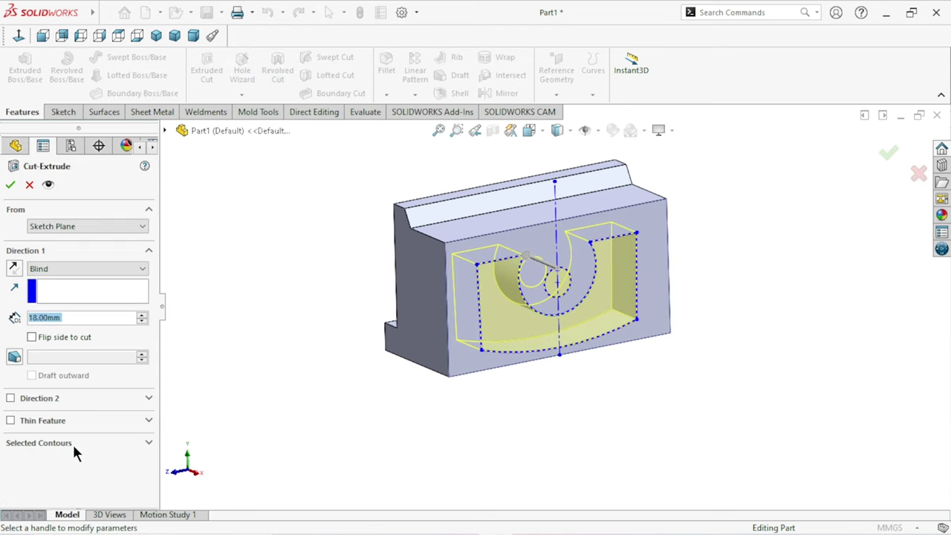
# - Cut only the Ø12 circle contour Blind 16 mm deep
pyautogui.click(100, 444)
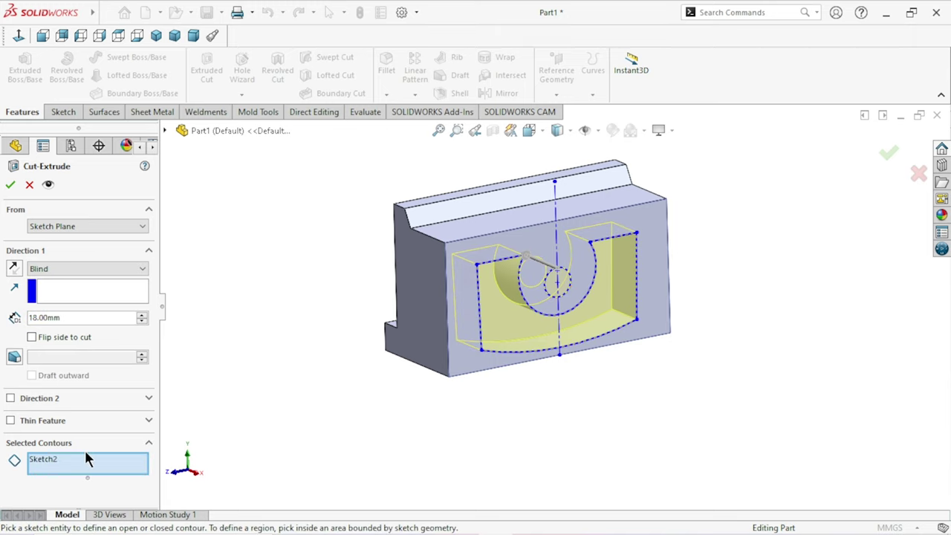
pyautogui.rightClick(79, 461)
pyautogui.click(119, 464)
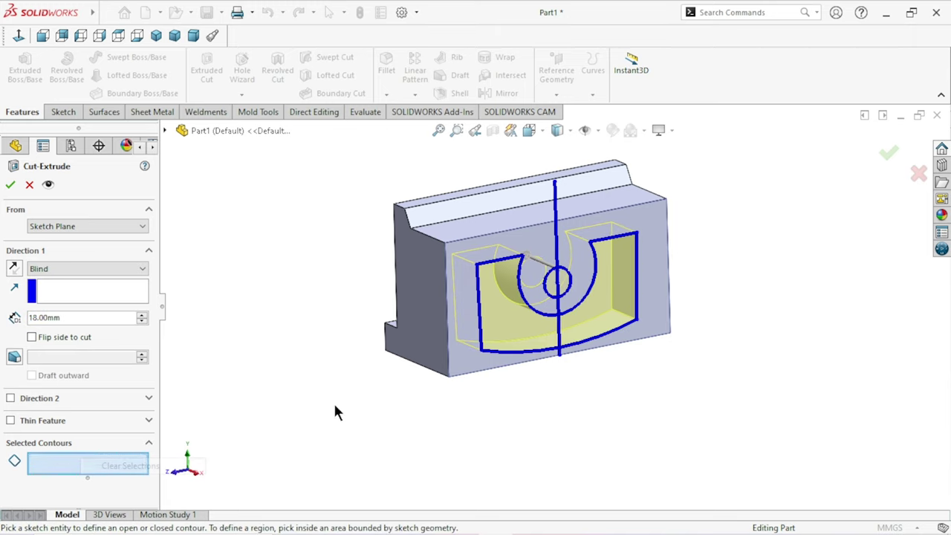
pyautogui.click(558, 295)
pyautogui.click(78, 318)
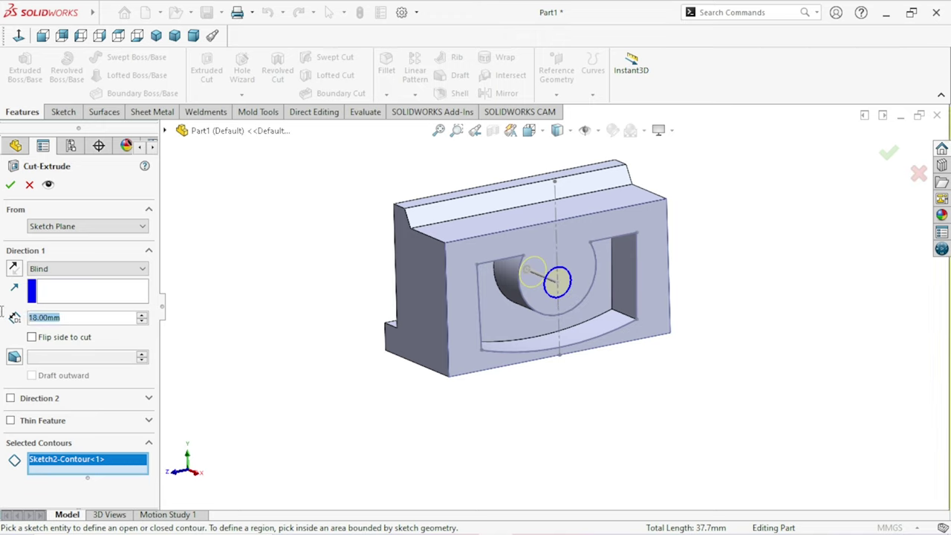
pyautogui.write('16')
pyautogui.press('Return')
pyautogui.click(10, 186)
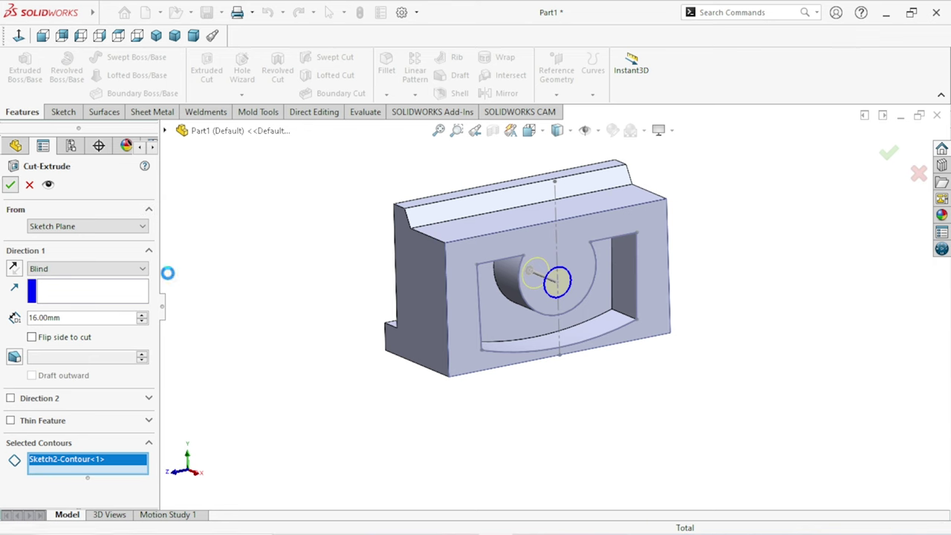
pyautogui.moveTo(748, 276)
pyautogui.mouseDown(button='middle')
pyautogui.moveTo(679, 218)
pyautogui.moveTo(721, 312)
pyautogui.mouseUp(button='middle')
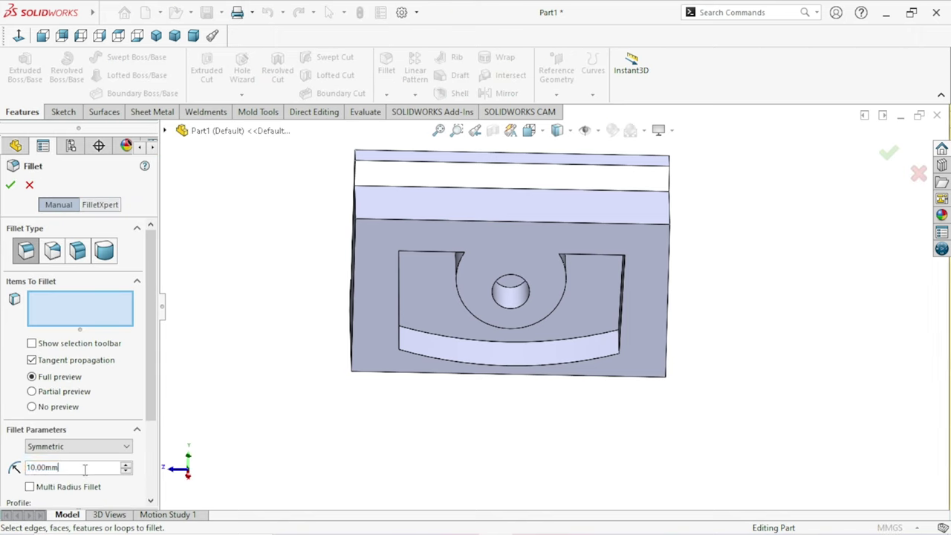
# - Round the block's two top side edges with a 20 mm radius fillet
pyautogui.write('20')
pyautogui.press('Return')
pyautogui.moveTo(756, 318)
pyautogui.mouseDown(button='middle')
pyautogui.moveTo(712, 343)
pyautogui.moveTo(702, 335)
pyautogui.mouseUp(button='middle')
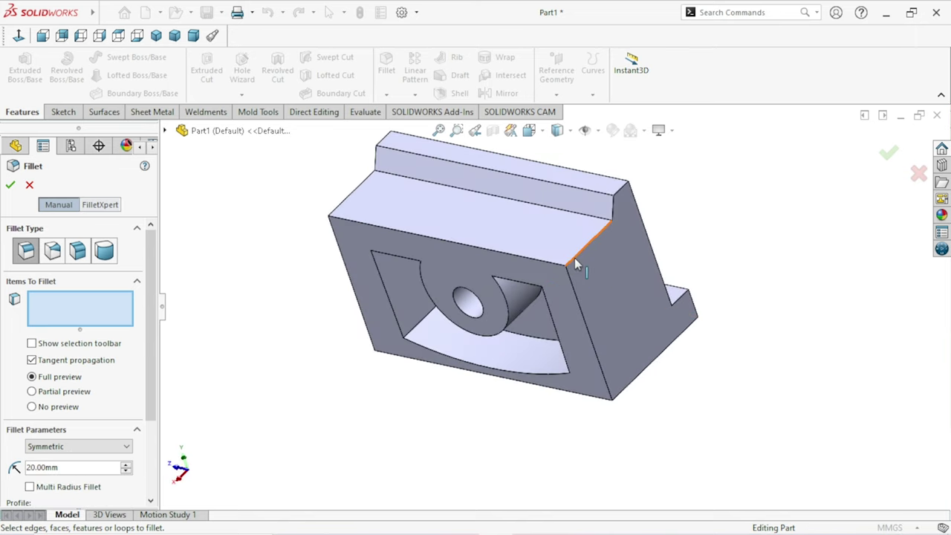
pyautogui.click(574, 260)
pyautogui.moveTo(574, 260); pyautogui.dragTo(545, 335, button='middle')
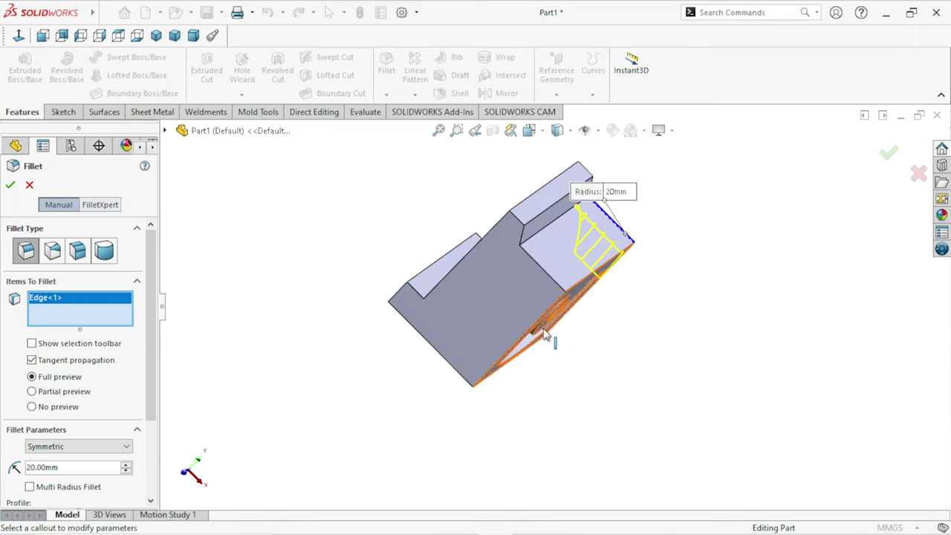
pyautogui.click(546, 276)
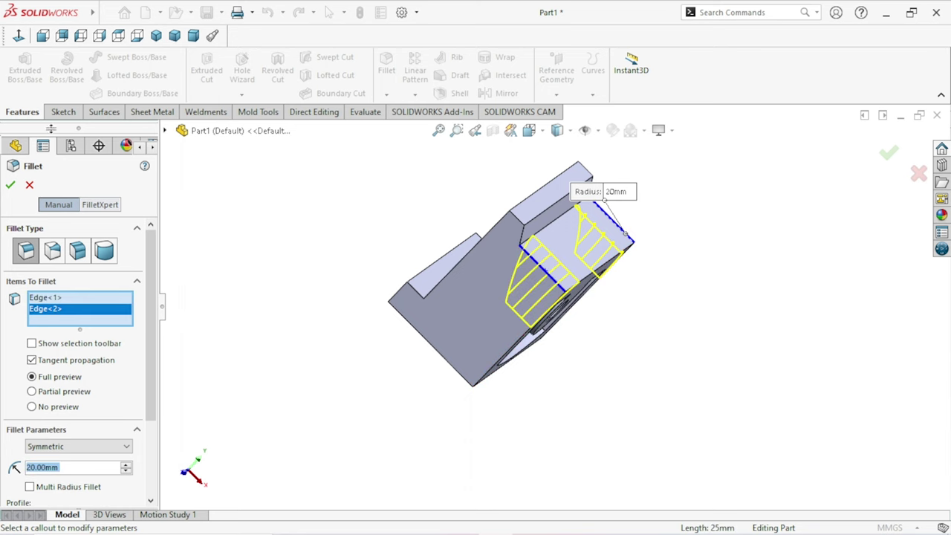
pyautogui.press('Return')
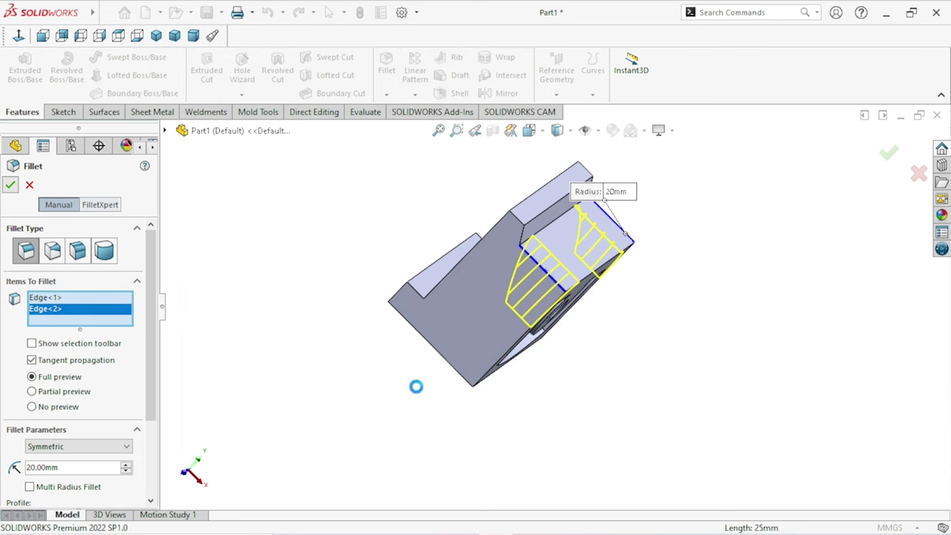
pyautogui.moveTo(453, 381)
pyautogui.mouseDown(button='middle')
pyautogui.moveTo(591, 349)
pyautogui.moveTo(515, 276)
pyautogui.mouseUp(button='middle')
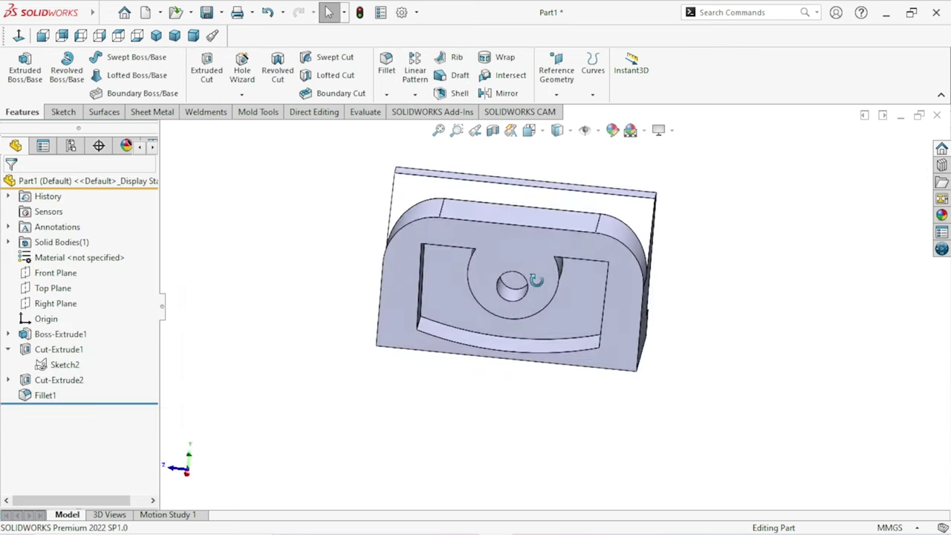
pyautogui.moveTo(548, 297)
pyautogui.mouseDown(button='middle')
pyautogui.moveTo(813, 308)
pyautogui.moveTo(748, 272)
pyautogui.moveTo(772, 325)
pyautogui.moveTo(705, 403)
pyautogui.moveTo(817, 364)
pyautogui.moveTo(810, 356)
pyautogui.mouseUp(button='middle')
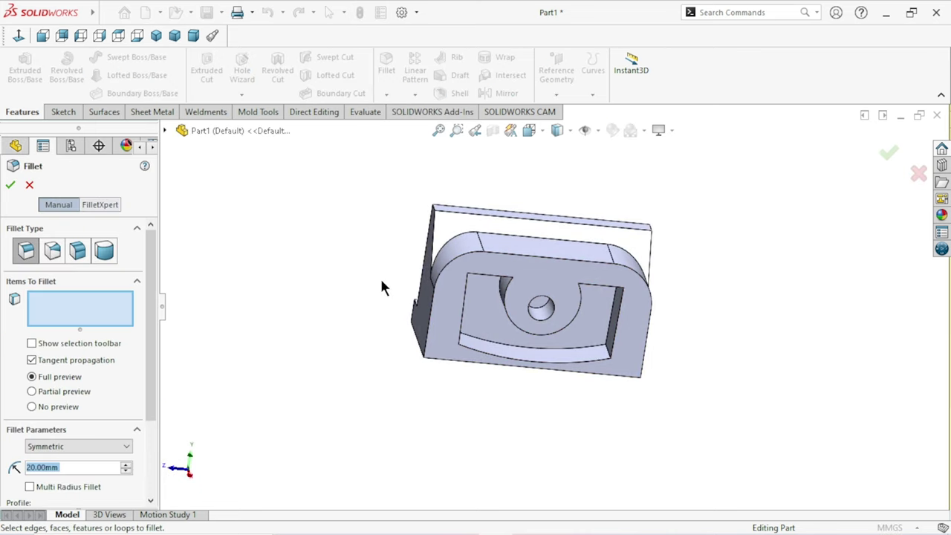
# - Set a 1 mm fillet radius and pick the pocket's bottom, left, top-left and boss arc edges
pyautogui.write('1')
pyautogui.press('Return')
pyautogui.moveTo(528, 375); pyautogui.dragTo(541, 378, button='middle')
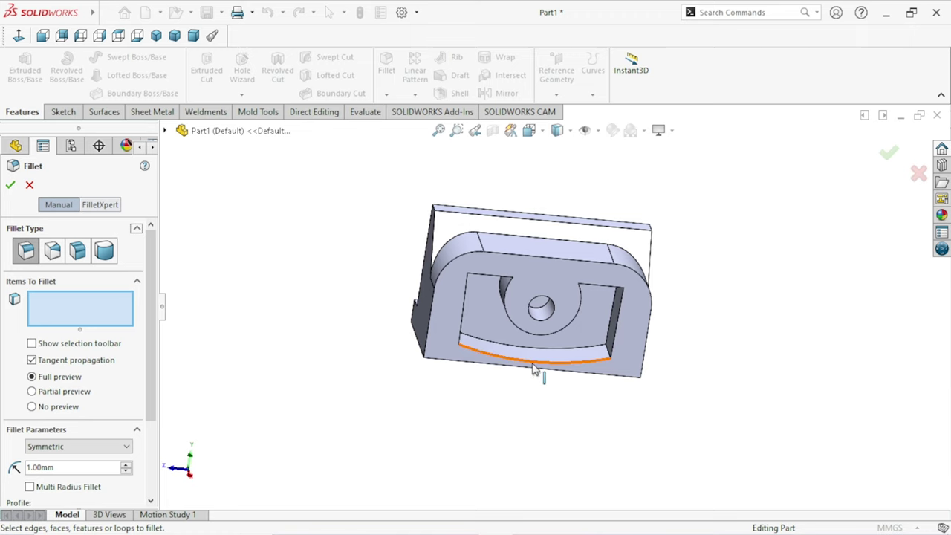
pyautogui.click(533, 362)
pyautogui.moveTo(531, 410); pyautogui.dragTo(490, 387, button='middle')
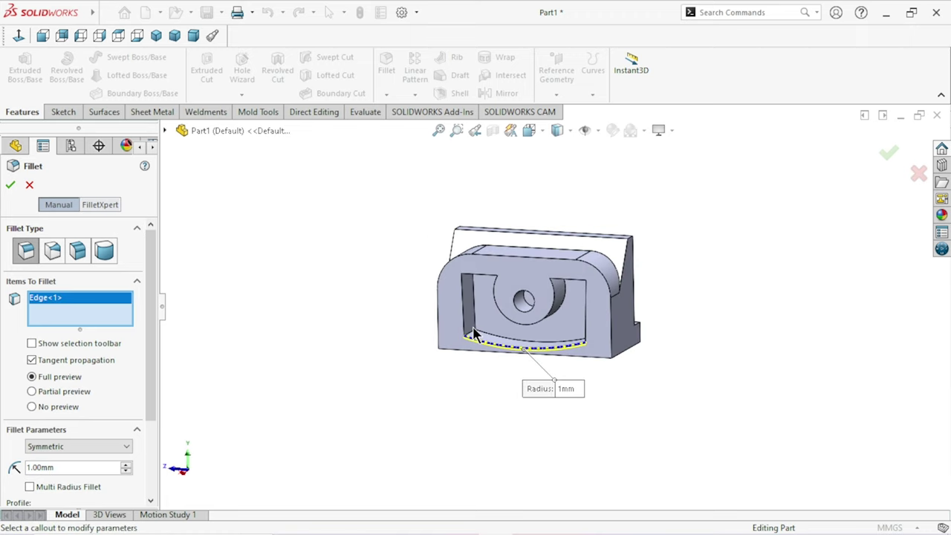
pyautogui.scroll(-3, 479, 325)
pyautogui.click(477, 294)
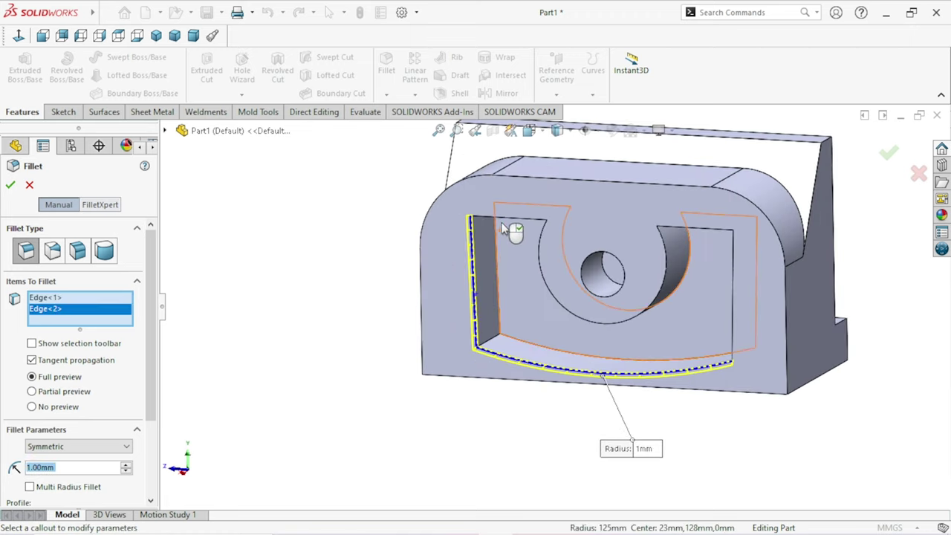
pyautogui.click(518, 234)
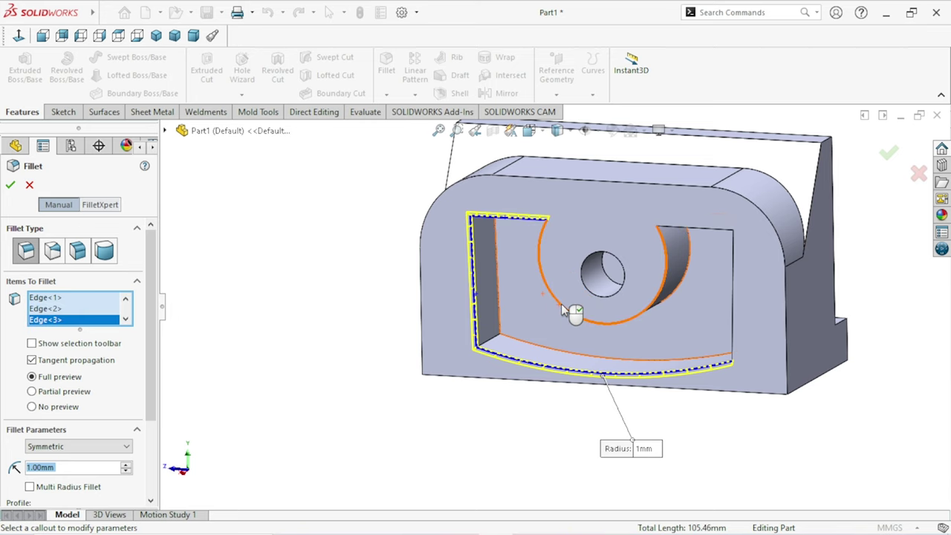
pyautogui.click(576, 317)
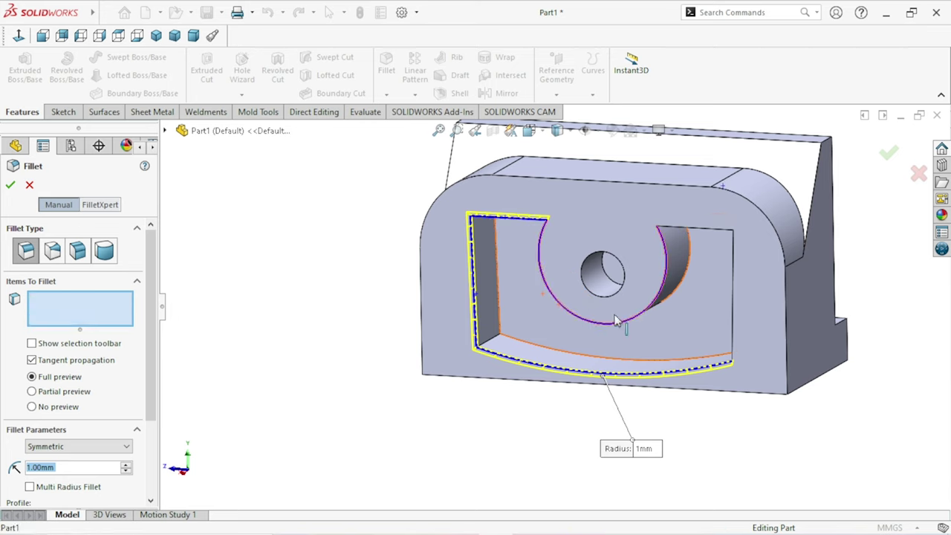
# - Add the right opening's top and vertical edges plus two inner edges to the fillet
pyautogui.click(706, 230)
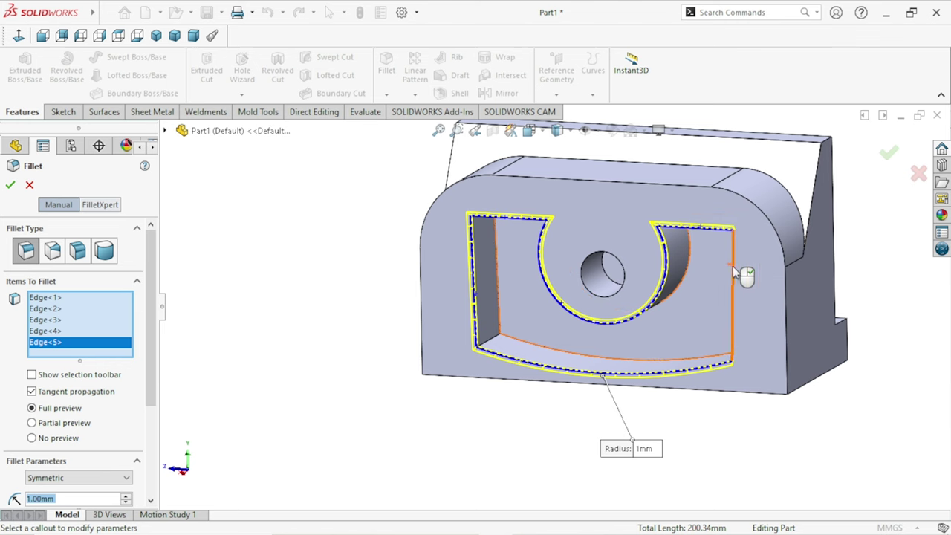
pyautogui.click(736, 274)
pyautogui.moveTo(656, 361); pyautogui.dragTo(735, 231, button='middle')
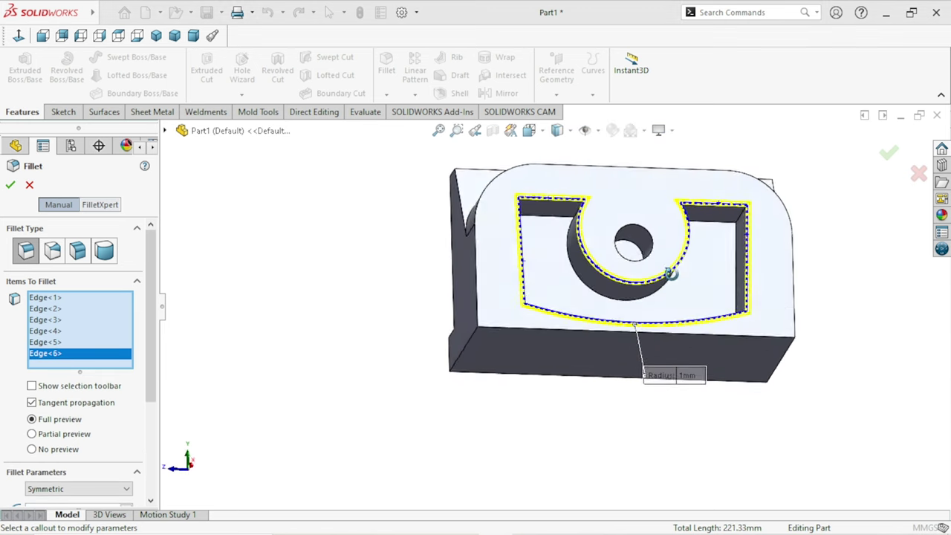
pyautogui.scroll(-3, 664, 266)
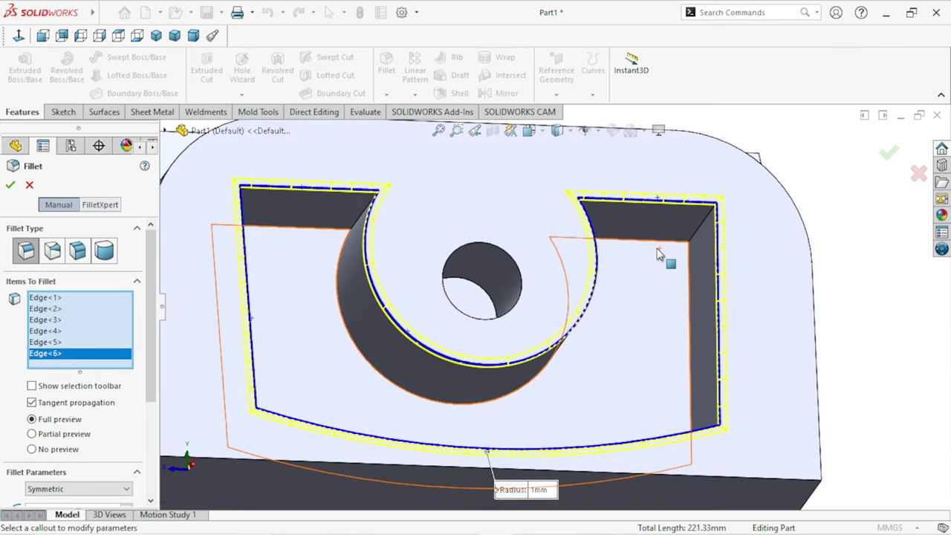
pyautogui.scroll(2, 639, 318)
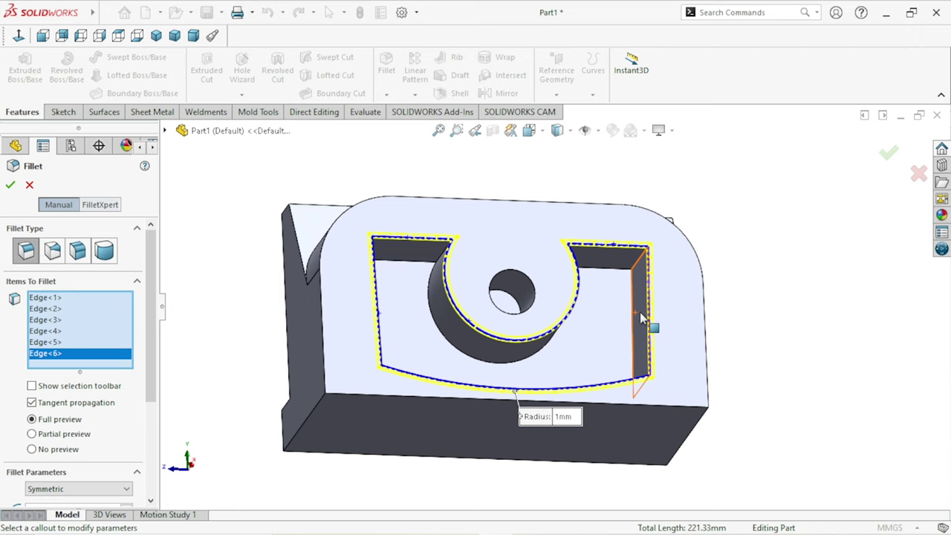
pyautogui.scroll(-1, 617, 312)
pyautogui.scroll(-2, 599, 263)
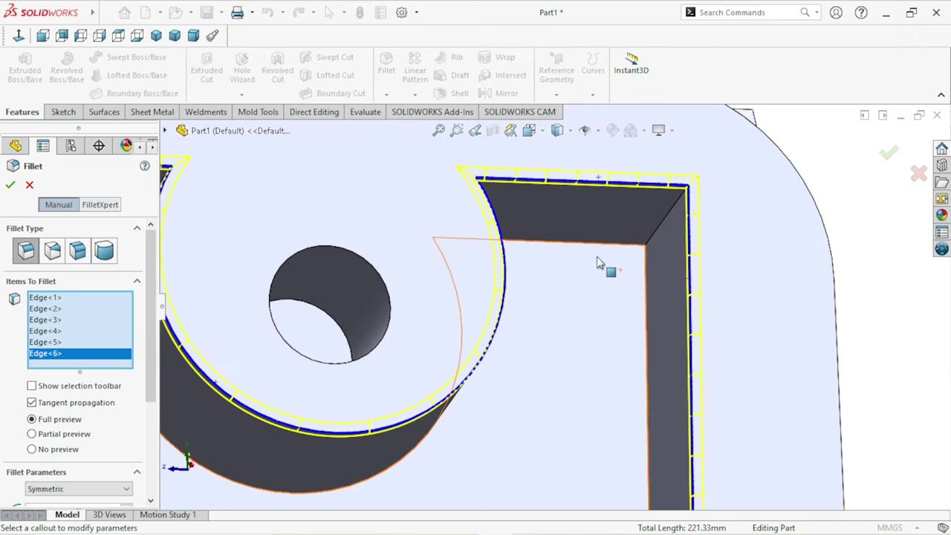
pyautogui.click(593, 244)
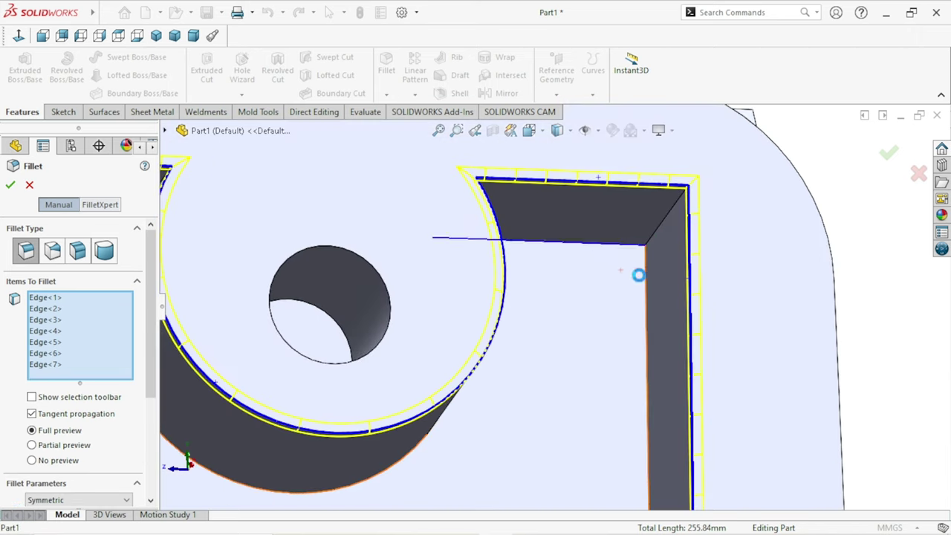
pyautogui.click(646, 312)
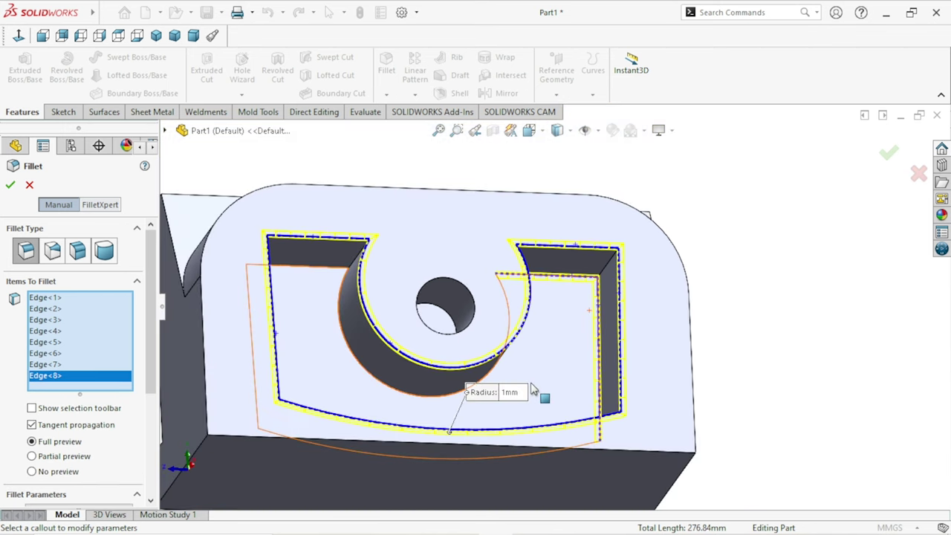
# - Add the central cylinder edge and two more pocket edges to the 1 mm fillet
pyautogui.moveTo(532, 392); pyautogui.dragTo(484, 361, button='middle')
pyautogui.scroll(-3, 516, 324)
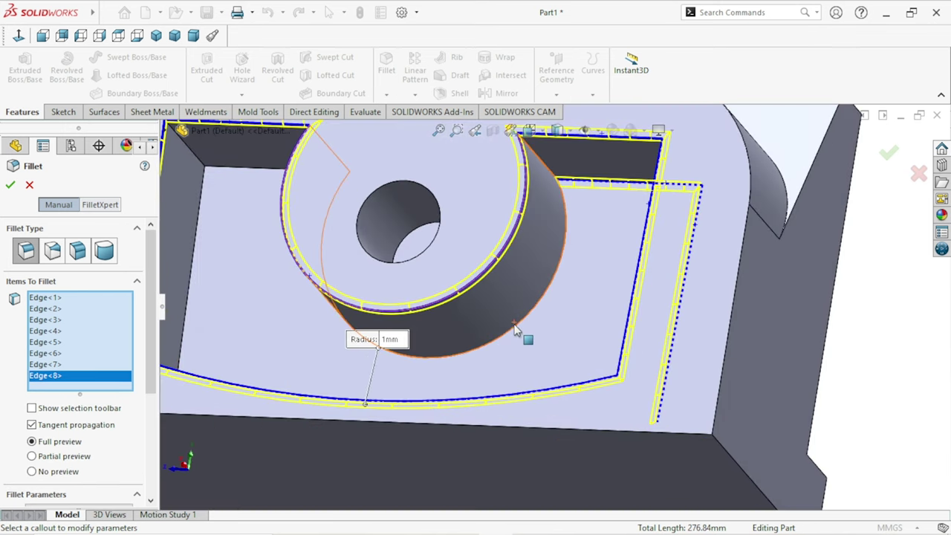
pyautogui.click(516, 332)
pyautogui.scroll(3, 382, 347)
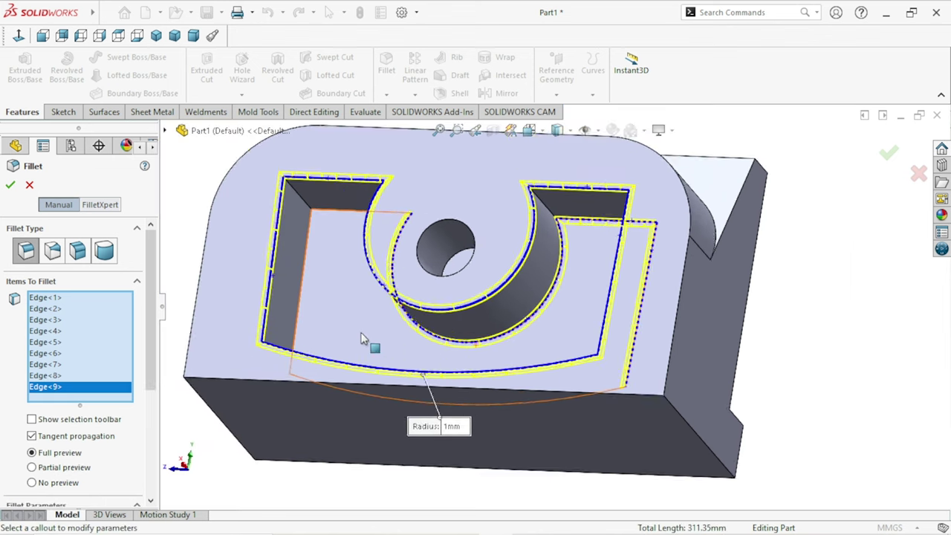
pyautogui.scroll(2, 382, 347)
pyautogui.moveTo(439, 349)
pyautogui.mouseDown(button='middle')
pyautogui.moveTo(431, 325)
pyautogui.moveTo(463, 339)
pyautogui.mouseUp(button='middle')
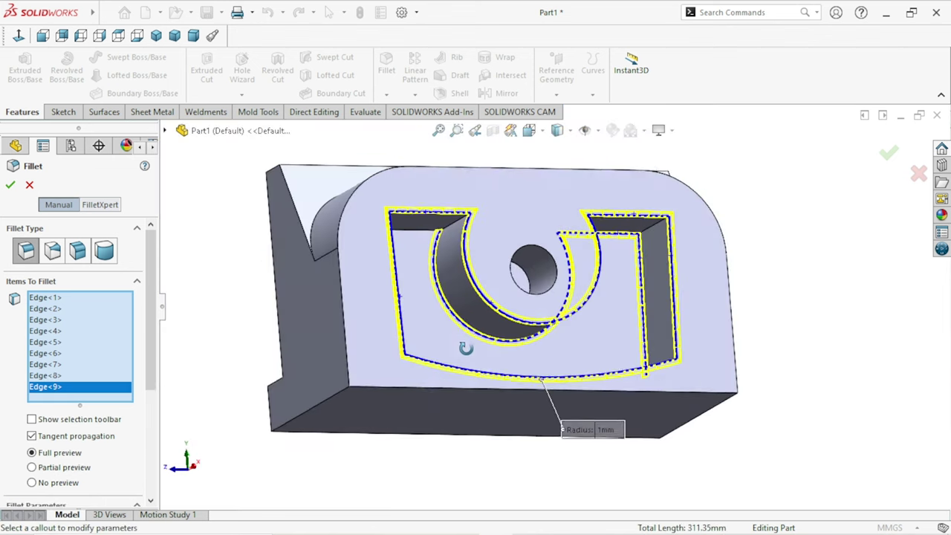
pyautogui.scroll(-5, 437, 288)
pyautogui.click(432, 252)
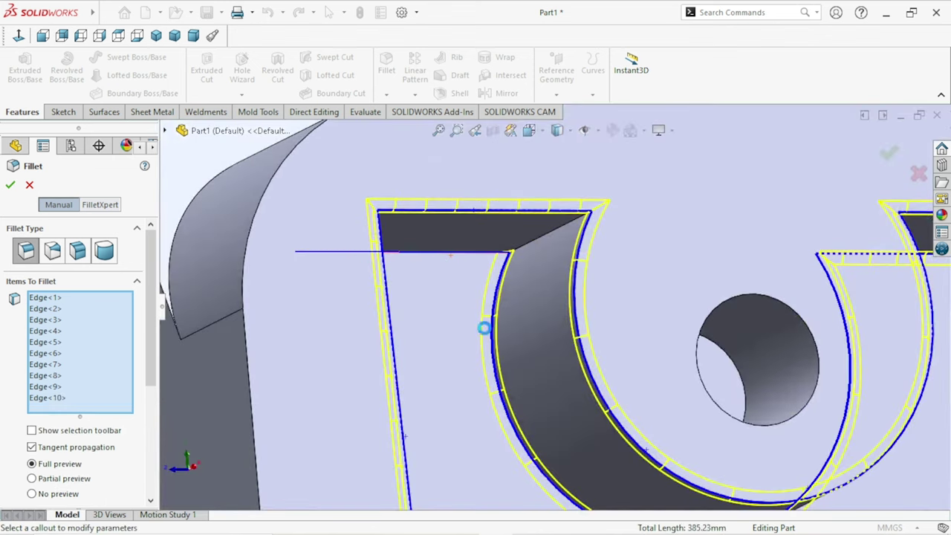
pyautogui.scroll(5, 480, 309)
pyautogui.moveTo(459, 340); pyautogui.dragTo(424, 339, button='middle')
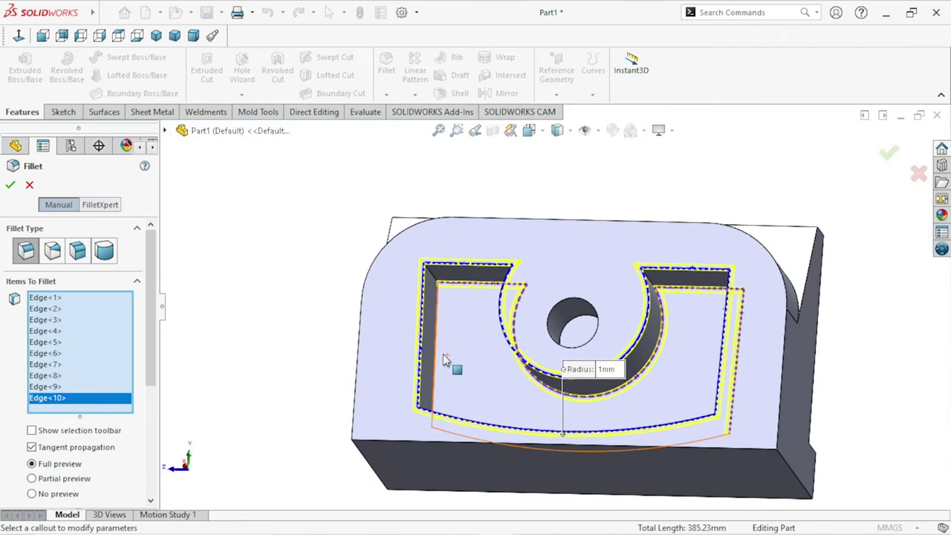
pyautogui.click(439, 361)
pyautogui.scroll(3, 520, 382)
# - Add the bottom curved edge and the front face's outer edge loop, then apply the fillet
pyautogui.moveTo(520, 381); pyautogui.dragTo(559, 392, button='middle')
pyautogui.scroll(-3, 560, 392)
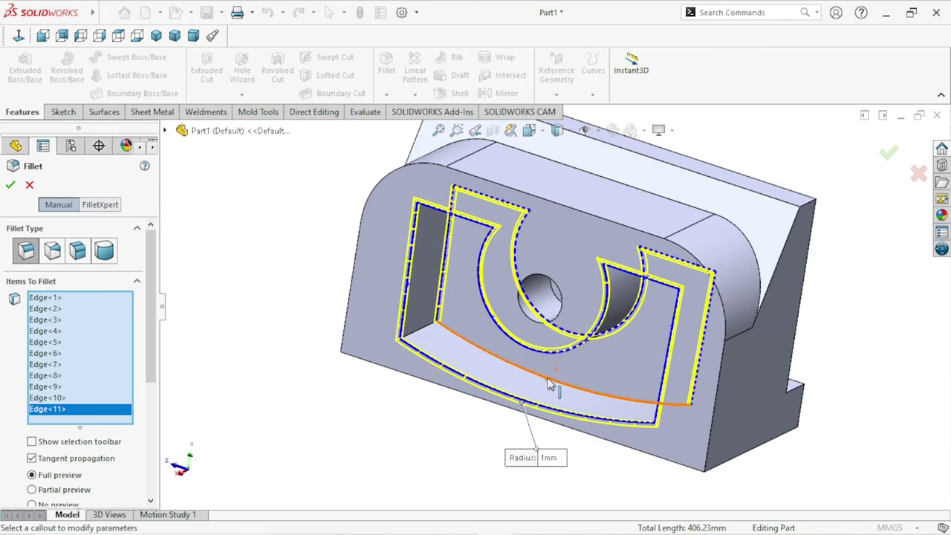
pyautogui.click(550, 383)
pyautogui.scroll(2, 555, 382)
pyautogui.scroll(1, 561, 381)
pyautogui.moveTo(561, 382)
pyautogui.mouseDown(button='middle')
pyautogui.moveTo(605, 409)
pyautogui.moveTo(479, 384)
pyautogui.moveTo(509, 403)
pyautogui.moveTo(607, 355)
pyautogui.moveTo(529, 392)
pyautogui.mouseUp(button='middle')
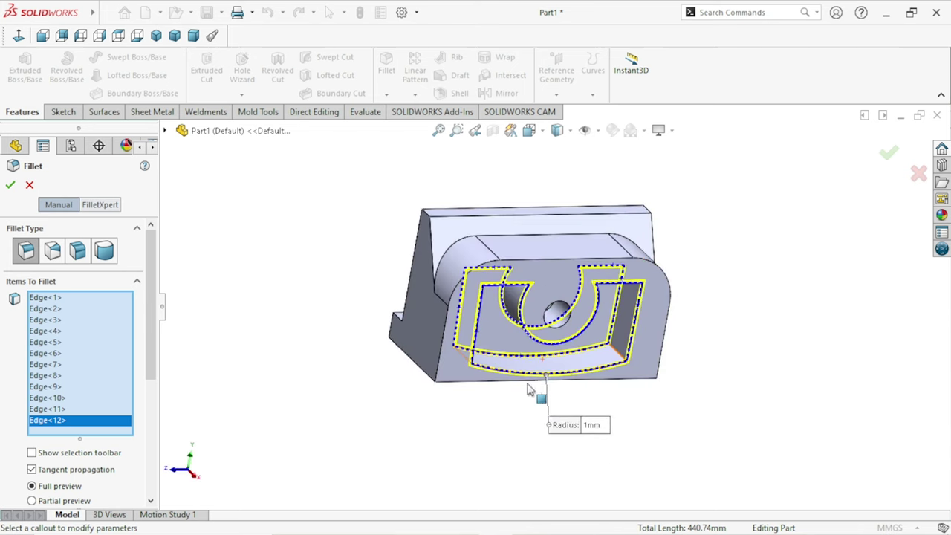
pyautogui.scroll(-2, 564, 338)
pyautogui.scroll(-2, 564, 339)
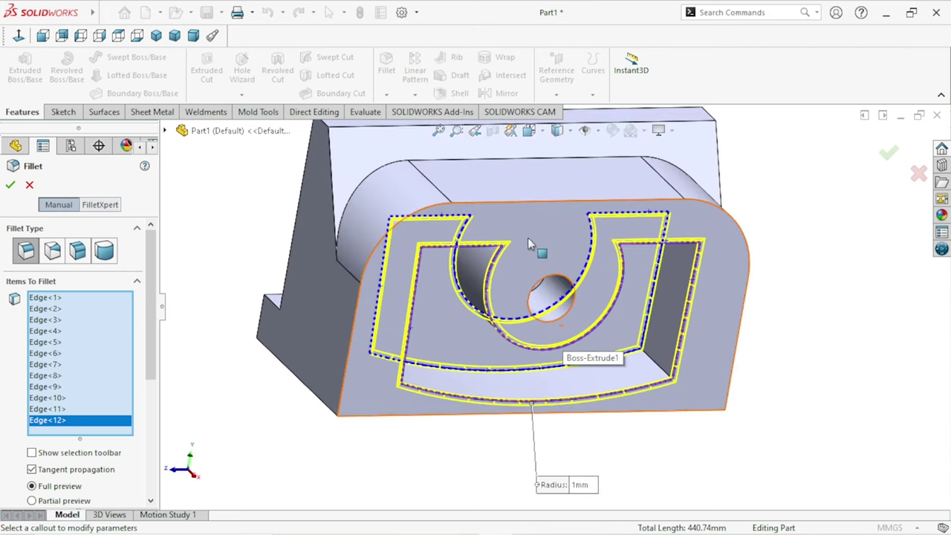
pyautogui.click(535, 202)
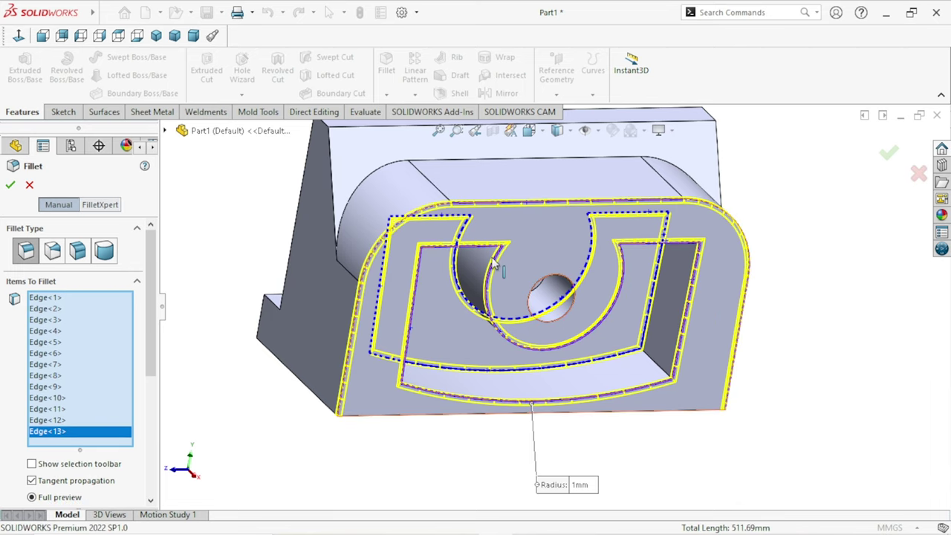
pyautogui.moveTo(799, 343); pyautogui.dragTo(281, 300, button='middle')
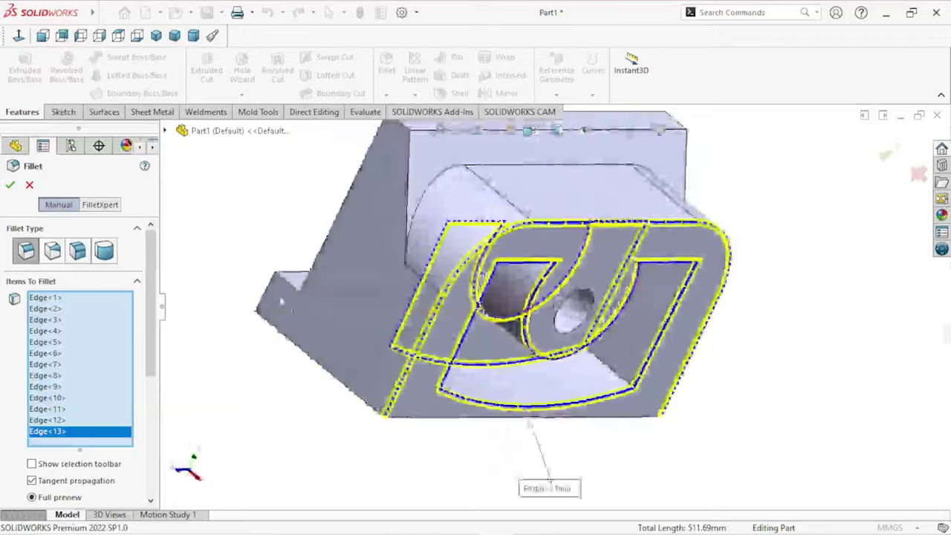
pyautogui.click(10, 185)
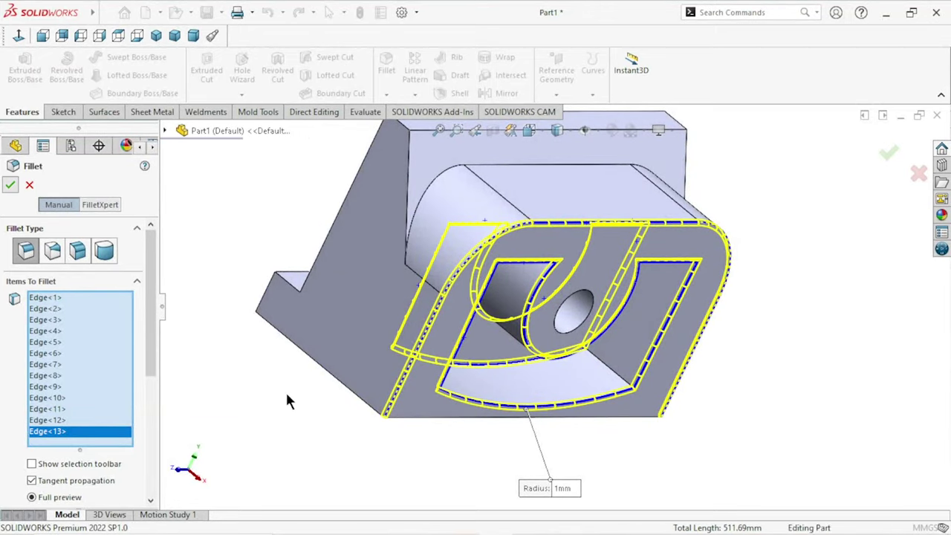
# - Start a new sketch on the block's flat end face, viewed normal to it
pyautogui.moveTo(299, 385)
pyautogui.mouseDown(button='middle')
pyautogui.moveTo(450, 255)
pyautogui.moveTo(389, 302)
pyautogui.moveTo(424, 329)
pyautogui.moveTo(435, 322)
pyautogui.moveTo(527, 342)
pyautogui.moveTo(562, 360)
pyautogui.mouseUp(button='middle')
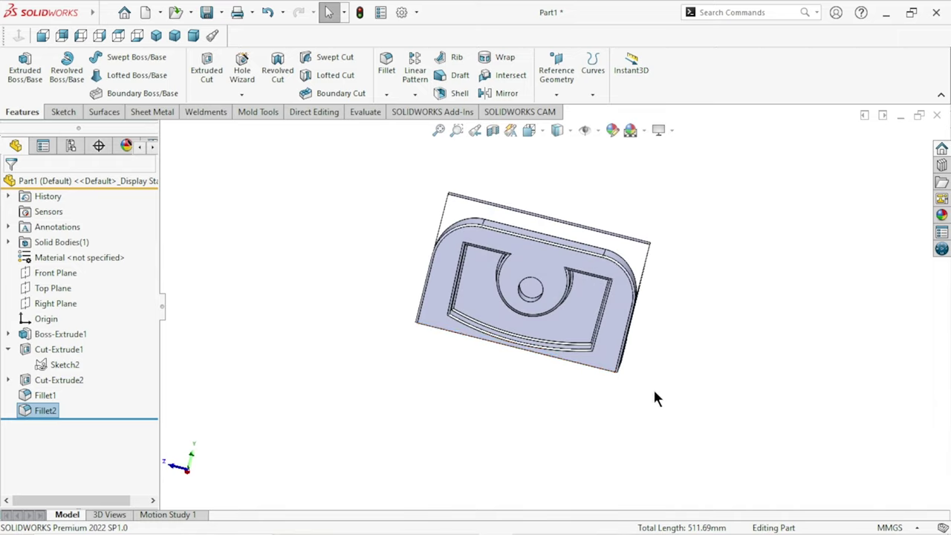
pyautogui.moveTo(669, 392)
pyautogui.mouseDown(button='middle')
pyautogui.moveTo(616, 393)
pyautogui.moveTo(558, 423)
pyautogui.moveTo(576, 423)
pyautogui.mouseUp(button='middle')
pyautogui.click(516, 260)
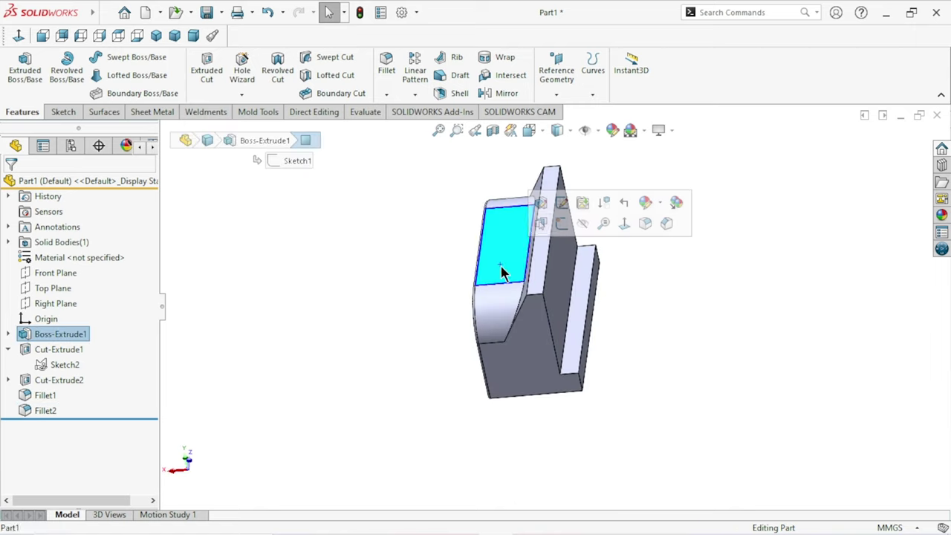
pyautogui.click(559, 224)
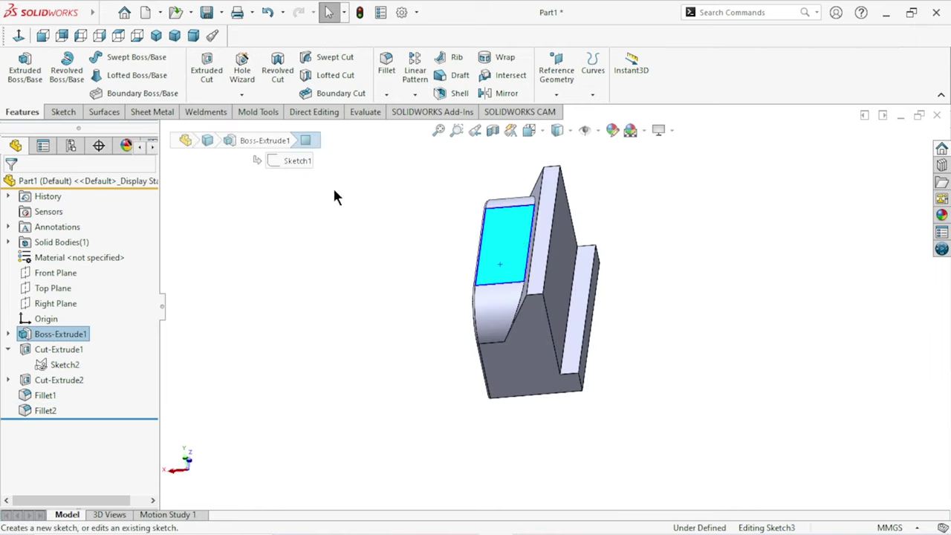
pyautogui.click(19, 35)
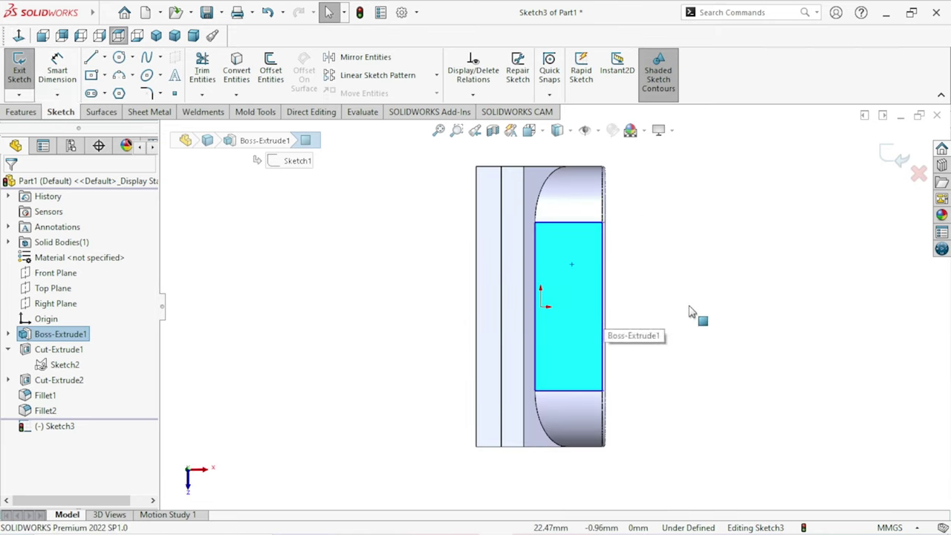
# - Draw a vertical construction centerline from the face's top edge to its bottom edge
pyautogui.click(105, 57)
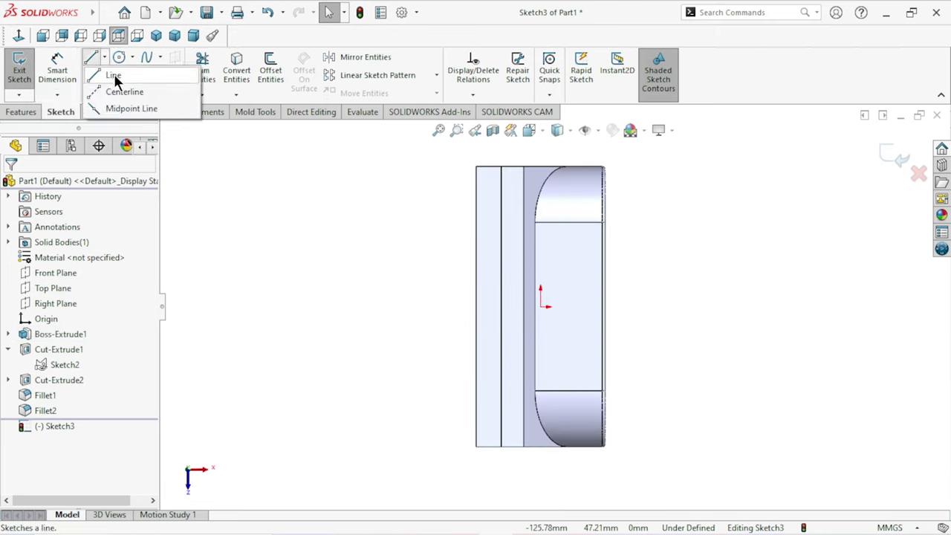
pyautogui.click(111, 89)
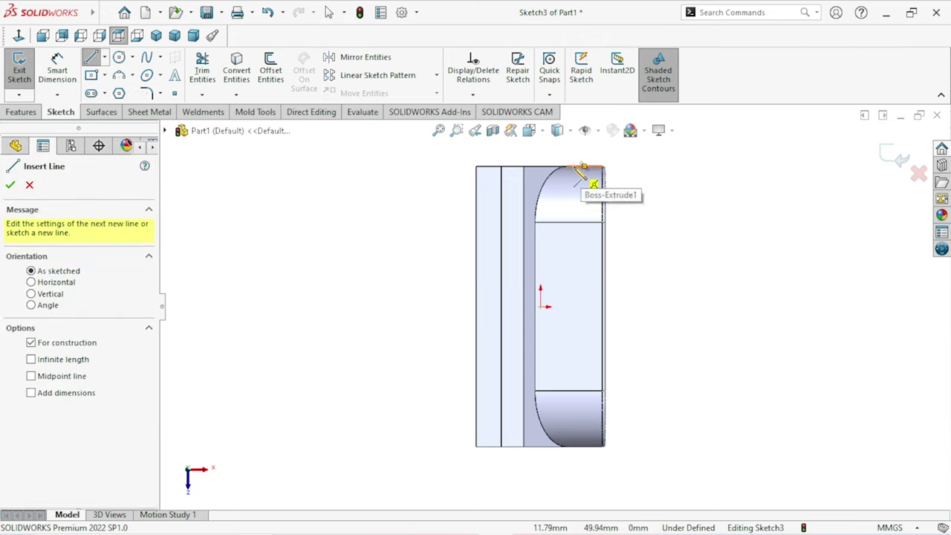
pyautogui.moveTo(576, 167); pyautogui.dragTo(573, 447)
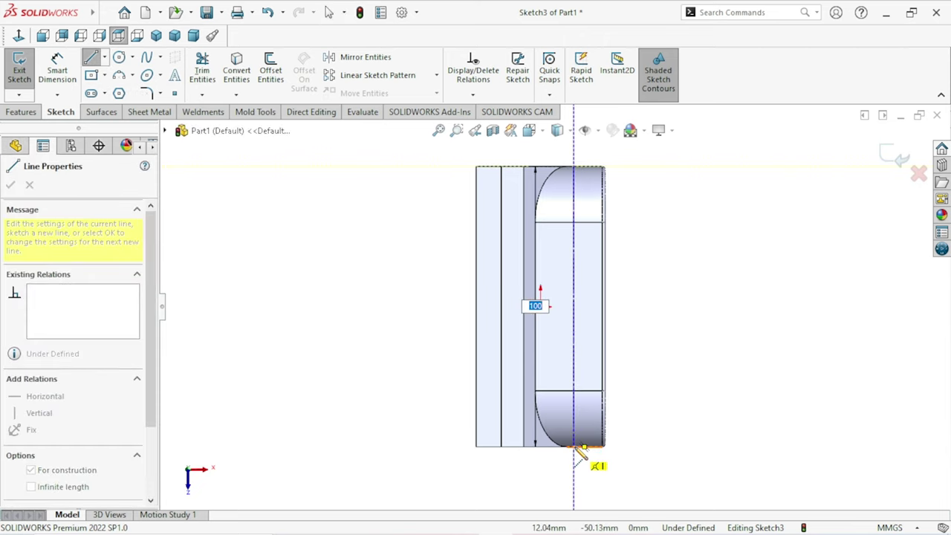
pyautogui.rightClick(646, 361)
pyautogui.click(663, 367)
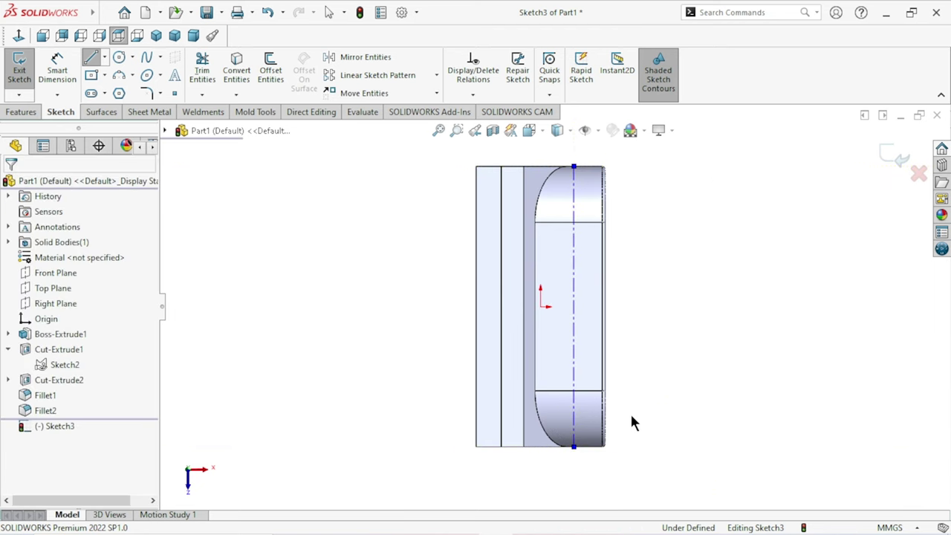
pyautogui.press('z')
pyautogui.scroll(-2, 627, 404)
pyautogui.click(49, 78)
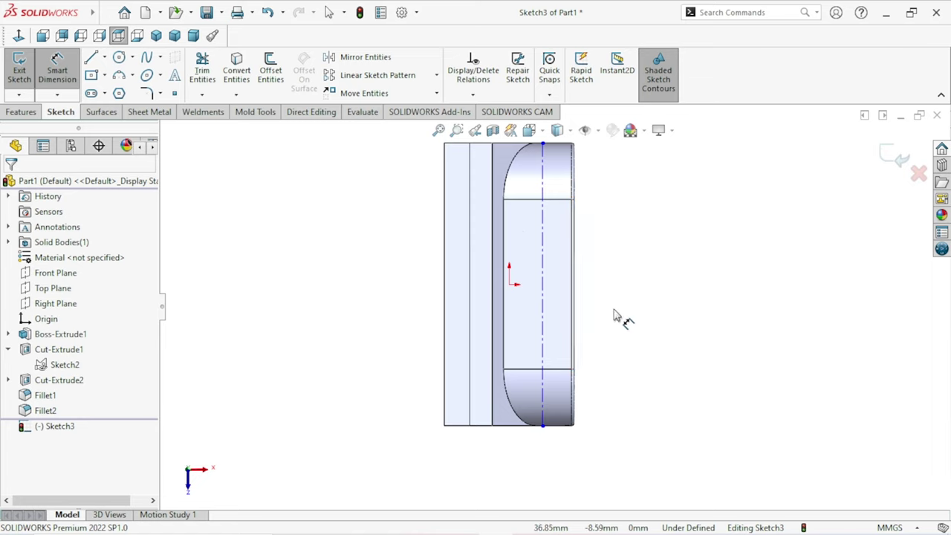
pyautogui.moveTo(629, 322); pyautogui.dragTo(654, 356, button='middle')
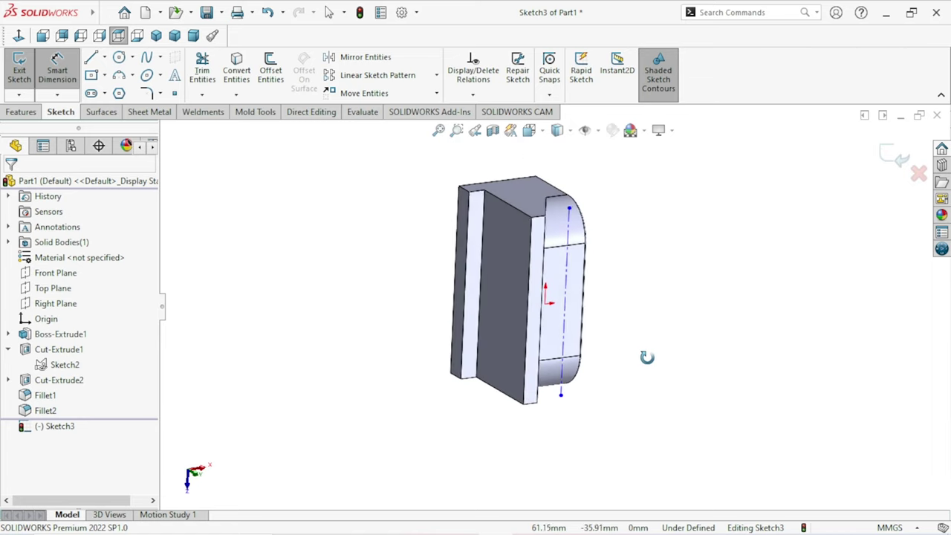
# - Dimension the centerline 10 mm from the face's right edge
pyautogui.click(19, 36)
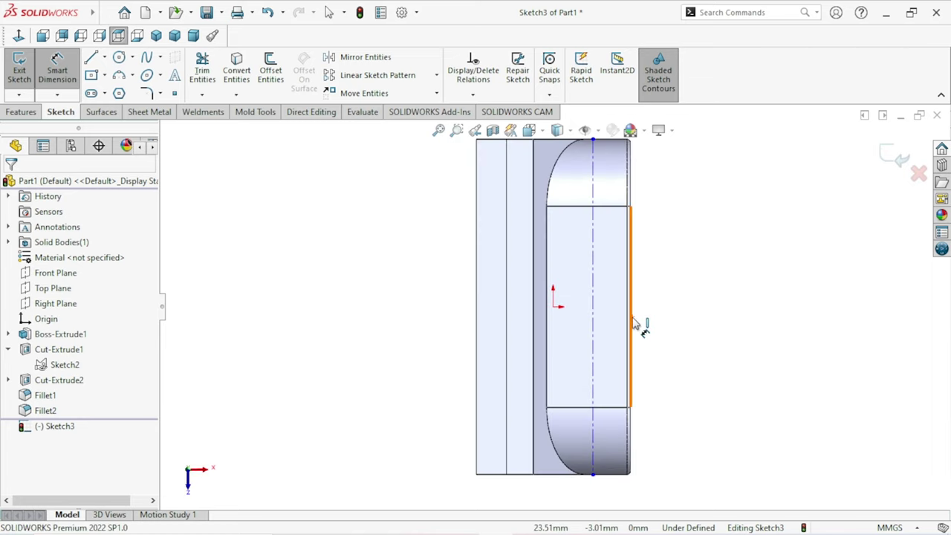
pyautogui.click(633, 322)
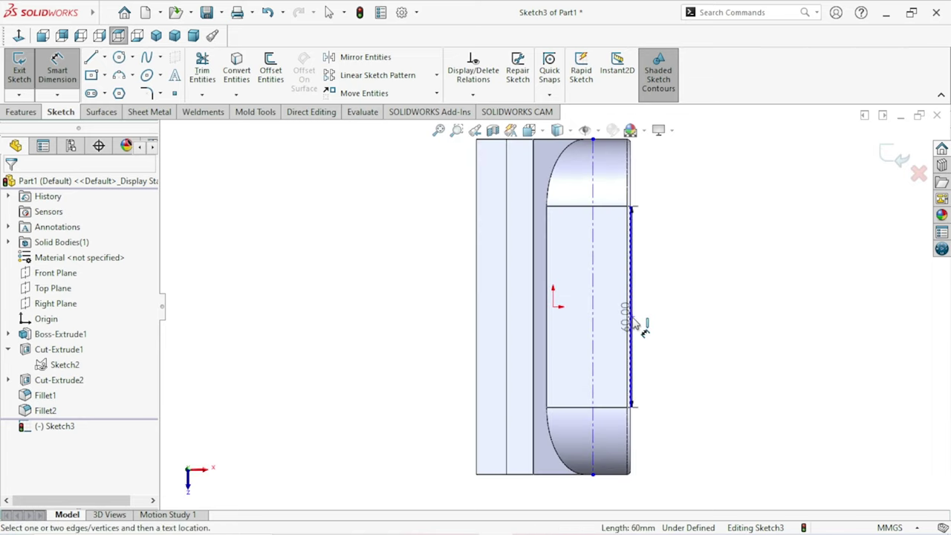
pyautogui.click(592, 340)
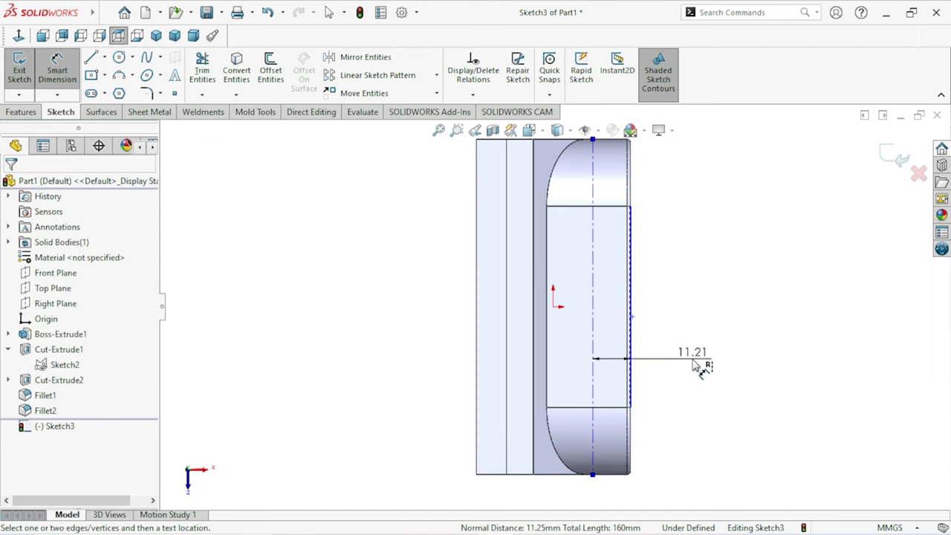
pyautogui.click(696, 365)
pyautogui.write('10')
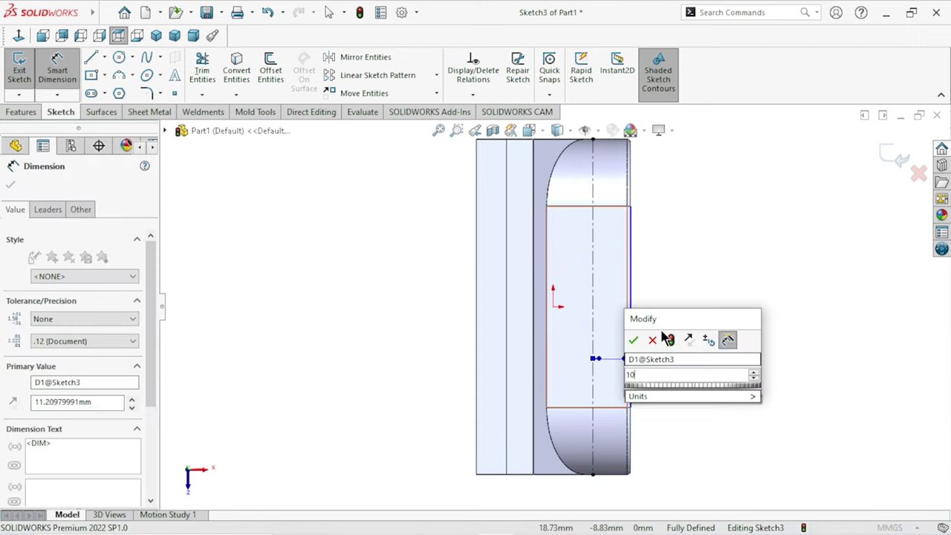
pyautogui.press('Return')
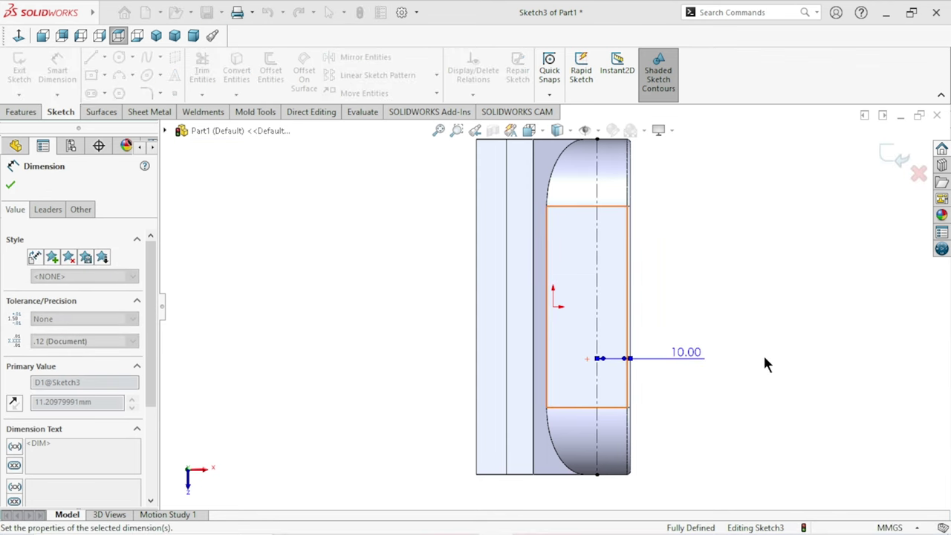
pyautogui.scroll(1, 682, 379)
pyautogui.scroll(-2, 668, 349)
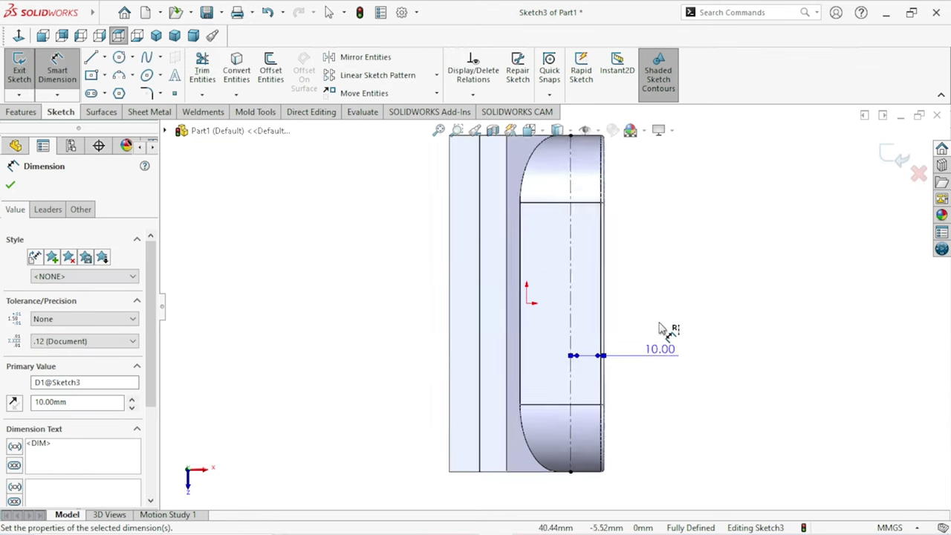
pyautogui.scroll(-1, 657, 336)
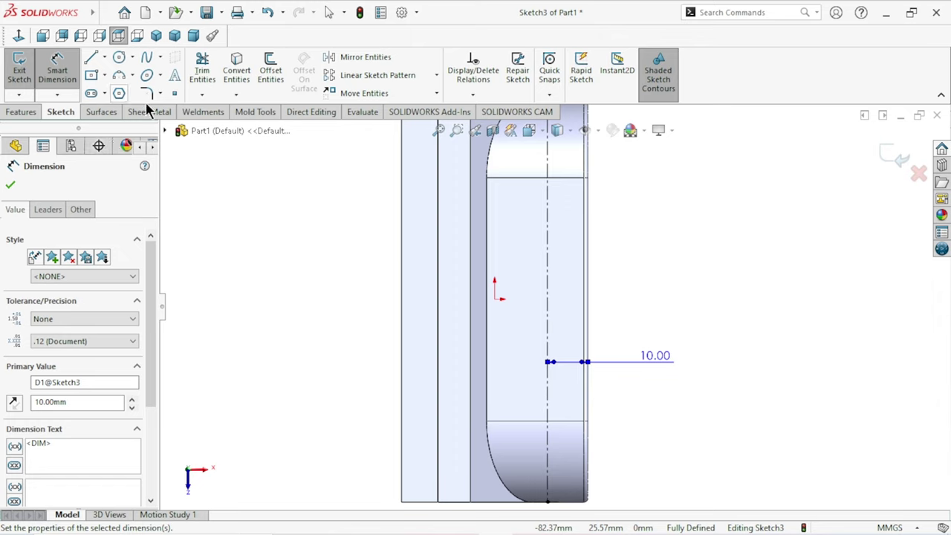
# - Place a sketch point on the centerline and exit the sketch
pyautogui.click(175, 94)
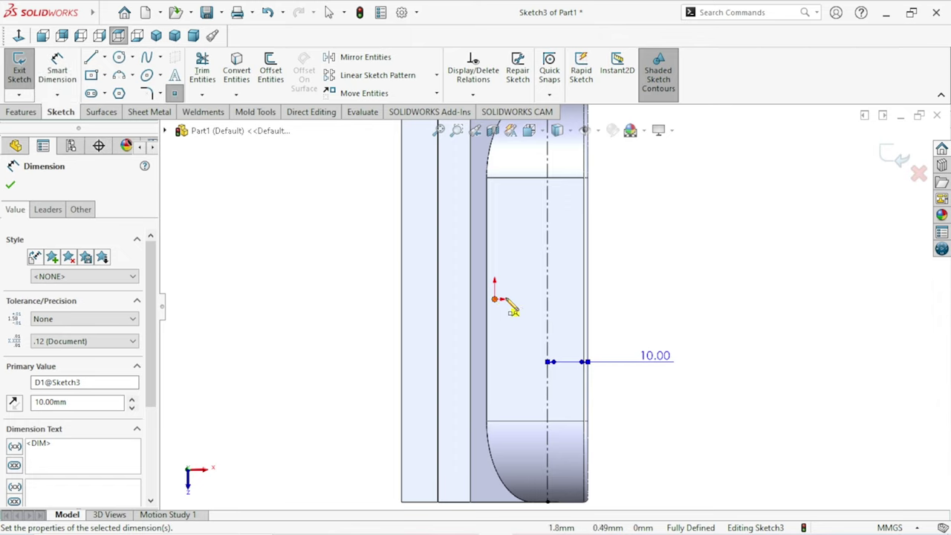
pyautogui.click(547, 299)
pyautogui.rightClick(637, 287)
pyautogui.click(649, 294)
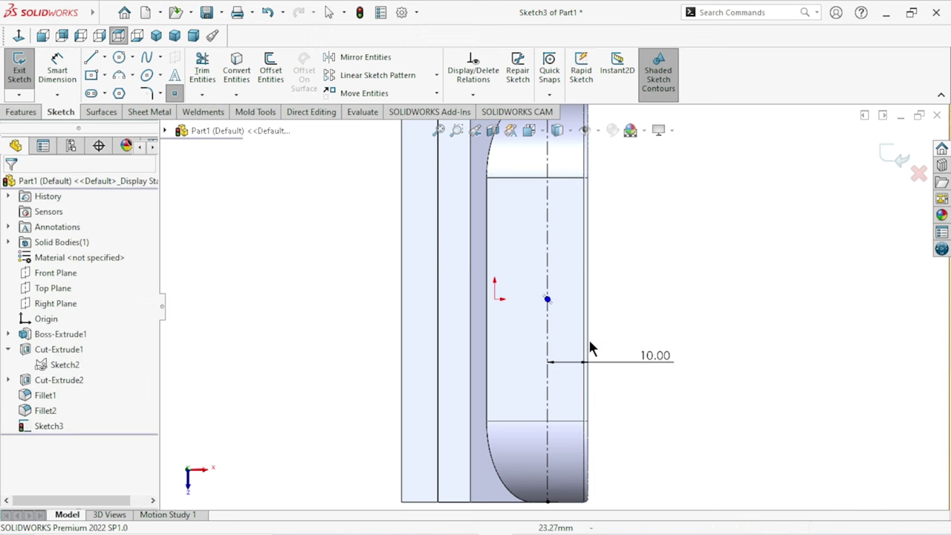
pyautogui.click(895, 157)
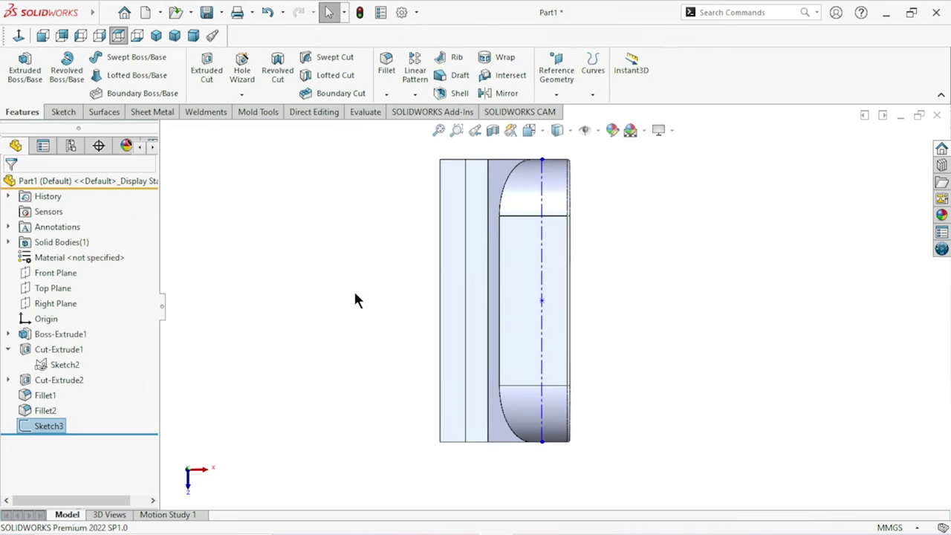
# - Start a Hole Wizard hole on the end face as an ISO Tapped hole, size M6
pyautogui.click(520, 303)
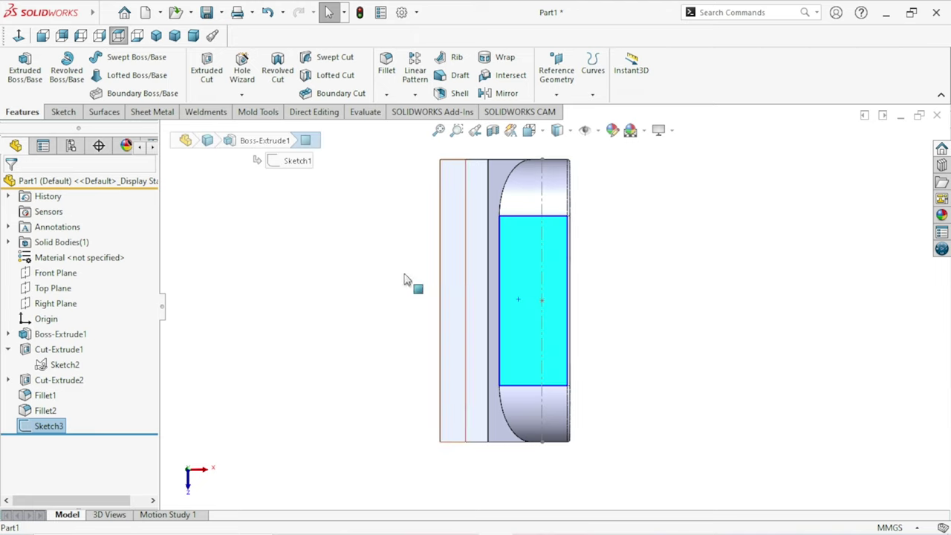
pyautogui.click(240, 77)
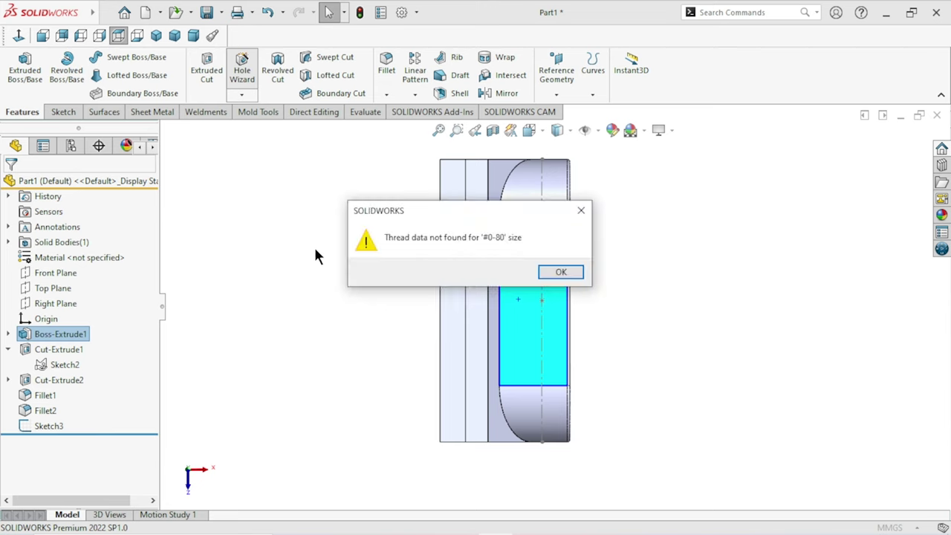
pyautogui.click(560, 273)
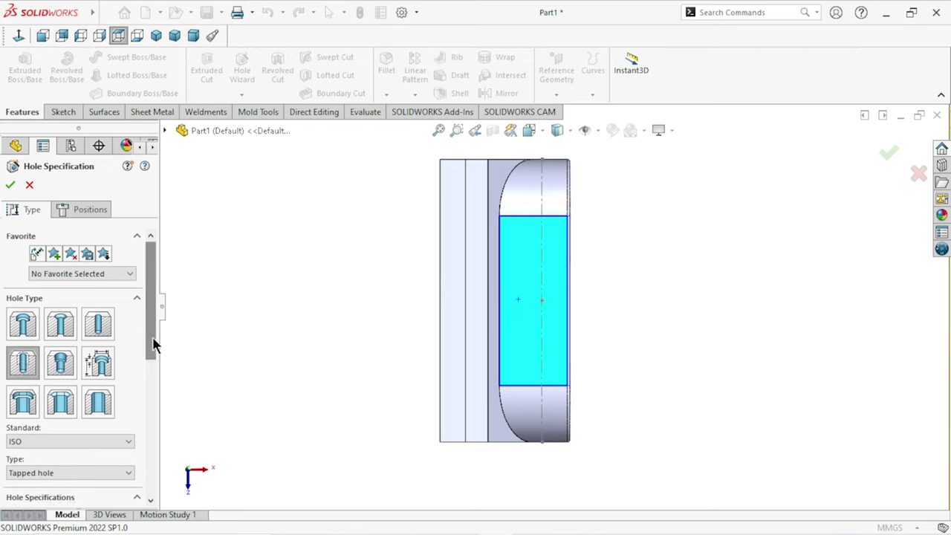
pyautogui.scroll(-3, 153, 344)
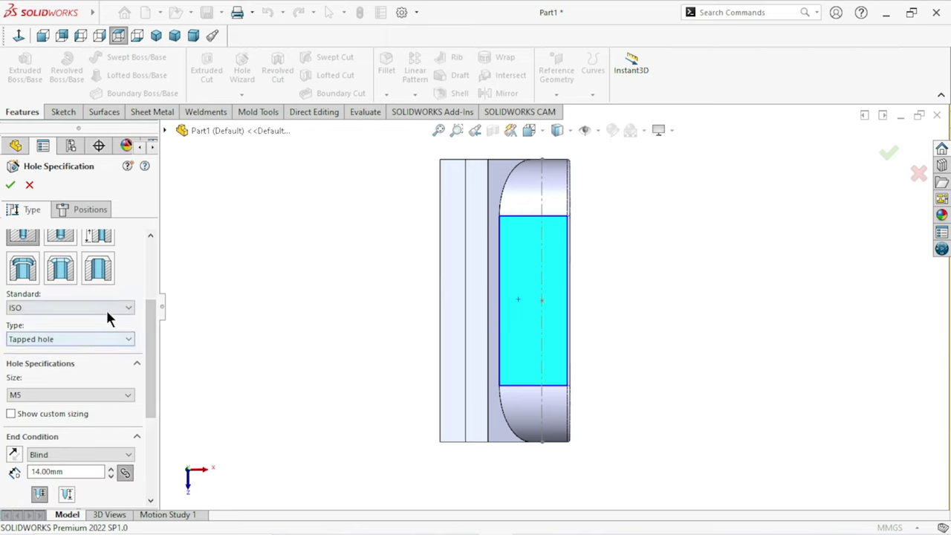
pyautogui.click(103, 308)
pyautogui.click(65, 338)
pyautogui.click(81, 338)
pyautogui.click(26, 369)
pyautogui.click(56, 396)
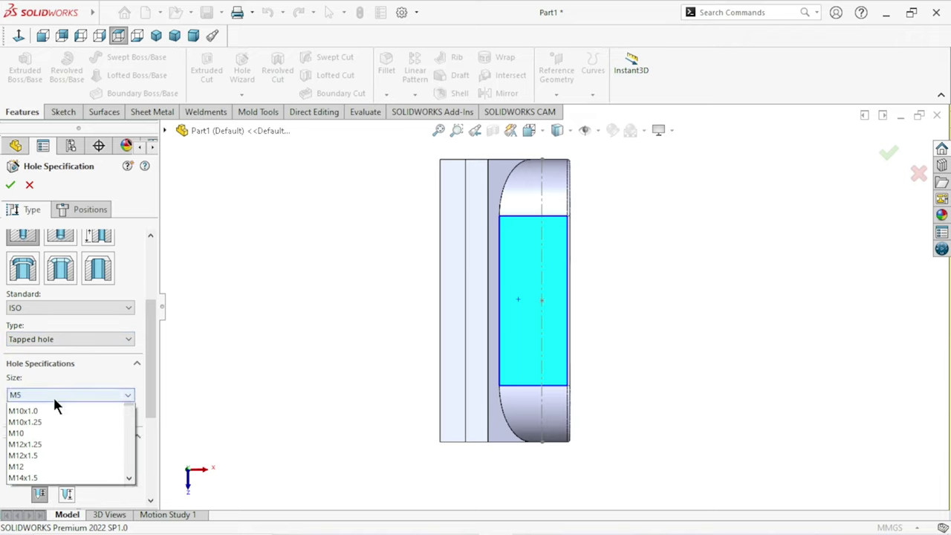
pyautogui.click(32, 425)
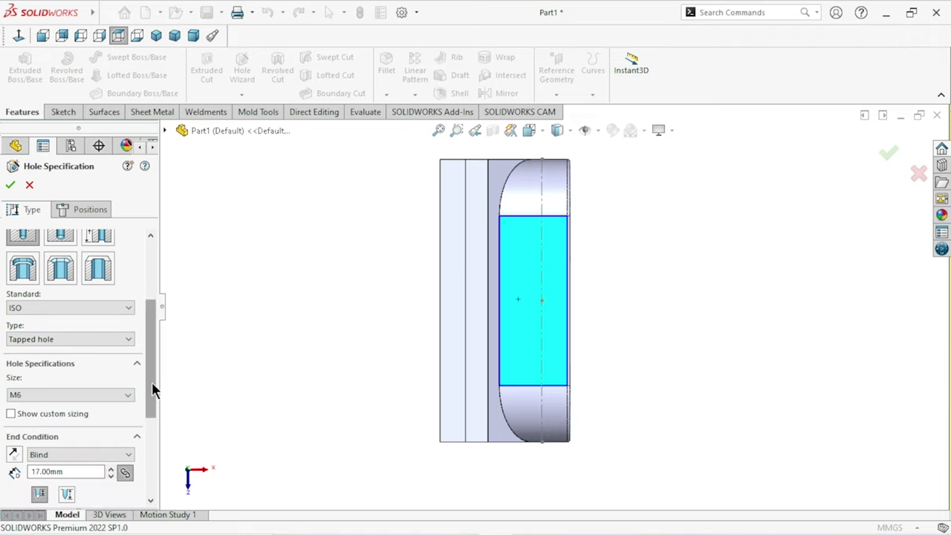
# - Make the M6 hole run Up To Next and centre it on the sketch point
pyautogui.scroll(-2, 151, 382)
pyautogui.click(54, 393)
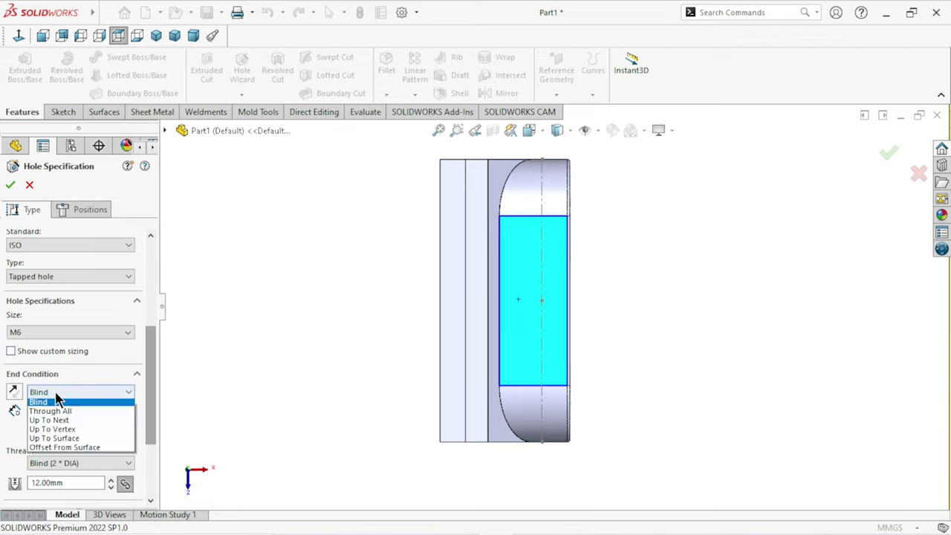
pyautogui.click(63, 422)
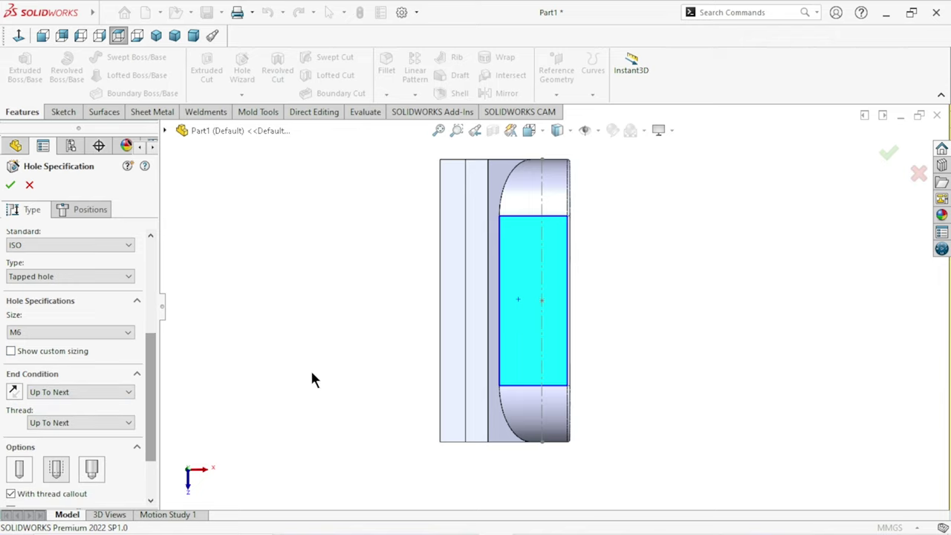
pyautogui.click(66, 209)
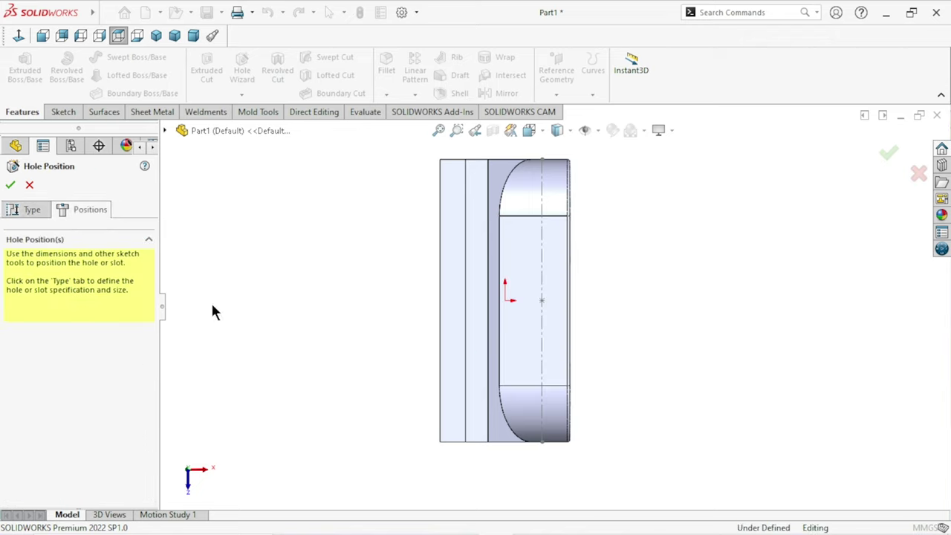
pyautogui.click(541, 301)
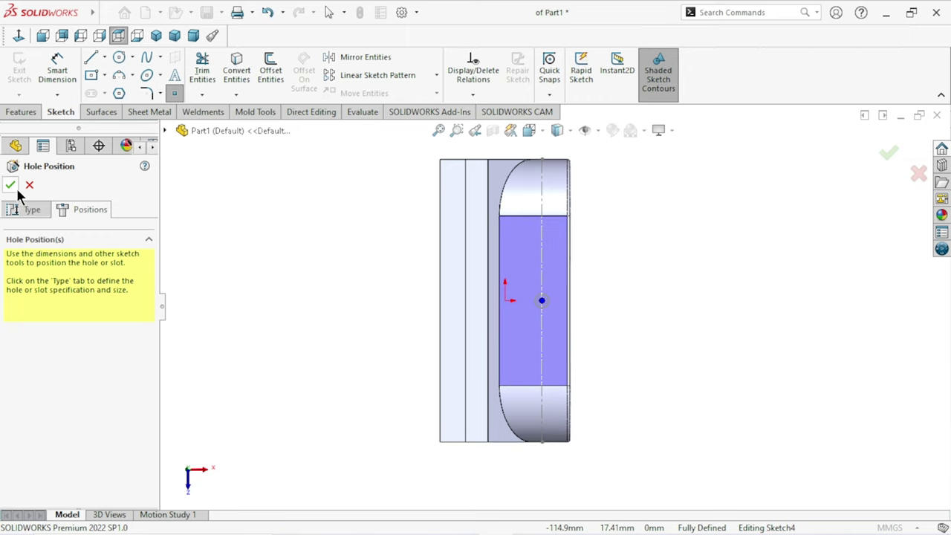
pyautogui.moveTo(644, 359)
pyautogui.mouseDown(button='middle')
pyautogui.moveTo(642, 290)
pyautogui.moveTo(589, 270)
pyautogui.mouseUp(button='middle')
pyautogui.scroll(-3, 589, 267)
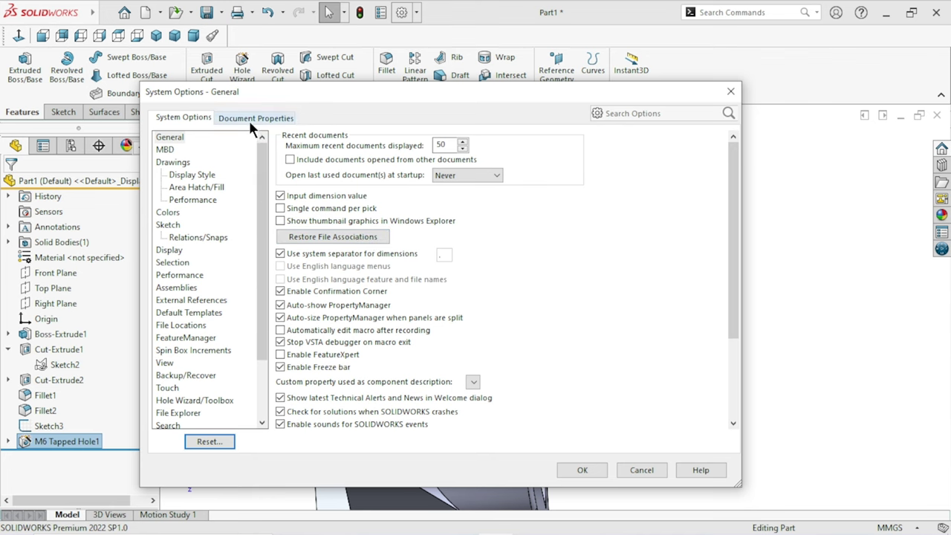
pyautogui.click(252, 118)
pyautogui.click(175, 215)
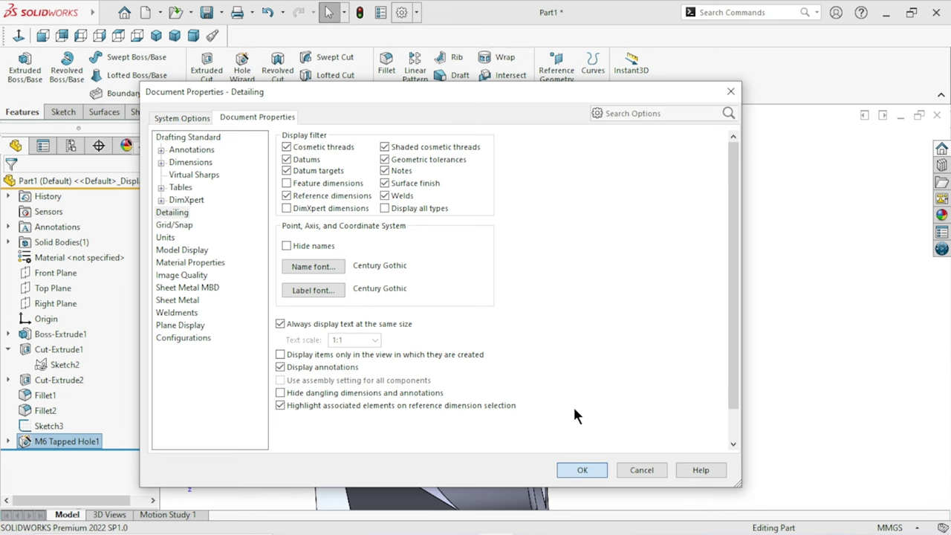
pyautogui.press('Return')
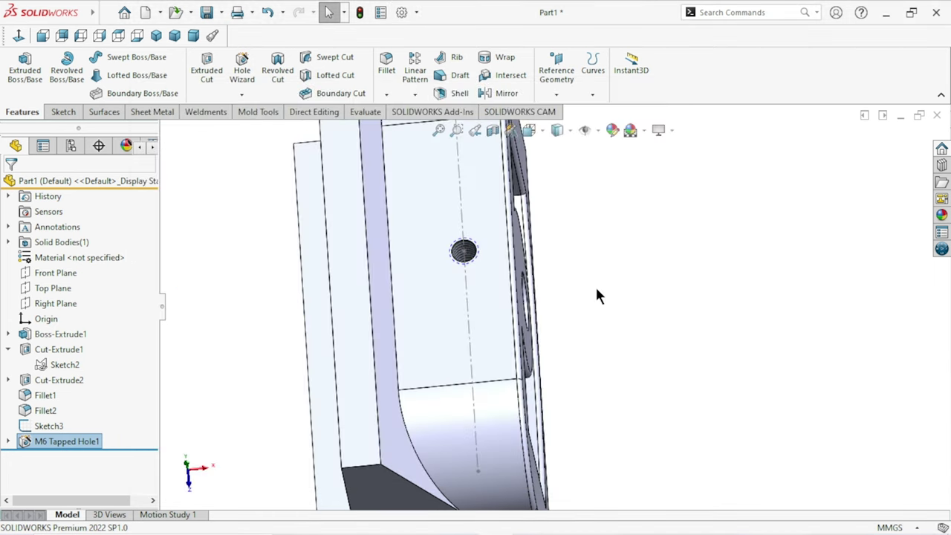
# - Hide the tapped hole's positioning sketch, Sketch3
pyautogui.moveTo(573, 303); pyautogui.dragTo(455, 332, button='middle')
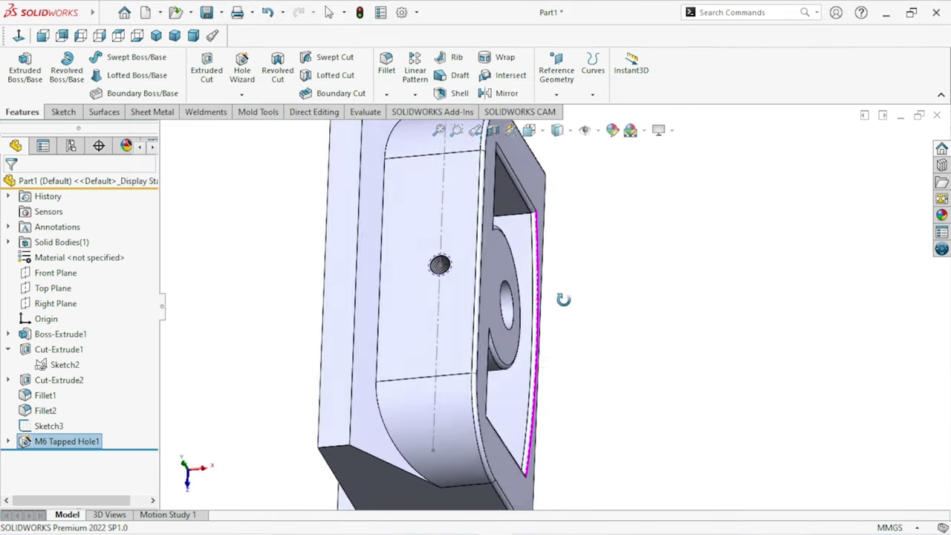
pyautogui.click(451, 327)
pyautogui.click(515, 282)
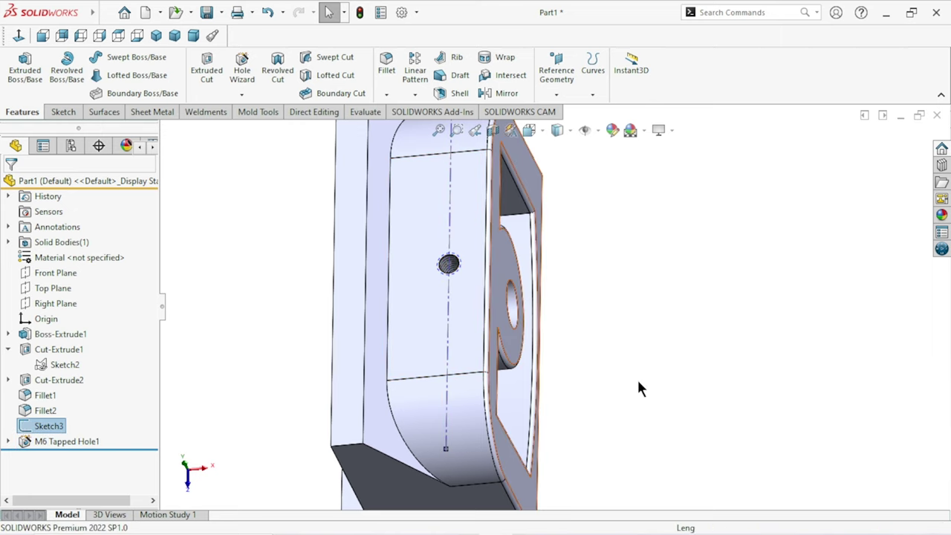
# - Start a new sketch on the block's large front face, viewed normal to it
pyautogui.moveTo(619, 361)
pyautogui.mouseDown(button='middle')
pyautogui.moveTo(682, 329)
pyautogui.moveTo(592, 359)
pyautogui.moveTo(706, 279)
pyautogui.moveTo(704, 205)
pyautogui.moveTo(569, 333)
pyautogui.mouseUp(button='middle')
pyautogui.click(569, 333)
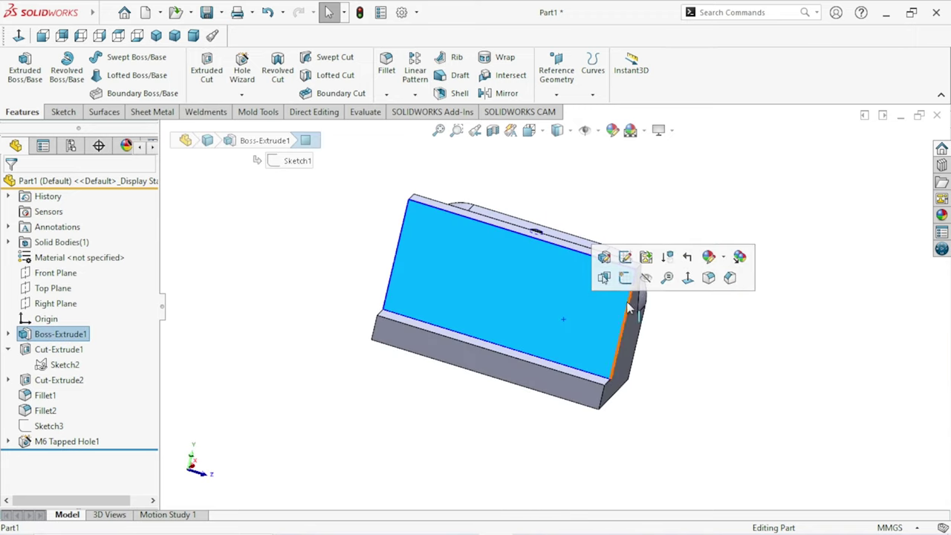
pyautogui.click(626, 279)
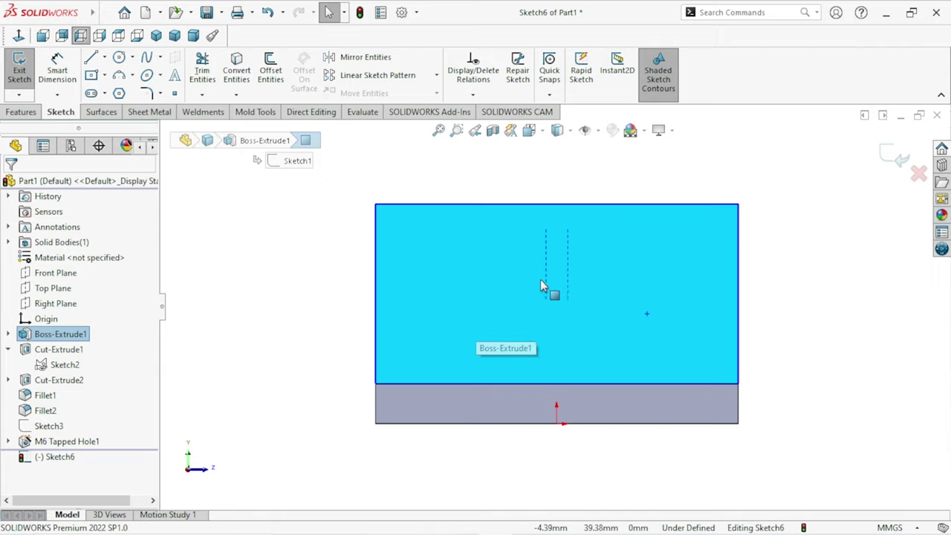
pyautogui.click(269, 293)
# - Draw a horizontal construction centerline across the face from left edge to right edge
pyautogui.click(106, 55)
pyautogui.click(94, 92)
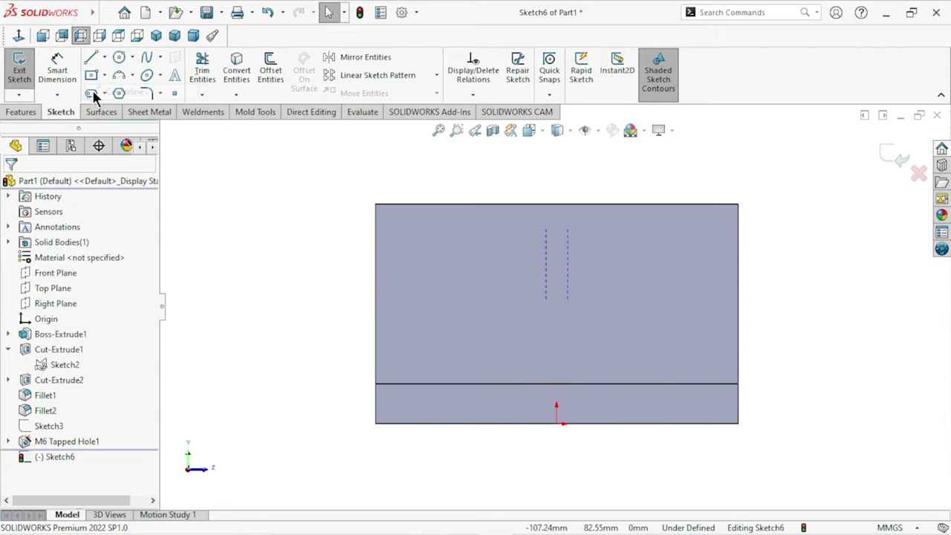
pyautogui.click(376, 329)
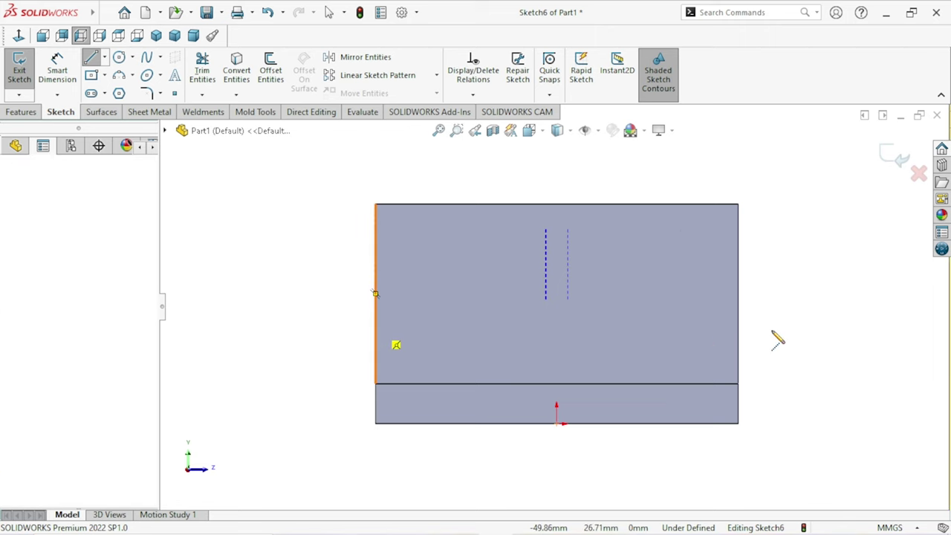
pyautogui.click(740, 328)
pyautogui.rightClick(788, 315)
pyautogui.click(787, 315)
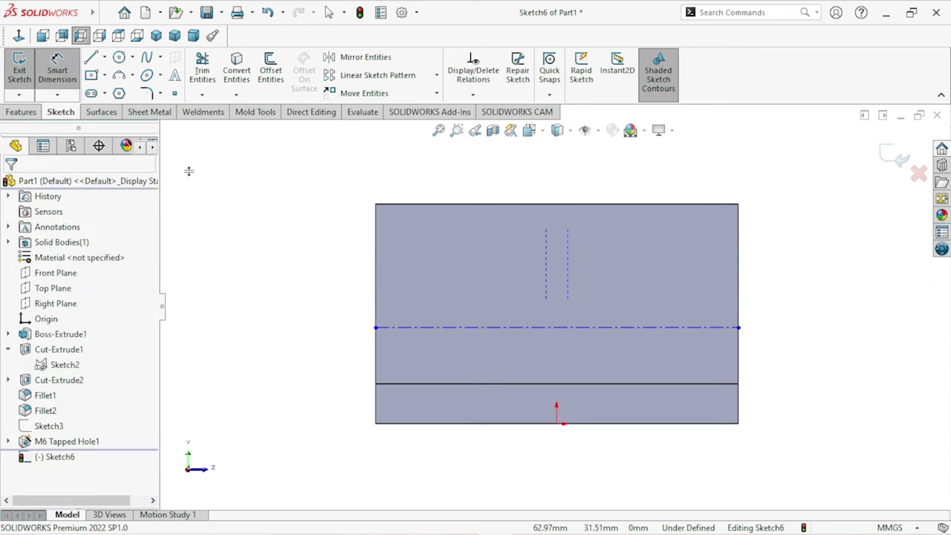
# - Dimension the centerline 30 mm below the top edge
pyautogui.click(661, 204)
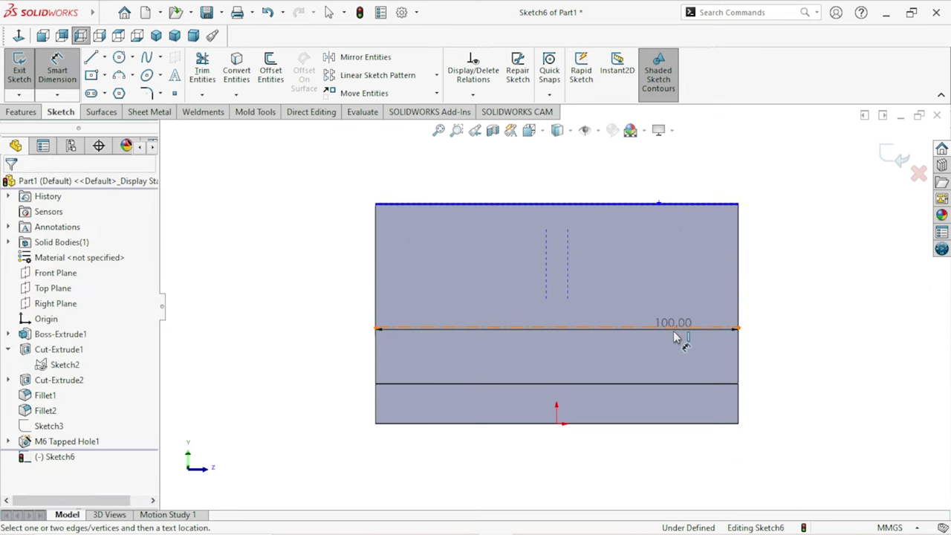
pyautogui.click(676, 328)
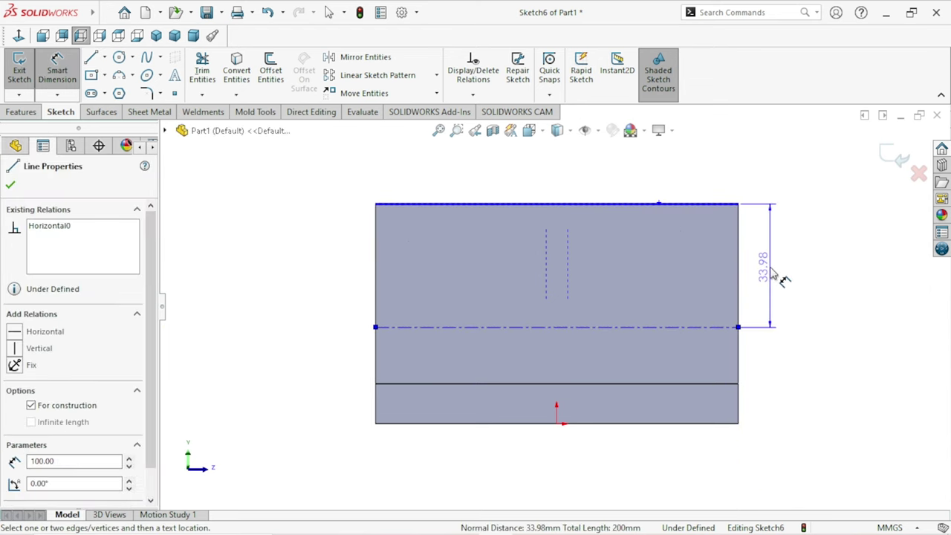
pyautogui.click(774, 278)
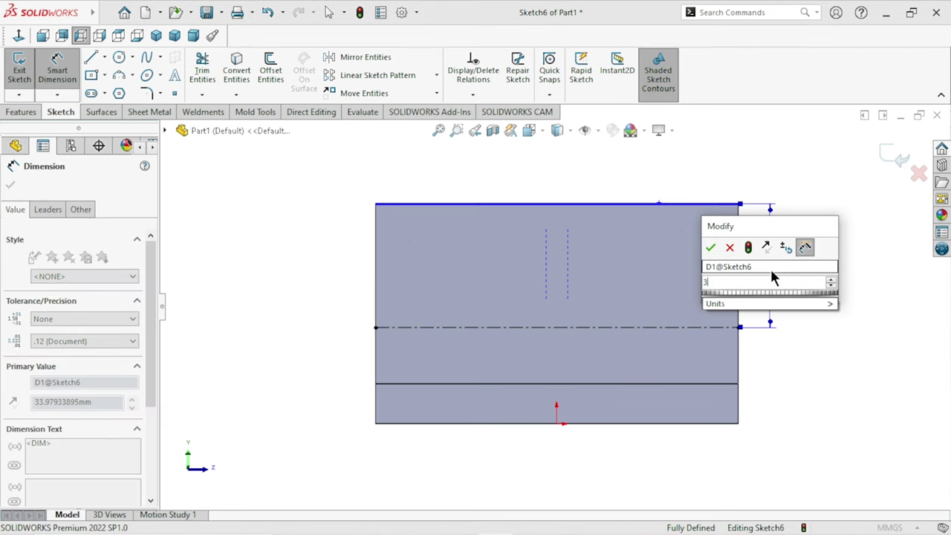
pyautogui.write('30')
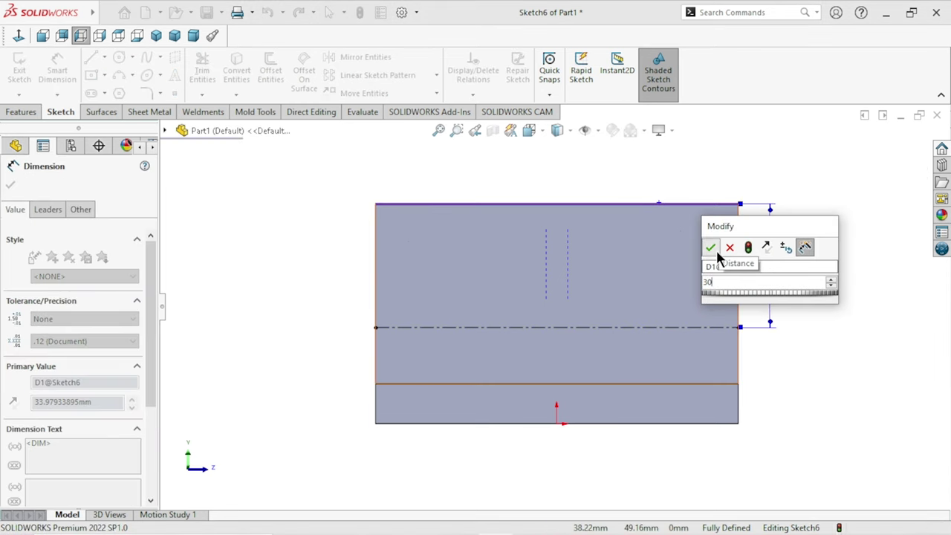
pyautogui.click(711, 248)
pyautogui.scroll(2, 607, 316)
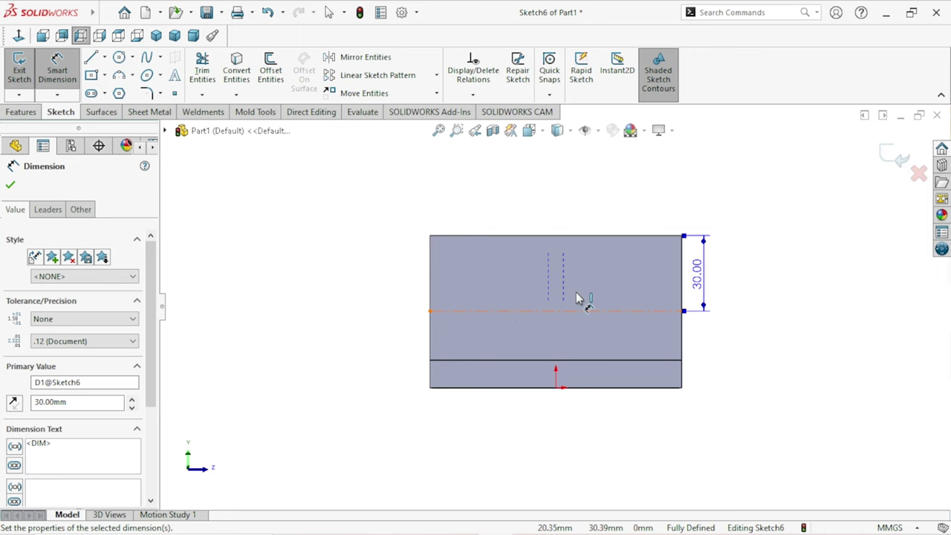
pyautogui.scroll(-1, 599, 295)
pyautogui.click(335, 305)
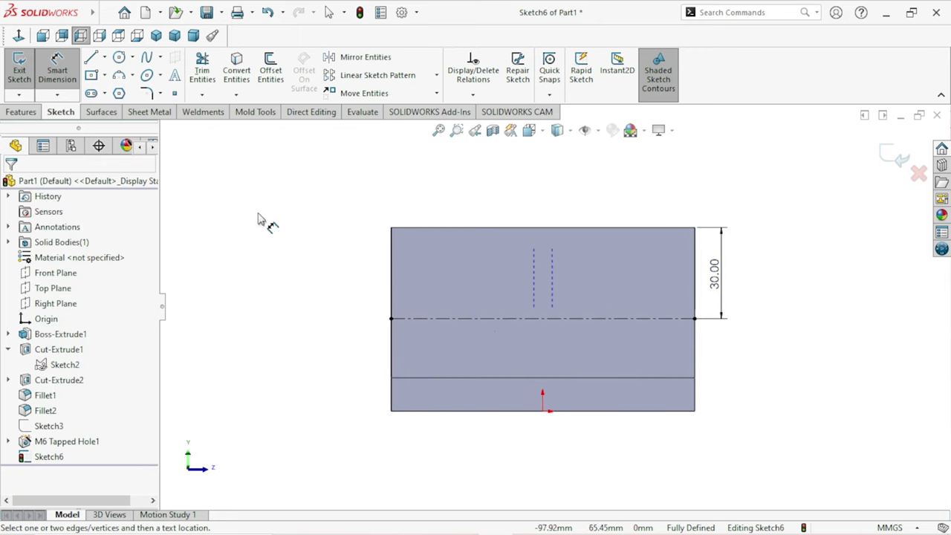
# - Place two sketch points on the centerline, one each side of centre
pyautogui.press('Escape')
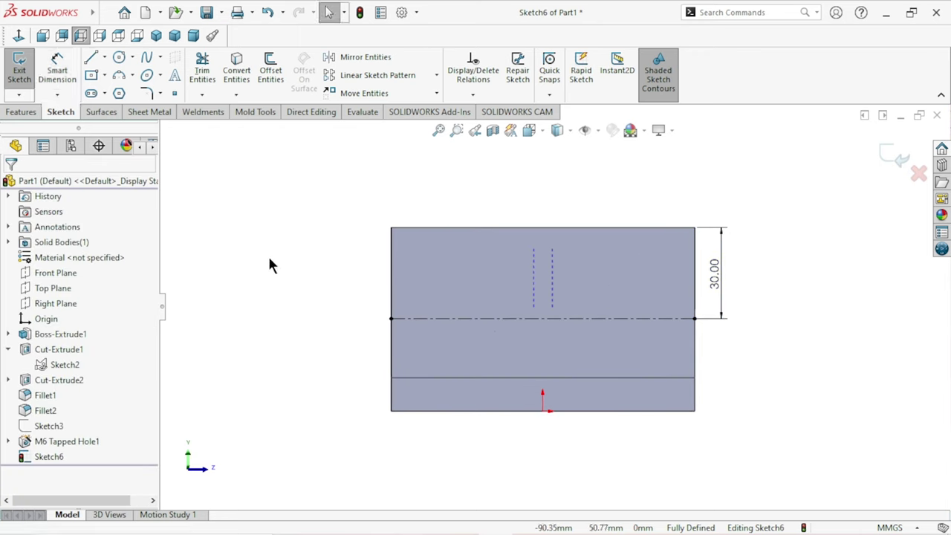
pyautogui.click(456, 318)
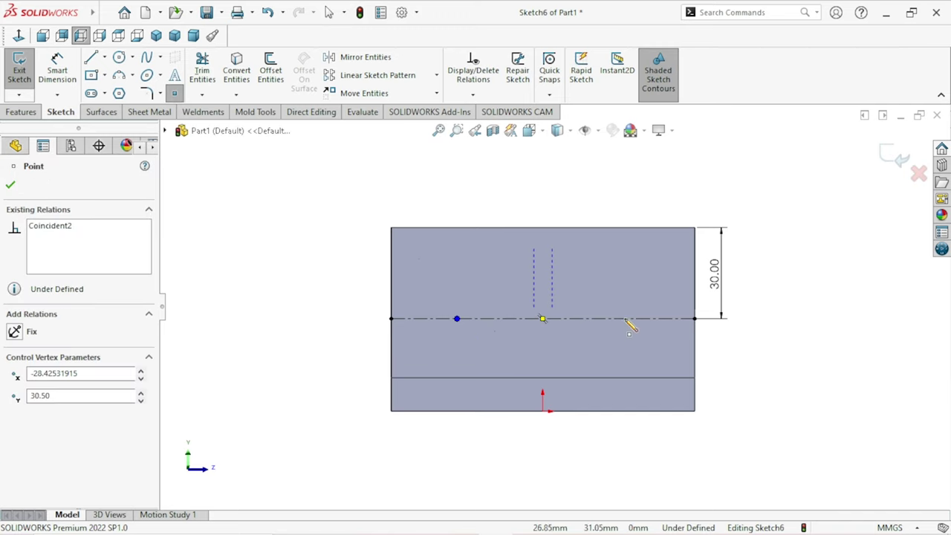
pyautogui.click(632, 319)
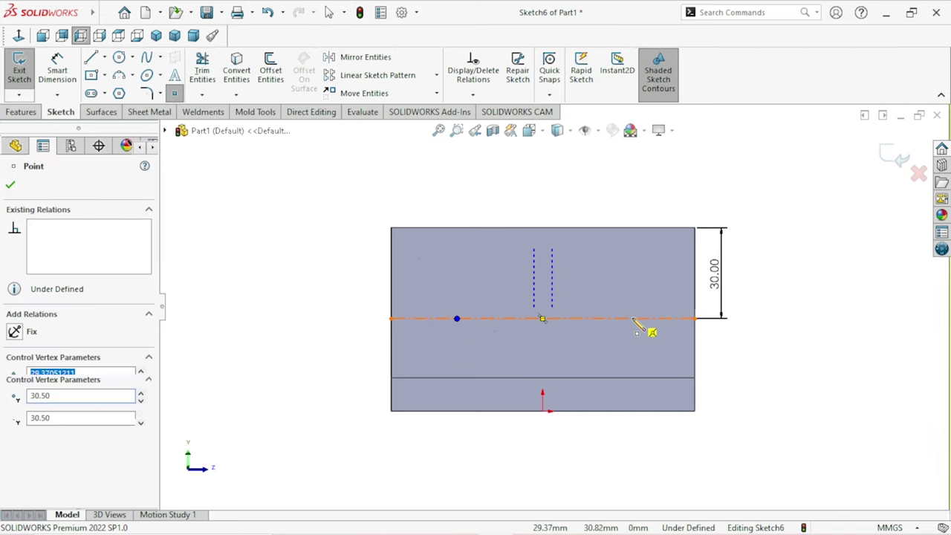
pyautogui.rightClick(313, 284)
pyautogui.click(313, 287)
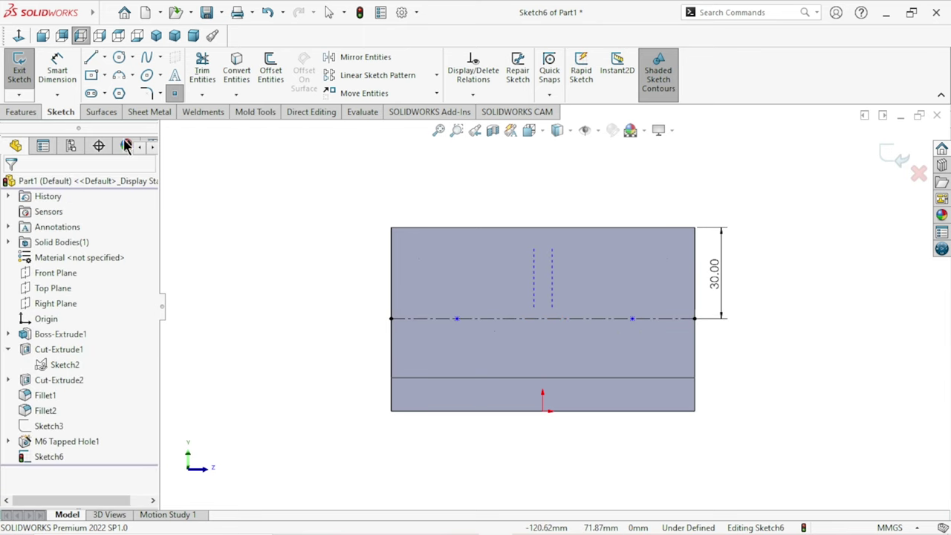
# - Dimension the left point 55/2 mm from the origin and the points 55 mm apart
pyautogui.press('d')
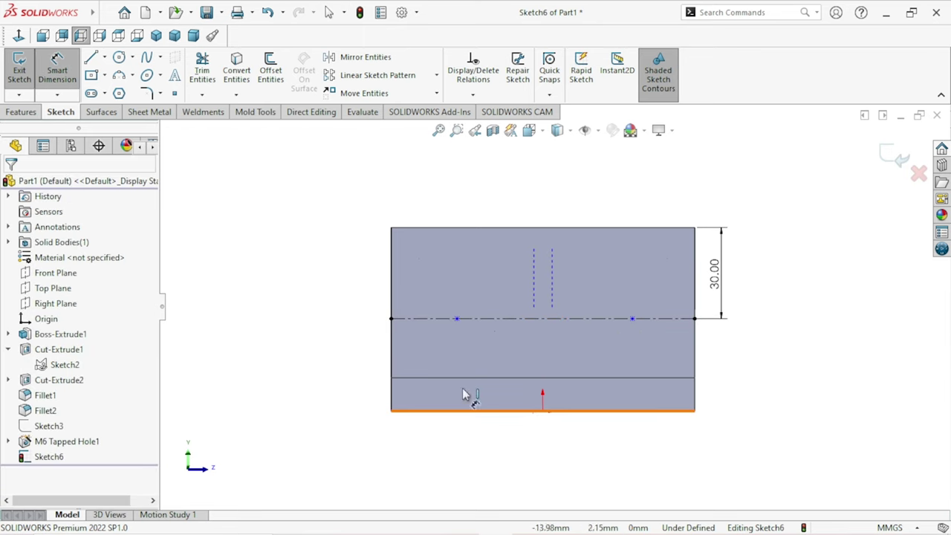
pyautogui.click(458, 320)
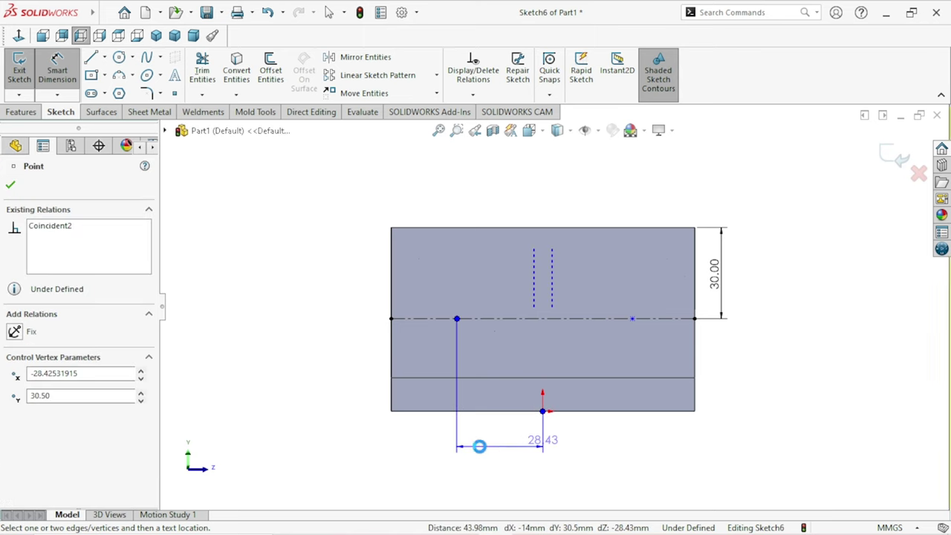
pyautogui.click(481, 444)
pyautogui.write('55/2')
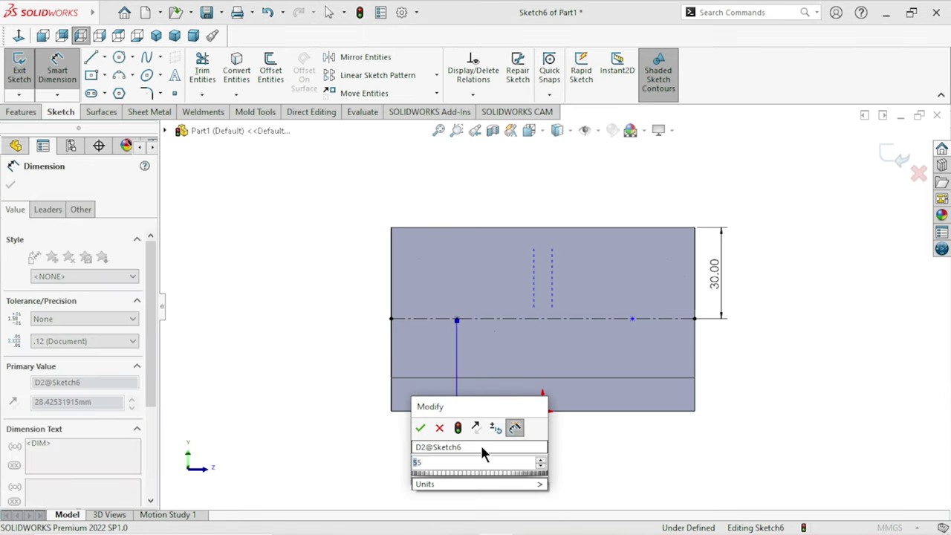
pyautogui.click(419, 426)
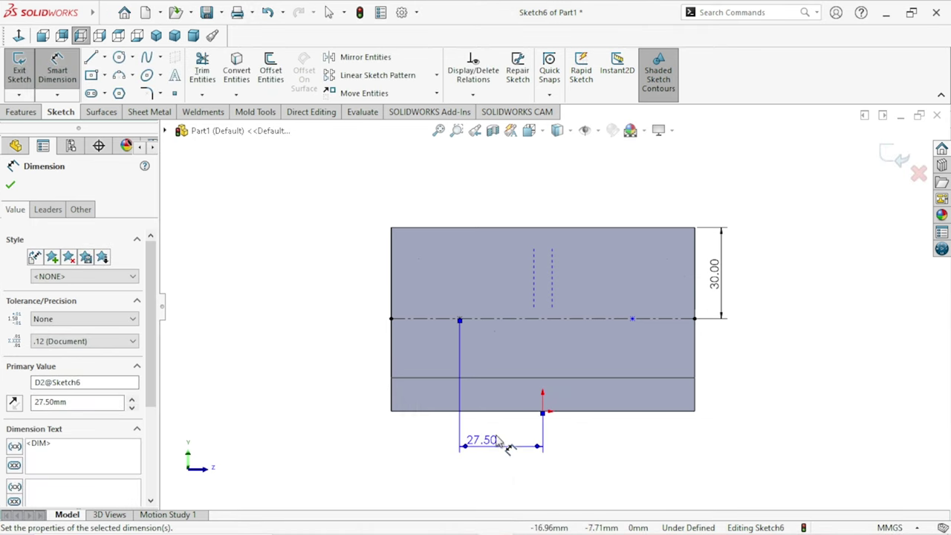
pyautogui.click(460, 319)
pyautogui.click(632, 319)
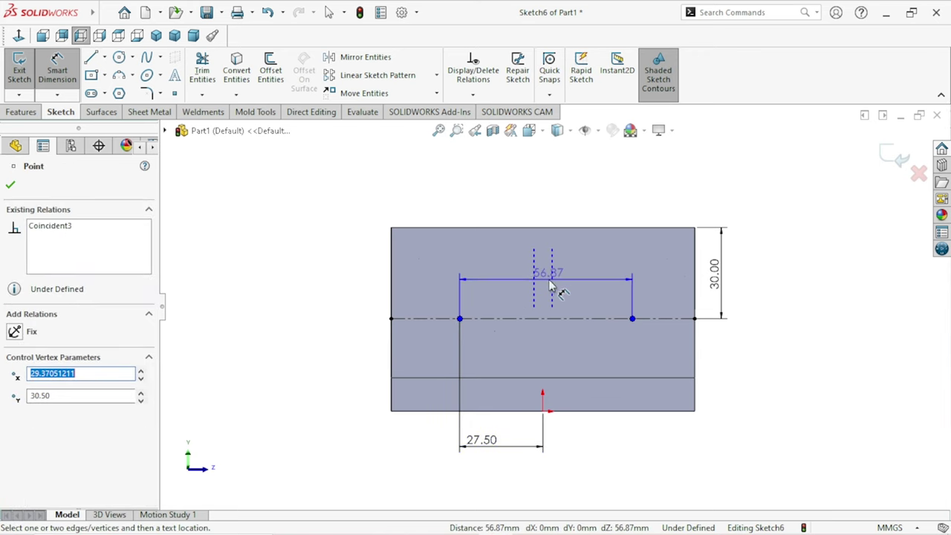
pyautogui.click(552, 351)
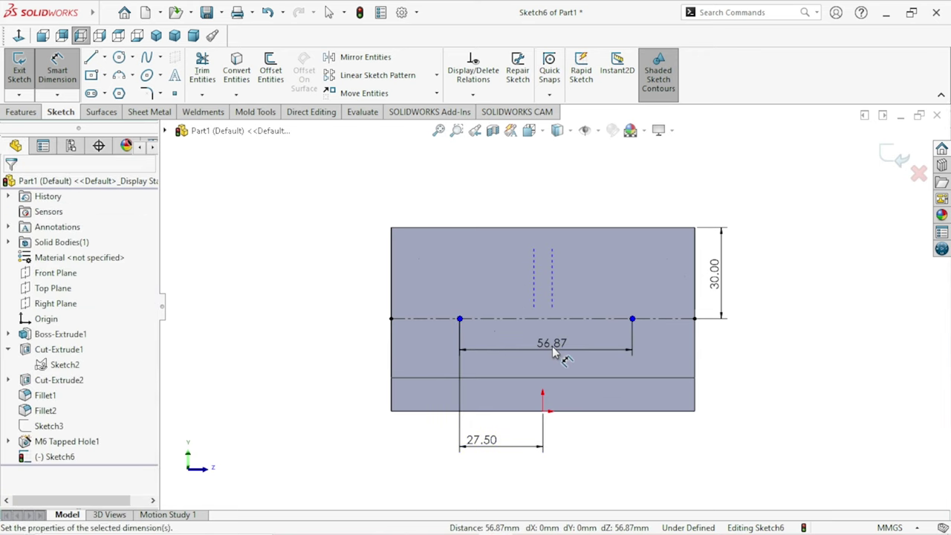
pyautogui.click(552, 346)
pyautogui.write('55')
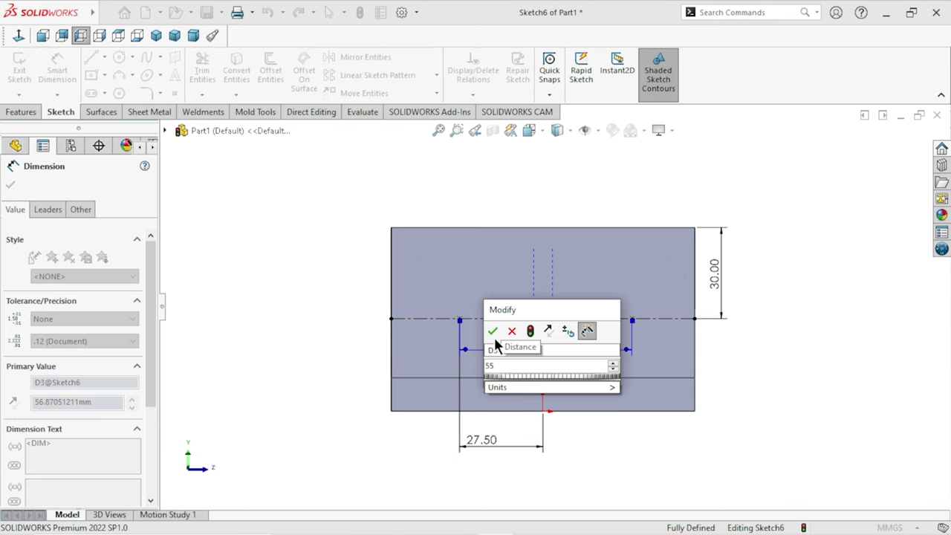
pyautogui.click(493, 331)
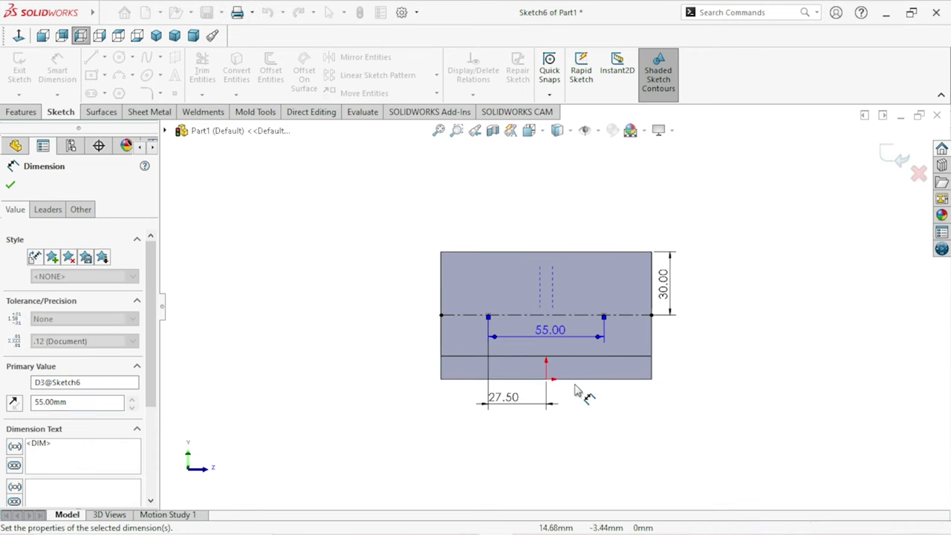
# - Reposition the 27.50 dimension text and exit the sketch
pyautogui.scroll(-2, 547, 367)
pyautogui.moveTo(505, 416); pyautogui.dragTo(520, 349)
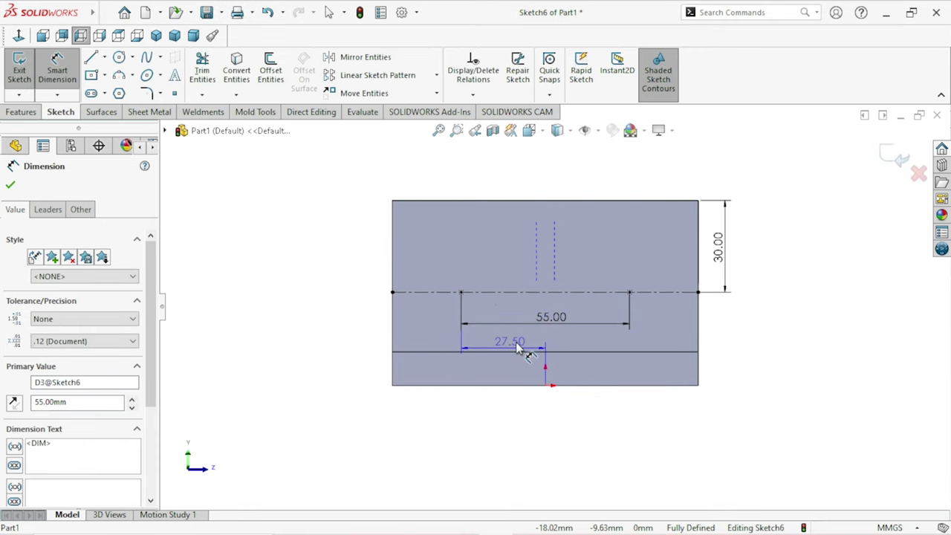
pyautogui.click(510, 418)
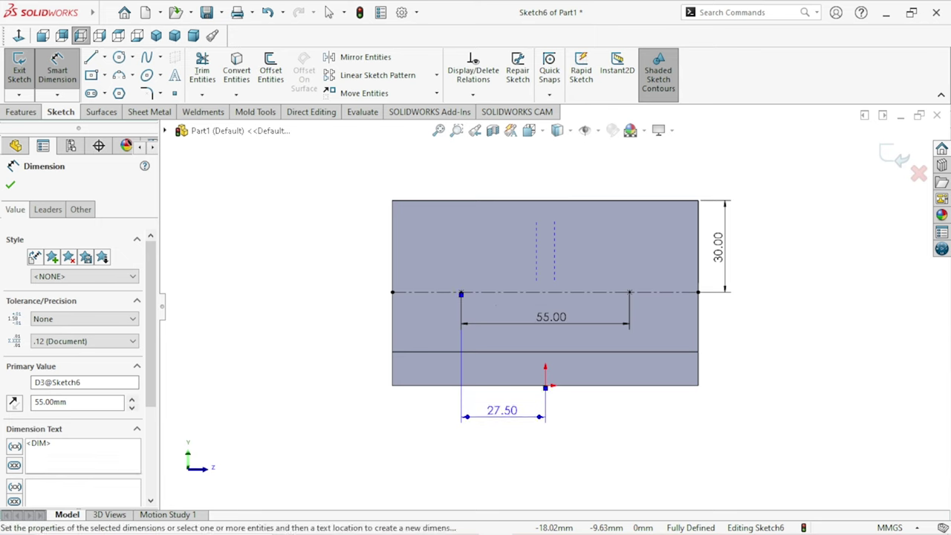
pyautogui.click(653, 435)
pyautogui.scroll(1, 654, 435)
pyautogui.scroll(1, 629, 435)
pyautogui.scroll(-2, 594, 334)
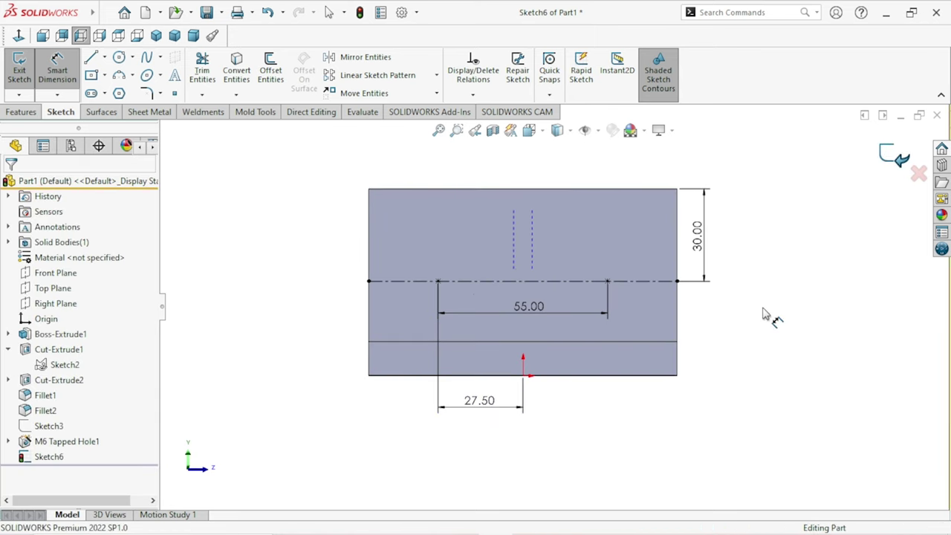
pyautogui.hotkey('ctrl', 'b')
# - Start a Hole Wizard hole on the block's front face, dismissing the missing thread data warning
pyautogui.scroll(-1, 558, 289)
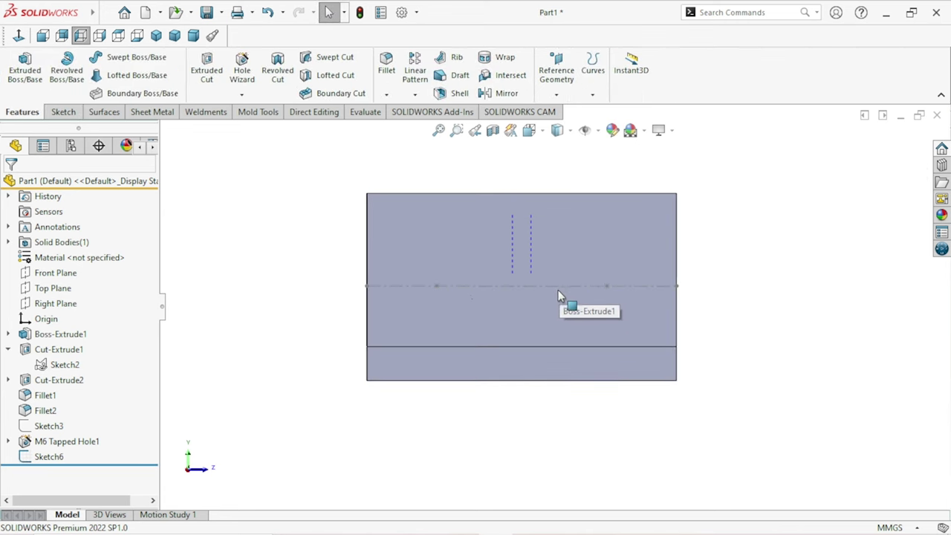
pyautogui.click(447, 259)
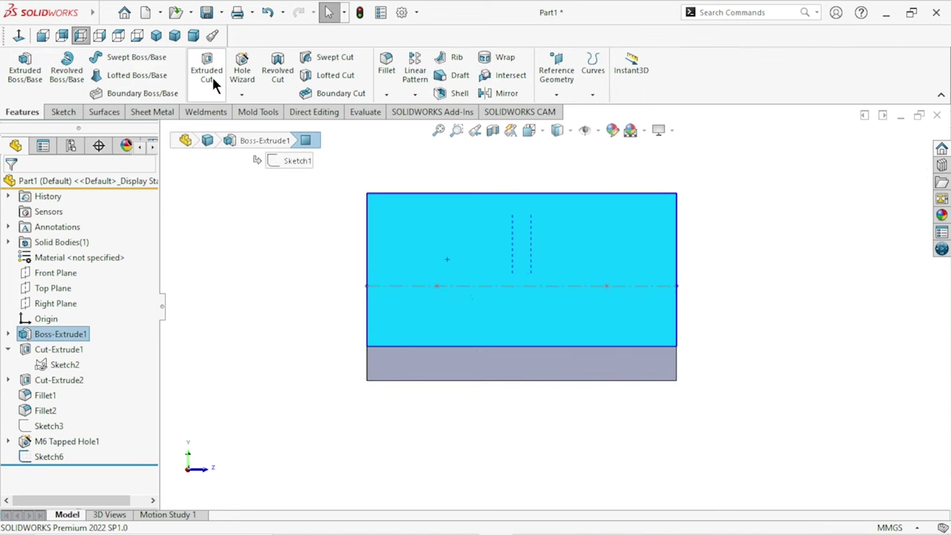
pyautogui.click(240, 72)
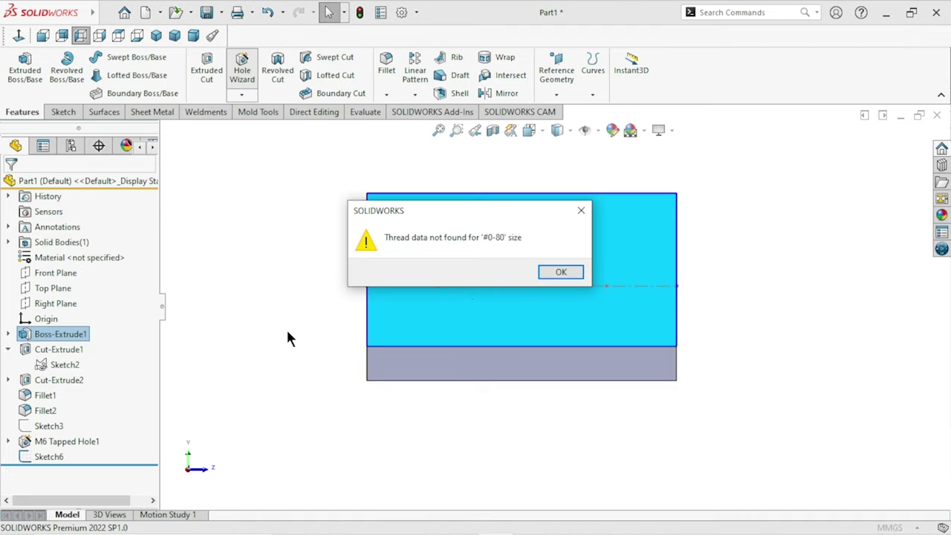
pyautogui.click(553, 272)
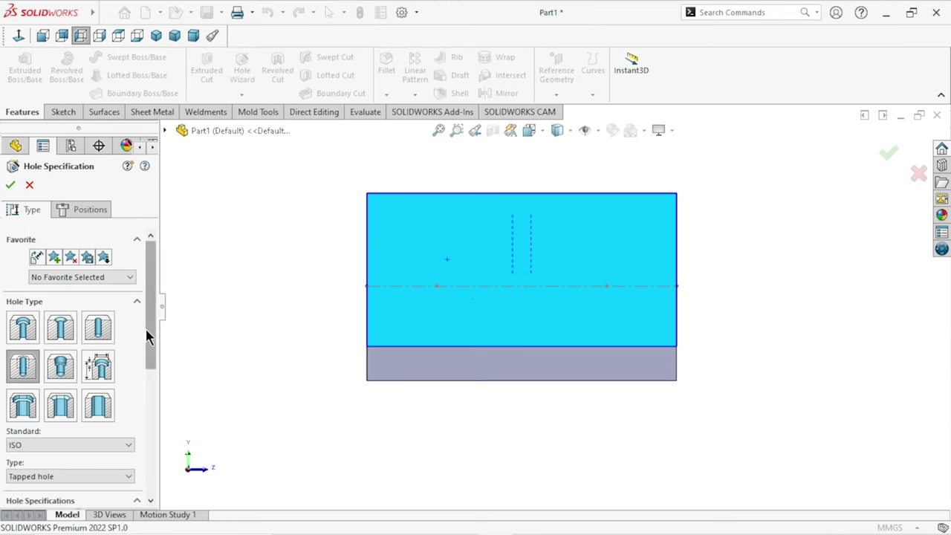
# - Keep the ISO M6 tapped hole and set it to Blind, 17 mm deep with 12 mm thread
pyautogui.moveTo(146, 336); pyautogui.dragTo(146, 408)
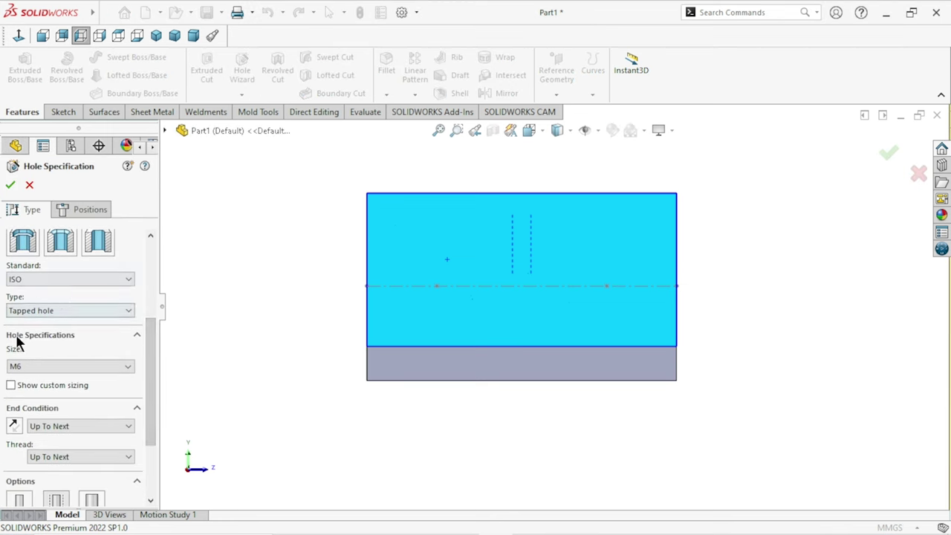
pyautogui.scroll(-2, 153, 383)
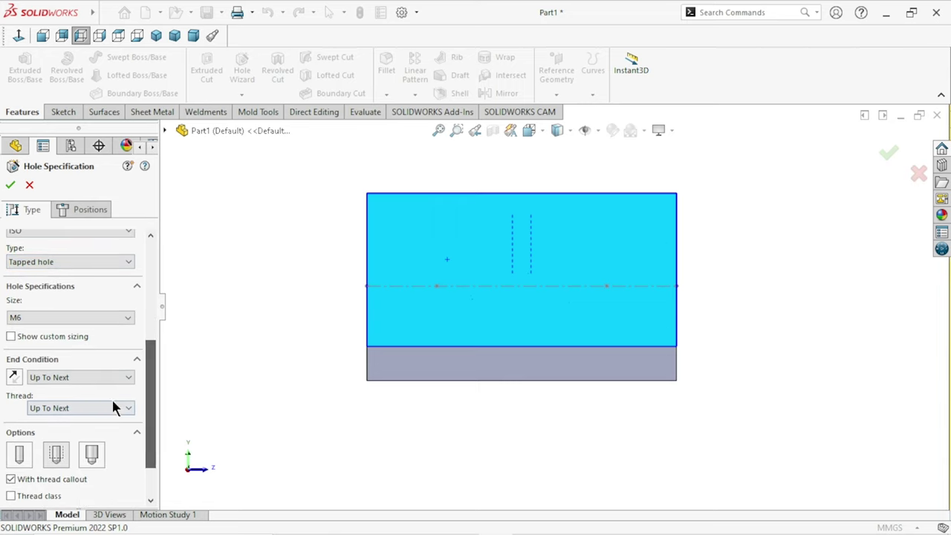
pyautogui.click(89, 378)
pyautogui.click(65, 389)
pyautogui.moveTo(324, 284); pyautogui.dragTo(394, 349, button='middle')
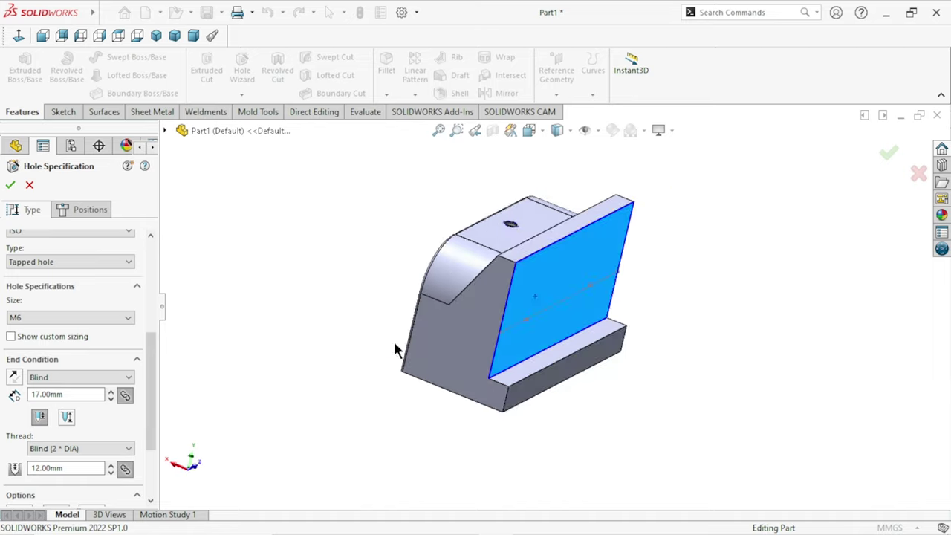
pyautogui.scroll(-3, 517, 329)
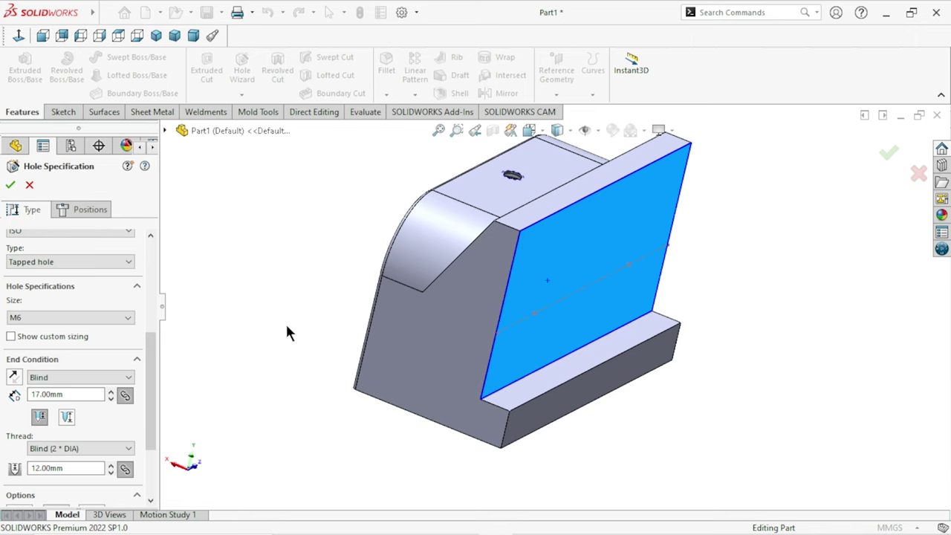
# - Place two M6 tapped holes at two points on the face's construction line and confirm
pyautogui.hotkey('ctrl', '8')
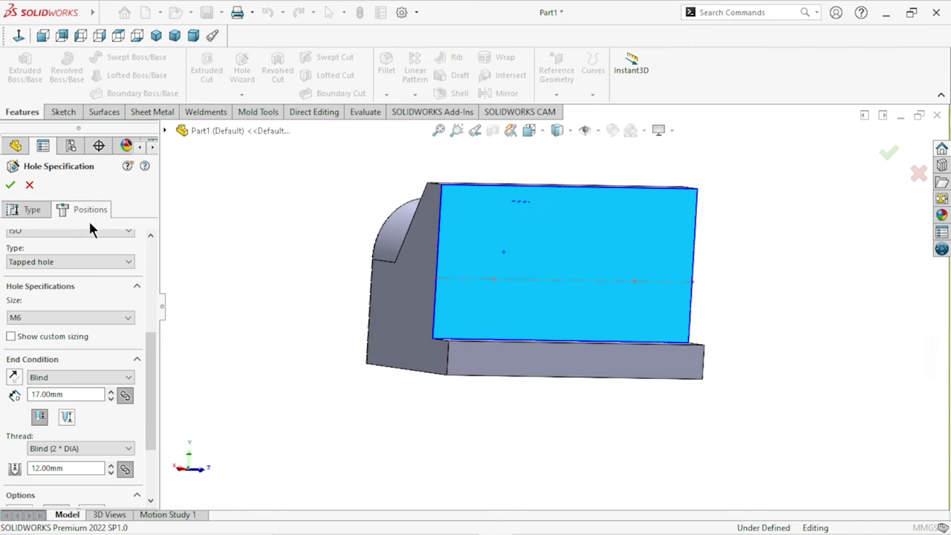
pyautogui.click(89, 210)
pyautogui.scroll(-4, 530, 318)
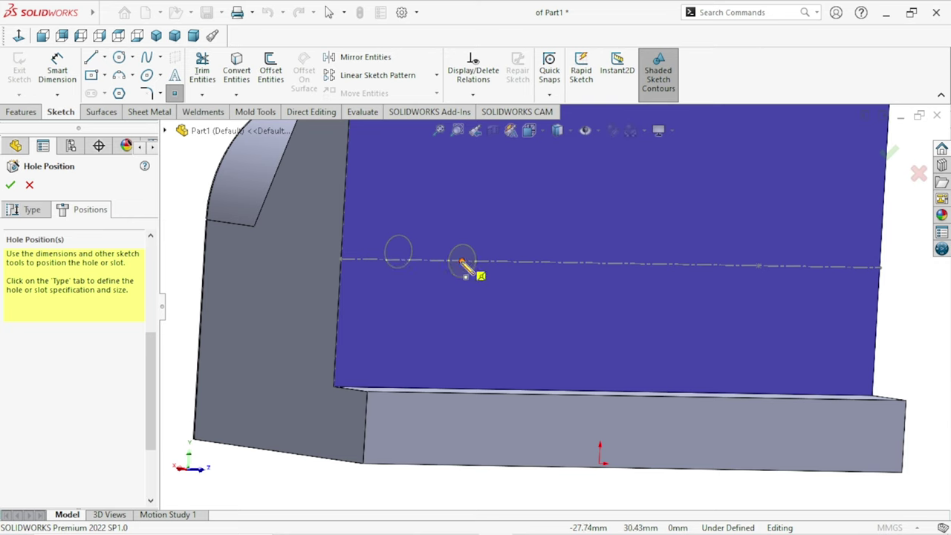
pyautogui.click(461, 261)
pyautogui.click(758, 266)
pyautogui.click(11, 186)
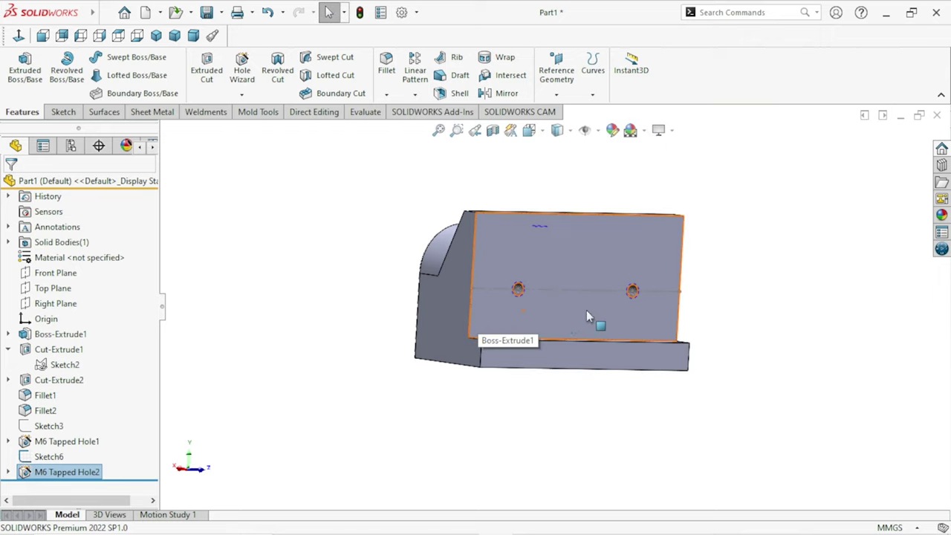
pyautogui.moveTo(586, 310)
pyautogui.mouseDown(button='middle')
pyautogui.moveTo(439, 360)
pyautogui.moveTo(438, 334)
pyautogui.moveTo(510, 364)
pyautogui.mouseUp(button='middle')
pyautogui.click(540, 286)
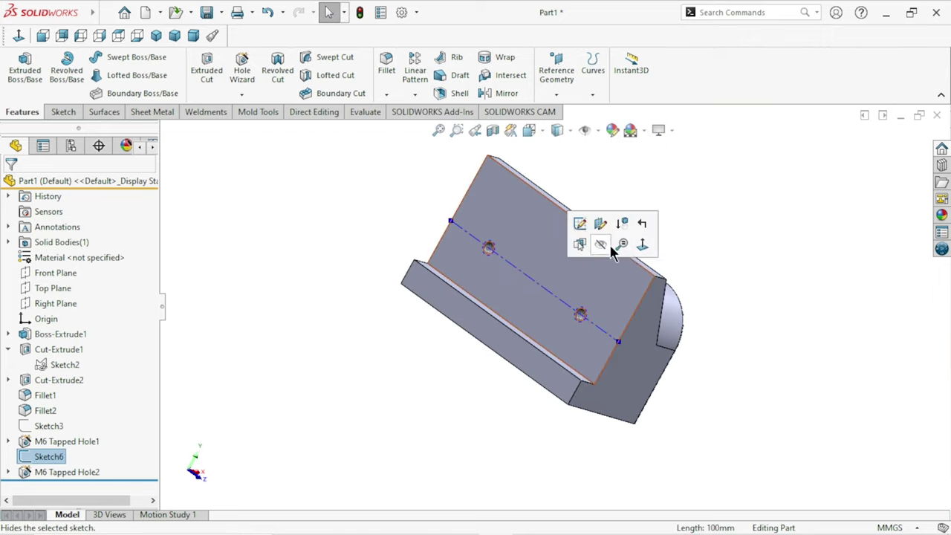
# - Hide the hole-placement sketch and begin a face-on sketch on the Front Plane
pyautogui.click(604, 237)
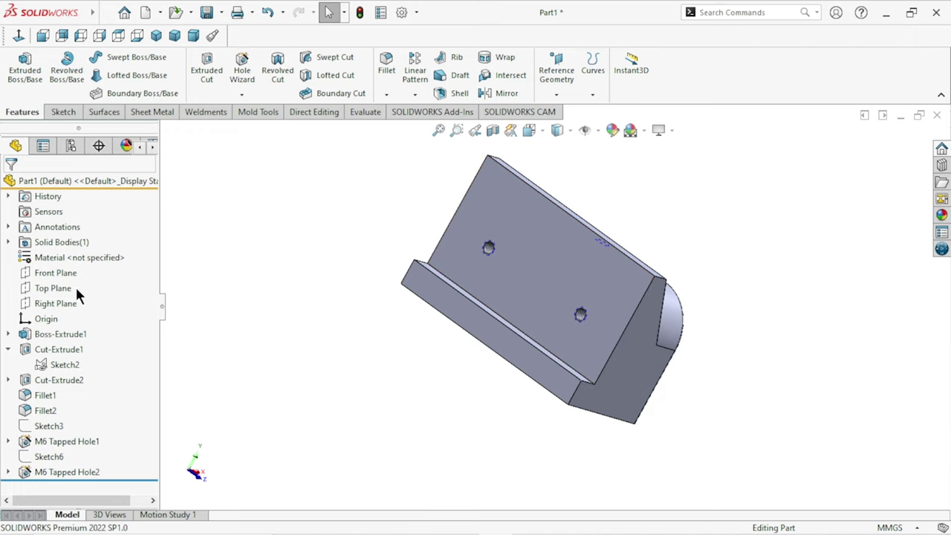
pyautogui.moveTo(281, 311); pyautogui.dragTo(234, 265, button='middle')
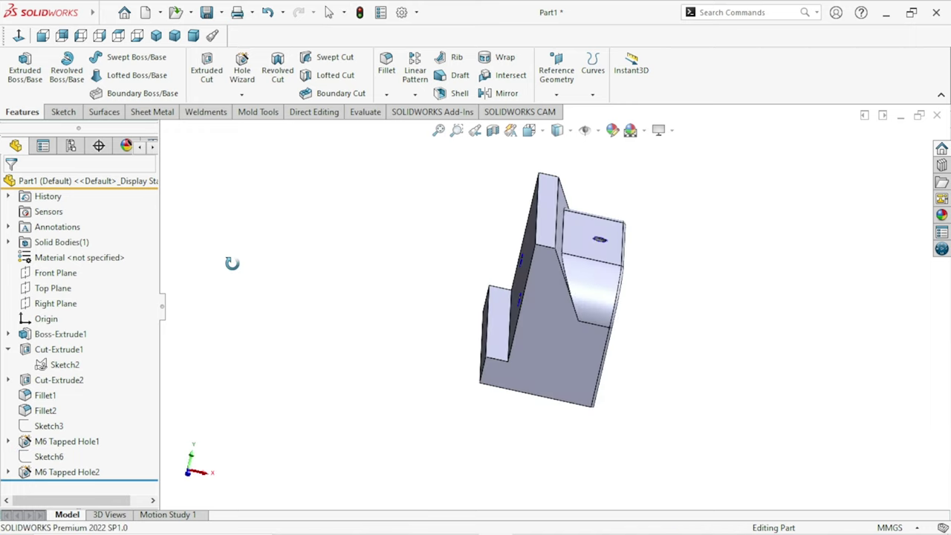
pyautogui.click(64, 273)
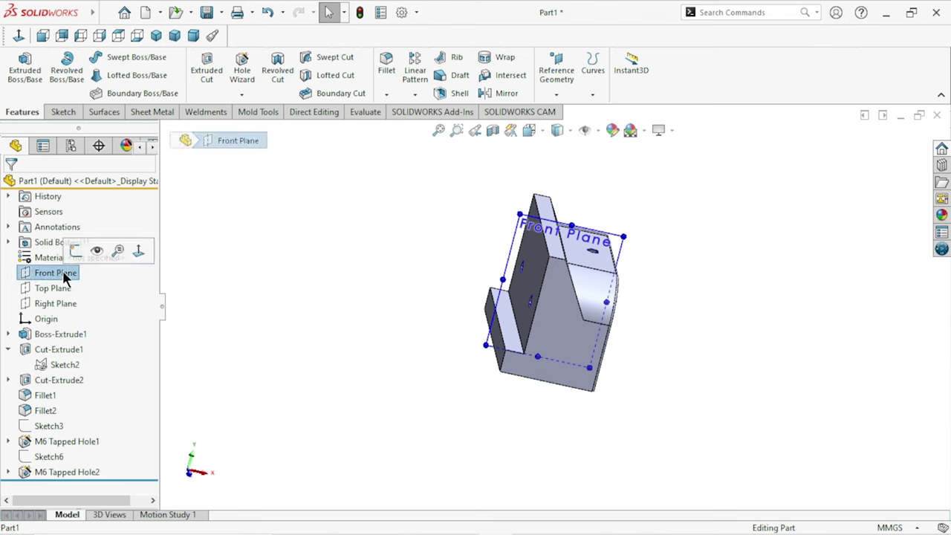
pyautogui.click(75, 250)
pyautogui.click(18, 35)
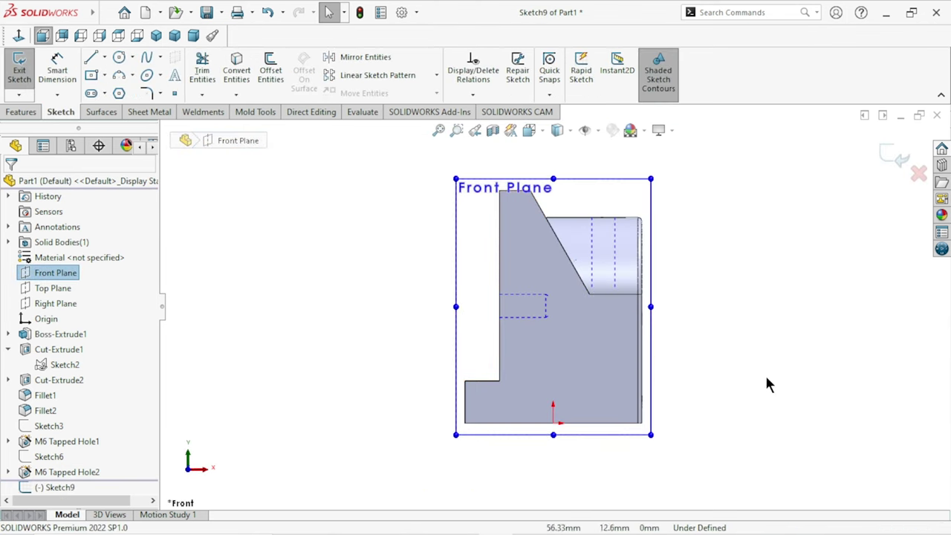
pyautogui.click(661, 409)
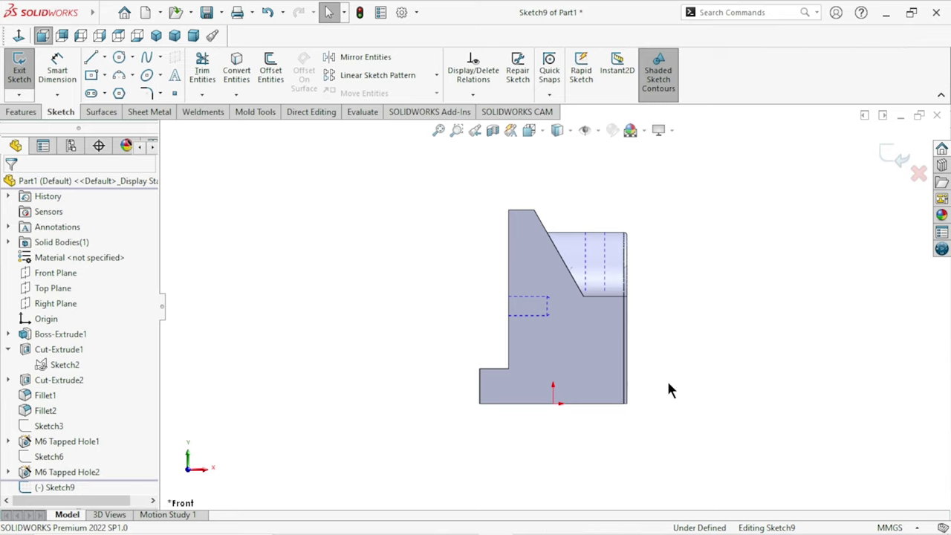
pyautogui.scroll(-2, 658, 394)
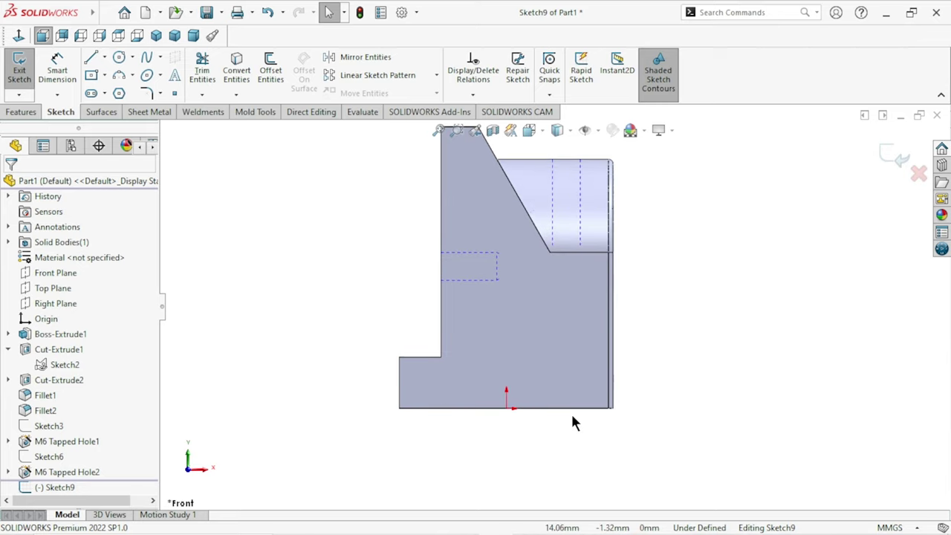
pyautogui.scroll(-1, 578, 411)
pyautogui.scroll(1, 334, 345)
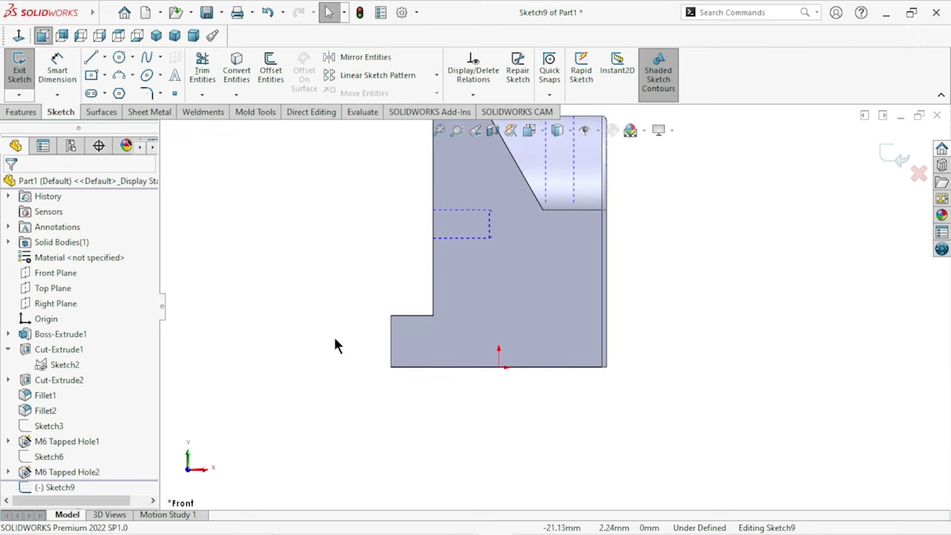
pyautogui.click(106, 74)
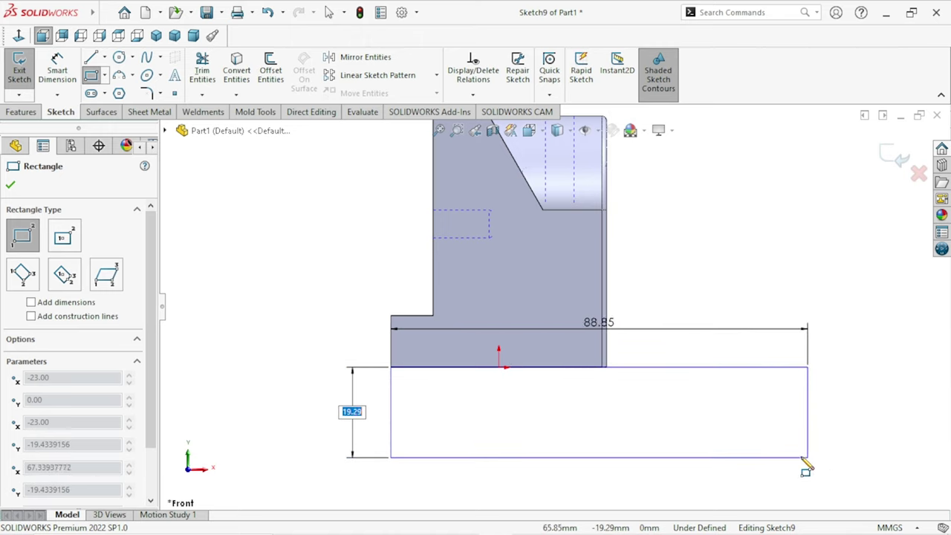
# - Draw a corner rectangle below the jaw's base
pyautogui.click(750, 468)
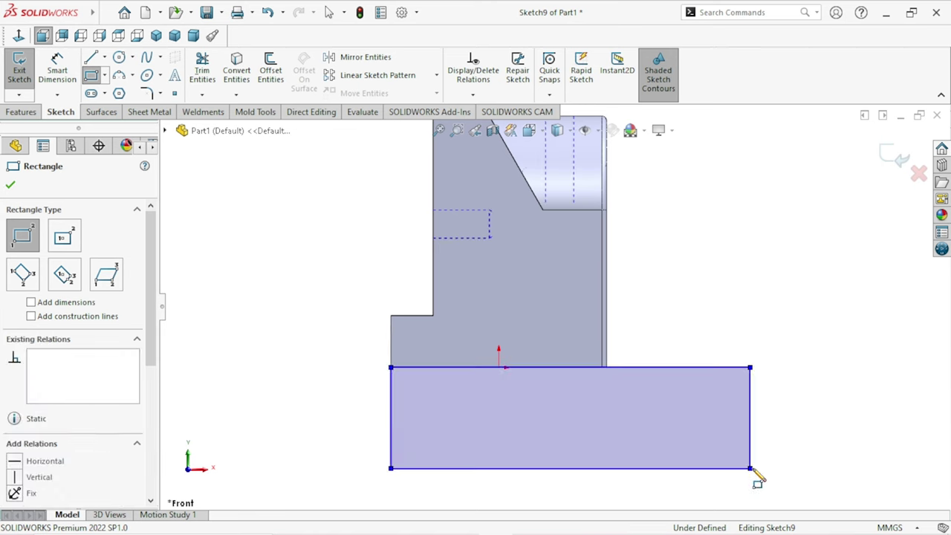
pyautogui.rightClick(785, 393)
pyautogui.click(791, 393)
pyautogui.scroll(1, 612, 402)
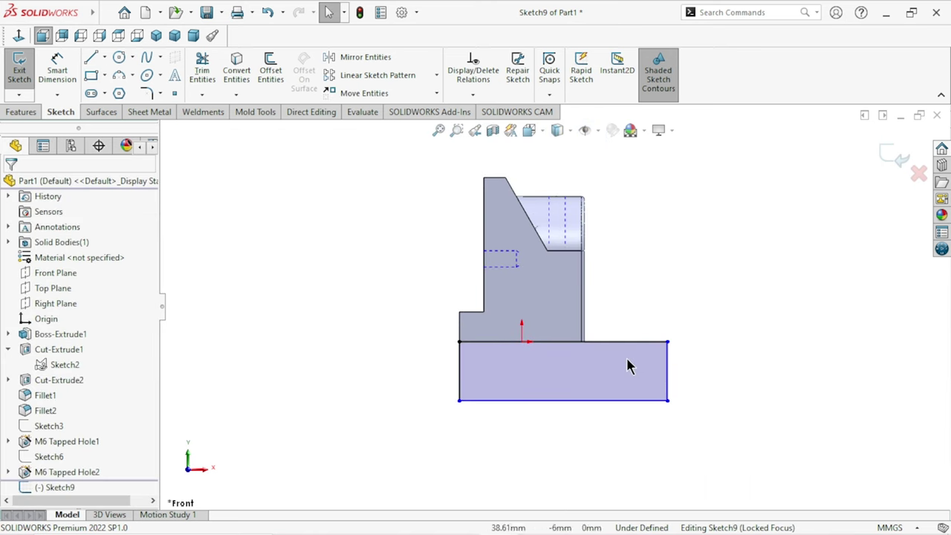
pyautogui.scroll(-1, 698, 349)
# - Dimension the rectangle 14.5 mm high and 70 mm wide
pyautogui.click(71, 84)
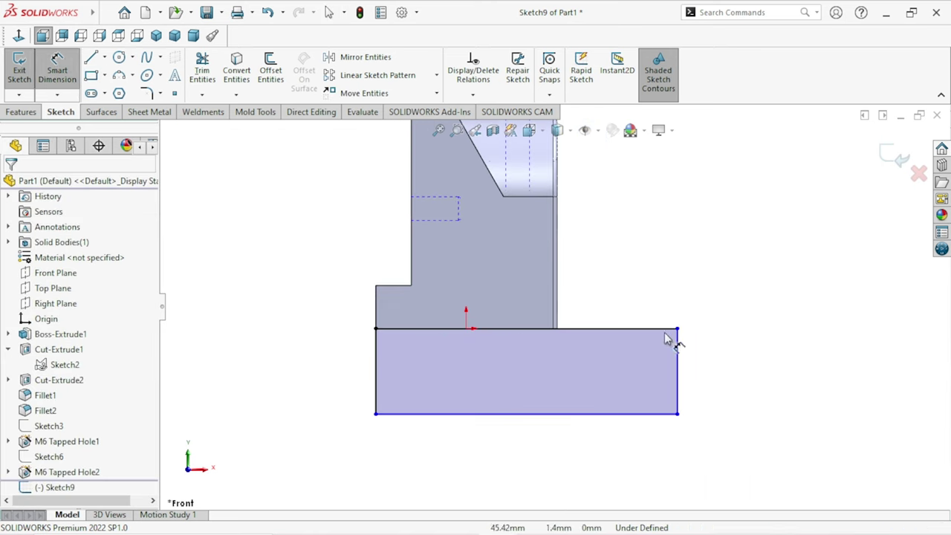
pyautogui.click(678, 382)
pyautogui.click(731, 377)
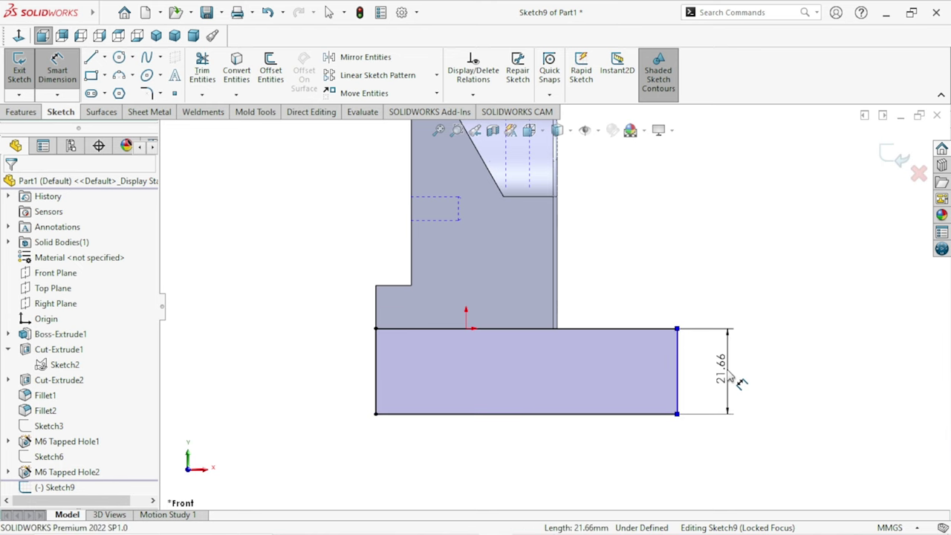
pyautogui.write('14.5')
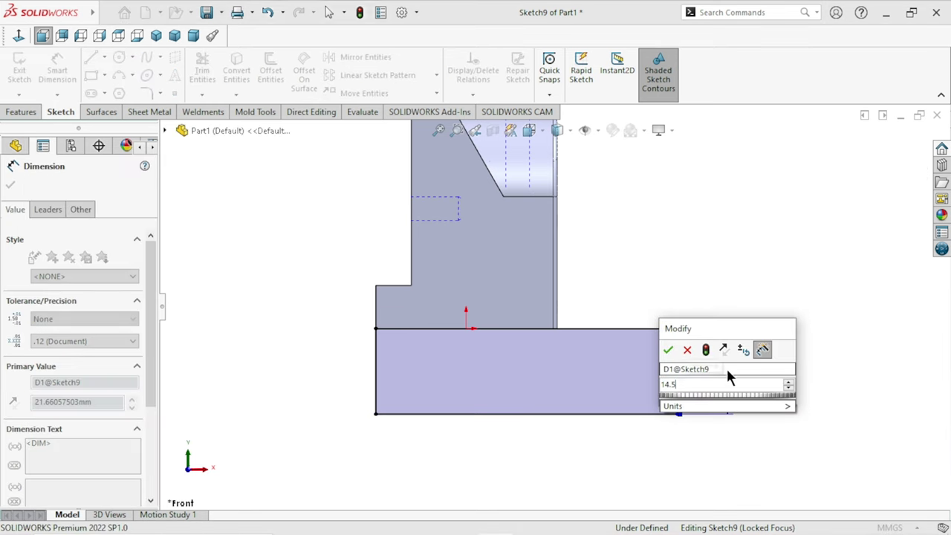
pyautogui.click(668, 349)
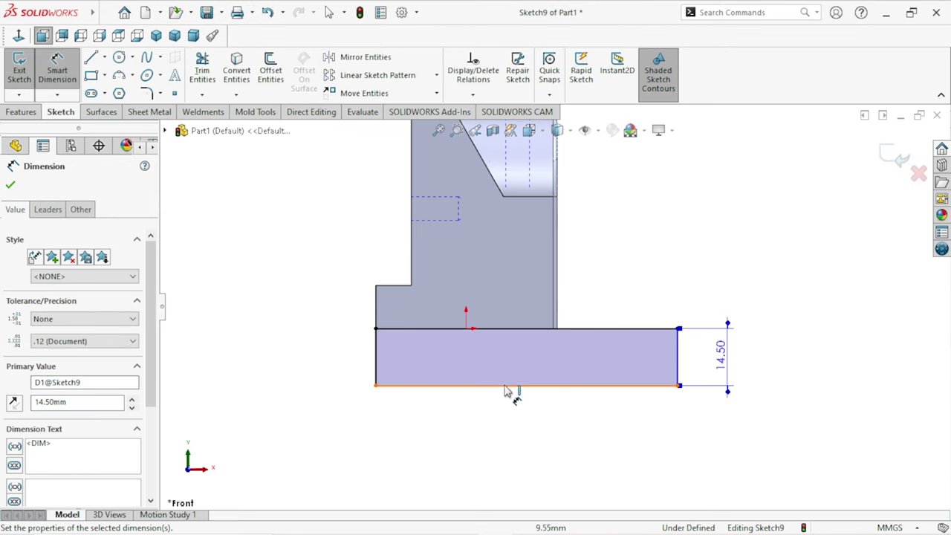
pyautogui.click(520, 385)
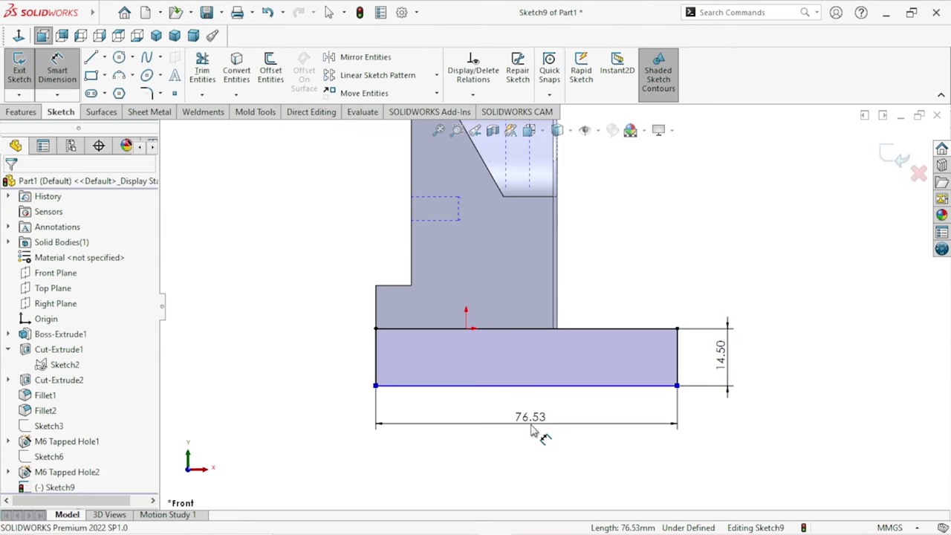
pyautogui.click(531, 431)
pyautogui.write('70')
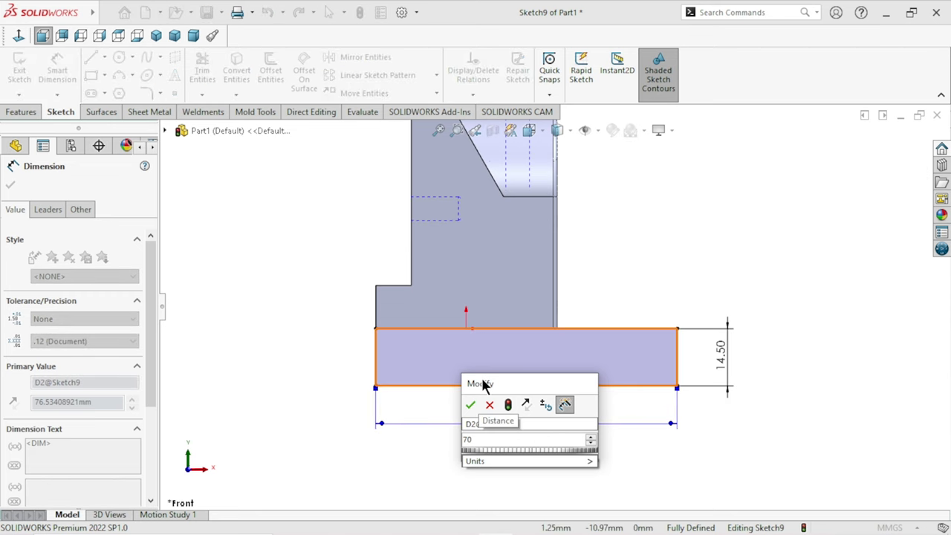
pyautogui.click(470, 404)
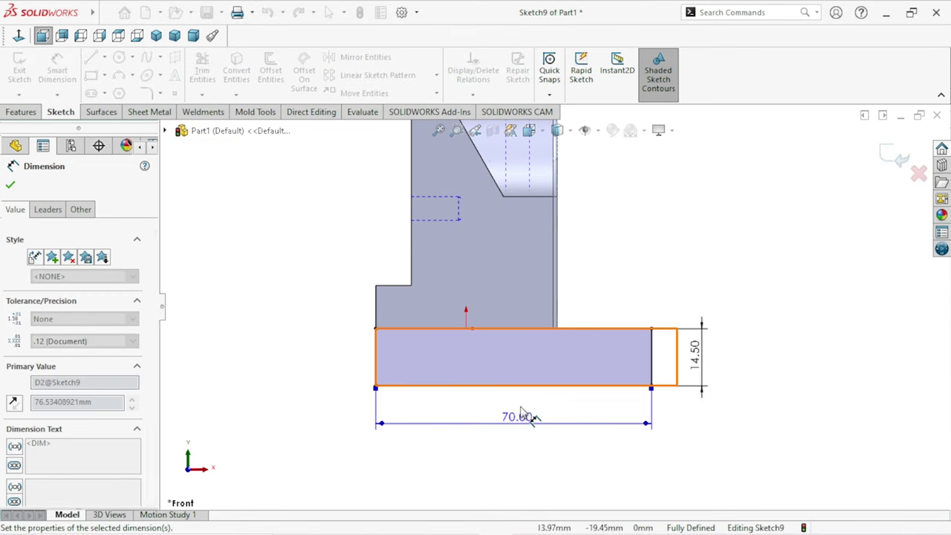
# - Close dimensioning and exit the finished rectangle sketch
pyautogui.scroll(5, 605, 386)
pyautogui.scroll(-3, 590, 349)
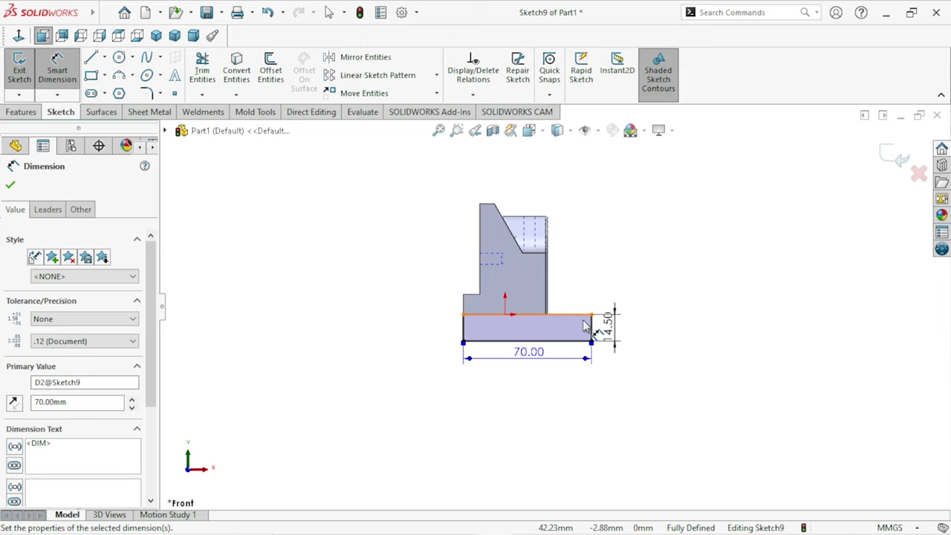
pyautogui.moveTo(382, 365); pyautogui.dragTo(408, 398, button='middle')
pyautogui.click(10, 185)
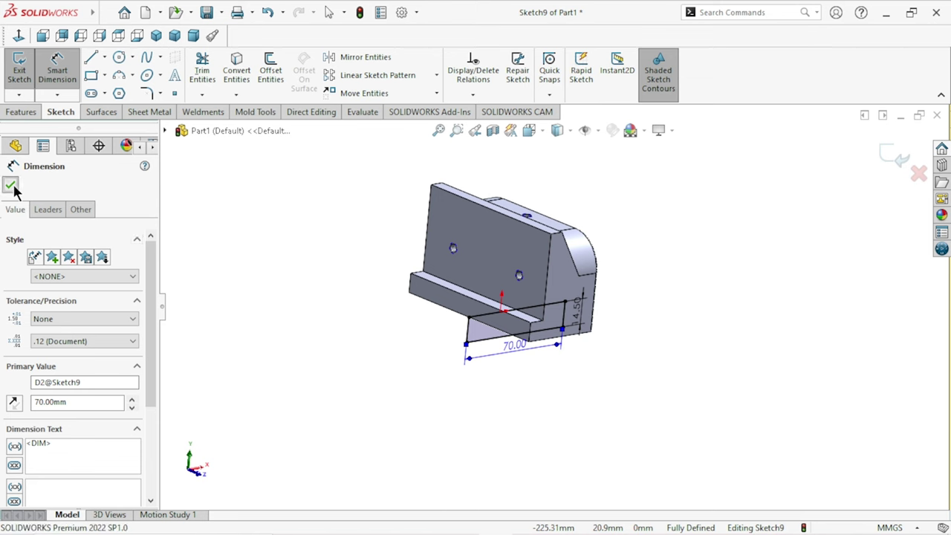
pyautogui.click(30, 113)
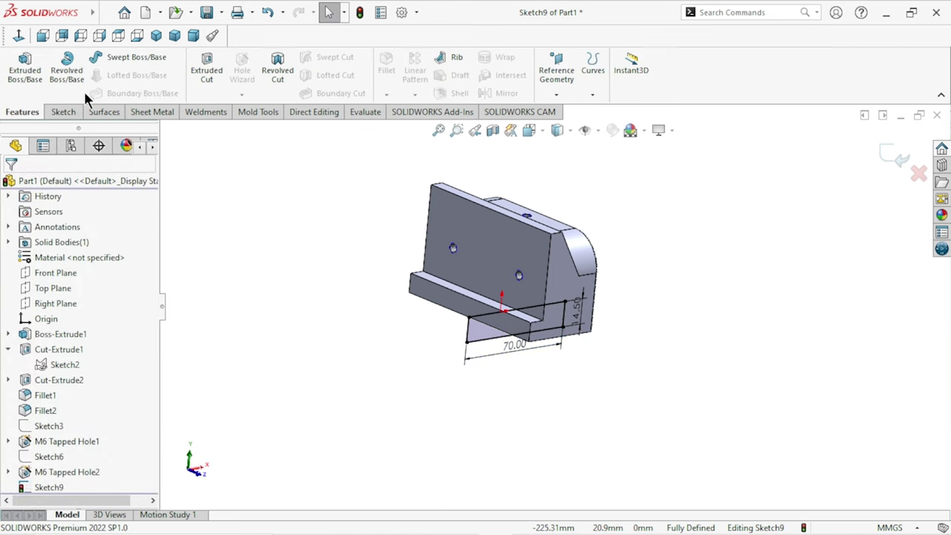
# - Extrude the 70 × 14.5 mm rectangle 36 mm mid-plane into a block
pyautogui.click(24, 68)
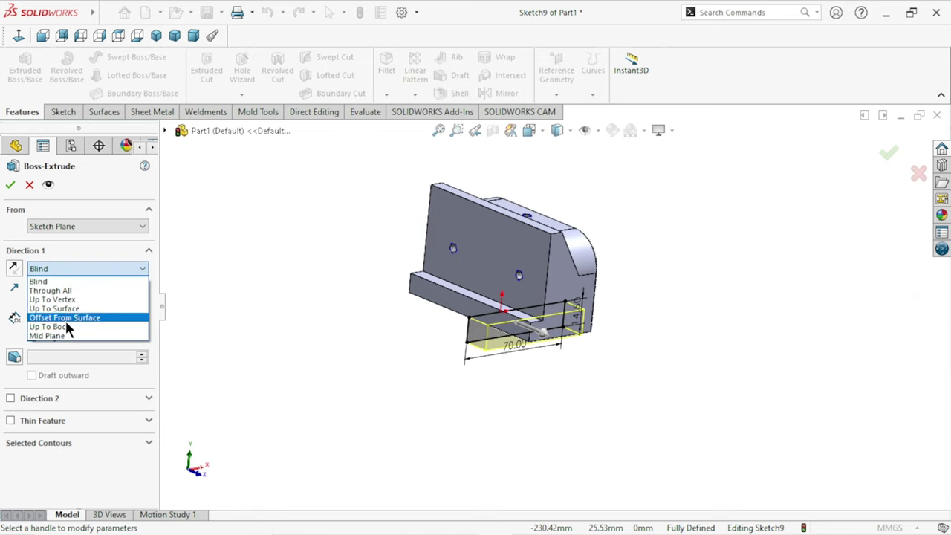
pyautogui.click(67, 333)
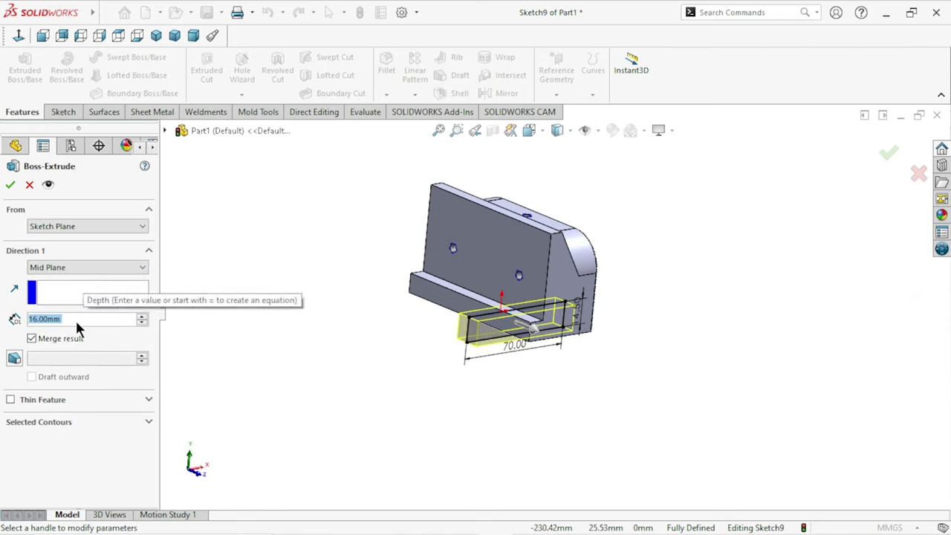
pyautogui.write('36')
pyautogui.press('Return')
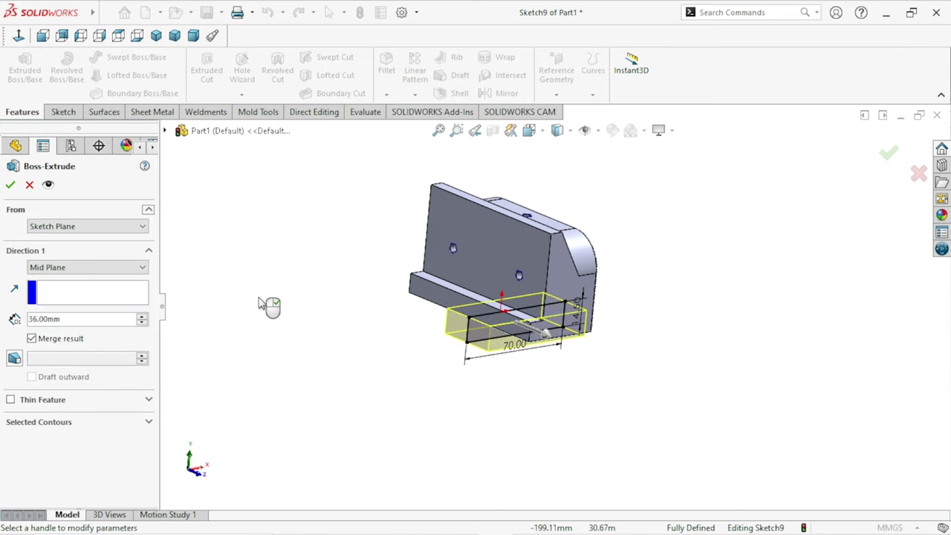
pyautogui.moveTo(329, 312)
pyautogui.mouseDown(button='middle')
pyautogui.moveTo(382, 282)
pyautogui.moveTo(354, 314)
pyautogui.moveTo(292, 302)
pyautogui.mouseUp(button='middle')
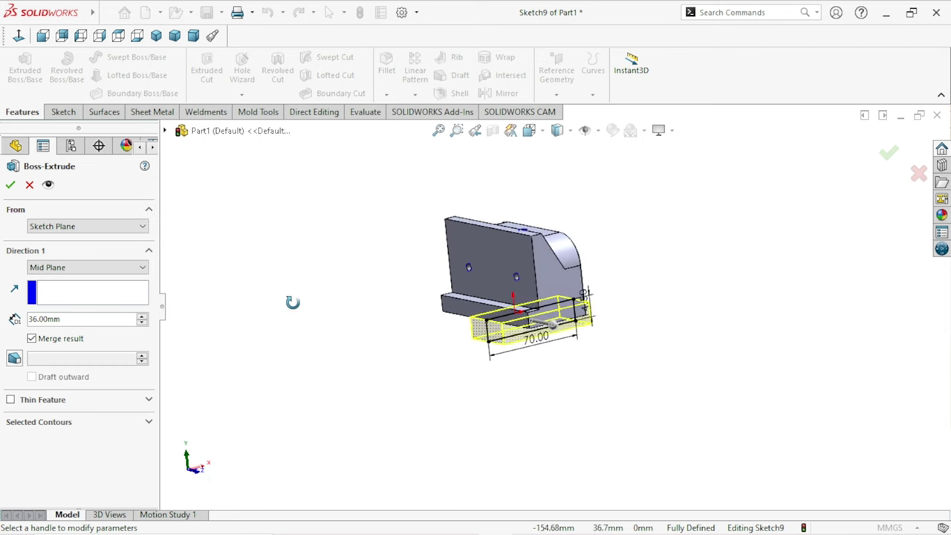
pyautogui.click(10, 185)
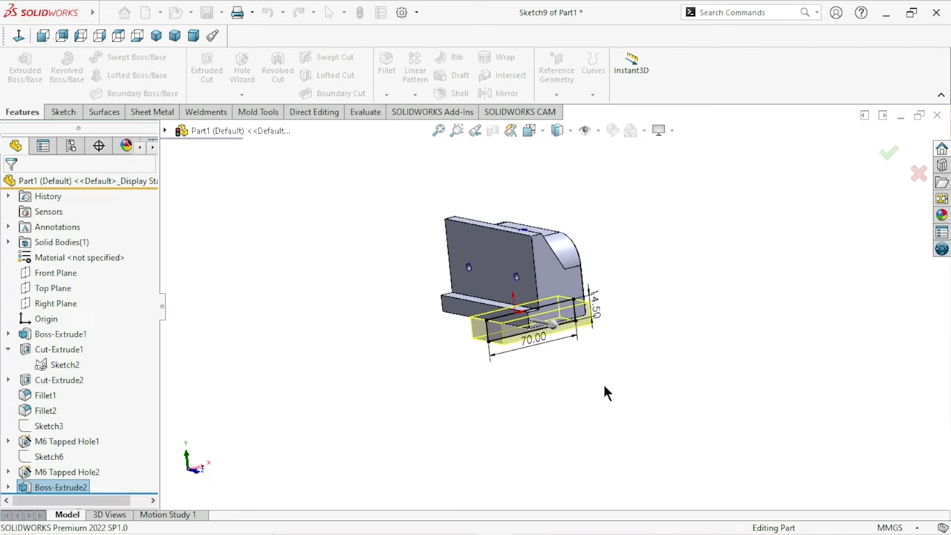
pyautogui.scroll(-2, 551, 343)
pyautogui.scroll(-2, 553, 332)
pyautogui.scroll(-2, 564, 331)
pyautogui.moveTo(671, 318)
pyautogui.mouseDown(button='middle')
pyautogui.moveTo(512, 319)
pyautogui.moveTo(501, 384)
pyautogui.moveTo(550, 299)
pyautogui.mouseUp(button='middle')
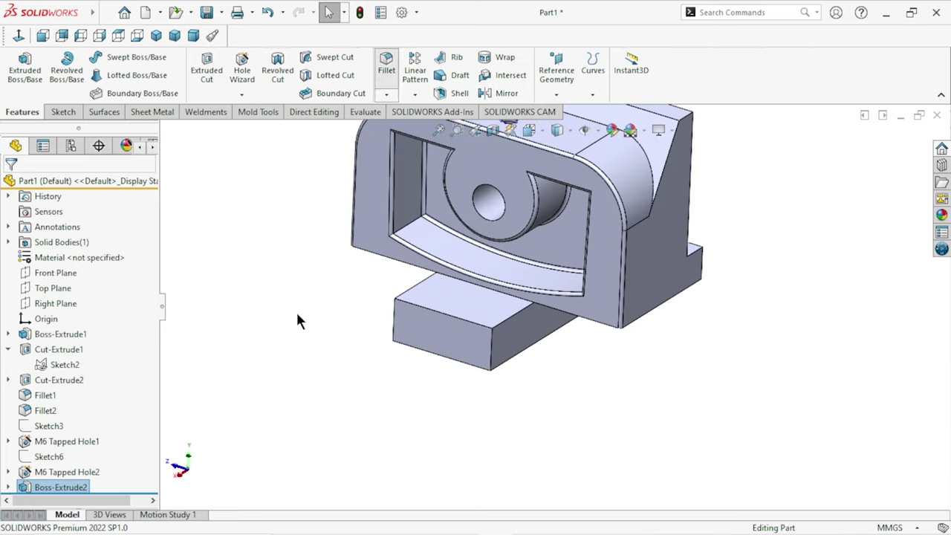
# - Apply a 2 mm fillet to the edge joining the lower block and the jaw
pyautogui.doubleClick(52, 467)
pyautogui.write('2')
pyautogui.press('Return')
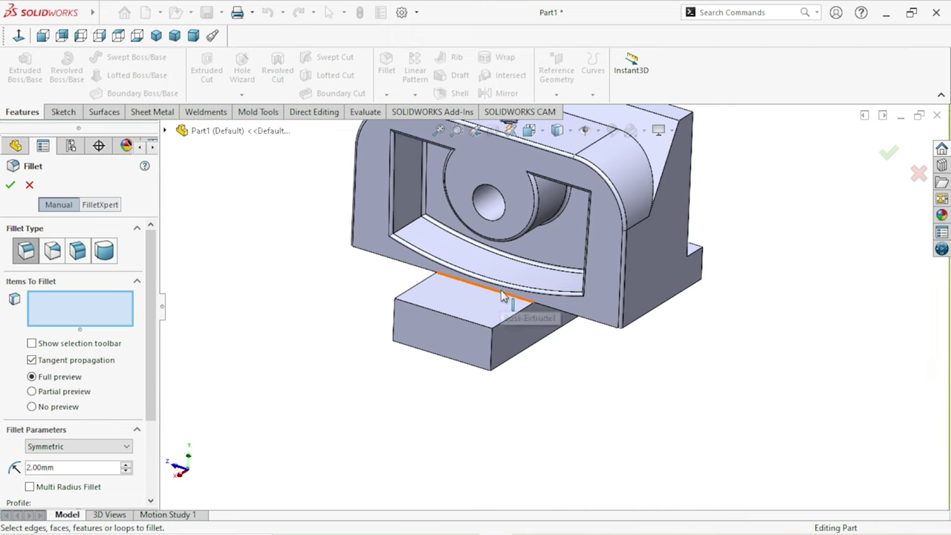
pyautogui.click(502, 295)
pyautogui.scroll(-2, 502, 297)
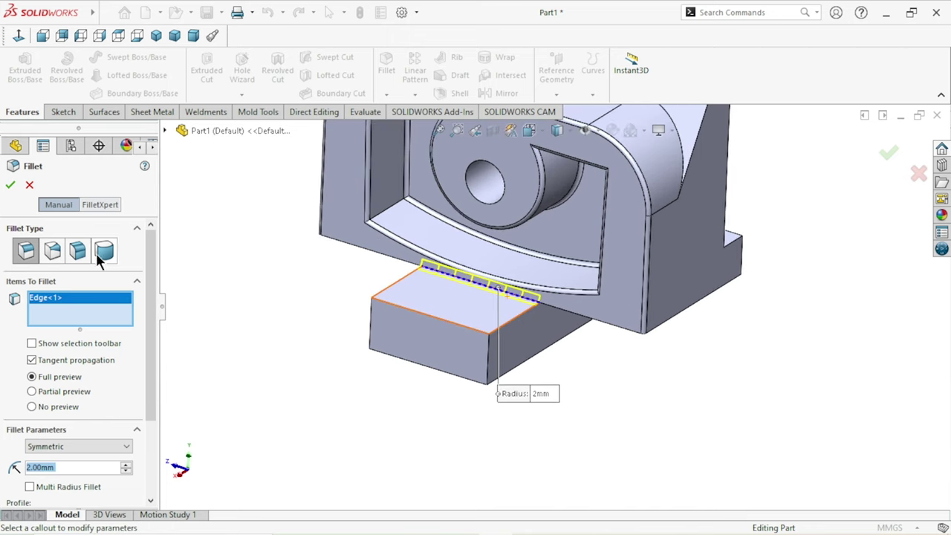
pyautogui.click(11, 186)
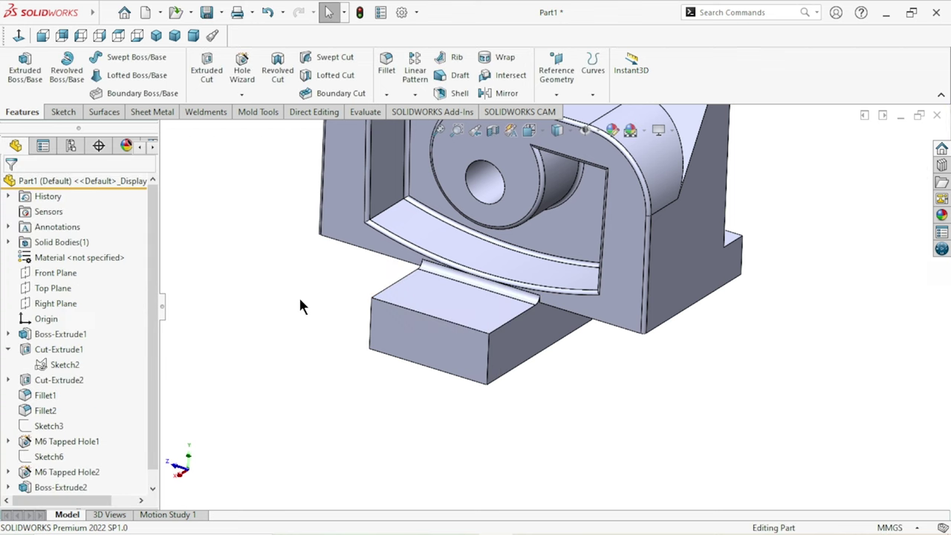
pyautogui.hotkey('ctrl', '7')
pyautogui.scroll(-4, 503, 251)
pyautogui.moveTo(504, 417)
pyautogui.mouseDown(button='middle')
pyautogui.moveTo(520, 377)
pyautogui.moveTo(511, 300)
pyautogui.moveTo(517, 306)
pyautogui.mouseUp(button='middle')
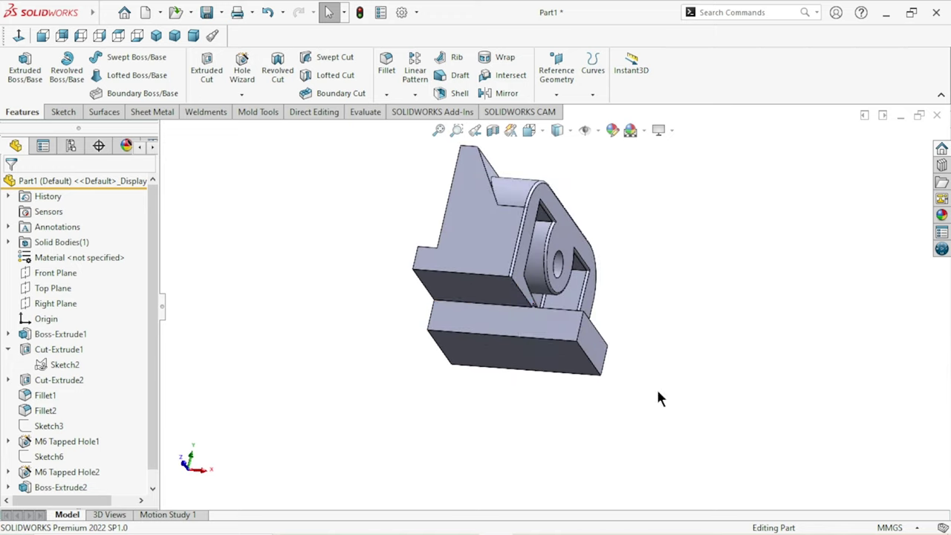
pyautogui.moveTo(562, 455)
pyautogui.mouseDown(button='middle')
pyautogui.moveTo(550, 439)
pyautogui.moveTo(569, 387)
pyautogui.mouseUp(button='middle')
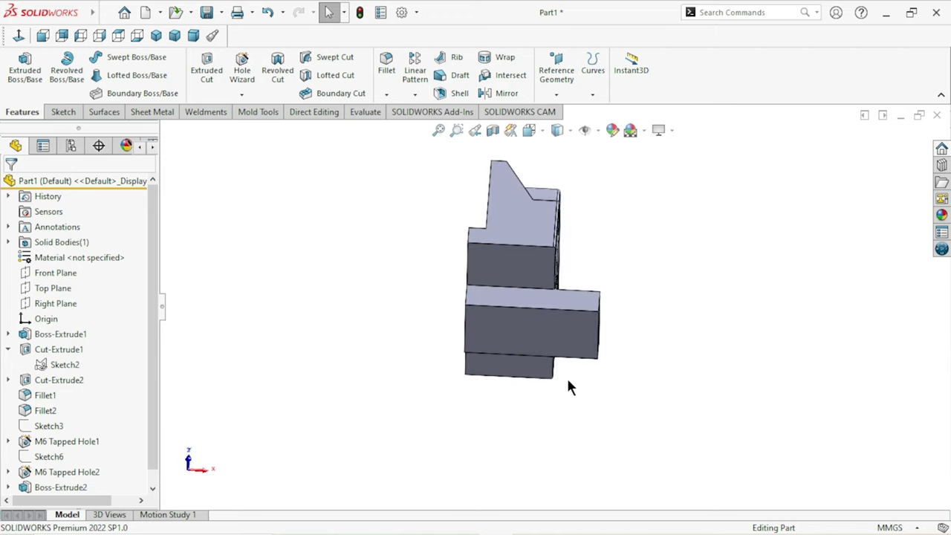
pyautogui.click(531, 342)
# - Start a face-on sketch on the block's front face with a horizontal edge-to-edge centerline
pyautogui.click(573, 301)
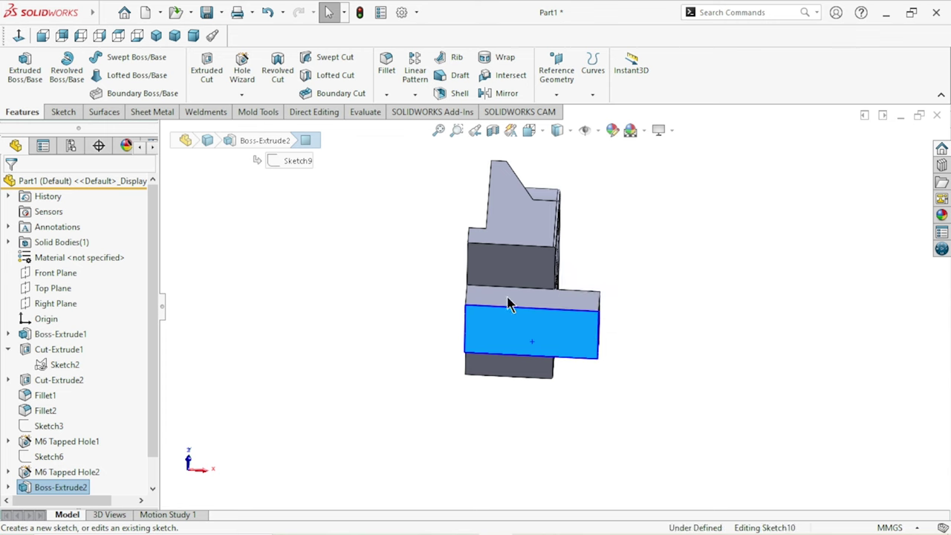
pyautogui.click(22, 37)
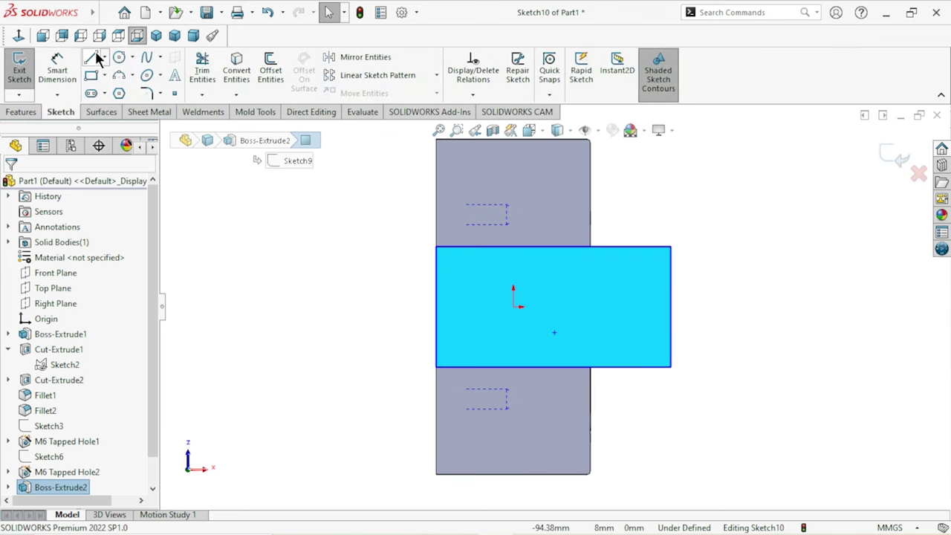
pyautogui.click(105, 60)
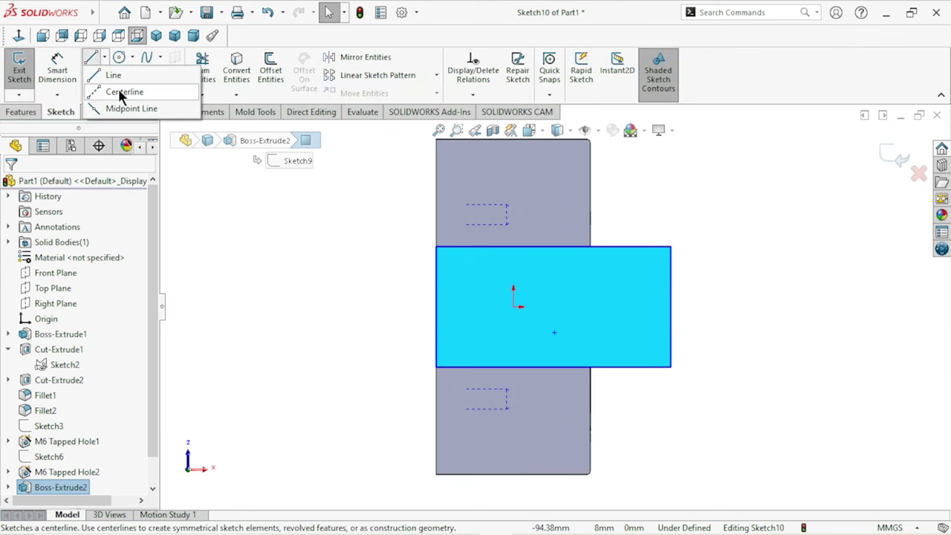
pyautogui.click(121, 92)
pyautogui.click(436, 306)
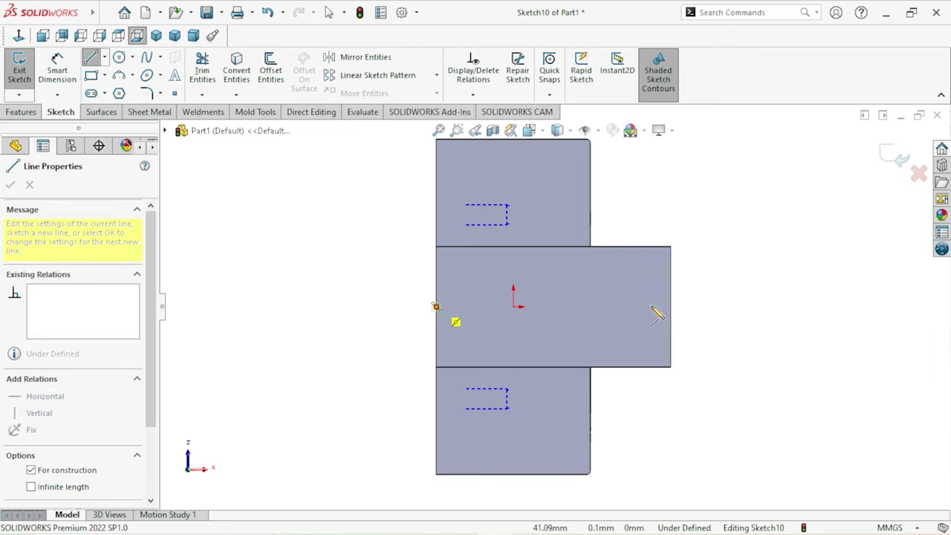
pyautogui.click(670, 307)
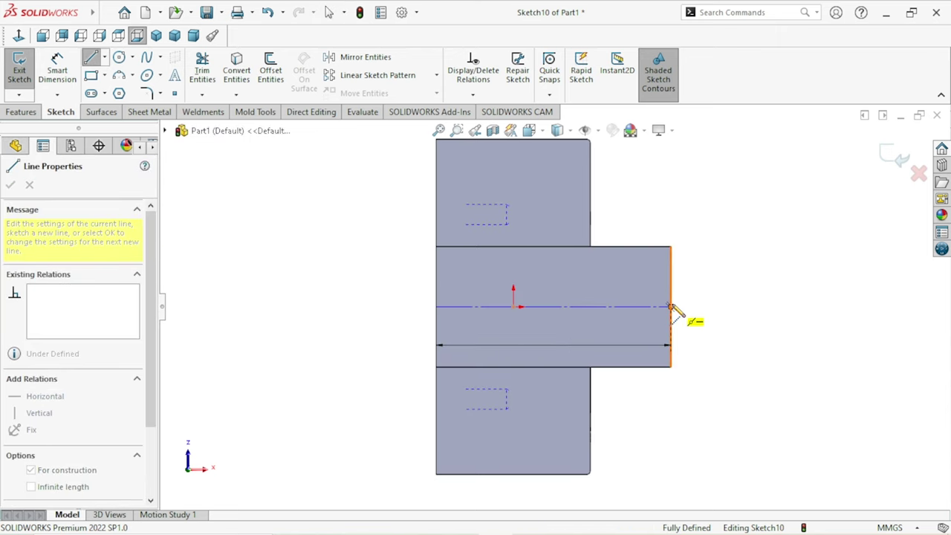
pyautogui.rightClick(716, 291)
pyautogui.click(717, 289)
pyautogui.scroll(3, 579, 338)
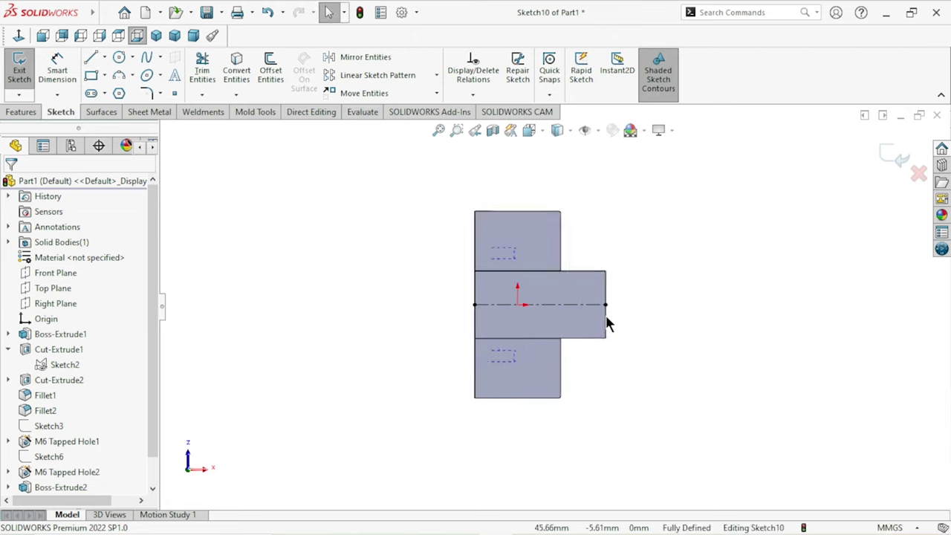
pyautogui.scroll(-1, 608, 323)
pyautogui.scroll(-1, 586, 324)
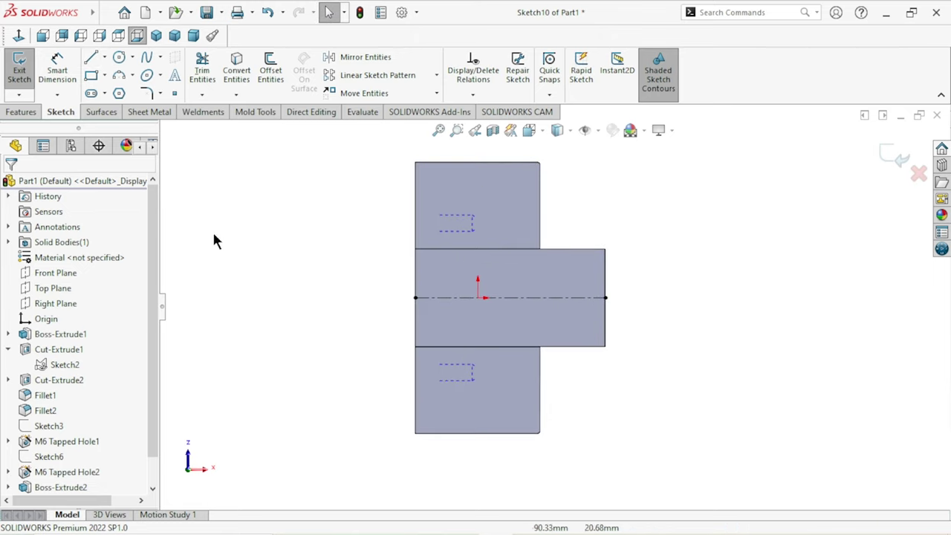
# - Place two sketch points on the left and right parts of the centerline
pyautogui.click(175, 94)
pyautogui.click(444, 299)
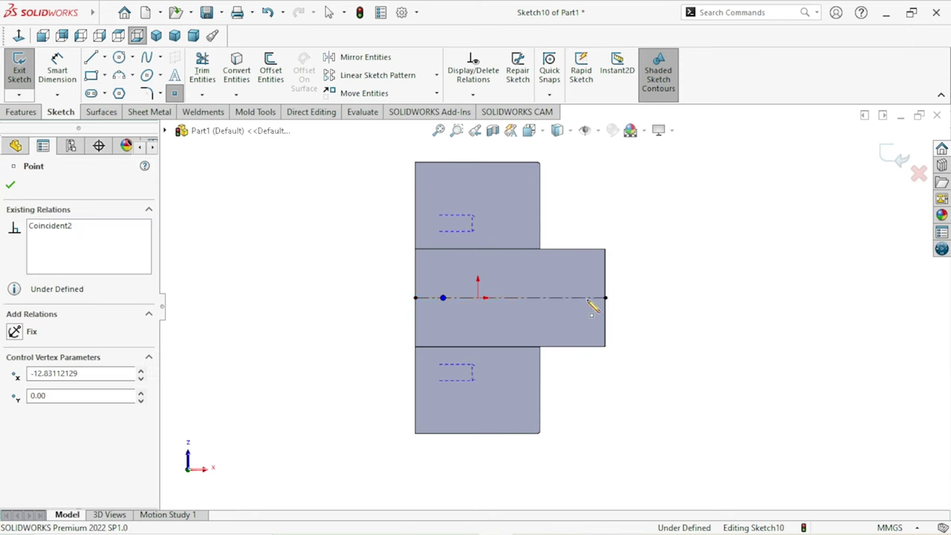
pyautogui.click(573, 298)
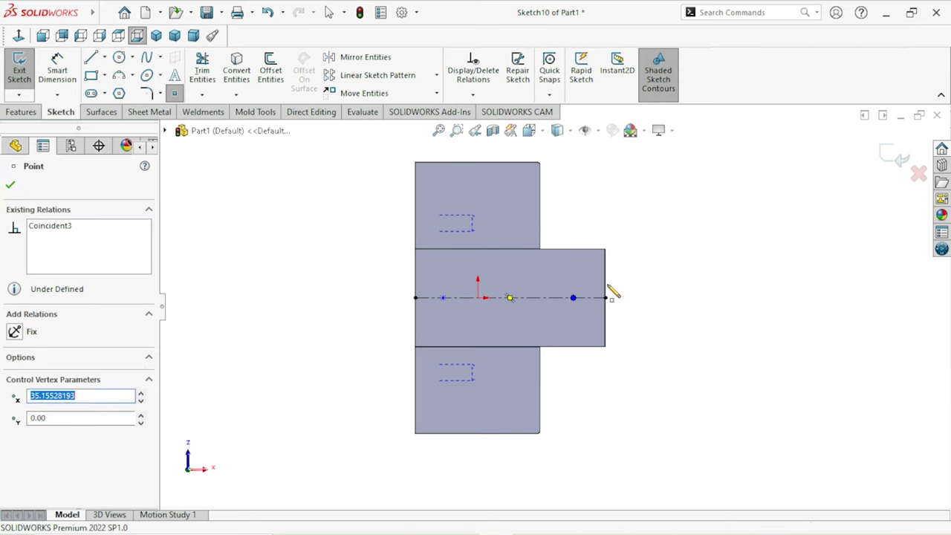
pyautogui.rightClick(637, 267)
pyautogui.click(647, 279)
pyautogui.click(52, 85)
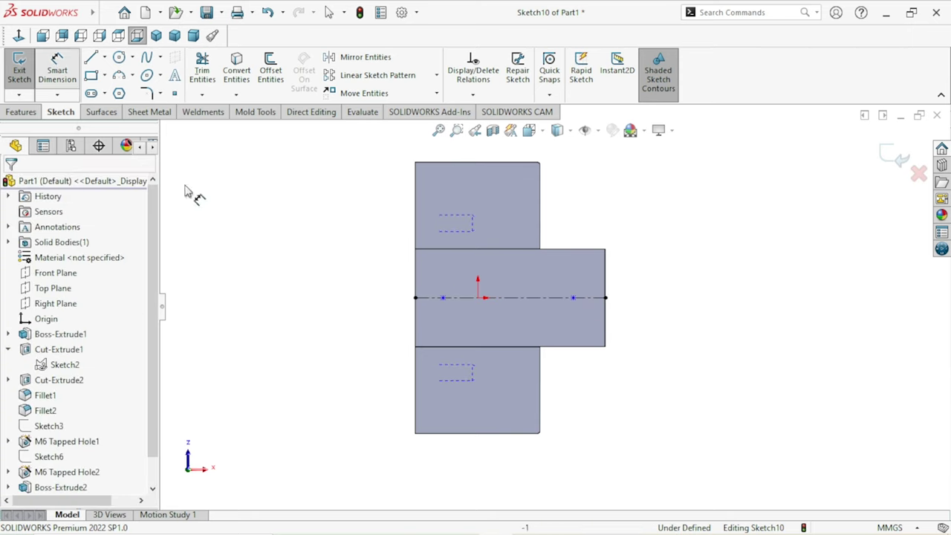
pyautogui.click(443, 299)
# - Dimension the left point 13 mm from the block's left edge
pyautogui.click(415, 321)
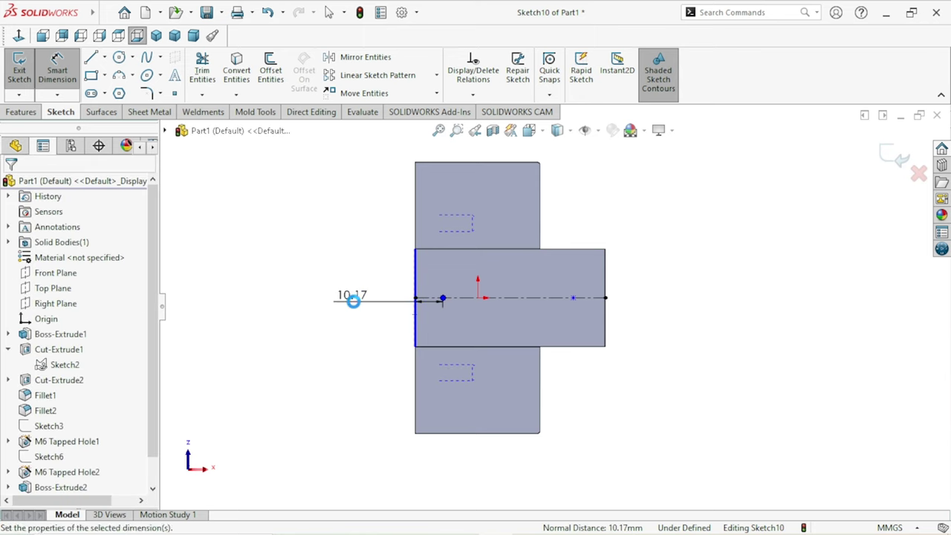
pyautogui.click(353, 300)
pyautogui.write('0')
pyautogui.click(299, 283)
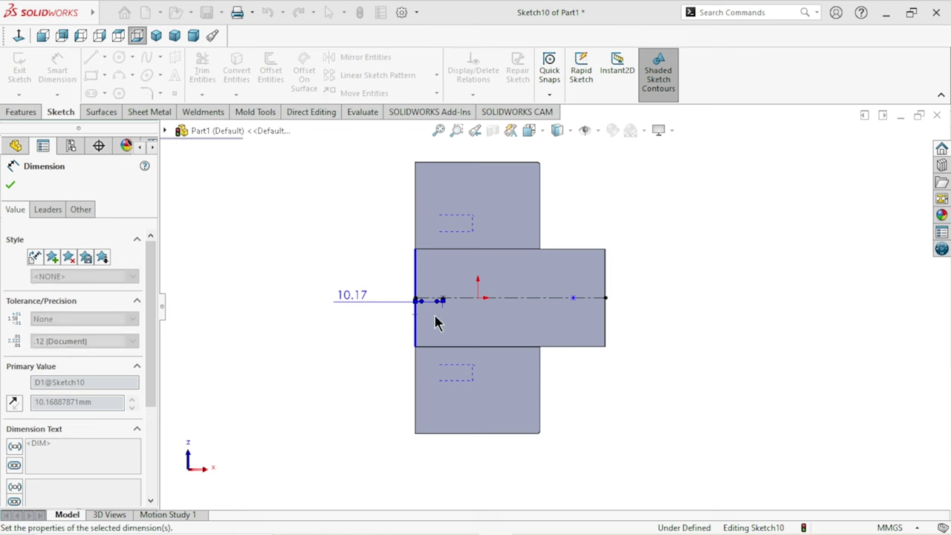
pyautogui.moveTo(354, 308); pyautogui.dragTo(370, 333)
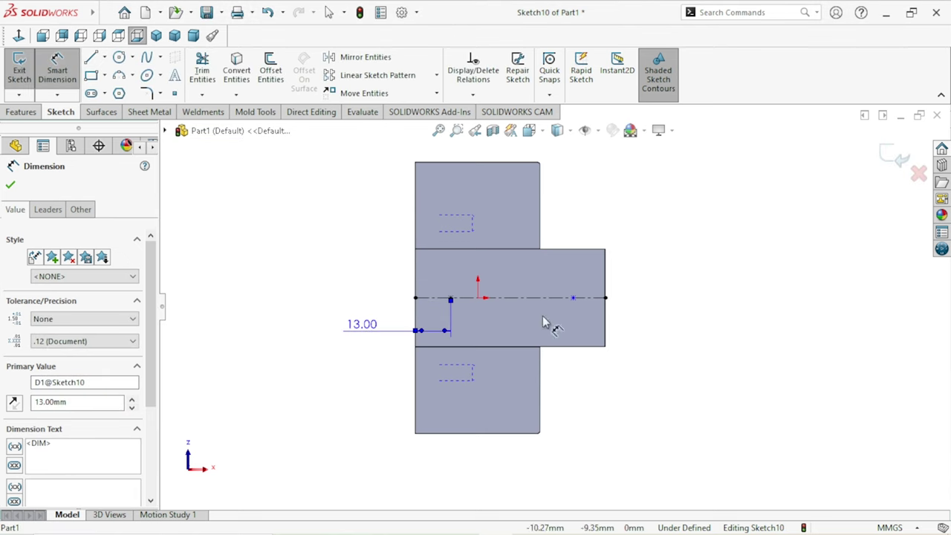
# - Dimension the right point 13 mm from the right edge and close the fully defined sketch
pyautogui.click(607, 323)
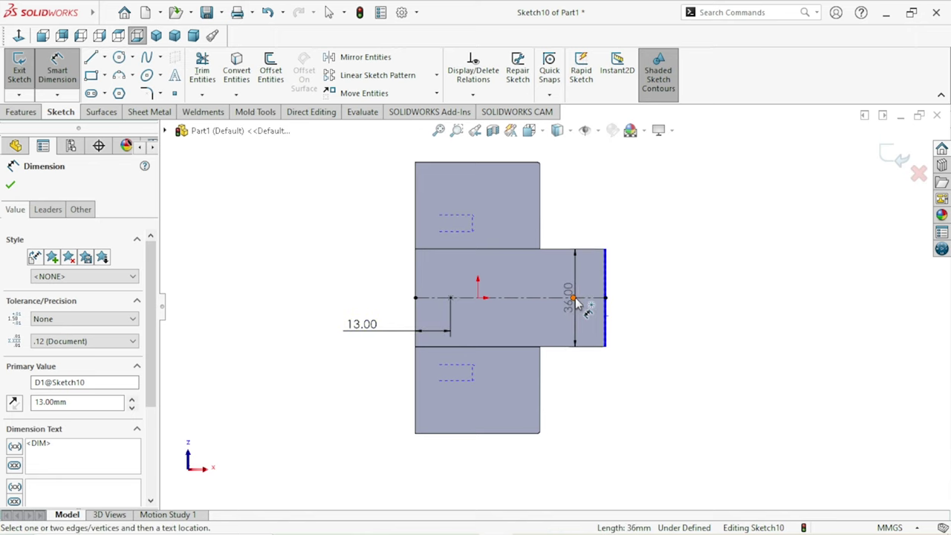
pyautogui.click(572, 297)
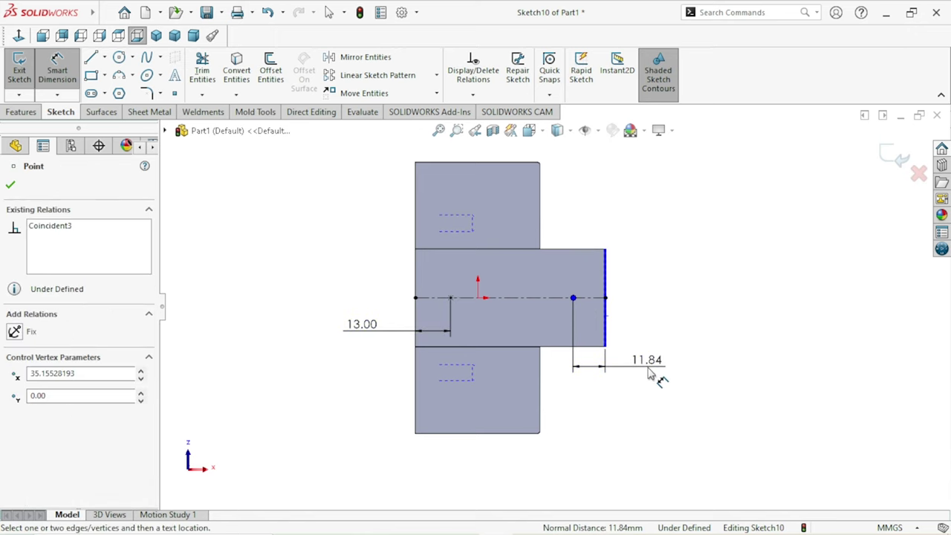
pyautogui.click(648, 373)
pyautogui.write('13')
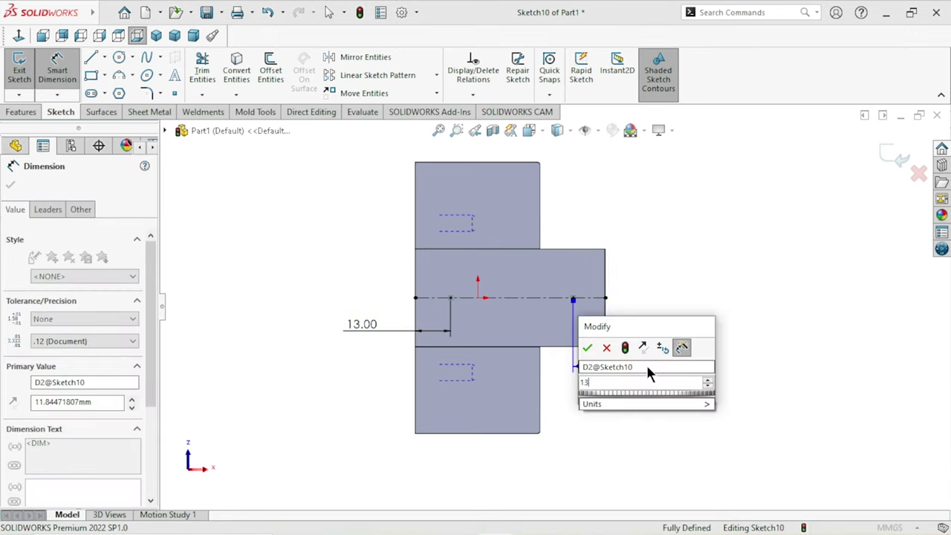
pyautogui.click(589, 347)
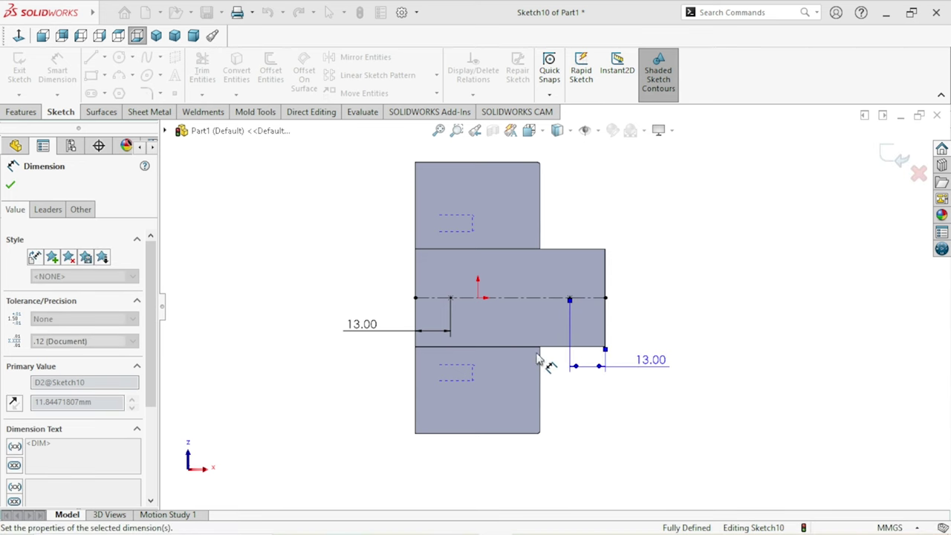
pyautogui.scroll(-2, 520, 305)
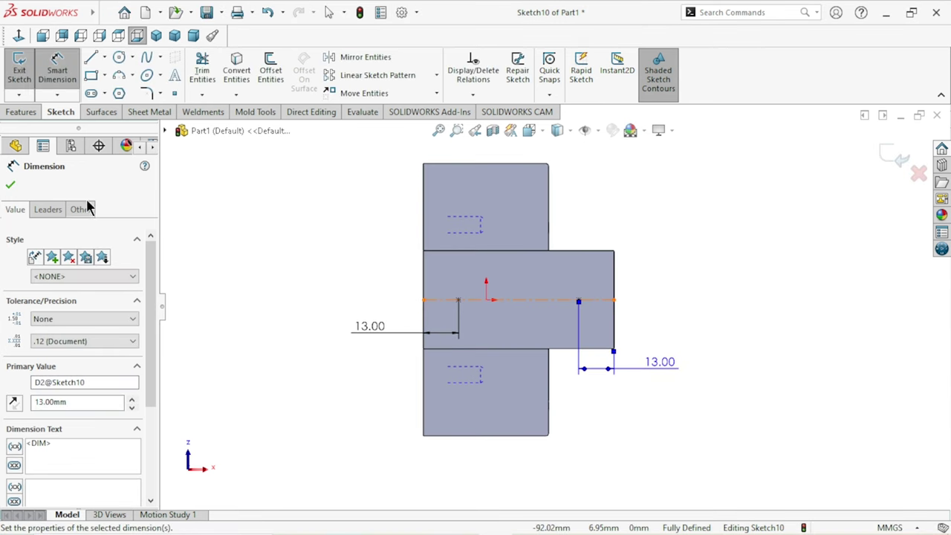
pyautogui.click(10, 185)
pyautogui.scroll(-2, 609, 348)
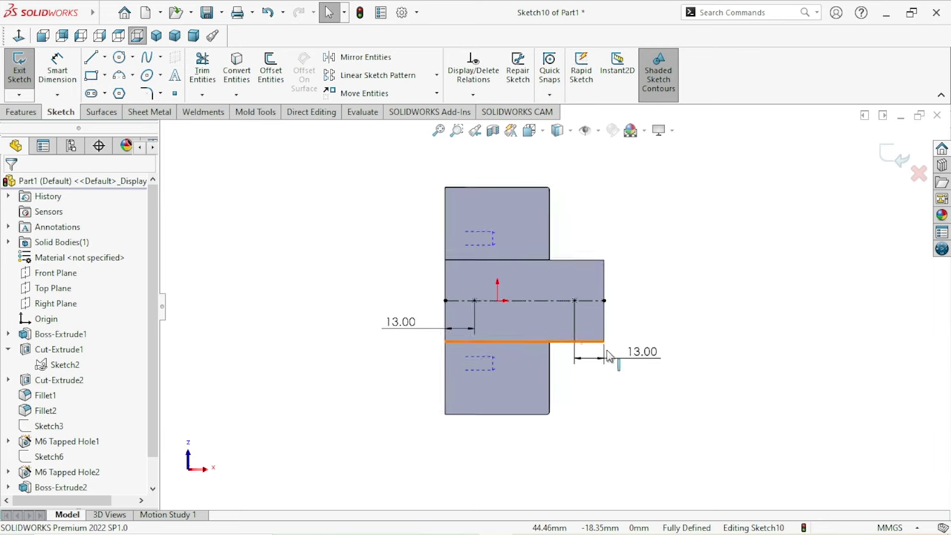
pyautogui.click(882, 159)
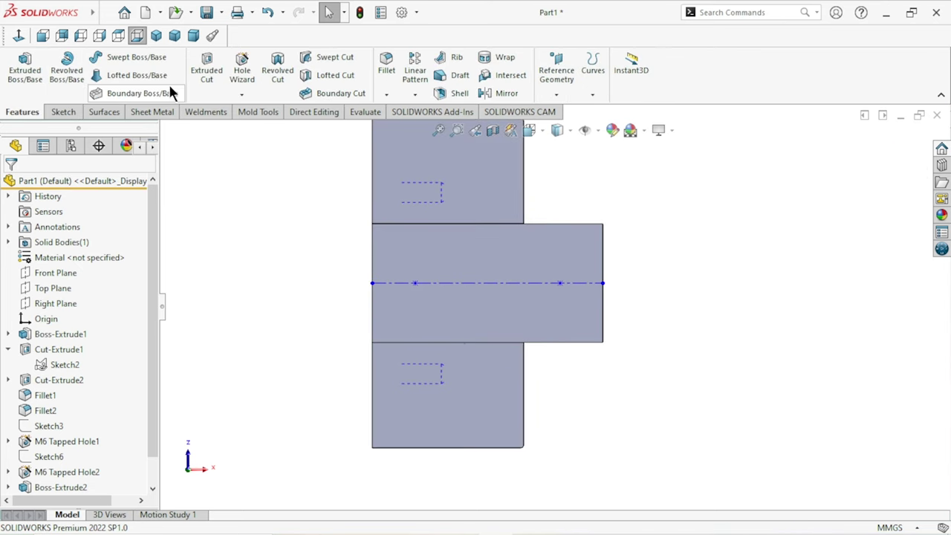
# - Set up an ISO M5 tapped hole with 12 mm blind depth and 10 mm thread
pyautogui.click(242, 95)
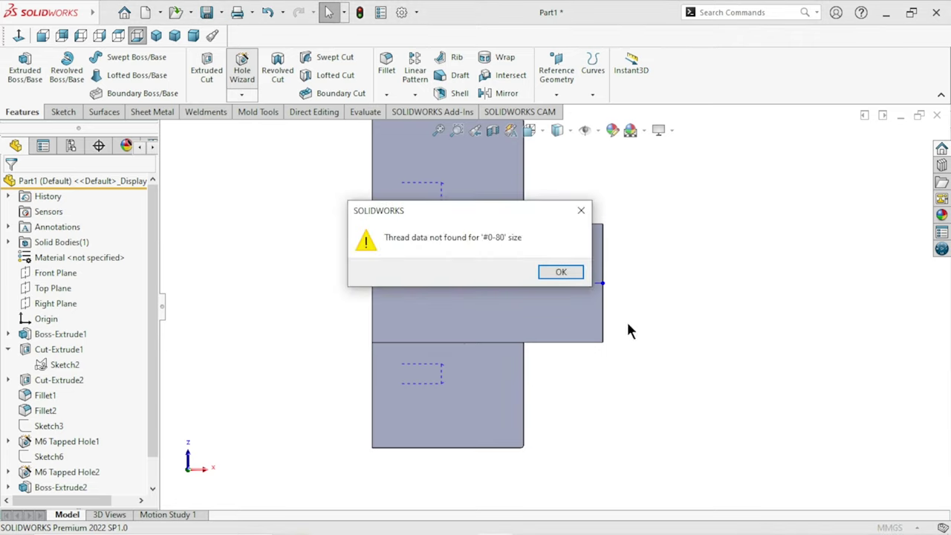
pyautogui.click(555, 274)
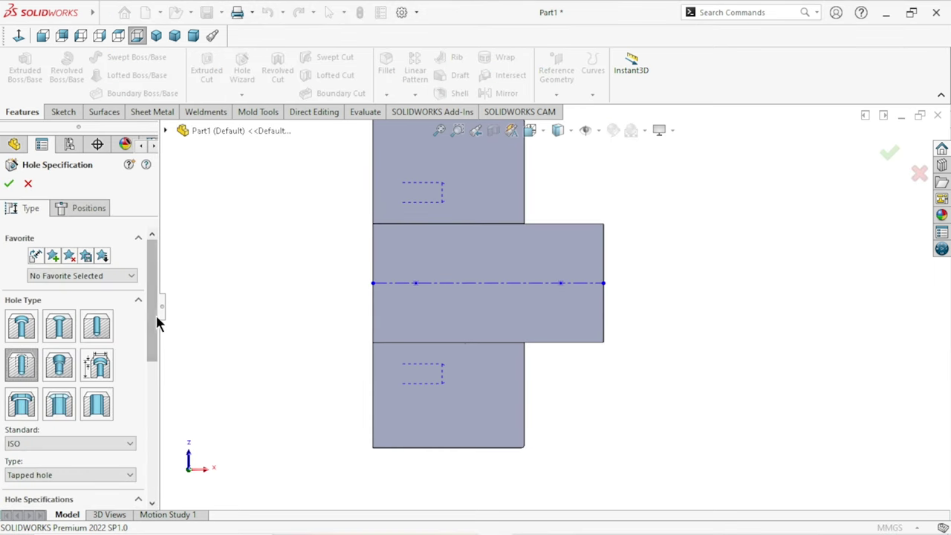
pyautogui.moveTo(155, 323); pyautogui.dragTo(155, 397)
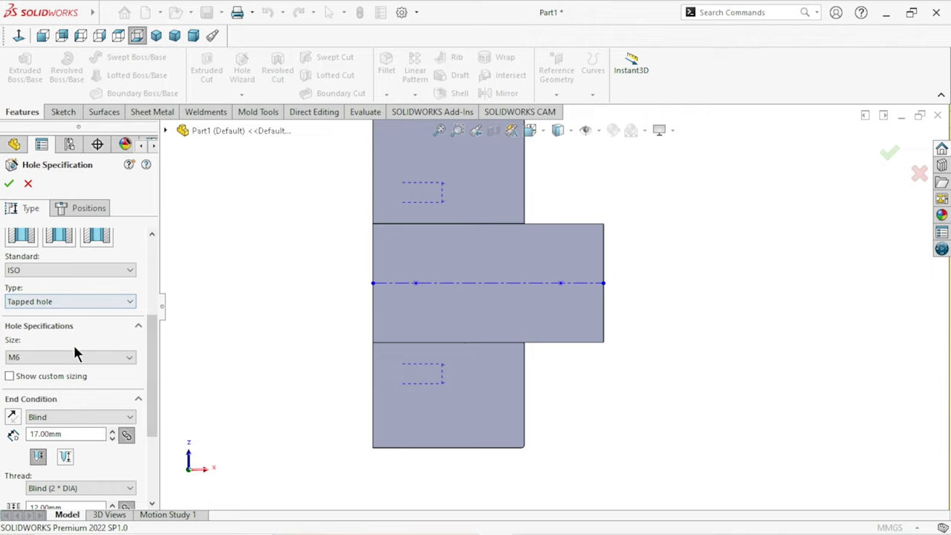
pyautogui.click(72, 357)
pyautogui.scroll(1, 60, 381)
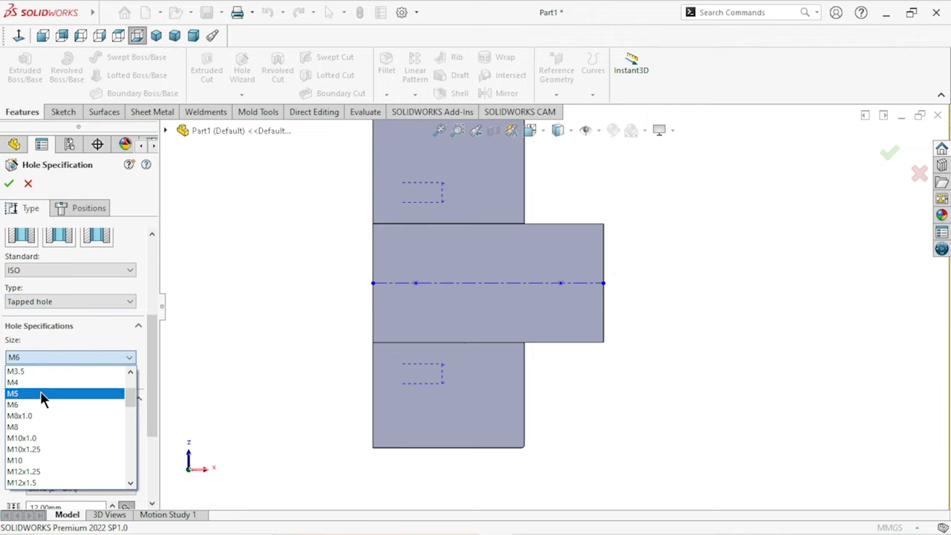
pyautogui.click(36, 393)
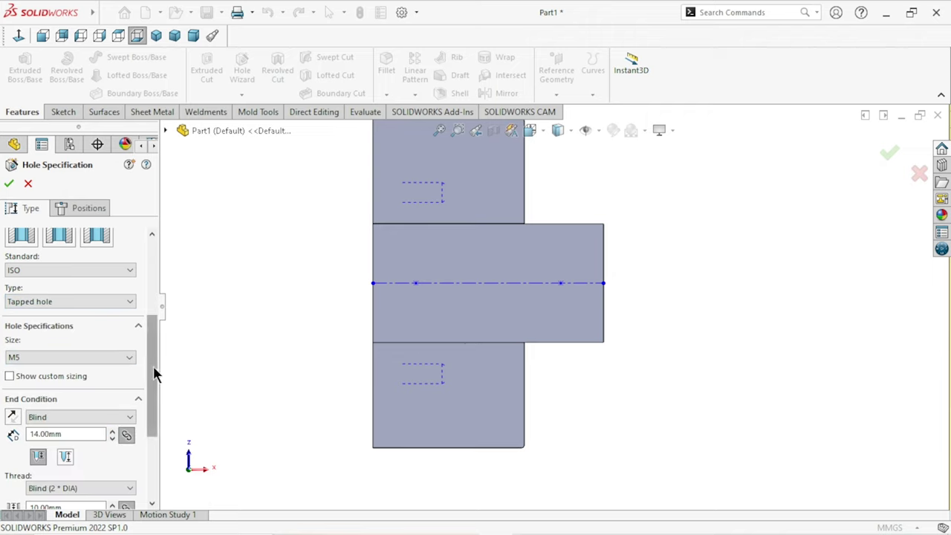
pyautogui.moveTo(153, 365); pyautogui.dragTo(153, 393)
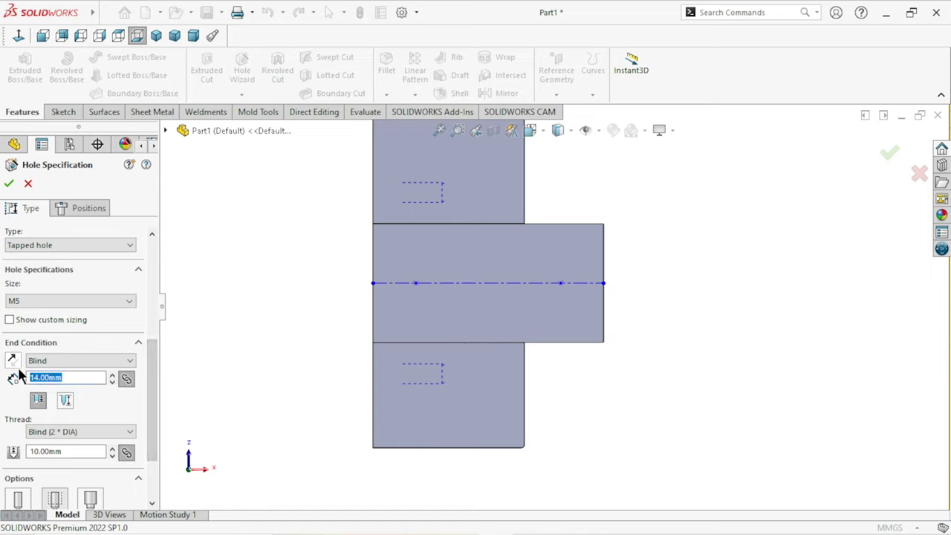
pyautogui.write('12')
pyautogui.press('Return')
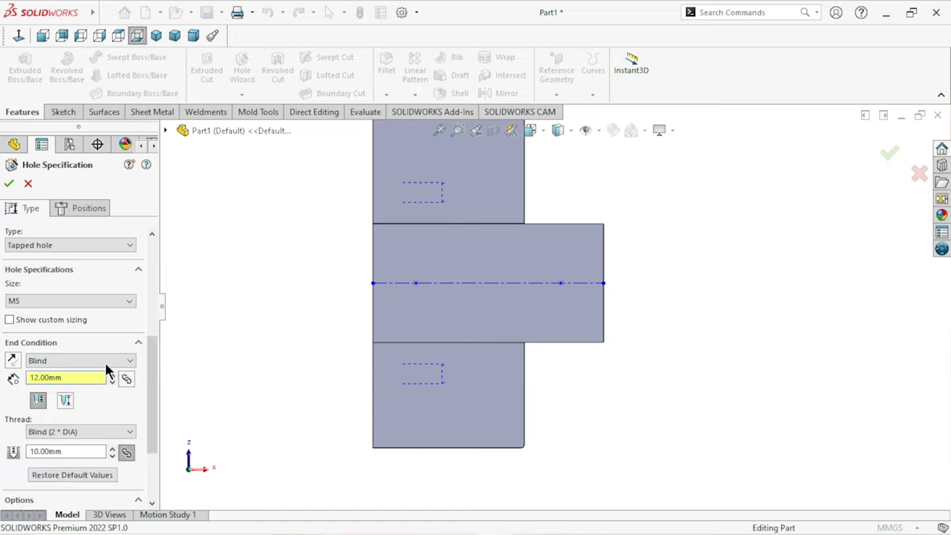
pyautogui.moveTo(153, 342)
pyautogui.mouseDown()
pyautogui.moveTo(150, 300)
pyautogui.moveTo(164, 348)
pyautogui.moveTo(154, 377)
pyautogui.mouseUp()
# - Begin positioning the hole on the block's middle face
pyautogui.click(85, 207)
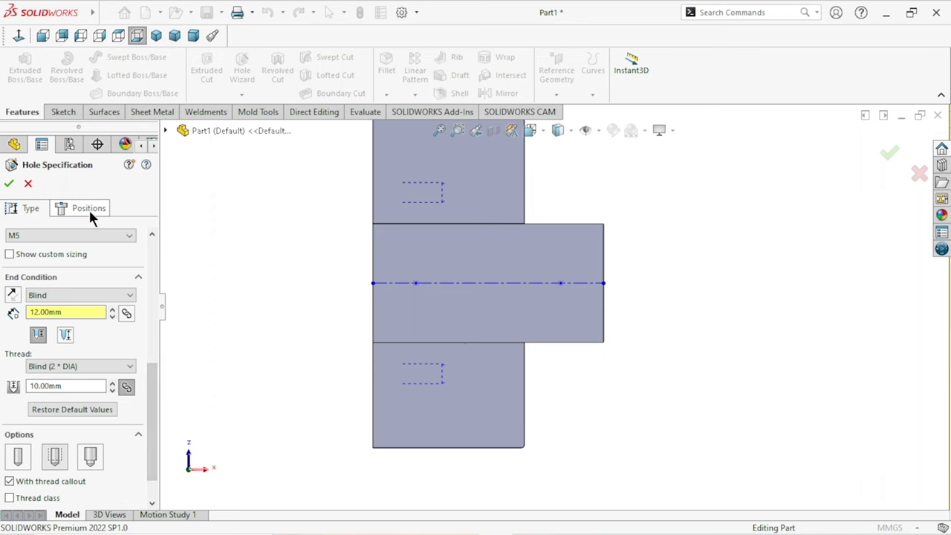
pyautogui.click(427, 309)
pyautogui.scroll(-2, 451, 318)
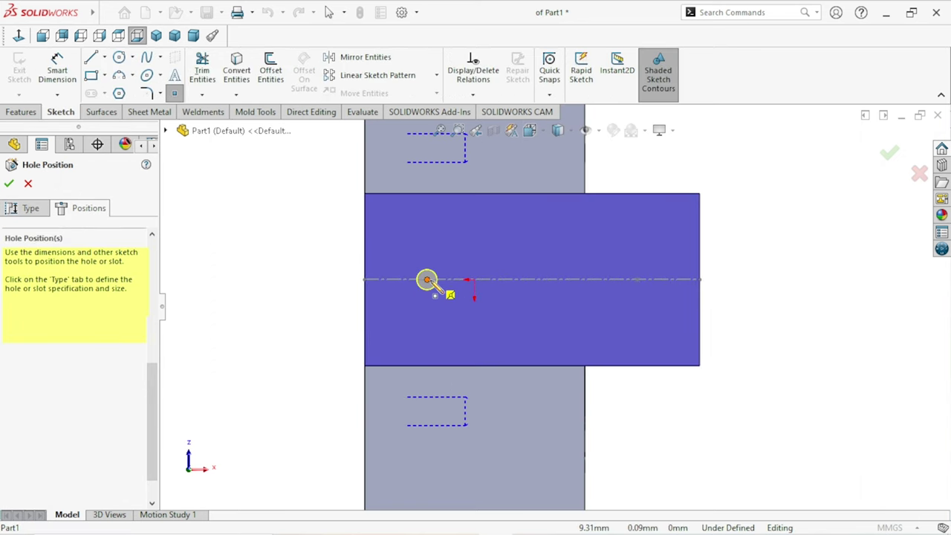
# - Put the two M5 holes on the centerline's sketch points and confirm the feature
pyautogui.click(427, 279)
pyautogui.click(636, 280)
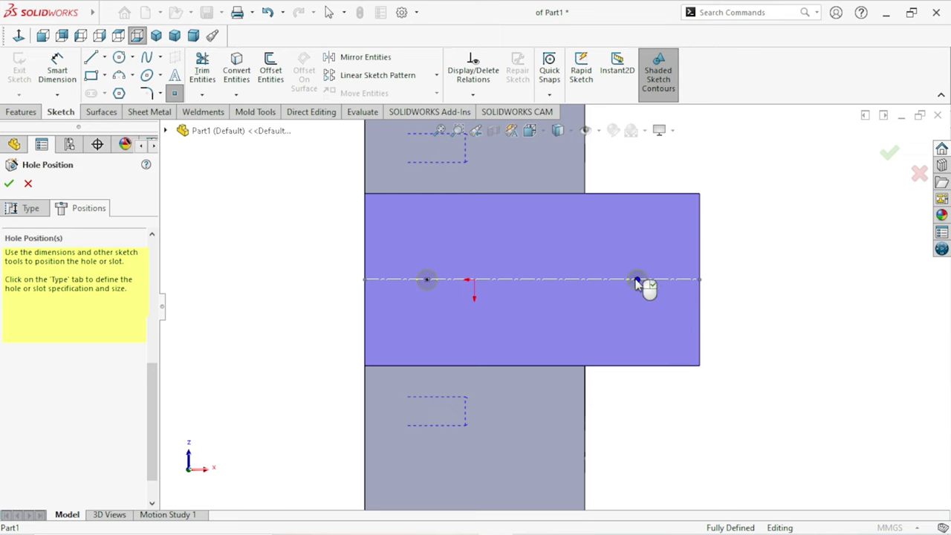
pyautogui.click(9, 184)
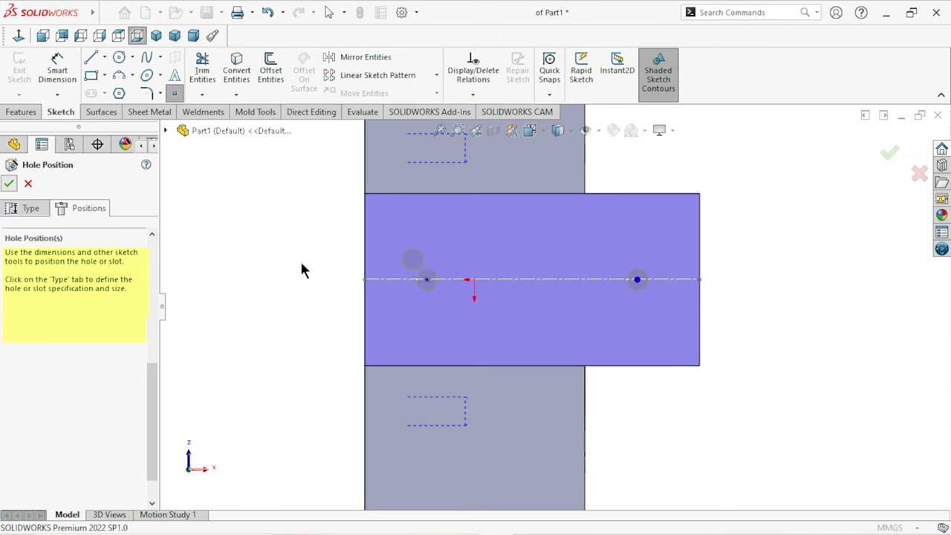
pyautogui.moveTo(522, 330); pyautogui.dragTo(480, 416, button='middle')
pyautogui.scroll(-3, 624, 338)
pyautogui.moveTo(617, 329); pyautogui.dragTo(583, 310, button='middle')
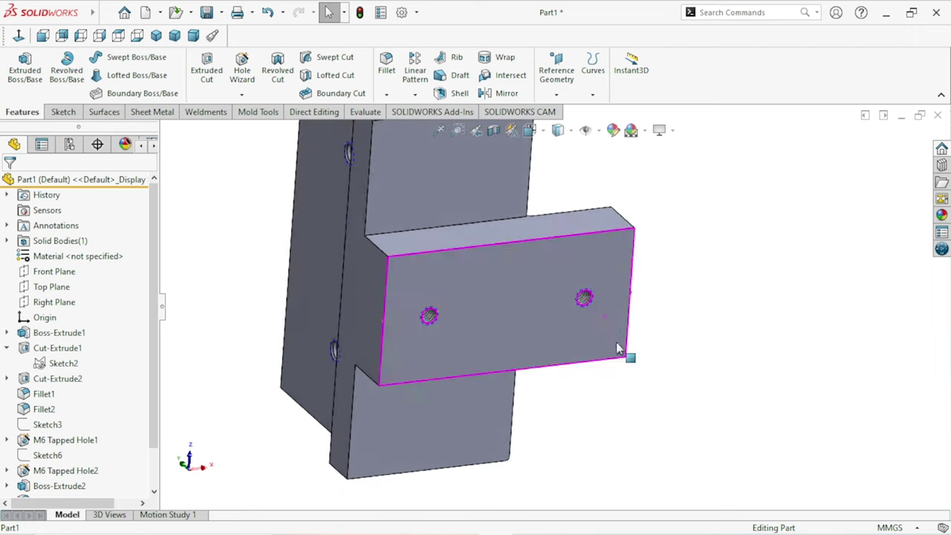
pyautogui.scroll(-3, 583, 310)
pyautogui.scroll(5, 583, 310)
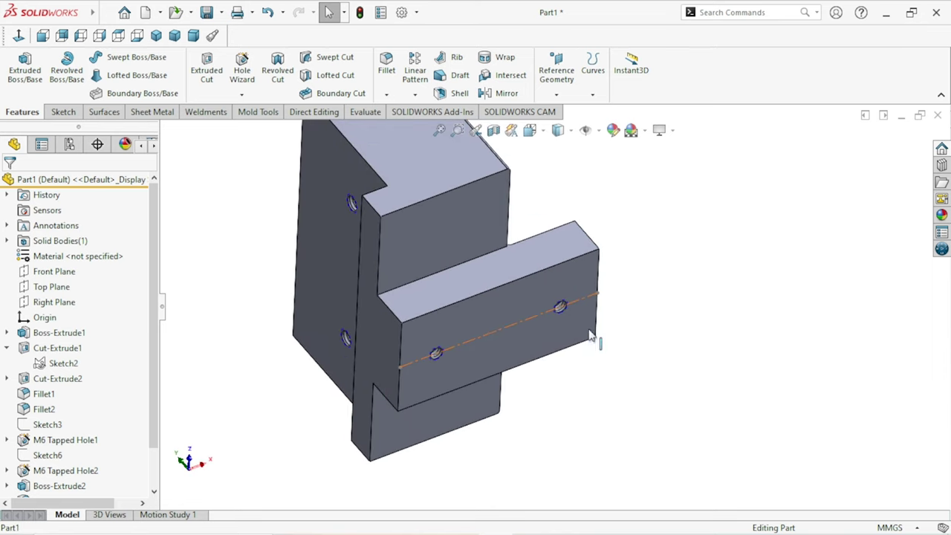
pyautogui.moveTo(679, 308)
pyautogui.mouseDown(button='middle')
pyautogui.moveTo(600, 343)
pyautogui.moveTo(603, 353)
pyautogui.mouseUp(button='middle')
pyautogui.scroll(2, 600, 343)
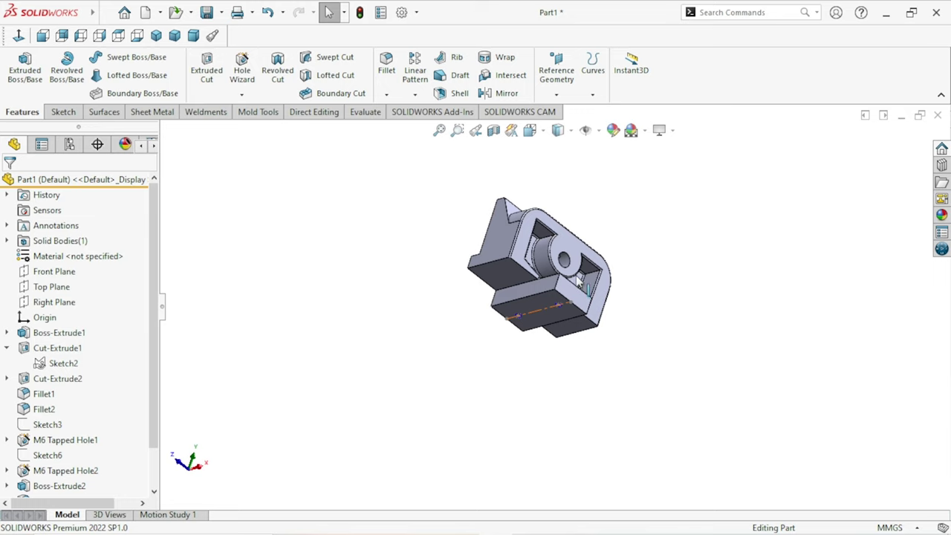
pyautogui.moveTo(620, 303)
pyautogui.mouseDown(button='middle')
pyautogui.moveTo(629, 350)
pyautogui.moveTo(543, 362)
pyautogui.moveTo(588, 407)
pyautogui.moveTo(622, 390)
pyautogui.mouseUp(button='middle')
pyautogui.scroll(-3, 587, 300)
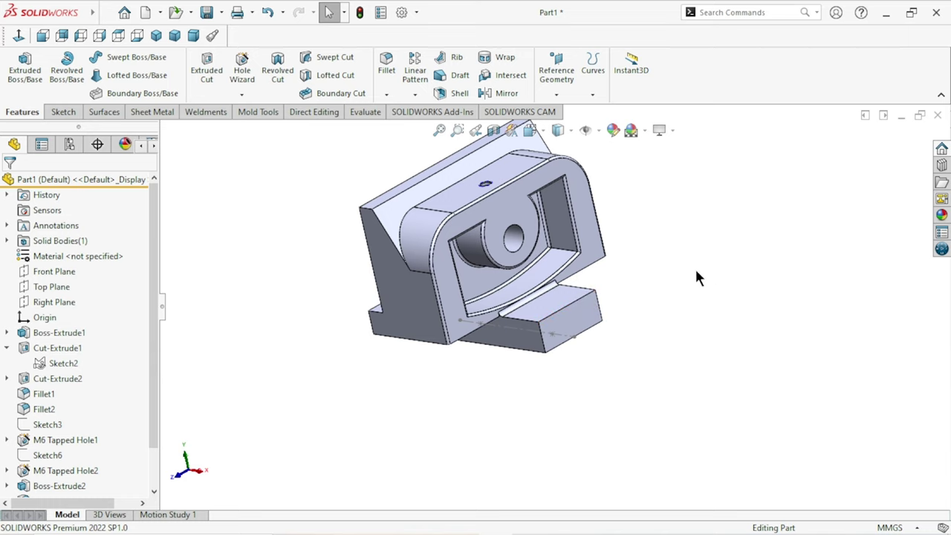
pyautogui.moveTo(632, 253)
pyautogui.mouseDown(button='middle')
pyautogui.moveTo(664, 344)
pyautogui.moveTo(717, 408)
pyautogui.moveTo(645, 442)
pyautogui.moveTo(659, 418)
pyautogui.moveTo(551, 287)
pyautogui.mouseUp(button='middle')
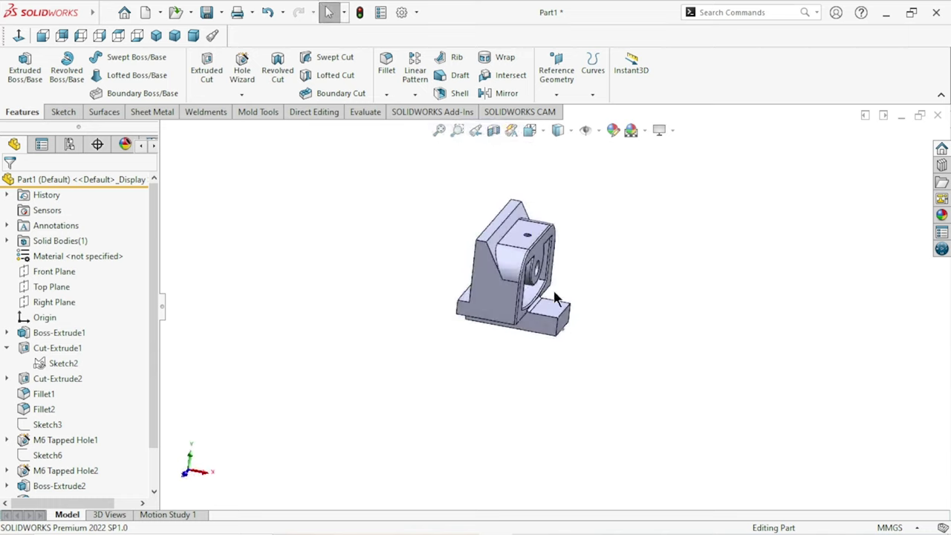
pyautogui.scroll(-3, 715, 303)
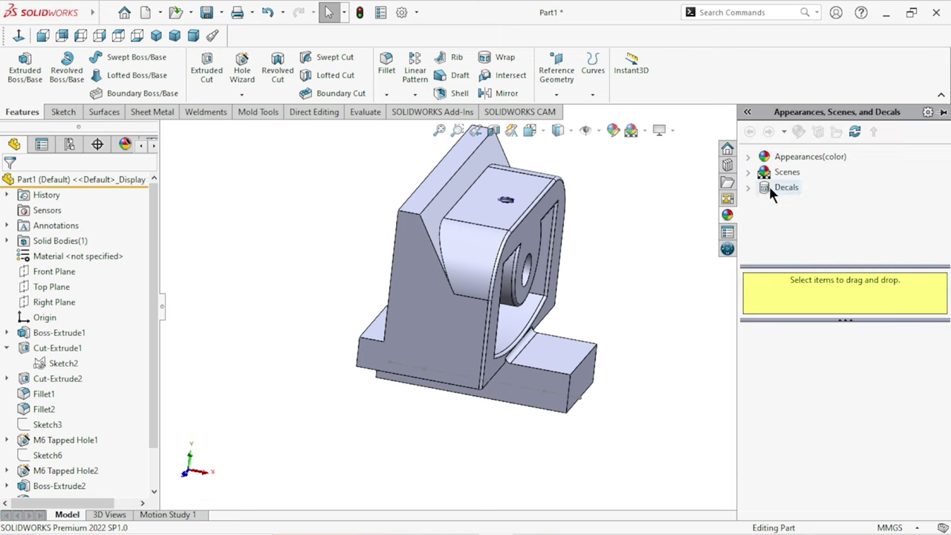
# - Apply the cast carbon steel appearance from Appearances > Metal > Steel
pyautogui.click(748, 158)
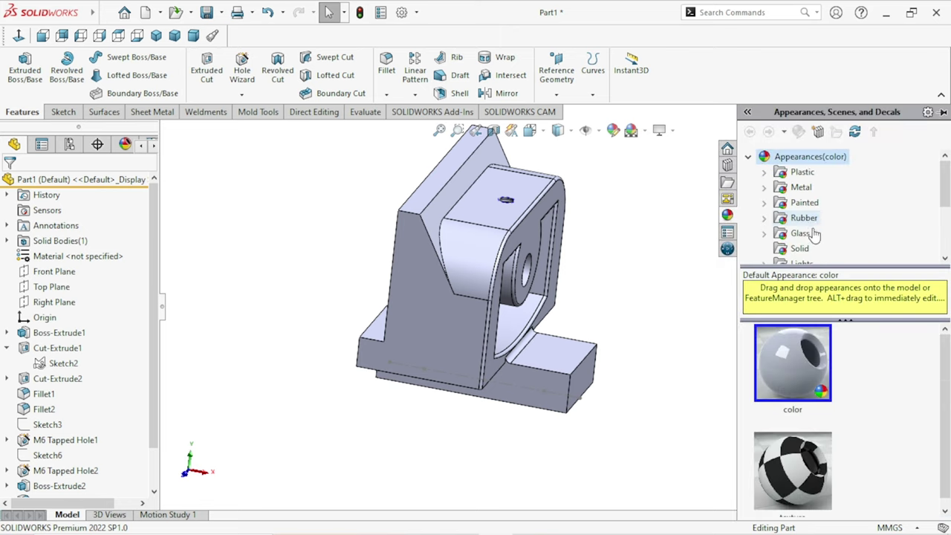
pyautogui.click(765, 188)
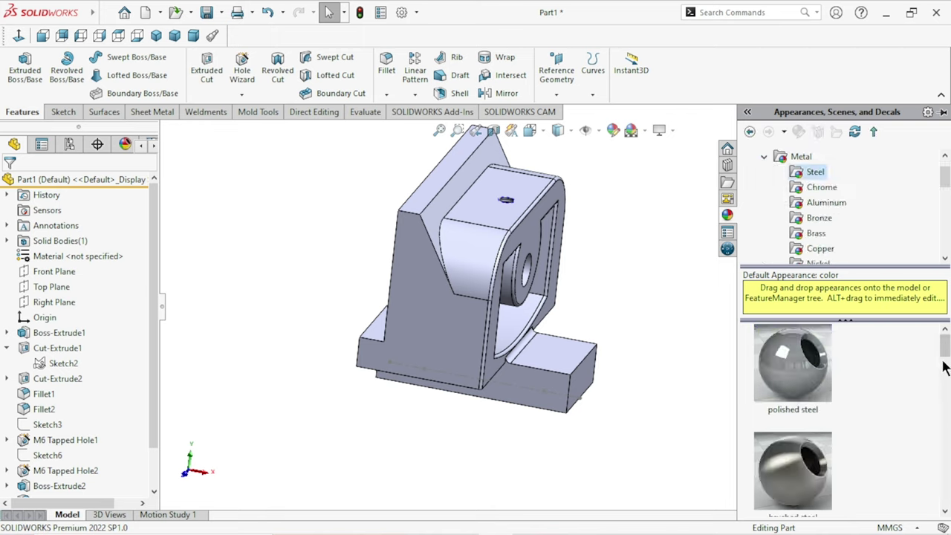
pyautogui.moveTo(942, 355); pyautogui.dragTo(945, 447)
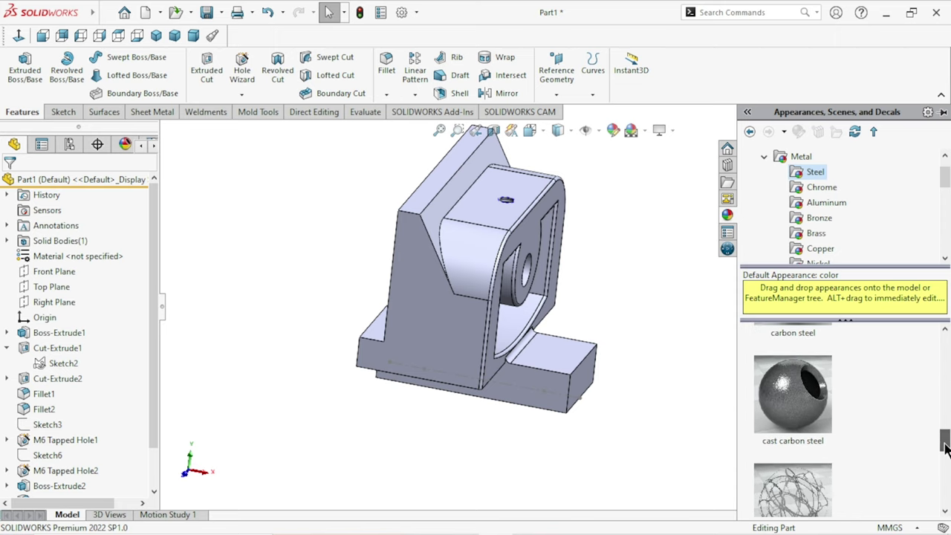
pyautogui.doubleClick(810, 421)
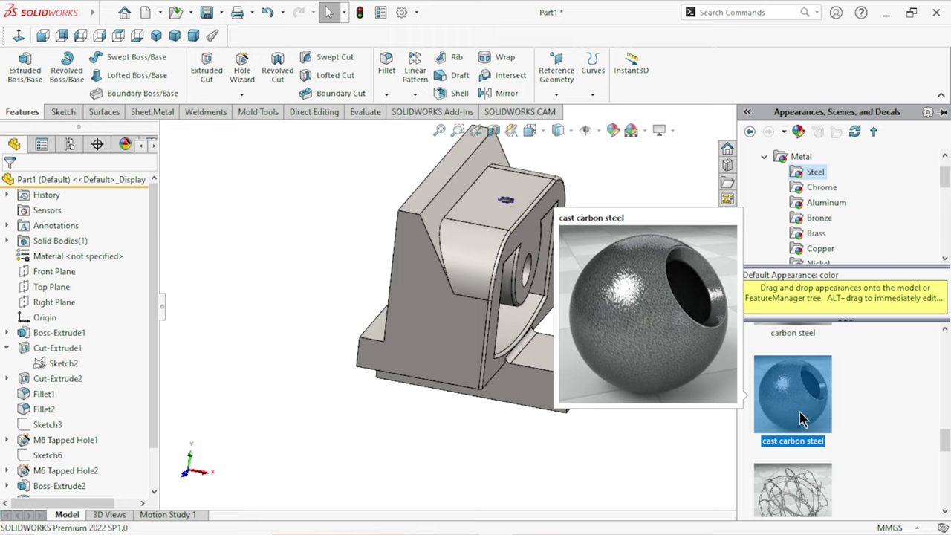
pyautogui.click(396, 422)
# - Enable RealView Graphics and inspect the model, selecting its slanted front and ledge faces
pyautogui.click(659, 130)
pyautogui.click(672, 150)
pyautogui.scroll(-2, 571, 270)
pyautogui.scroll(-3, 572, 282)
pyautogui.scroll(5, 648, 286)
pyautogui.moveTo(648, 286)
pyautogui.mouseDown(button='middle')
pyautogui.moveTo(682, 351)
pyautogui.moveTo(723, 374)
pyautogui.moveTo(699, 382)
pyautogui.mouseUp(button='middle')
pyautogui.click(487, 342)
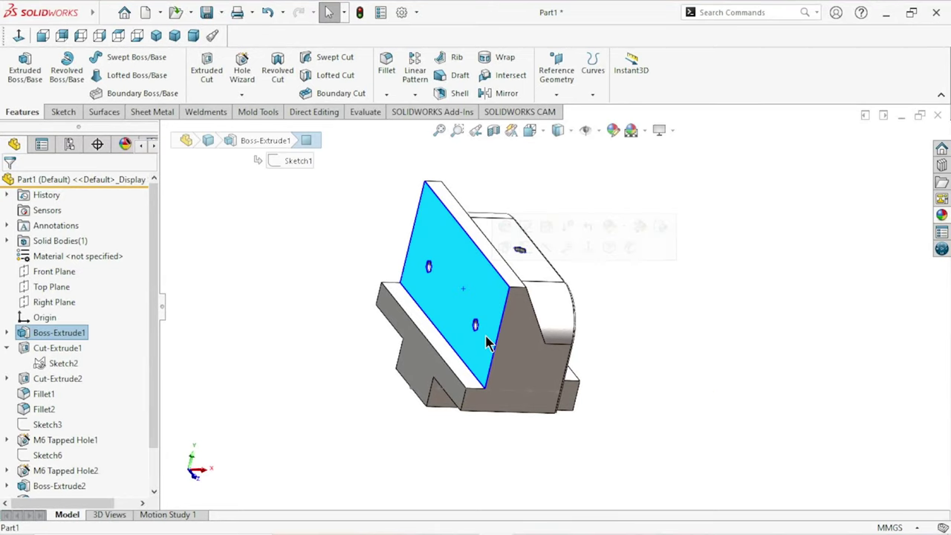
pyautogui.click(446, 354)
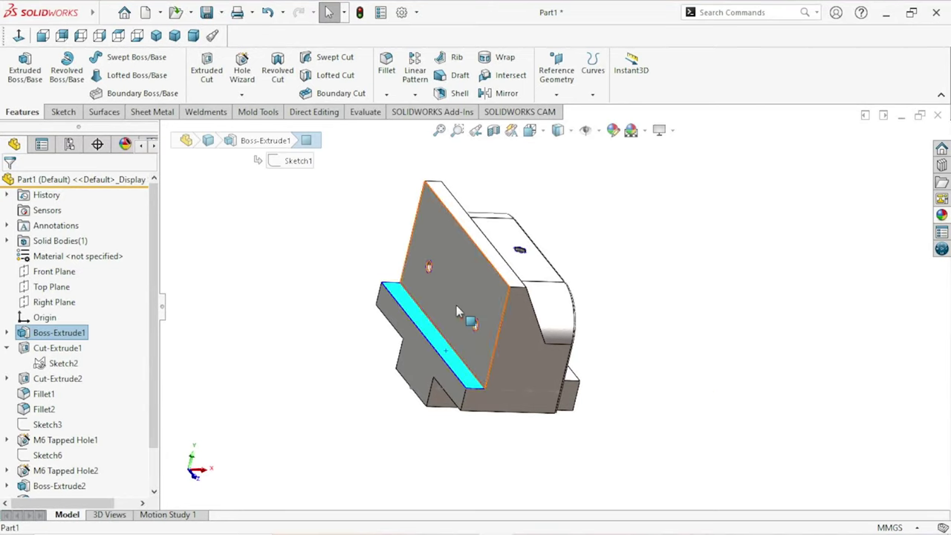
# - Add the slanted, underside, lower and two side faces of the jaw to the selection
pyautogui.keyDown('ctrl'); pyautogui.click(454, 302); pyautogui.keyUp('ctrl')
pyautogui.moveTo(619, 382)
pyautogui.mouseDown(button='middle')
pyautogui.moveTo(609, 365)
pyautogui.moveTo(536, 342)
pyautogui.mouseUp(button='middle')
pyautogui.keyDown('ctrl'); pyautogui.click(530, 325); pyautogui.keyUp('ctrl')
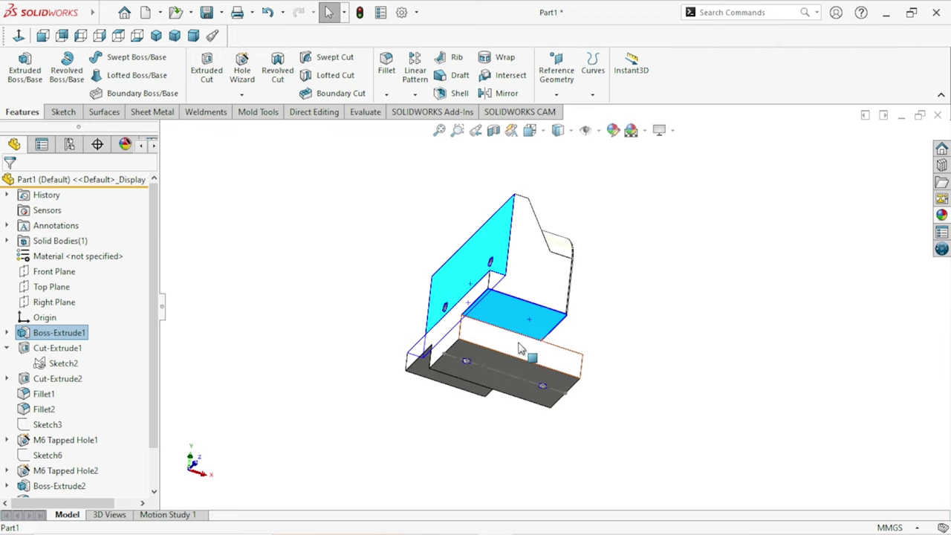
pyautogui.keyDown('ctrl'); pyautogui.click(520, 349); pyautogui.keyUp('ctrl')
pyautogui.moveTo(649, 388)
pyautogui.mouseDown(button='middle')
pyautogui.moveTo(726, 302)
pyautogui.moveTo(721, 309)
pyautogui.mouseUp(button='middle')
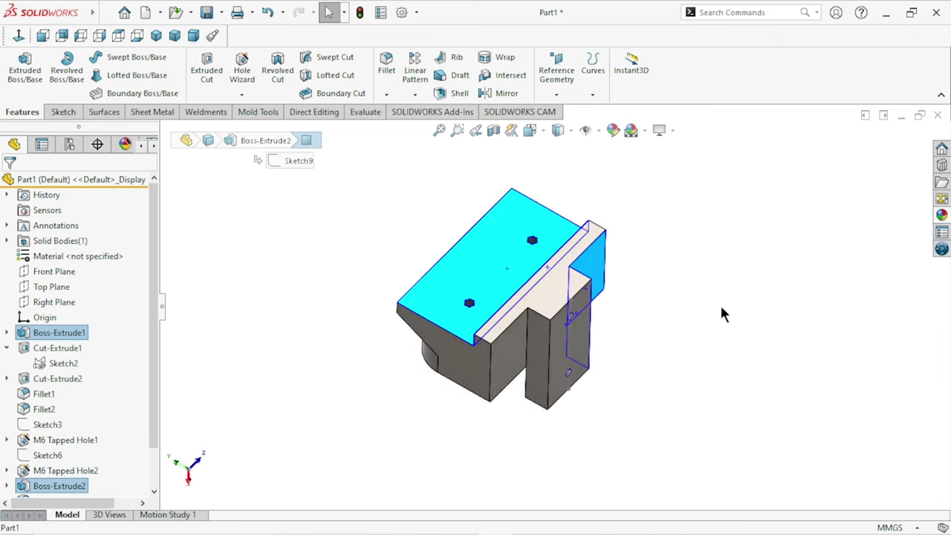
pyautogui.keyDown('ctrl'); pyautogui.click(554, 351); pyautogui.keyUp('ctrl')
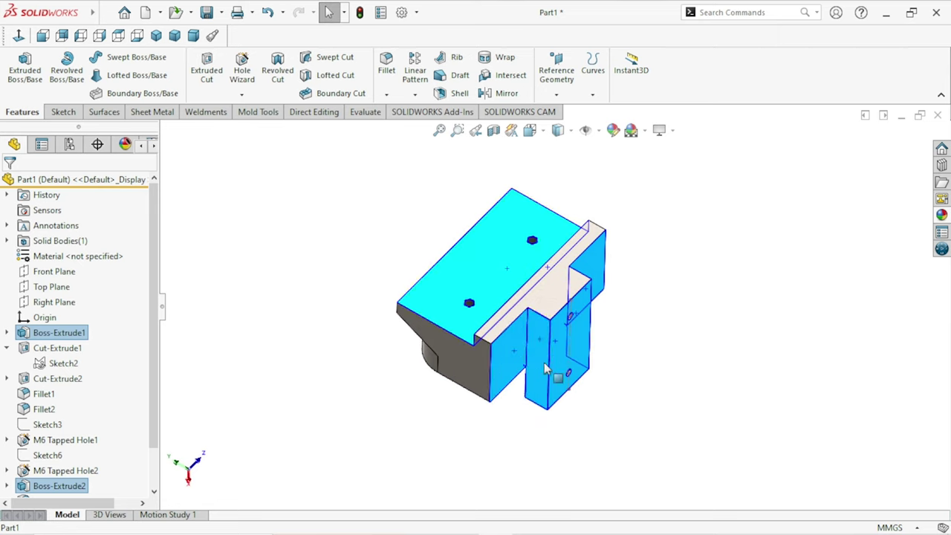
pyautogui.keyDown('ctrl'); pyautogui.click(527, 355); pyautogui.keyUp('ctrl')
pyautogui.moveTo(699, 290)
pyautogui.mouseDown(button='middle')
pyautogui.moveTo(631, 361)
pyautogui.moveTo(570, 372)
pyautogui.moveTo(635, 376)
pyautogui.moveTo(636, 335)
pyautogui.mouseUp(button='middle')
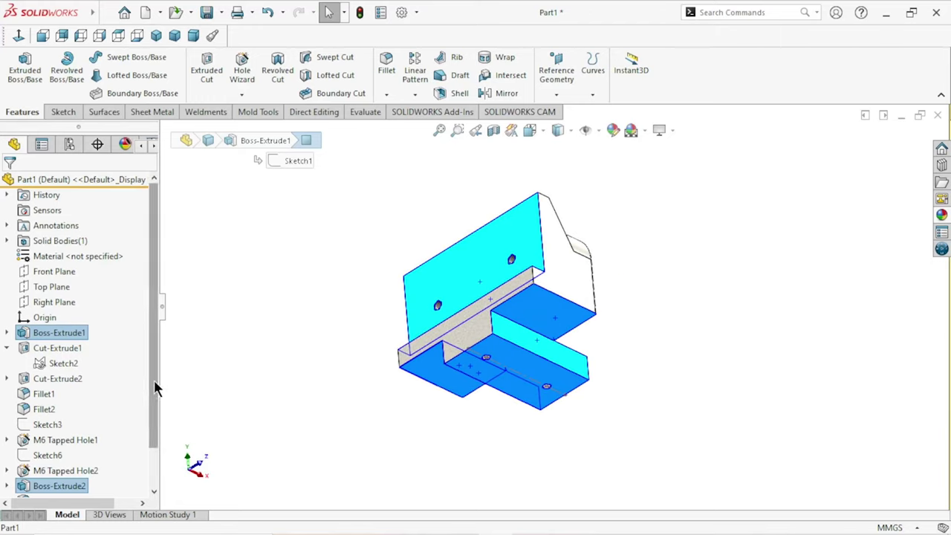
# - Add M5 Tapped Hole1, M6 Tapped Holes 1 and 2, and Cut-Extrude2 to the selection
pyautogui.scroll(-3, 155, 401)
pyautogui.keyDown('ctrl'); pyautogui.click(87, 487); pyautogui.keyUp('ctrl')
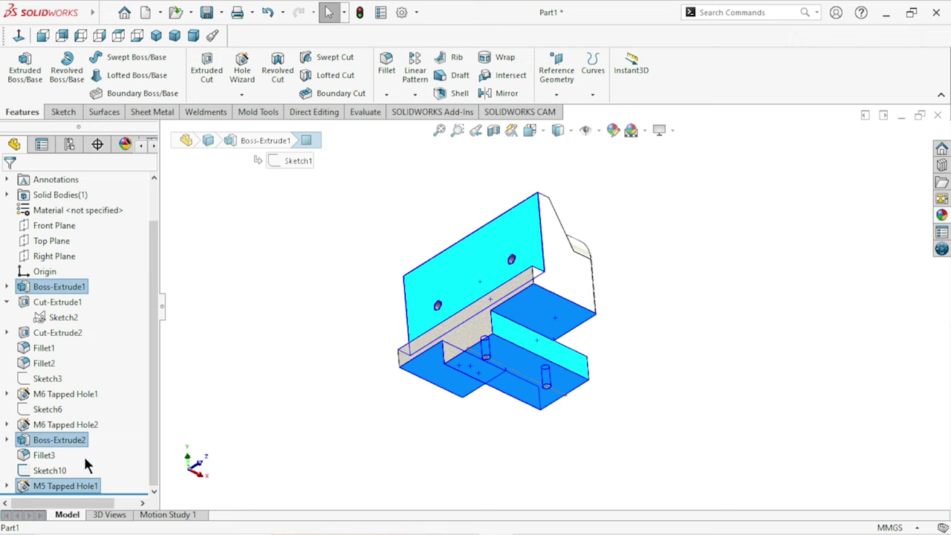
pyautogui.keyDown('ctrl'); pyautogui.click(82, 425); pyautogui.keyUp('ctrl')
pyautogui.keyDown('ctrl'); pyautogui.click(82, 395); pyautogui.keyUp('ctrl')
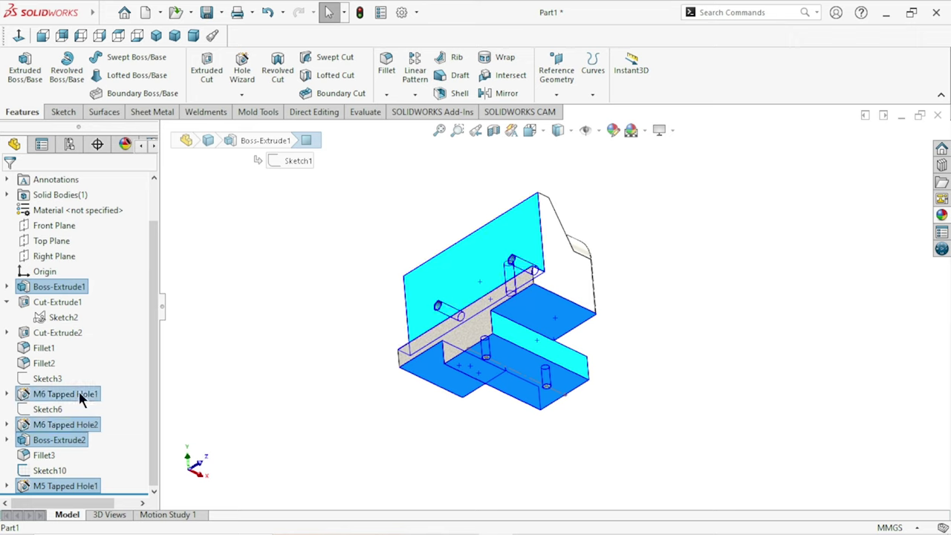
pyautogui.moveTo(336, 318)
pyautogui.mouseDown(button='middle')
pyautogui.moveTo(382, 297)
pyautogui.moveTo(293, 354)
pyautogui.moveTo(261, 399)
pyautogui.moveTo(194, 334)
pyautogui.moveTo(195, 403)
pyautogui.moveTo(374, 444)
pyautogui.mouseUp(button='middle')
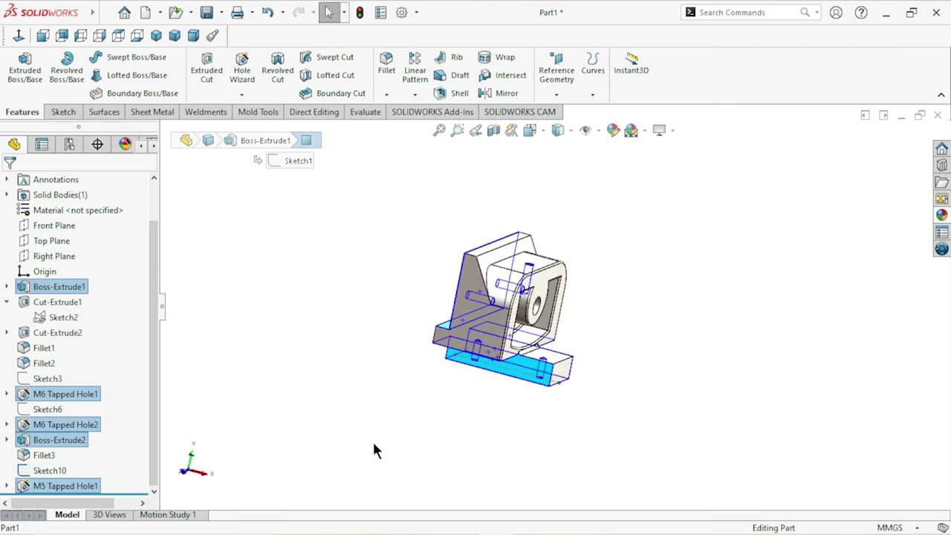
pyautogui.keyDown('ctrl'); pyautogui.click(54, 333); pyautogui.keyUp('ctrl')
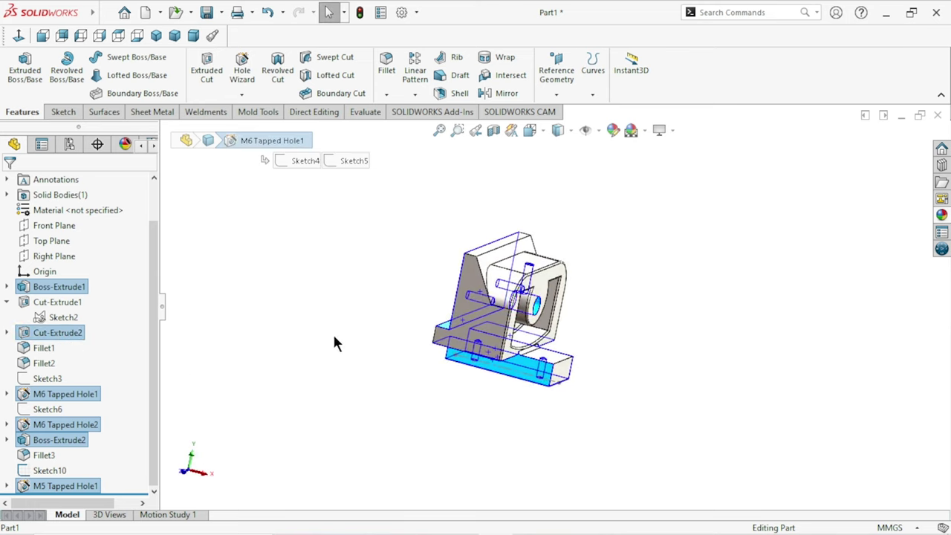
pyautogui.moveTo(332, 331); pyautogui.dragTo(272, 350, button='middle')
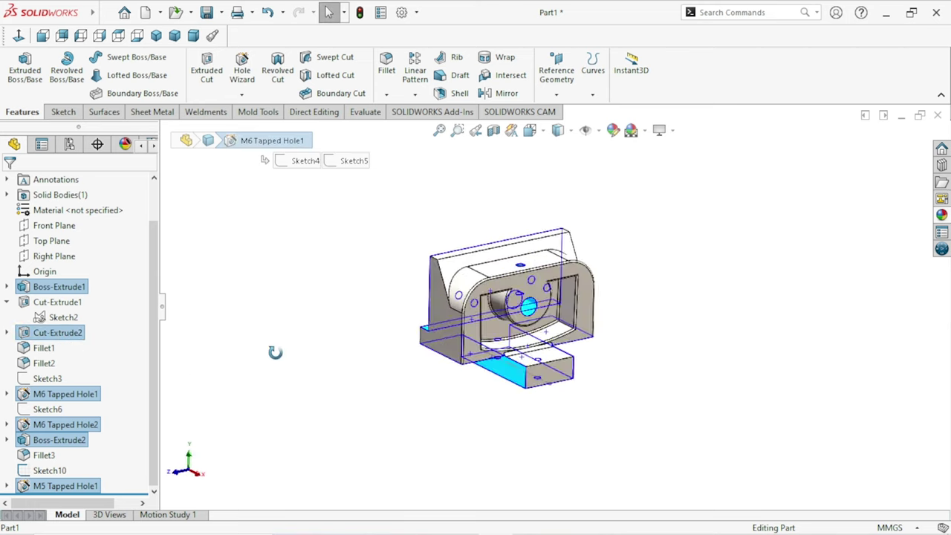
# - Apply the cast carbon steel appearance to the selected features
pyautogui.click(941, 215)
pyautogui.moveTo(943, 438); pyautogui.dragTo(943, 424)
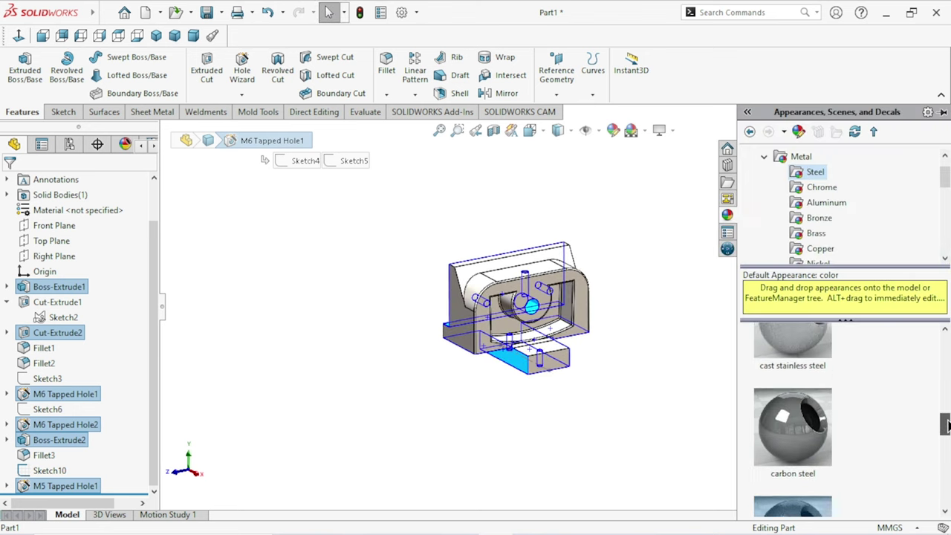
pyautogui.click(818, 449)
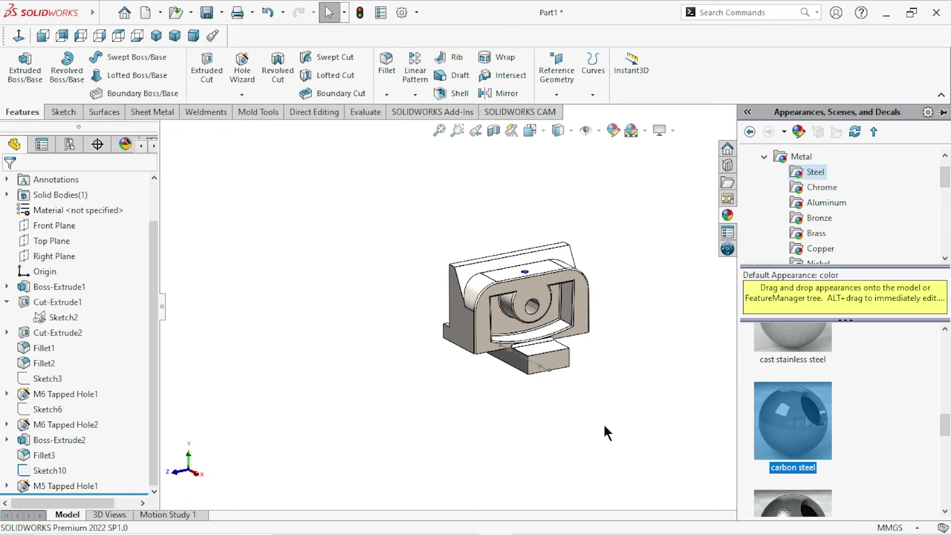
pyautogui.scroll(-3, 553, 313)
# - Hide the Sketch10 line on the jaw's bottom face and return to the isometric view
pyautogui.moveTo(706, 346)
pyautogui.mouseDown(button='middle')
pyautogui.moveTo(815, 296)
pyautogui.moveTo(797, 382)
pyautogui.mouseUp(button='middle')
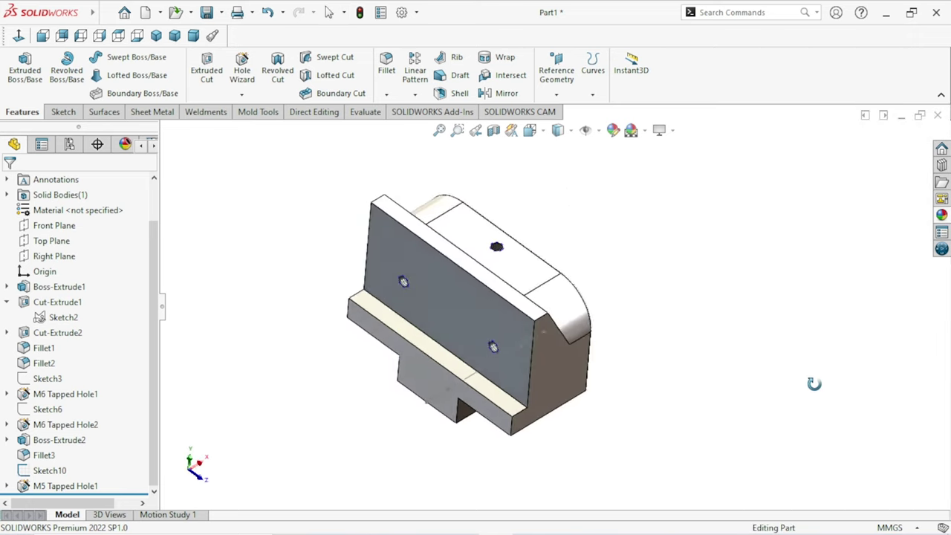
pyautogui.scroll(-3, 501, 394)
pyautogui.scroll(-3, 505, 368)
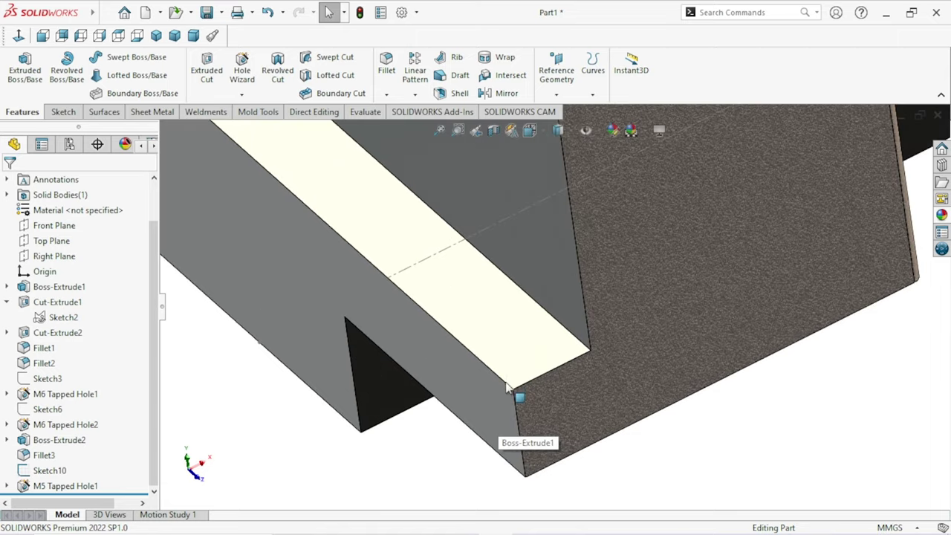
pyautogui.scroll(5, 520, 390)
pyautogui.scroll(2, 564, 383)
pyautogui.moveTo(602, 365); pyautogui.dragTo(576, 312, button='middle')
pyautogui.scroll(-3, 576, 310)
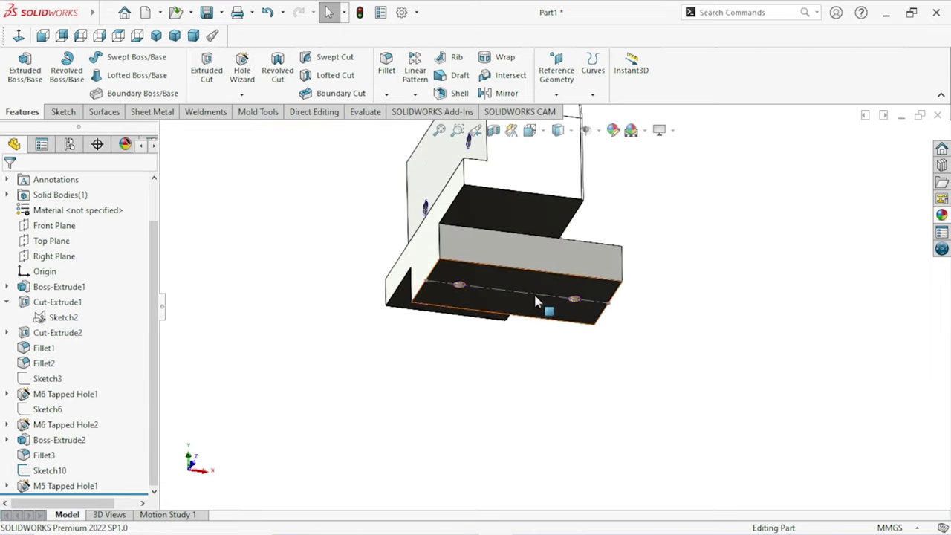
pyautogui.click(534, 302)
pyautogui.click(617, 251)
pyautogui.click(690, 318)
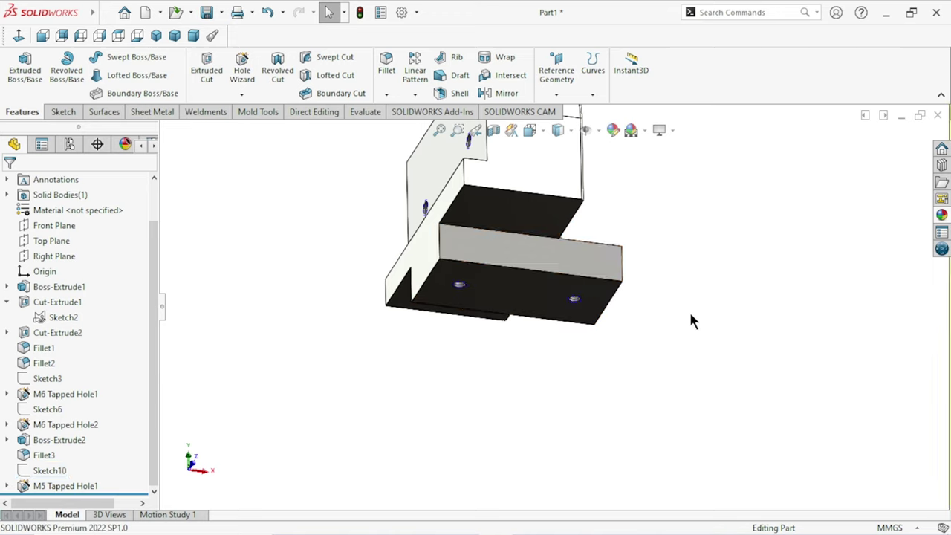
pyautogui.moveTo(670, 307); pyautogui.dragTo(631, 279, button='middle')
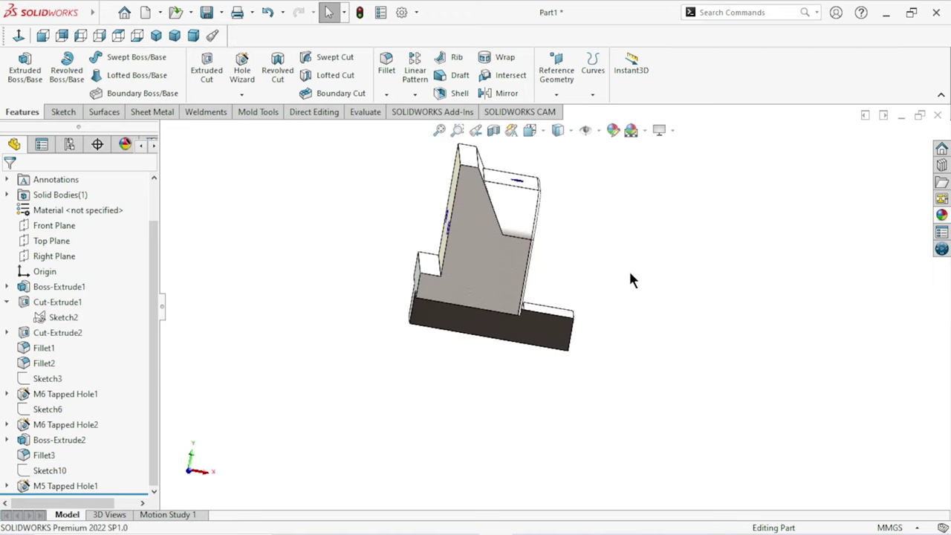
pyautogui.click(157, 36)
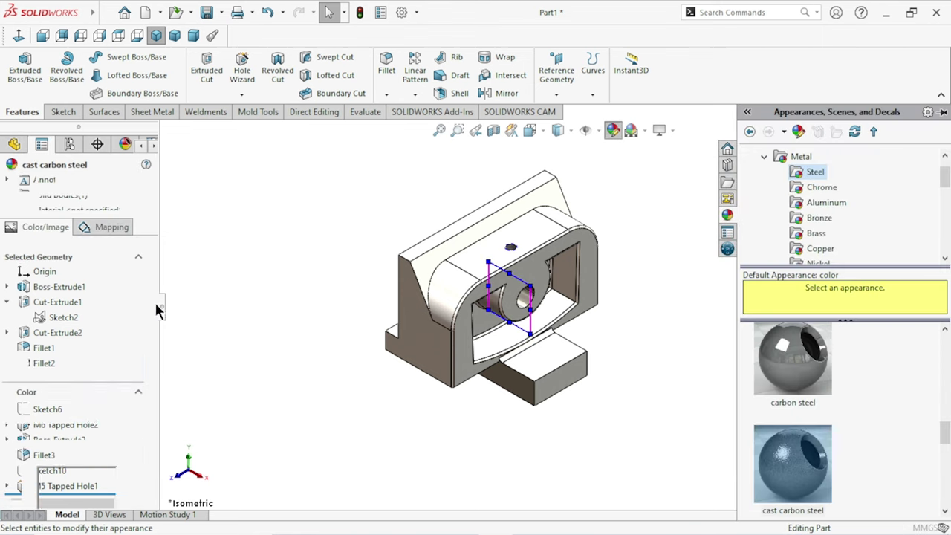
# - Choose the pure red swatch (RGB 255, 0, 0) as the part's colour and fit the view
pyautogui.scroll(-3, 135, 386)
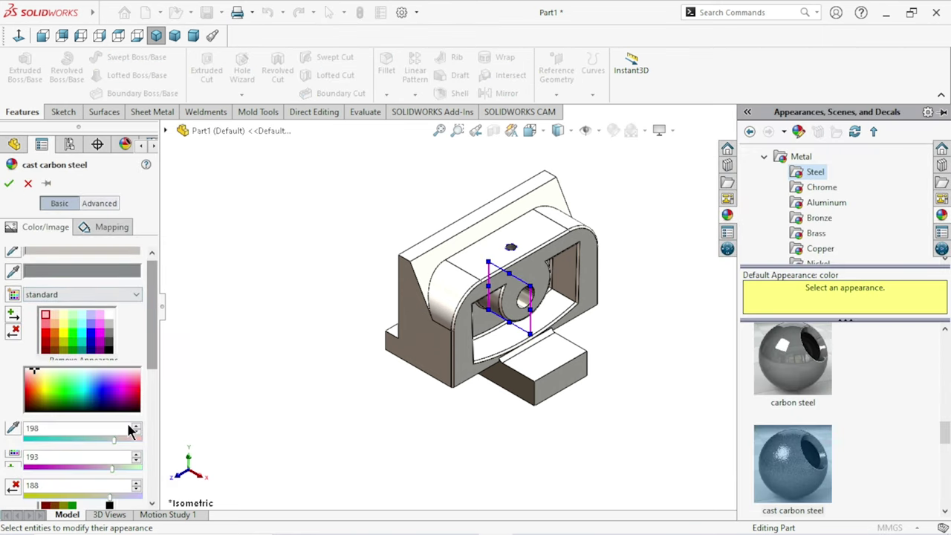
pyautogui.click(50, 339)
pyautogui.click(9, 183)
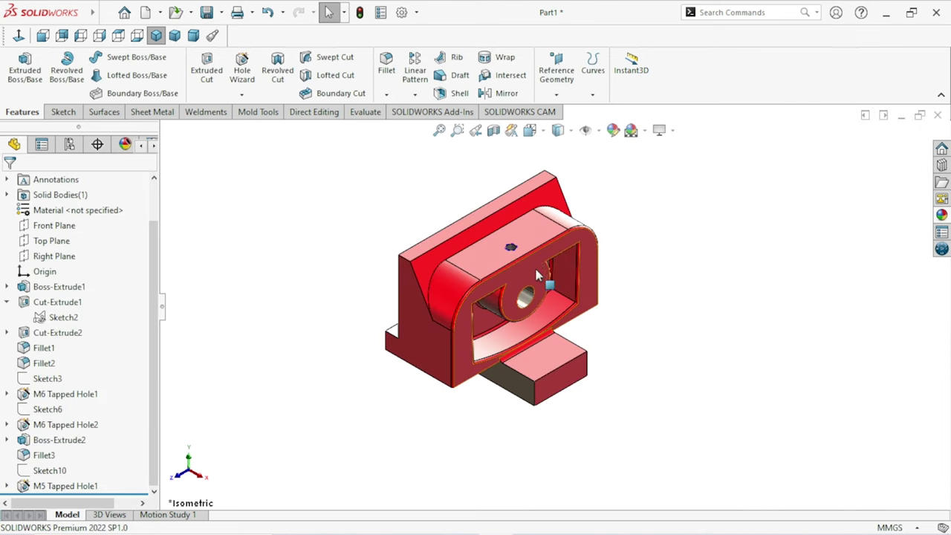
pyautogui.scroll(-3, 543, 275)
pyautogui.scroll(-4, 548, 289)
pyautogui.press('f')
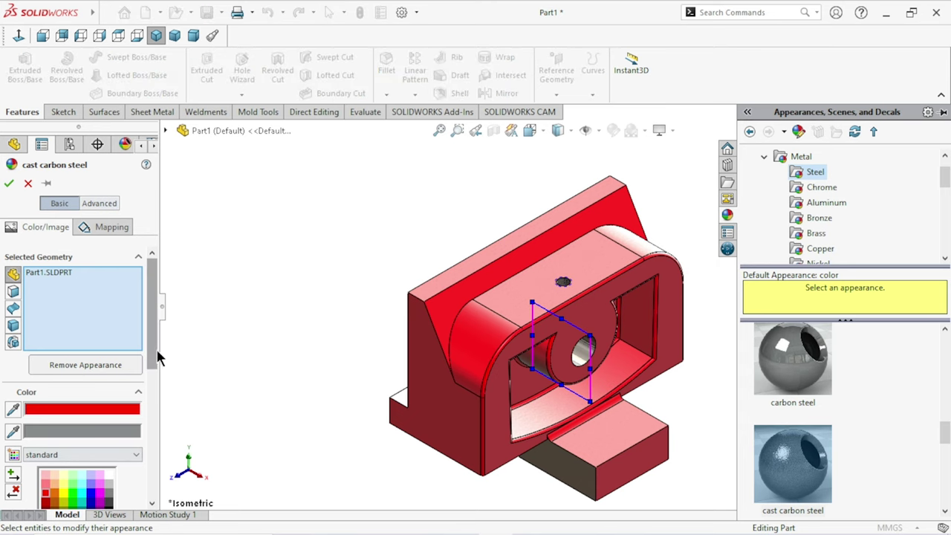
# - Position the colour mapping frame around the hole and confirm the red appearance
pyautogui.moveTo(151, 350); pyautogui.dragTo(155, 441)
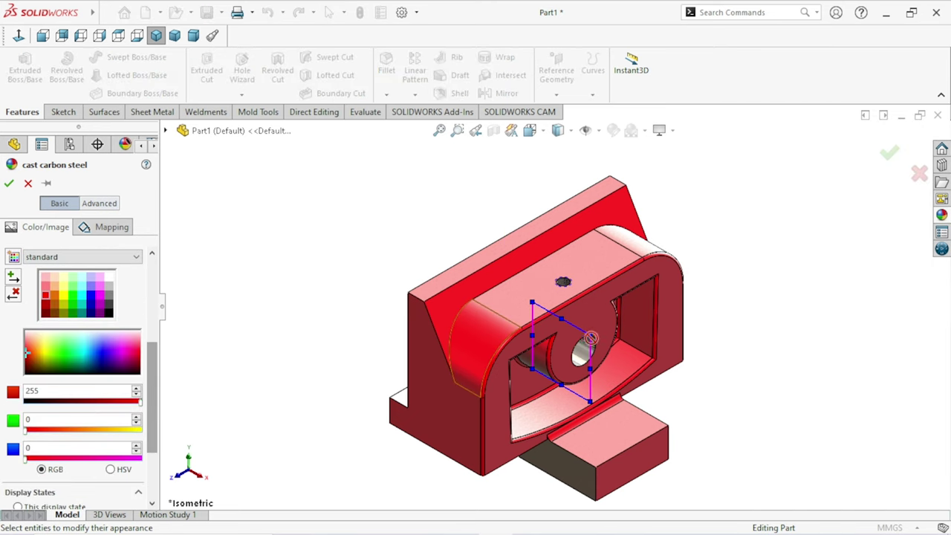
pyautogui.moveTo(590, 336); pyautogui.dragTo(578, 342)
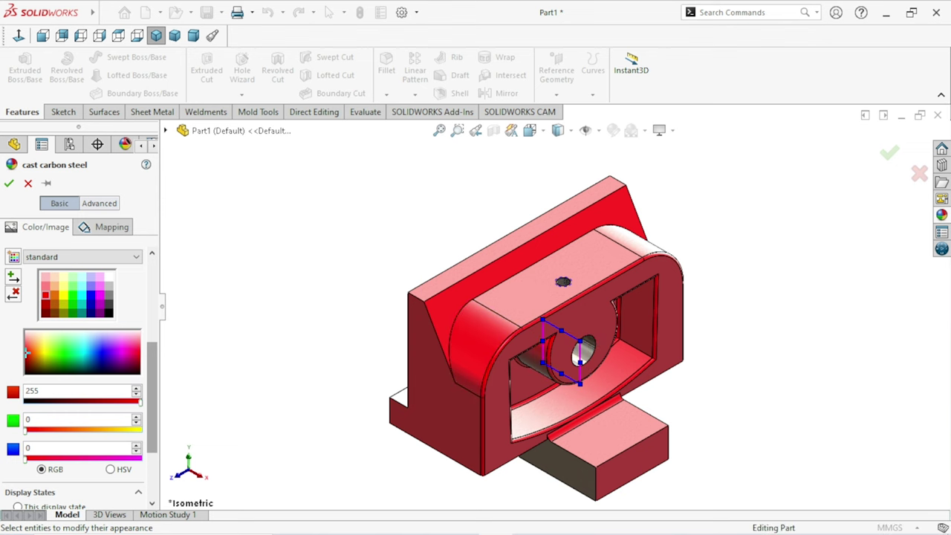
pyautogui.scroll(-4, 563, 338)
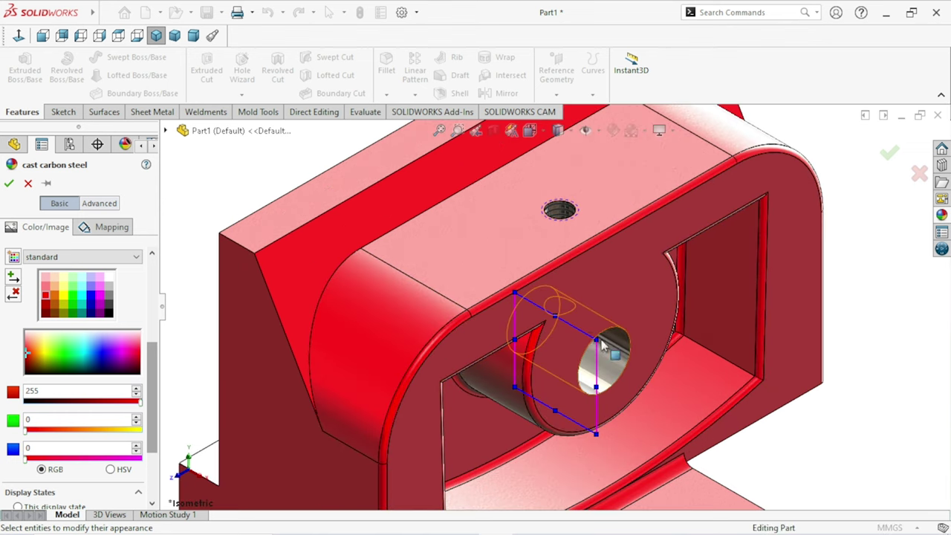
pyautogui.moveTo(597, 340)
pyautogui.mouseDown()
pyautogui.moveTo(666, 291)
pyautogui.moveTo(589, 335)
pyautogui.moveTo(610, 323)
pyautogui.mouseUp()
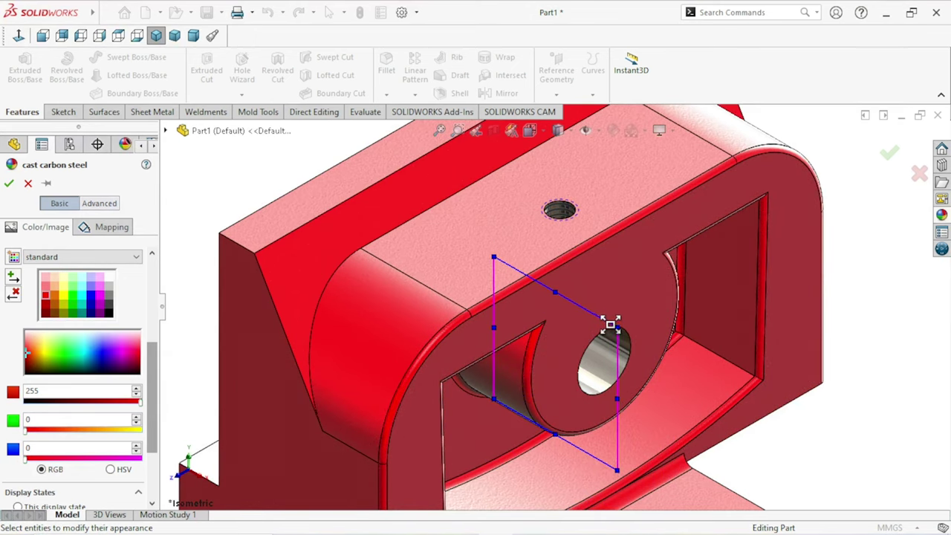
pyautogui.scroll(3, 583, 323)
pyautogui.scroll(2, 583, 323)
pyautogui.scroll(1, 583, 323)
pyautogui.scroll(1, 583, 323)
pyautogui.moveTo(570, 312); pyautogui.dragTo(567, 313)
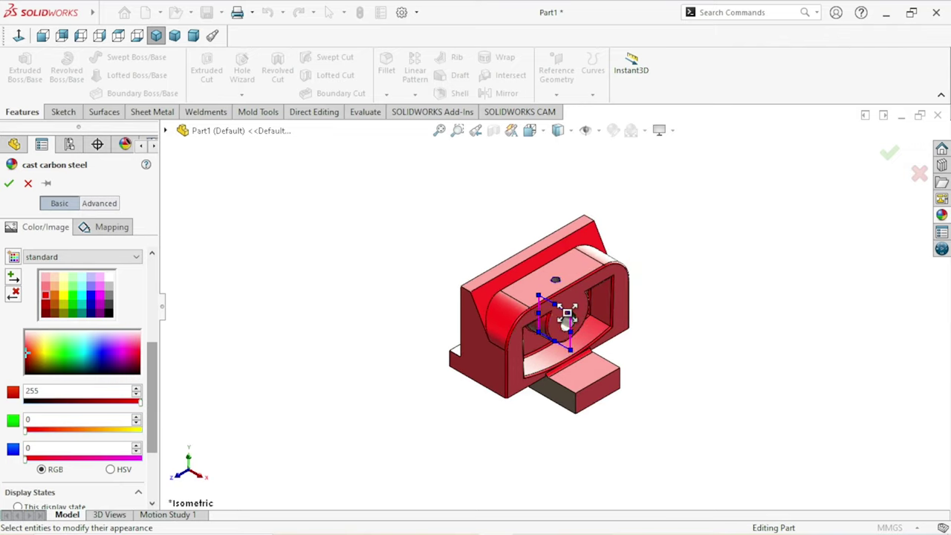
pyautogui.click(9, 184)
pyautogui.scroll(-2, 529, 331)
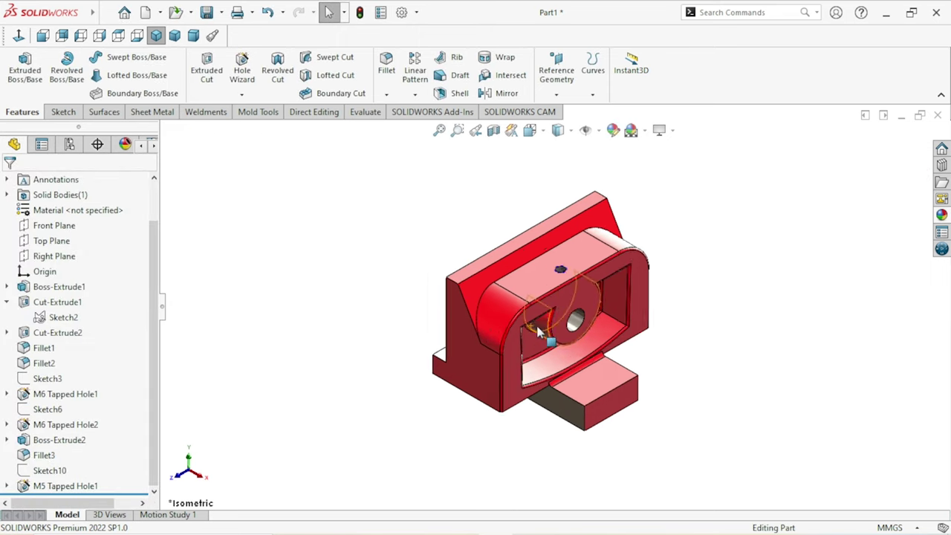
# - Inspect the red jaw from the back, underside and top, then start saving the part
pyautogui.scroll(-1, 529, 331)
pyautogui.moveTo(705, 301)
pyautogui.mouseDown(button='middle')
pyautogui.moveTo(580, 228)
pyautogui.moveTo(309, 246)
pyautogui.moveTo(325, 331)
pyautogui.moveTo(290, 180)
pyautogui.moveTo(311, 215)
pyautogui.mouseUp(button='middle')
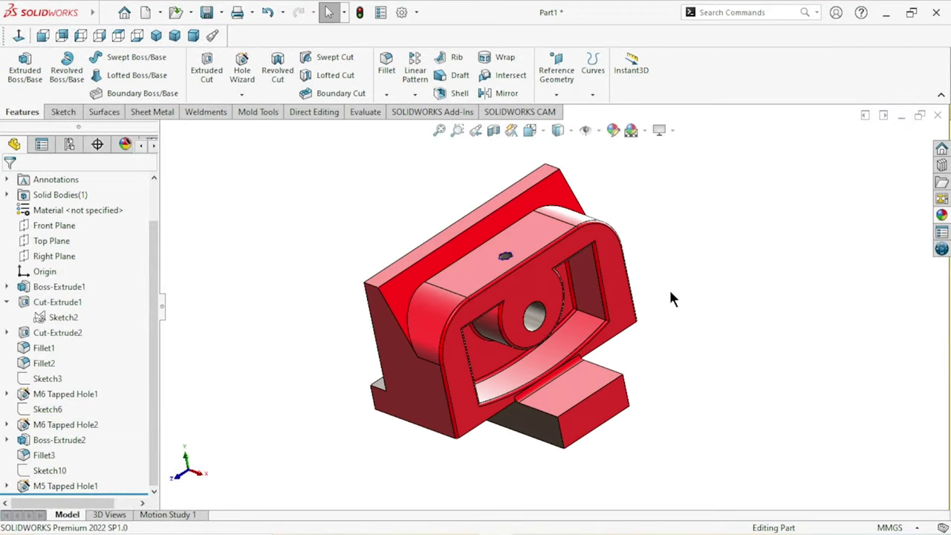
pyautogui.hotkey('ctrl', '5')
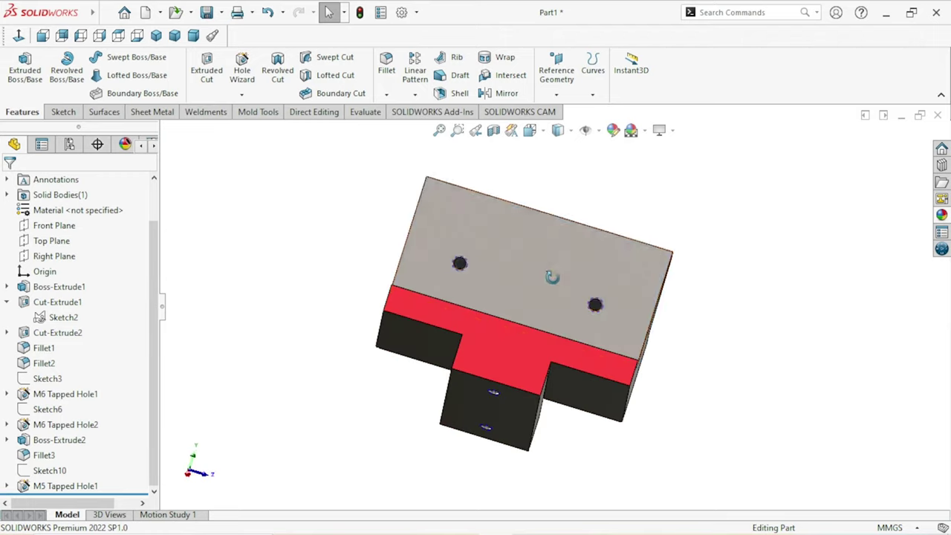
pyautogui.moveTo(432, 281)
pyautogui.mouseDown(button='middle')
pyautogui.moveTo(626, 300)
pyautogui.moveTo(496, 288)
pyautogui.moveTo(485, 236)
pyautogui.mouseUp(button='middle')
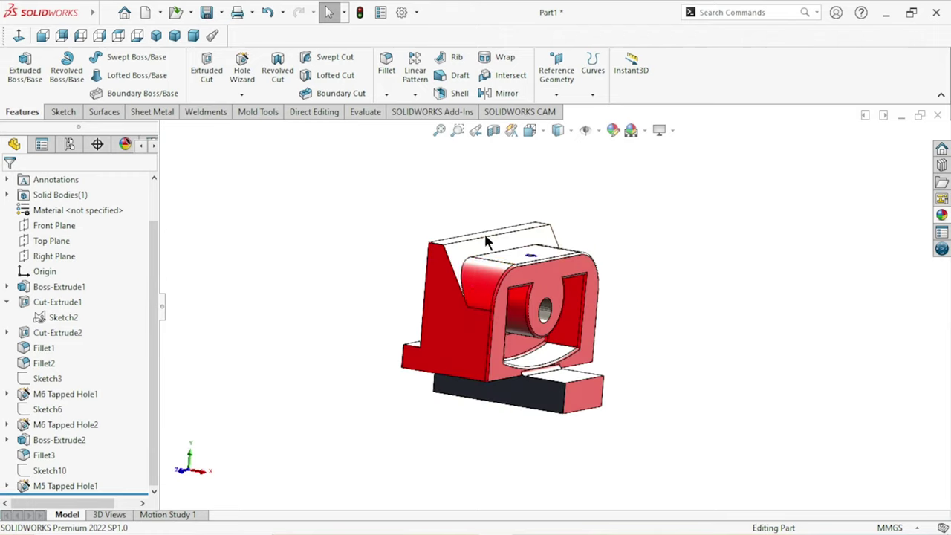
pyautogui.click(156, 36)
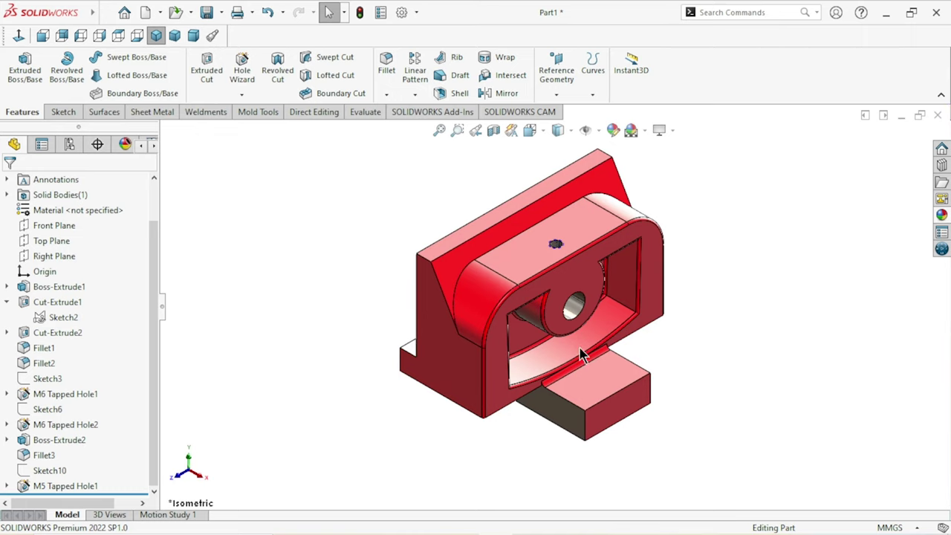
pyautogui.click(208, 15)
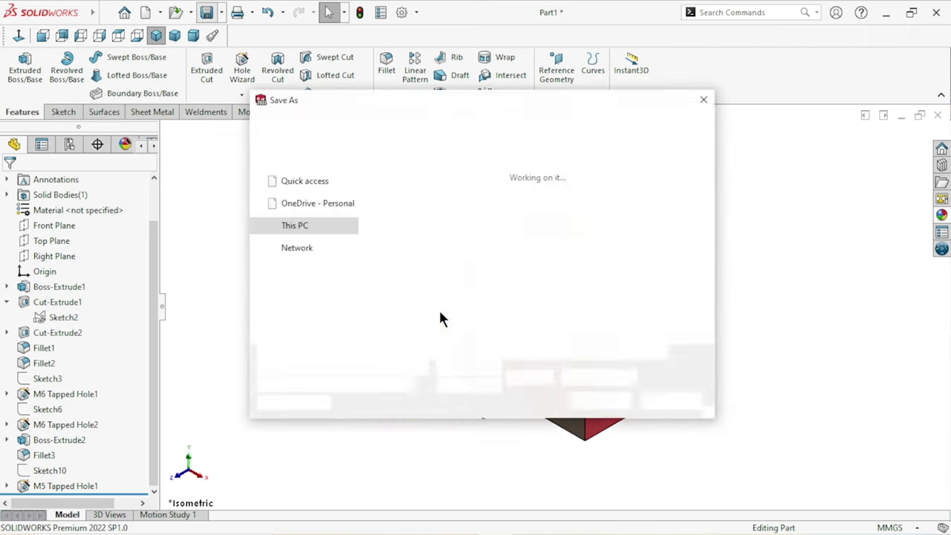
# - Save the part as 'Movable jaw Part2' in the Desktop\3D\Manual vice folder
pyautogui.doubleClick(454, 190)
pyautogui.scroll(-1, 706, 190)
pyautogui.click(572, 228)
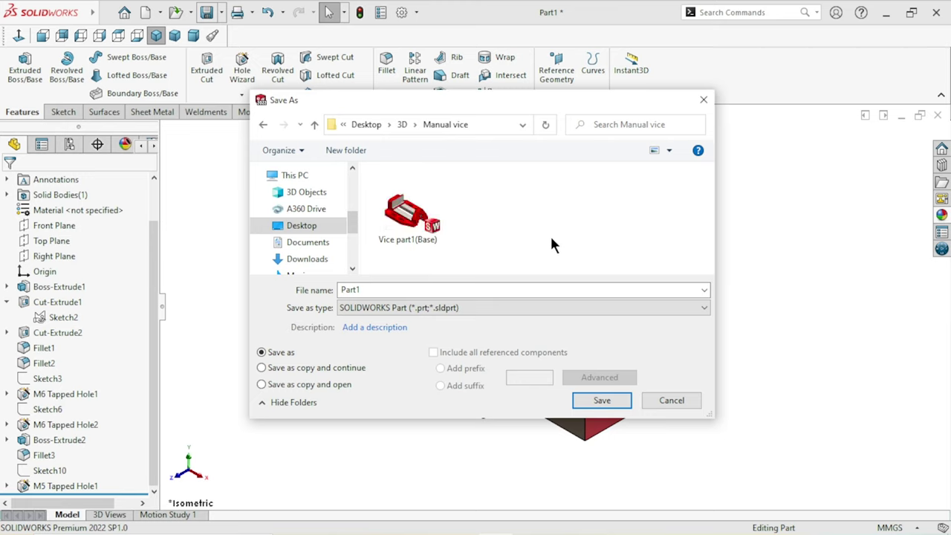
pyautogui.doubleClick(381, 289)
pyautogui.write('Moba')
pyautogui.press('BackSpace')
pyautogui.write('able ')
pyautogui.write('jaw')
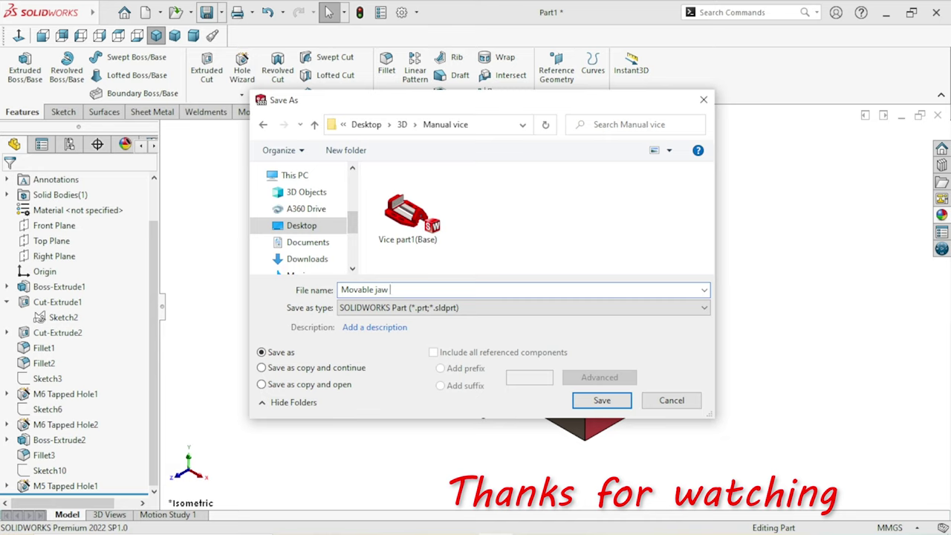
pyautogui.write(' Part 2')
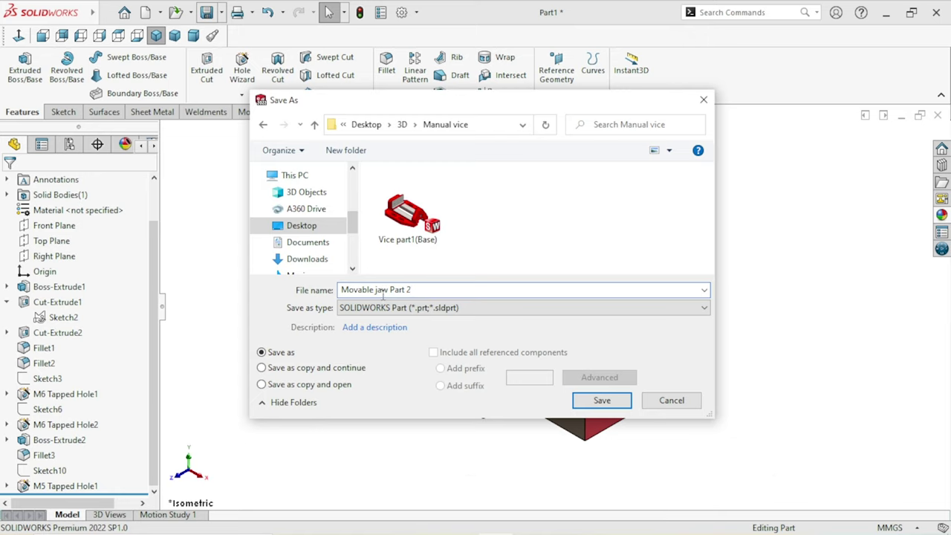
pyautogui.press('BackSpace')
pyautogui.write('2')
pyautogui.click(601, 402)
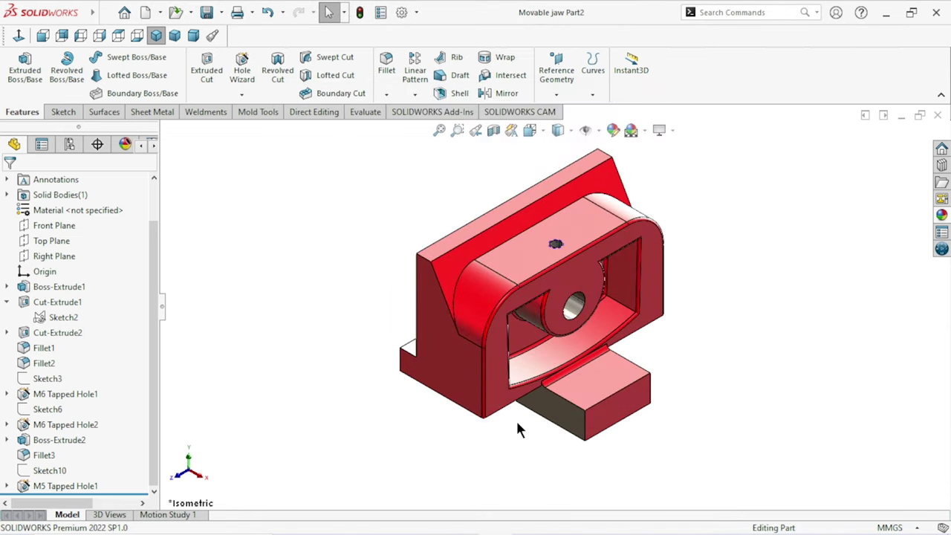
pyautogui.moveTo(405, 301)
pyautogui.mouseDown(button='middle')
pyautogui.moveTo(484, 367)
pyautogui.moveTo(734, 372)
pyautogui.moveTo(711, 353)
pyautogui.mouseUp(button='middle')
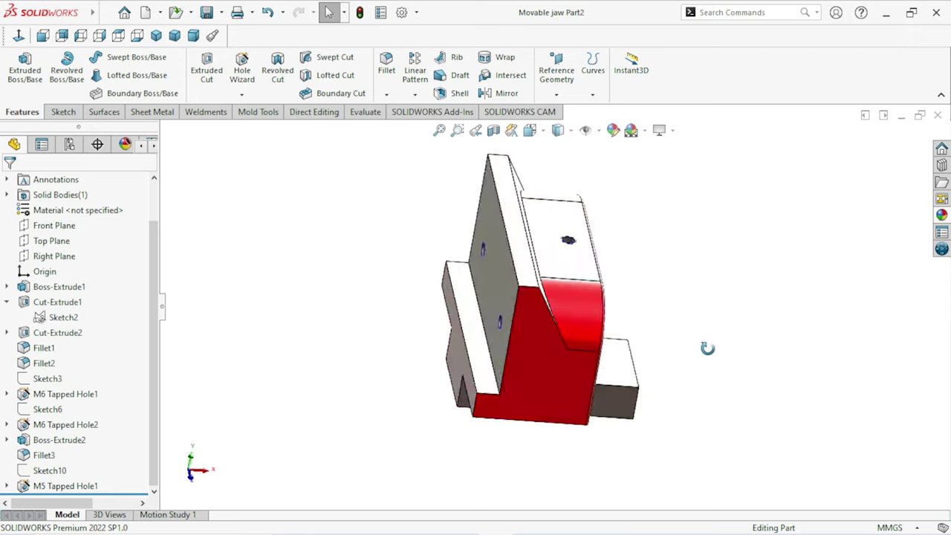
pyautogui.click(192, 35)
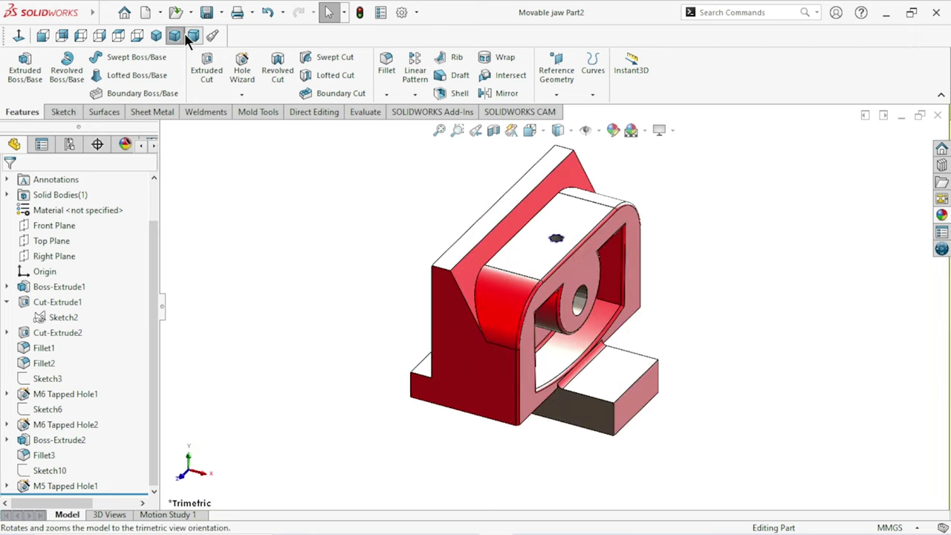
pyautogui.click(154, 37)
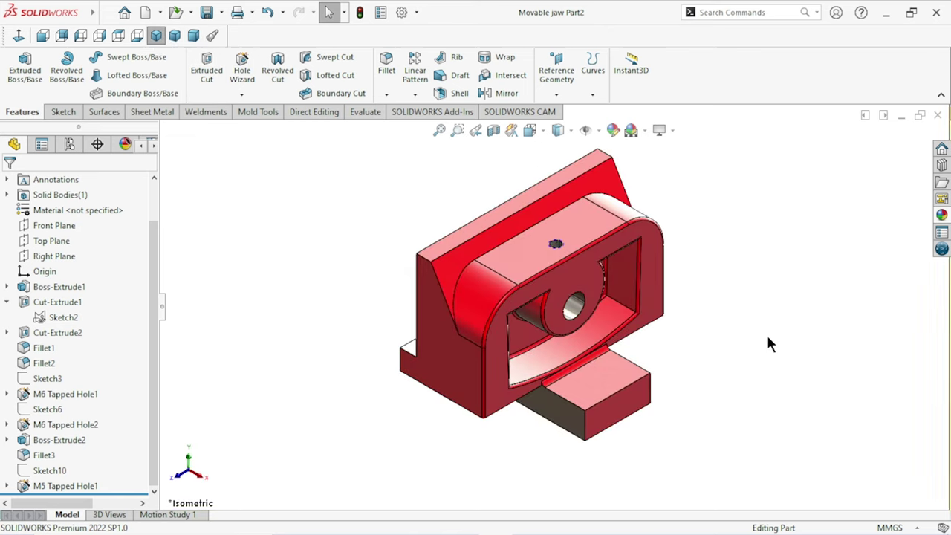